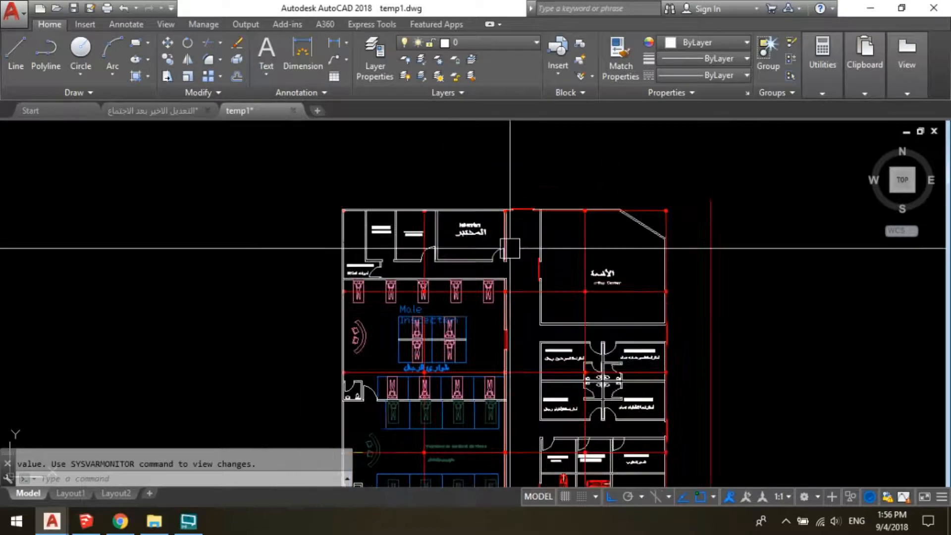
# Switch to SketchUp and import the temp1 DWG floor plan from TEMP FOLDER
pyautogui.scroll(1, 515, 243)
pyautogui.scroll(-5, 514, 243)
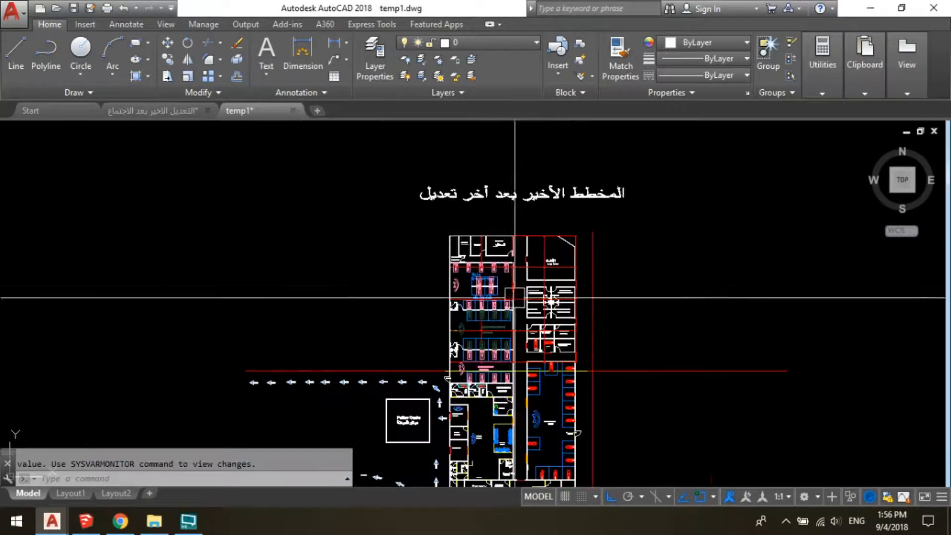
pyautogui.moveTo(243, 122)
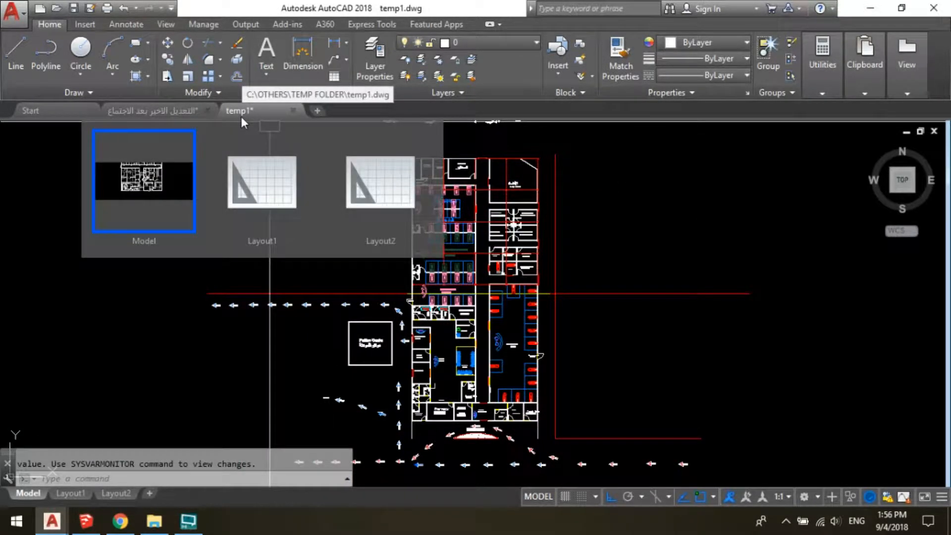
pyautogui.moveTo(585, 227); pyautogui.dragTo(578, 234, button='middle')
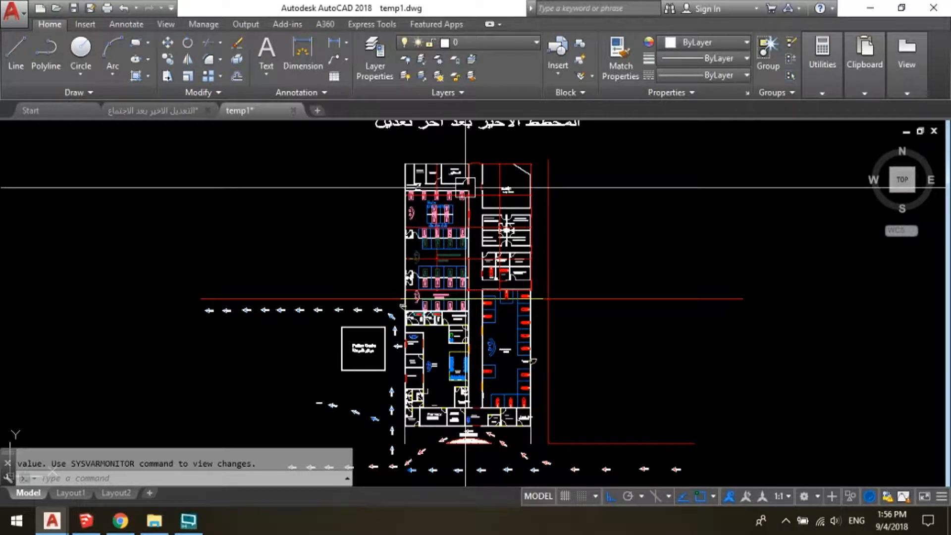
pyautogui.click(86, 521)
pyautogui.click(15, 24)
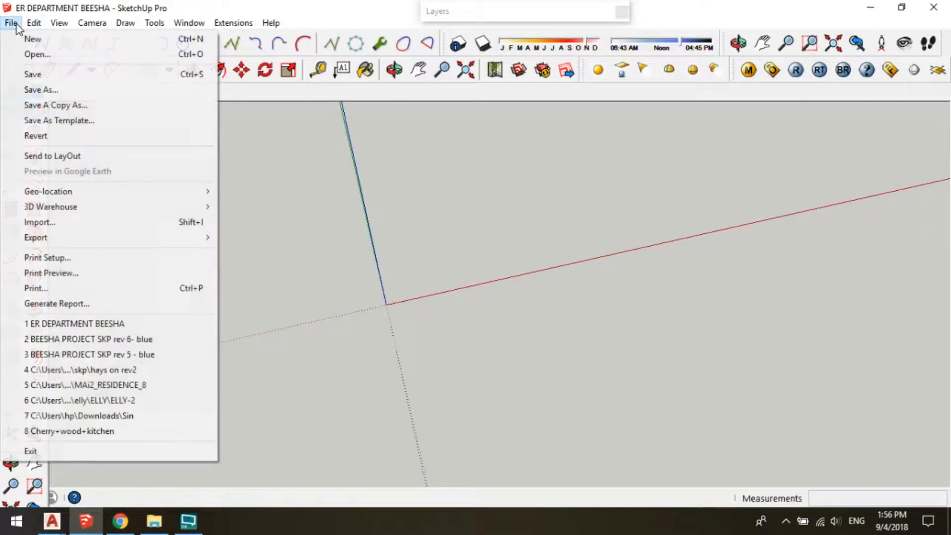
pyautogui.click(65, 228)
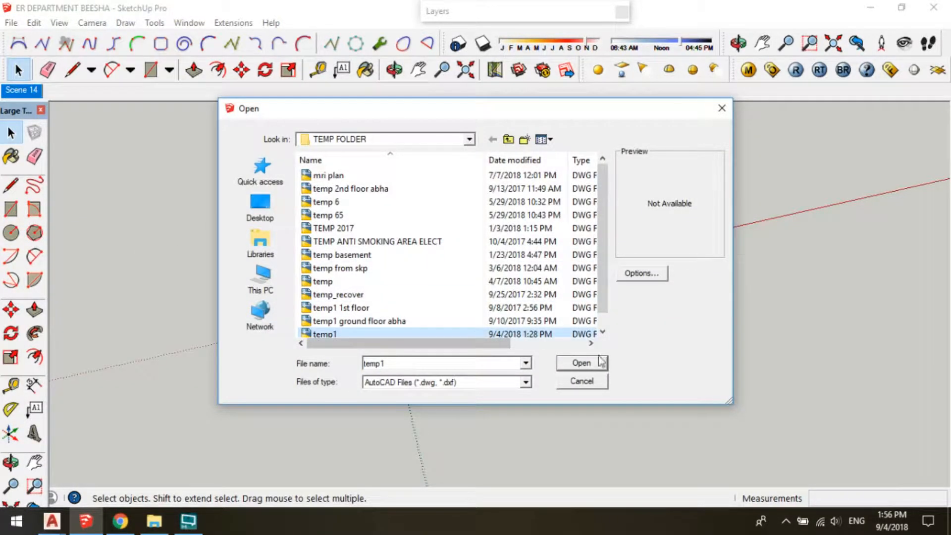
pyautogui.click(593, 365)
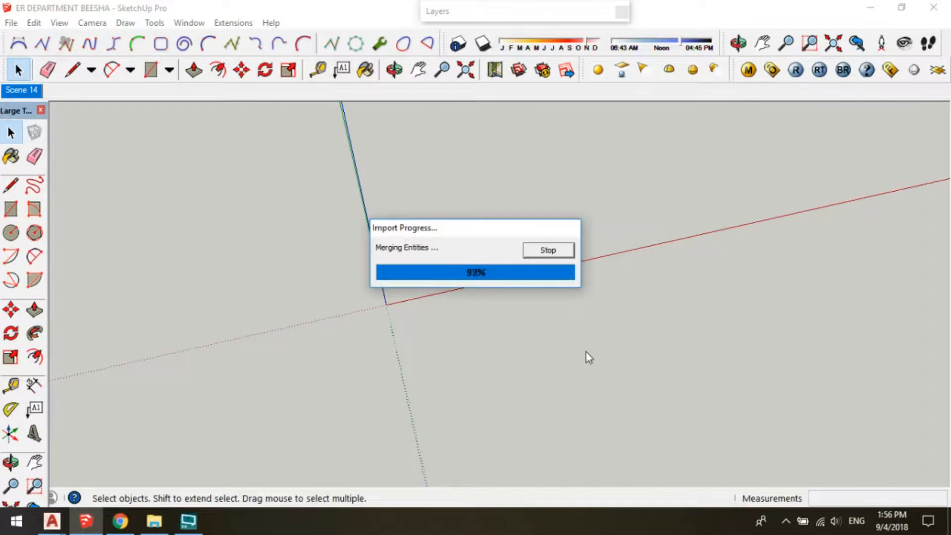
pyautogui.click(547, 364)
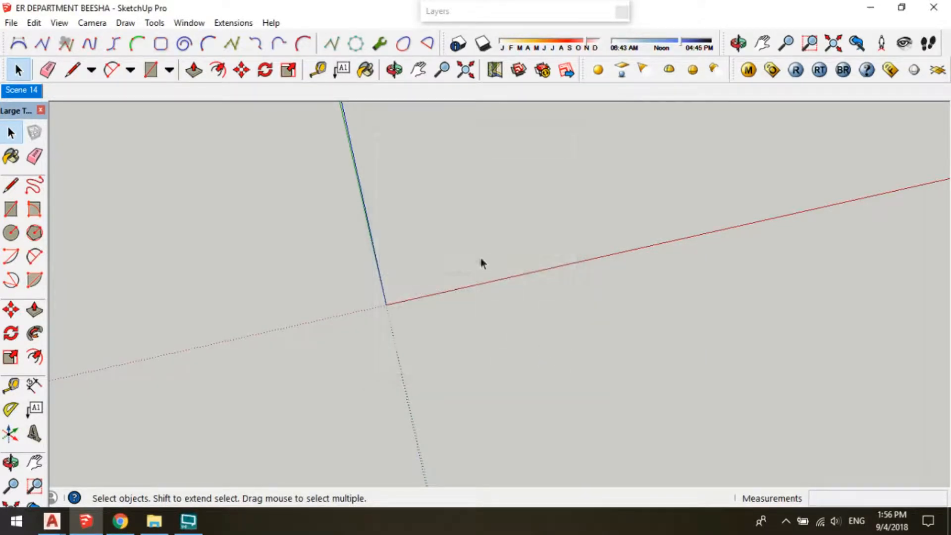
# Cut the imported floor plan and paste it at the model's origin
pyautogui.scroll(3, 390, 305)
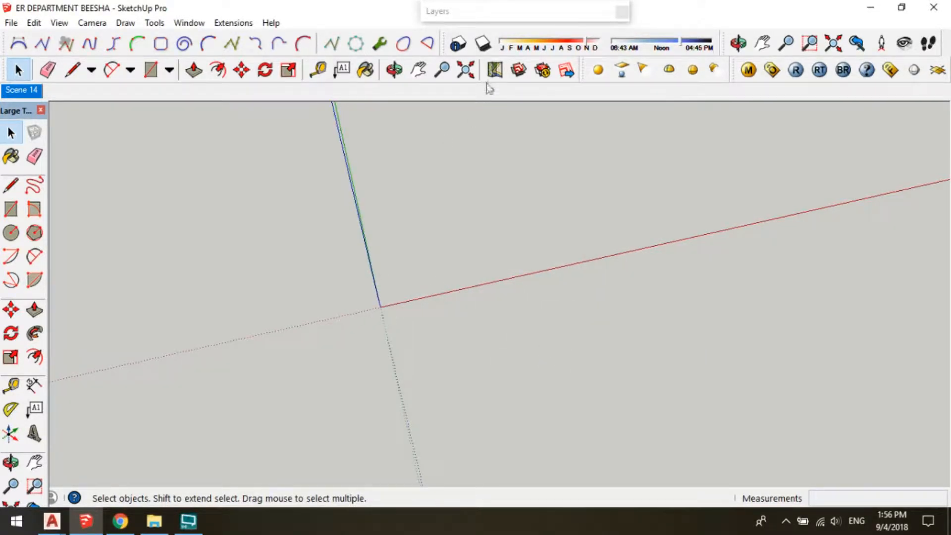
pyautogui.click(466, 69)
pyautogui.scroll(6, 494, 241)
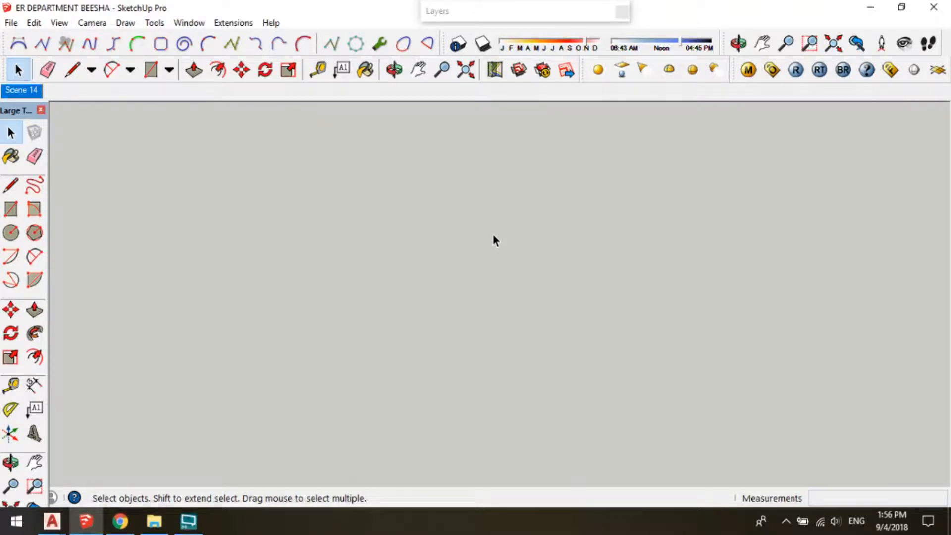
pyautogui.scroll(-6, 494, 238)
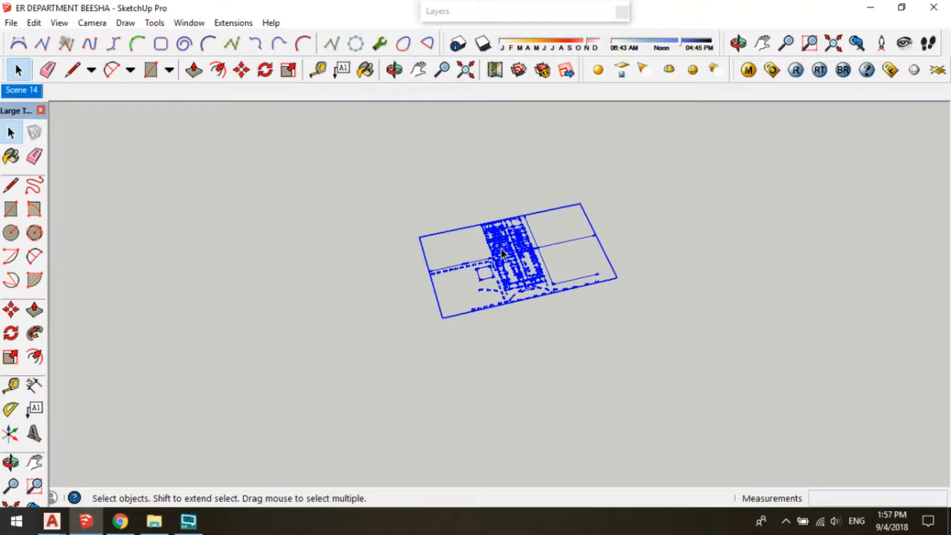
pyautogui.click(59, 23)
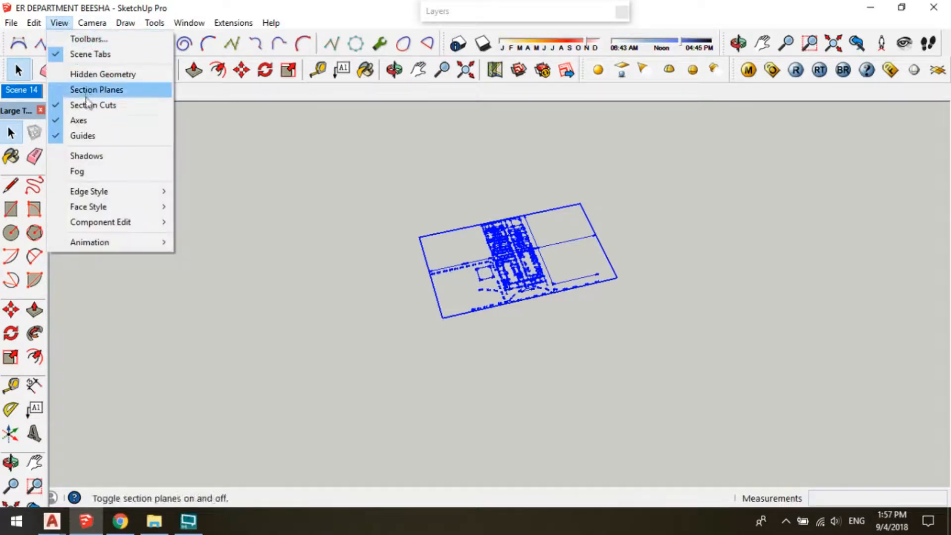
pyautogui.hotkey('ctrl', 'x')
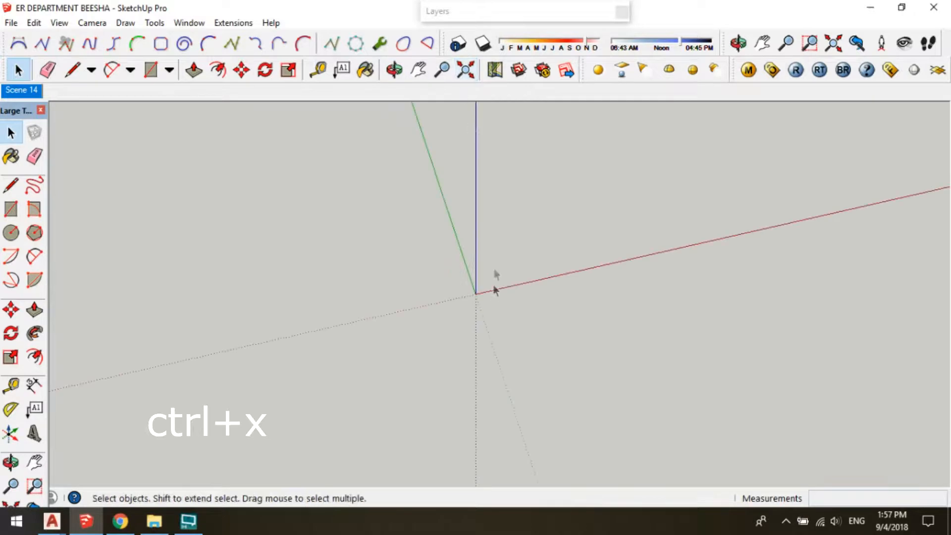
pyautogui.hotkey('ctrl', 'v')
pyautogui.click(474, 295)
pyautogui.scroll(-5, 520, 234)
pyautogui.scroll(4, 350, 284)
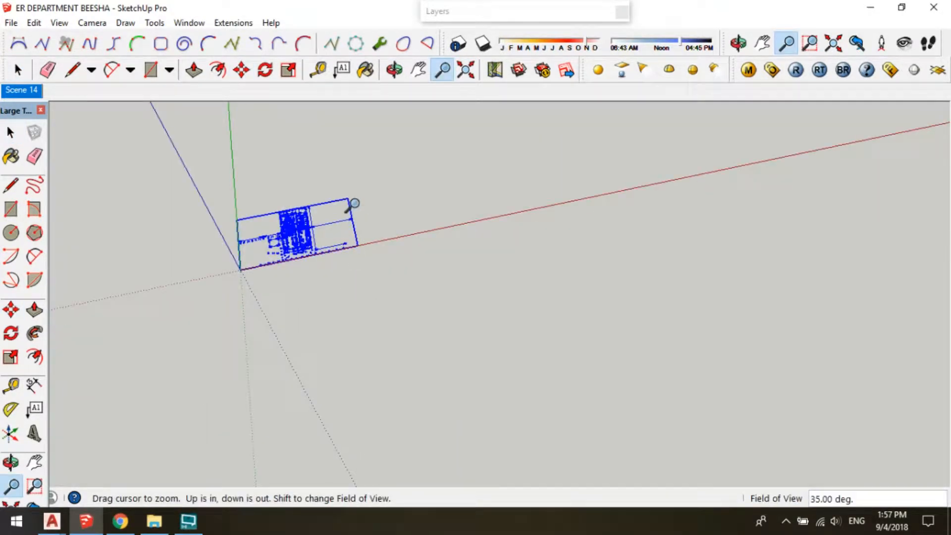
# Try to scale the pasted floor plan by a factor of 1000 from its far corner
pyautogui.press('s')
pyautogui.moveTo(350, 198); pyautogui.dragTo(399, 170)
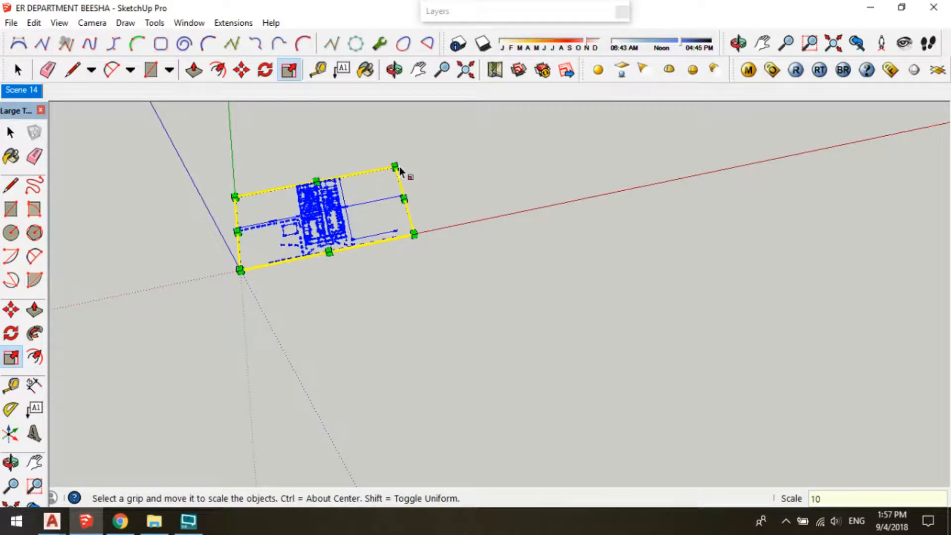
pyautogui.press('Return')
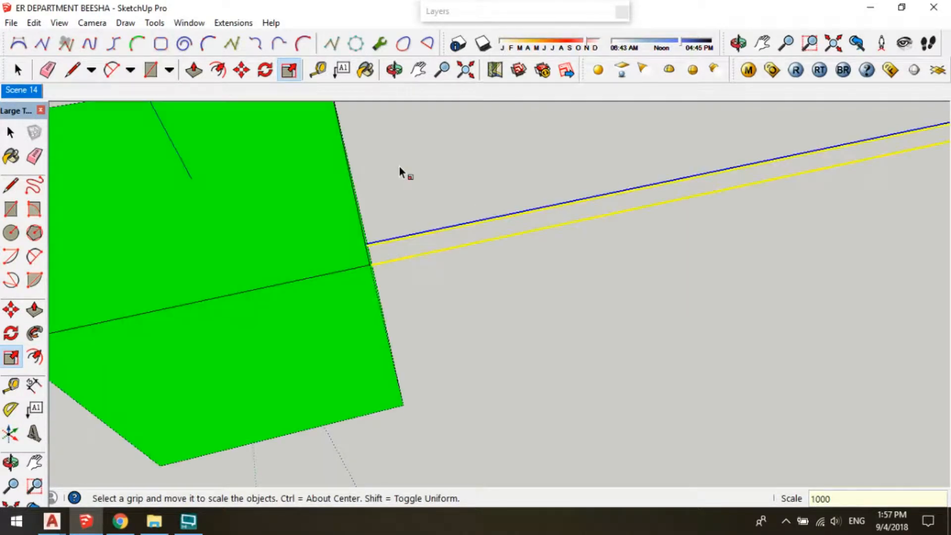
pyautogui.hotkey('ctrl', 'z')
pyautogui.click(465, 70)
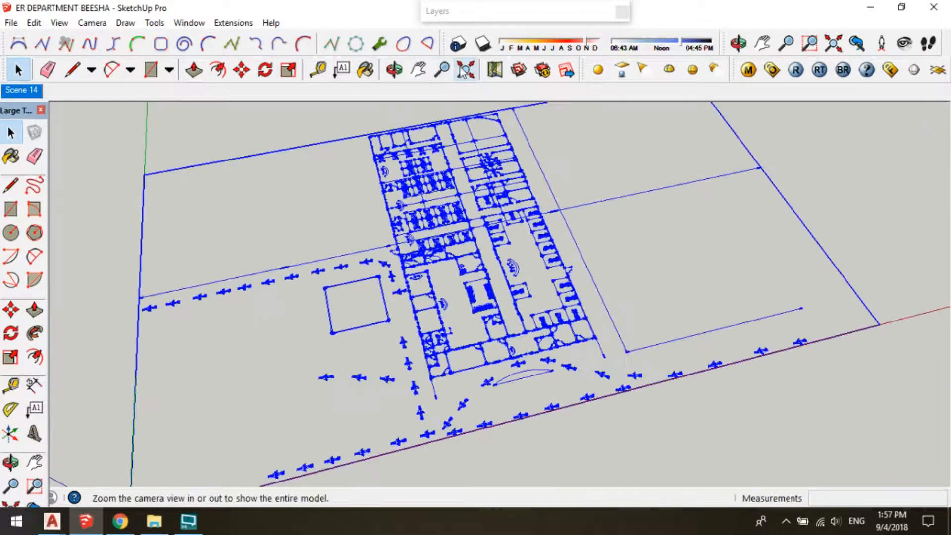
# Draw a rectangle over the front half of the plan, from the end of the front boundary line to the green axis
pyautogui.scroll(10, 516, 308)
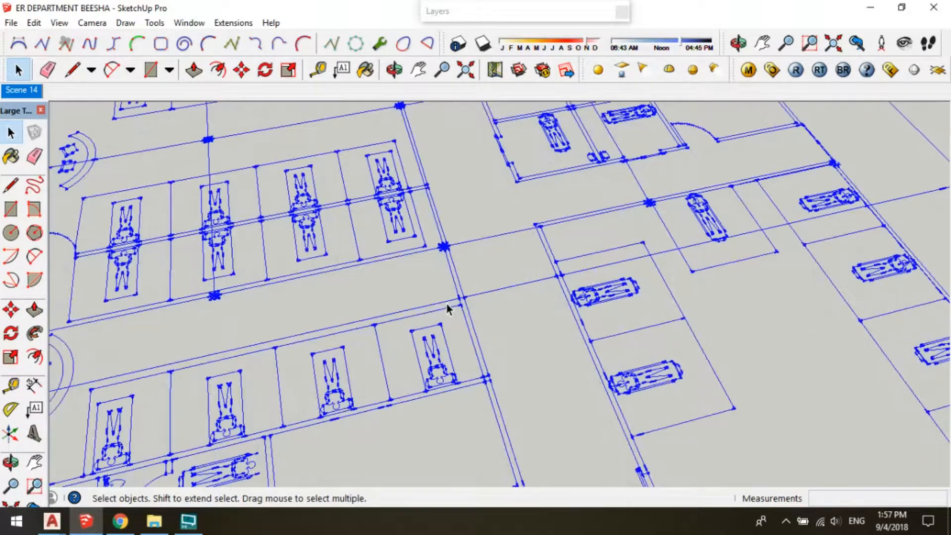
pyautogui.scroll(6, 453, 308)
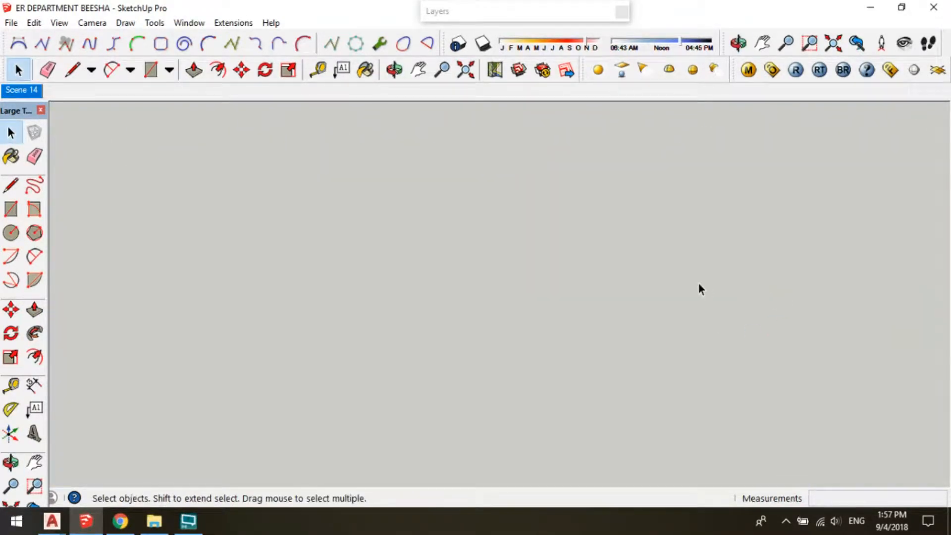
pyautogui.scroll(-3, 698, 289)
pyautogui.press('r')
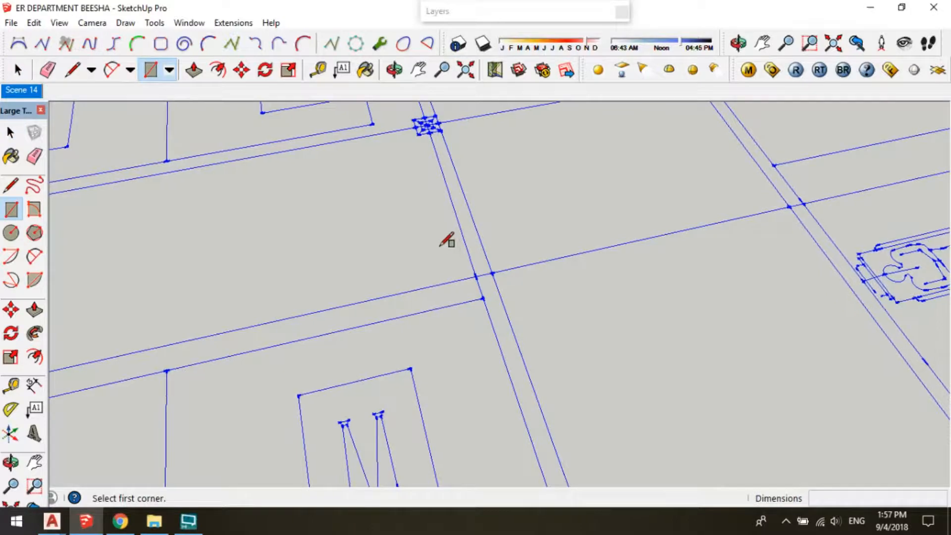
pyautogui.press('space')
pyautogui.scroll(-4, 493, 272)
pyautogui.scroll(-8, 493, 272)
pyautogui.press('r')
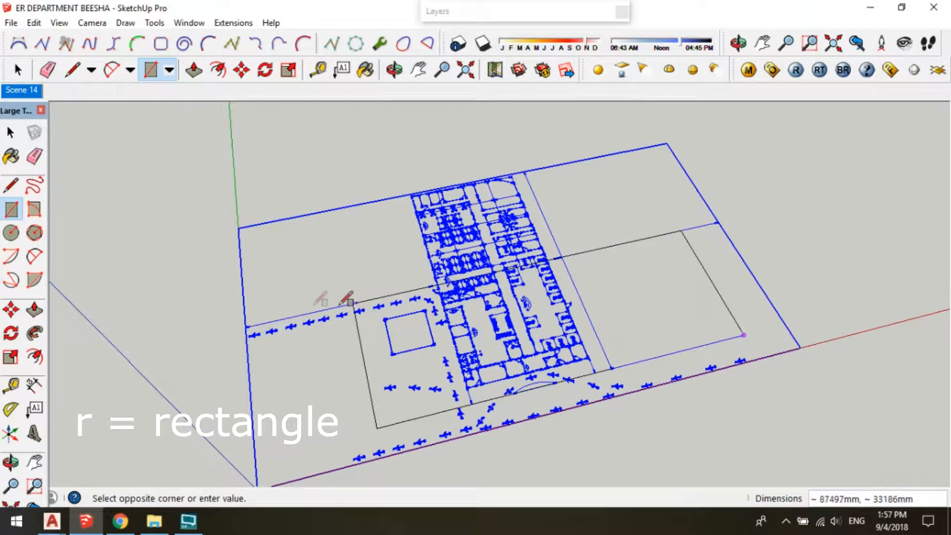
pyautogui.click(245, 327)
pyautogui.press('space')
# Move the rectangle's rear edge about 45817 mm along the green axis to extend the face behind the building
pyautogui.click(276, 322)
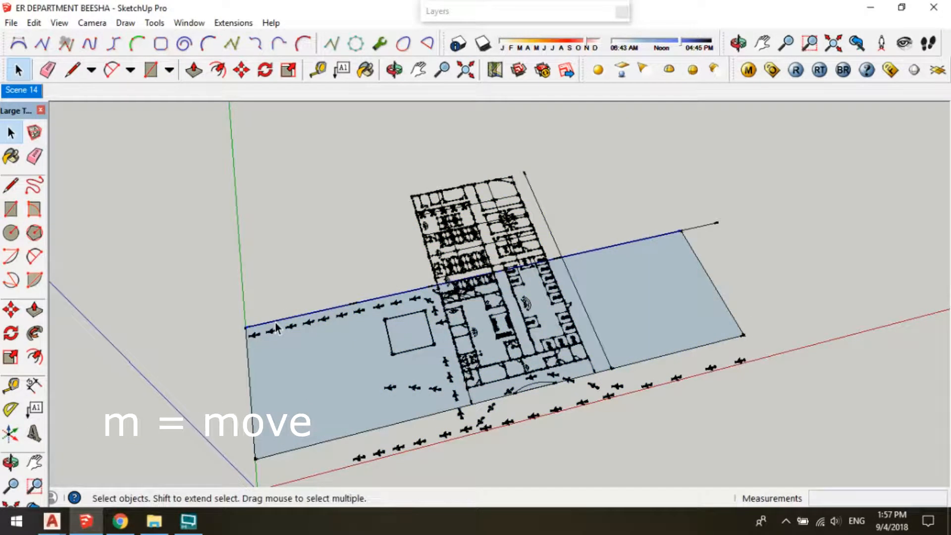
pyautogui.press('m')
pyautogui.click(276, 327)
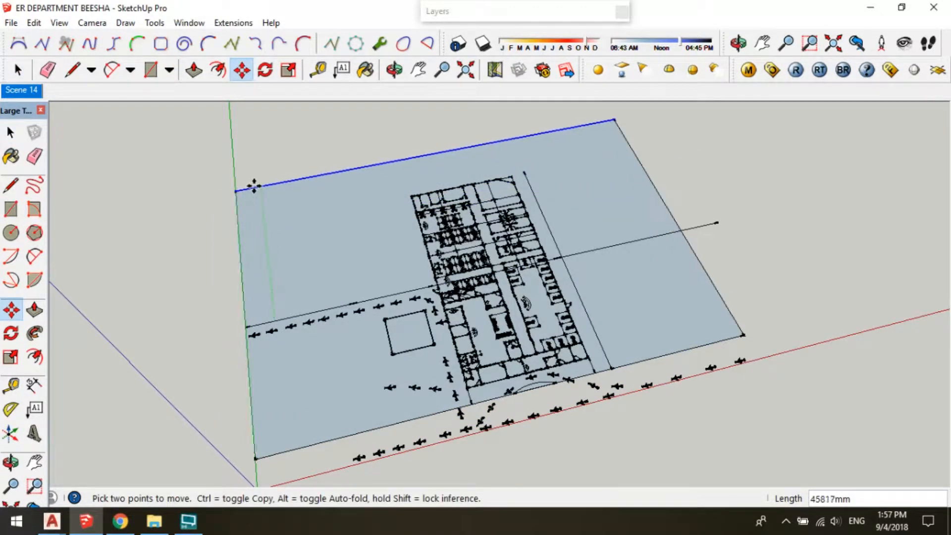
pyautogui.click(254, 186)
# Move the rectangle's front edge about 12615 mm along the green axis, past the row of arrows and the origin
pyautogui.moveTo(250, 185); pyautogui.dragTo(663, 353, button='middle')
pyautogui.press('space')
pyautogui.click(679, 343)
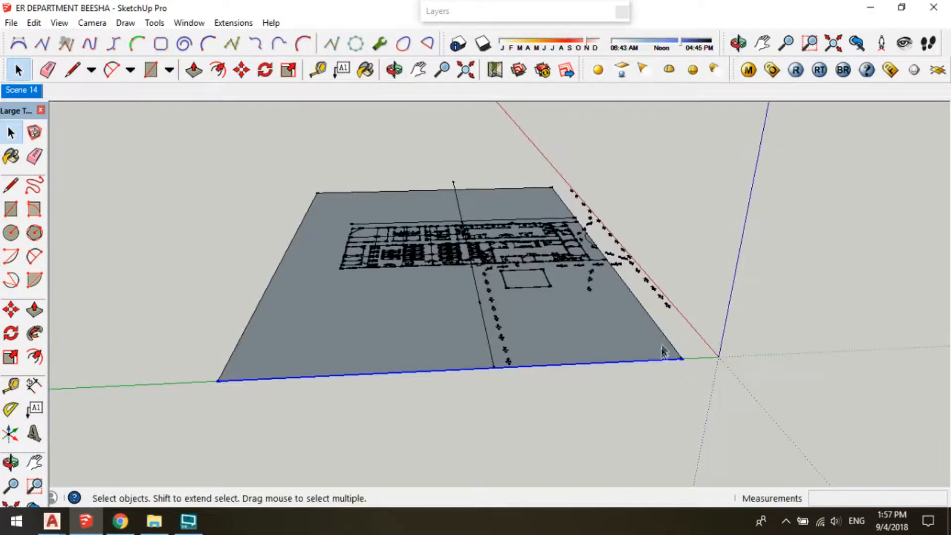
pyautogui.click(666, 343)
pyautogui.press('m')
pyautogui.click(665, 347)
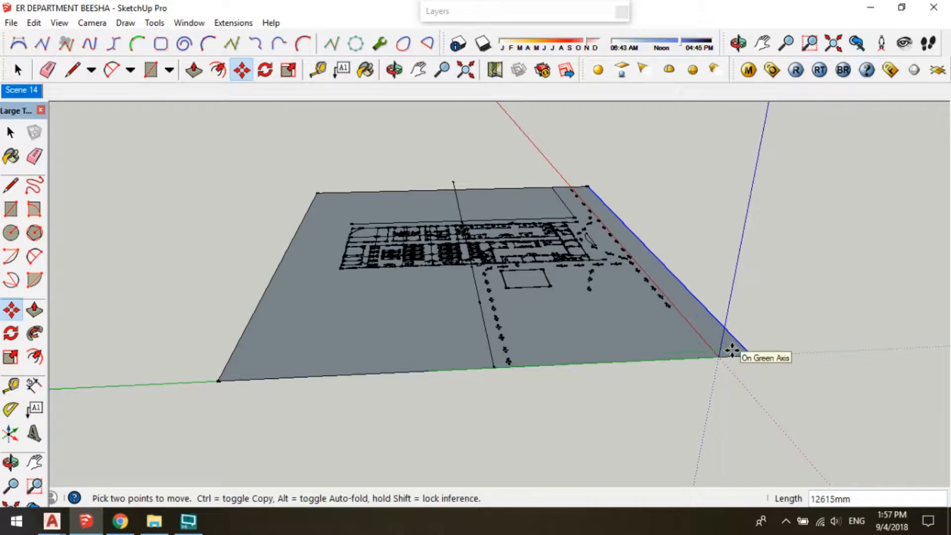
pyautogui.click(732, 351)
# Push the ground face down 200 mm to form a slab beneath the plan and select it
pyautogui.moveTo(732, 351); pyautogui.dragTo(628, 221, button='middle')
pyautogui.press('p')
pyautogui.moveTo(616, 230); pyautogui.dragTo(619, 248)
pyautogui.write('200')
pyautogui.press('Return')
pyautogui.press('space')
pyautogui.click(628, 209)
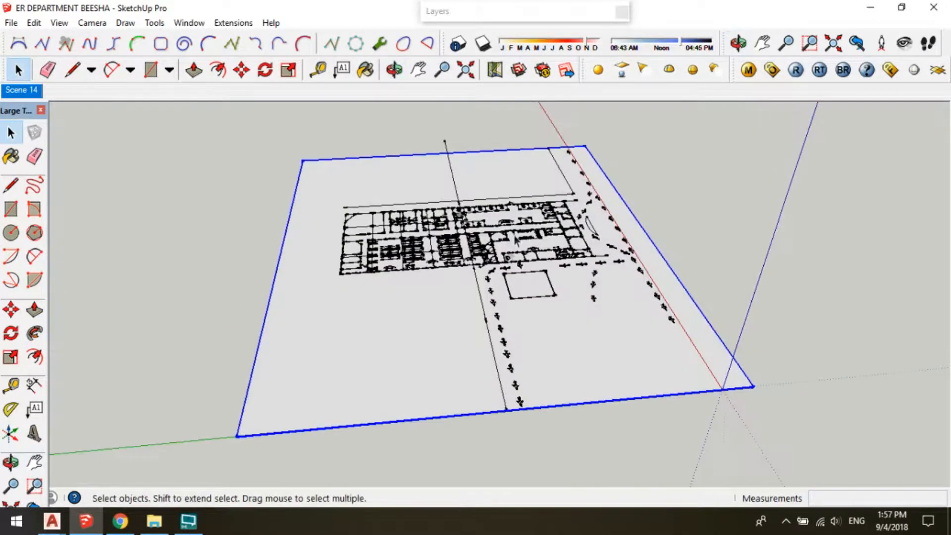
# Examine the floor plan on the slab from several sides of the building
pyautogui.scroll(3, 515, 237)
pyautogui.moveTo(515, 237)
pyautogui.mouseDown(button='middle')
pyautogui.moveTo(458, 262)
pyautogui.moveTo(301, 191)
pyautogui.moveTo(604, 244)
pyautogui.moveTo(497, 231)
pyautogui.mouseUp(button='middle')
pyautogui.scroll(3, 300, 191)
pyautogui.scroll(1, 604, 248)
pyautogui.scroll(2, 676, 242)
pyautogui.keyDown('shift'); pyautogui.moveTo(646, 202); pyautogui.dragTo(897, 298, button='middle'); pyautogui.keyUp('shift')
pyautogui.scroll(1, 455, 266)
pyautogui.moveTo(361, 219); pyautogui.dragTo(728, 227, button='middle')
pyautogui.scroll(-2, 496, 253)
pyautogui.moveTo(488, 260); pyautogui.dragTo(801, 238, button='middle')
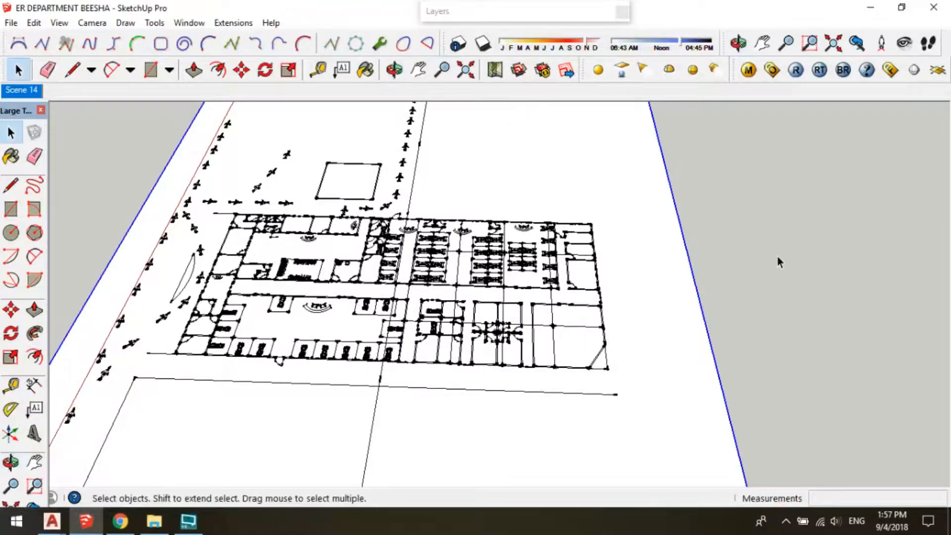
# Draw a 150 x 3350 mm rectangle over the outer wall beside the patient toilet room
pyautogui.scroll(2, 448, 290)
pyautogui.scroll(2, 312, 290)
pyautogui.keyDown('shift'); pyautogui.moveTo(275, 268); pyautogui.dragTo(471, 320, button='middle'); pyautogui.keyUp('shift')
pyautogui.scroll(2, 524, 216)
pyautogui.scroll(2, 524, 218)
pyautogui.press('r')
pyautogui.scroll(3, 527, 159)
pyautogui.moveTo(540, 144); pyautogui.dragTo(927, 282, button='middle')
pyautogui.scroll(3, 394, 229)
pyautogui.scroll(1, 303, 210)
pyautogui.scroll(2, 476, 308)
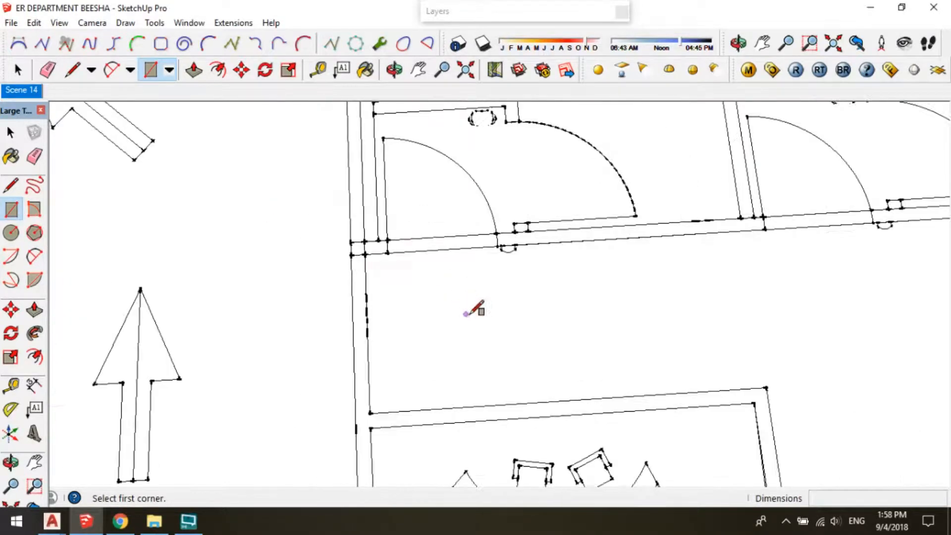
pyautogui.scroll(-3, 468, 310)
pyautogui.scroll(3, 423, 163)
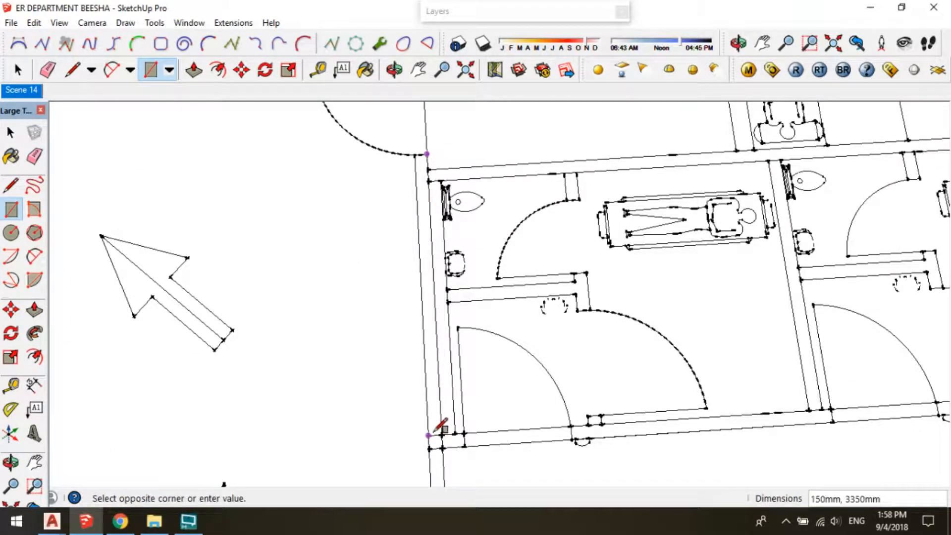
pyautogui.click(429, 434)
pyautogui.press('space')
# Group the wall rectangle's face together with its edges
pyautogui.moveTo(434, 426); pyautogui.dragTo(498, 402, button='middle')
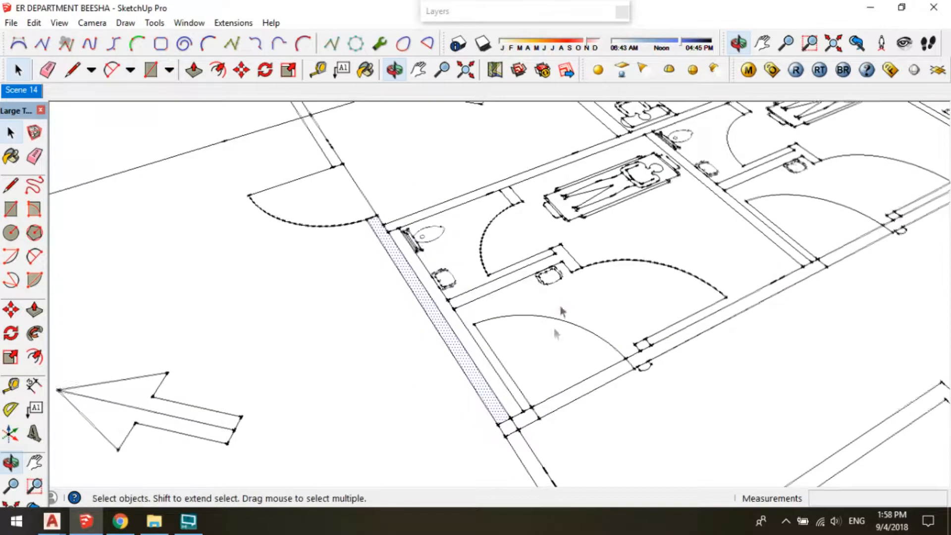
pyautogui.doubleClick(485, 398)
pyautogui.press('g')
# Open the wall group and extrude its face up to a height of 3000 mm
pyautogui.doubleClick(485, 399)
pyautogui.press('p')
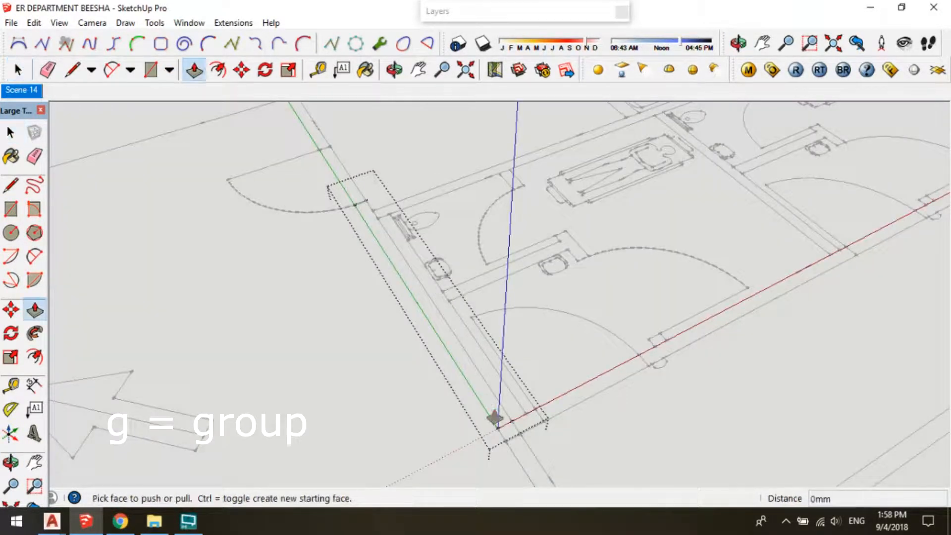
pyautogui.click(495, 416)
pyautogui.click(498, 344)
pyautogui.write('3000')
pyautogui.press('Return')
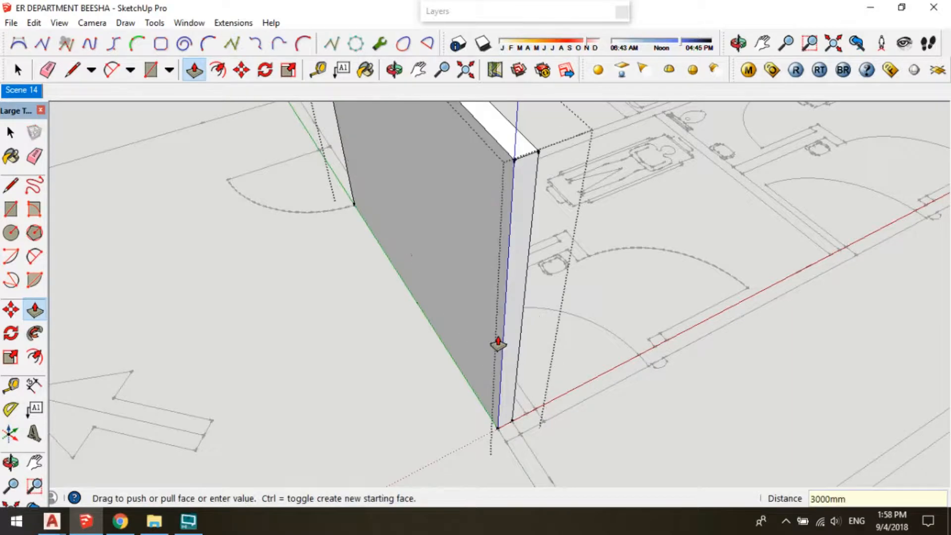
pyautogui.scroll(-6, 471, 288)
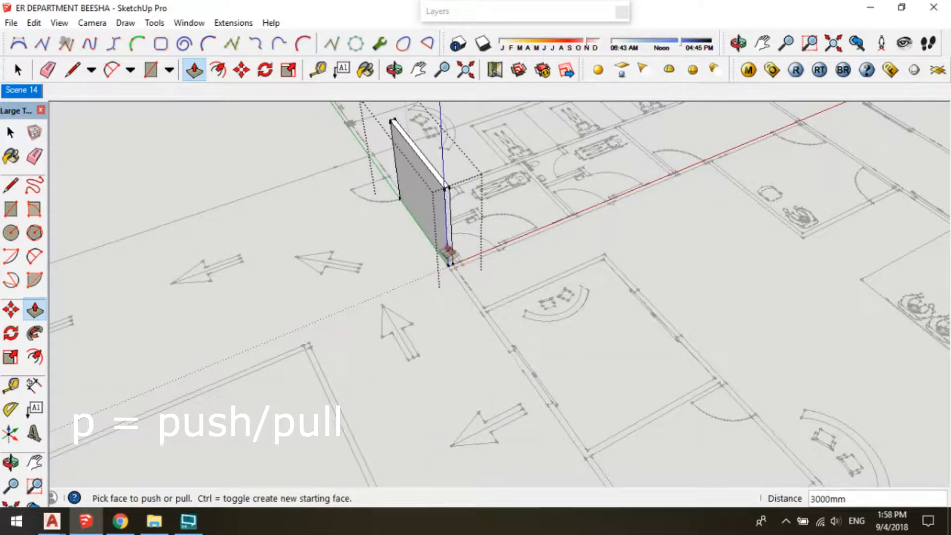
# Extend the wall's end face along the outer wall line to the next opening, and close the group
pyautogui.click(449, 243)
pyautogui.click(508, 352)
pyautogui.moveTo(514, 353); pyautogui.dragTo(257, 317, button='middle')
pyautogui.press('space')
pyautogui.click(258, 316)
pyautogui.scroll(2, 443, 310)
pyautogui.click(448, 305)
# Rotate a copy of the outer wall by 90 degrees about the lower corner of its end beside the patient toilet room
pyautogui.scroll(5, 456, 364)
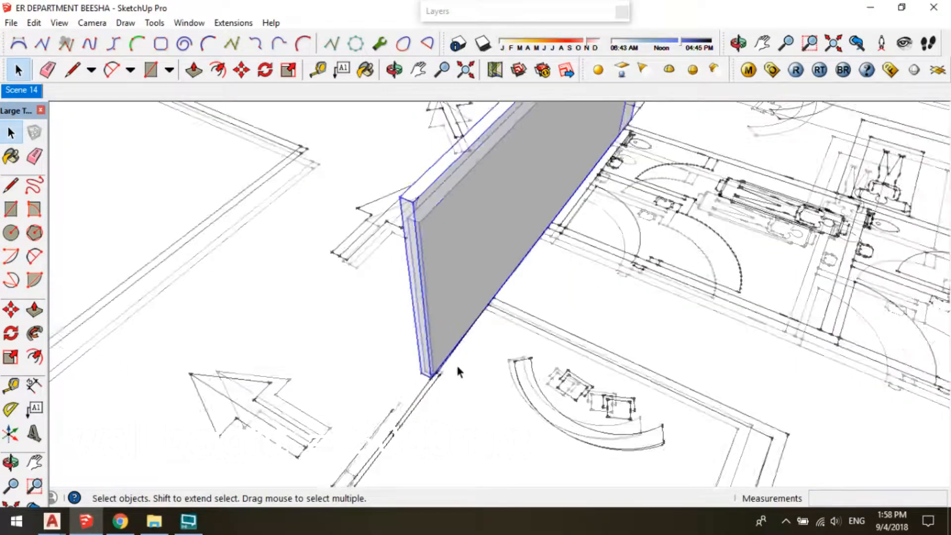
pyautogui.moveTo(395, 391); pyautogui.dragTo(390, 329, button='middle')
pyautogui.scroll(-3, 389, 286)
pyautogui.scroll(-8, 393, 273)
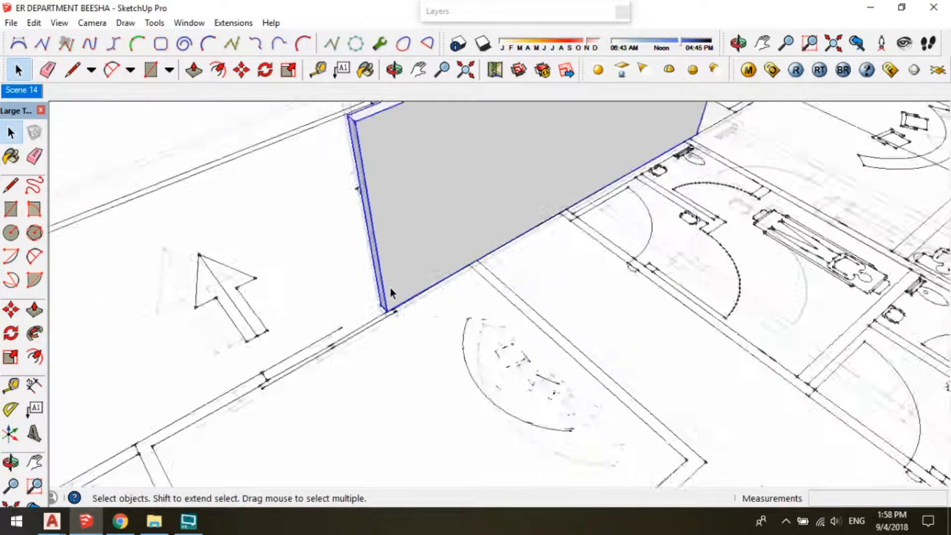
pyautogui.moveTo(569, 213); pyautogui.dragTo(348, 237, button='middle')
pyautogui.scroll(3, 558, 280)
pyautogui.scroll(6, 595, 307)
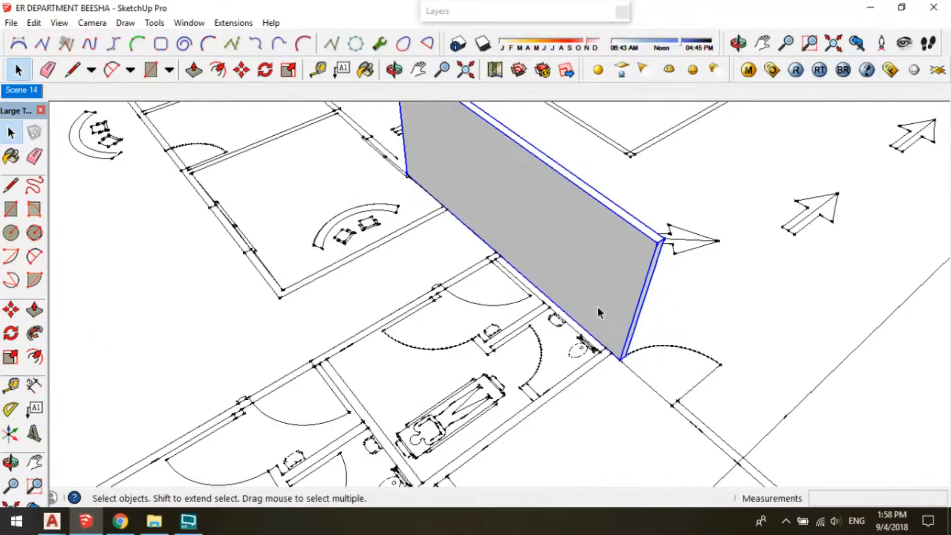
pyautogui.press('q')
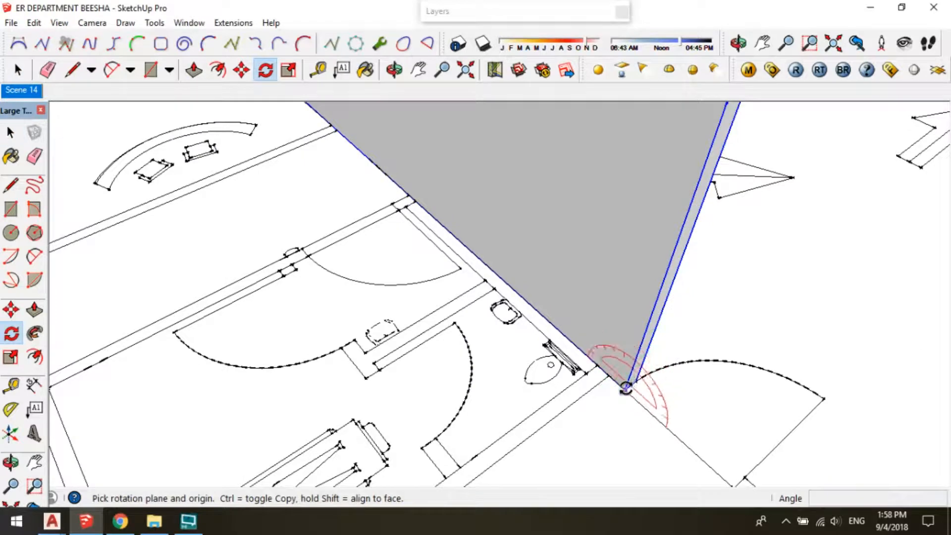
pyautogui.click(625, 389)
pyautogui.click(665, 303)
pyautogui.write('90')
pyautogui.press('Return')
# Move the rotated wall copy from its lower corner onto the adjoining wall line of the floor plan
pyautogui.press('m')
pyautogui.scroll(3, 625, 392)
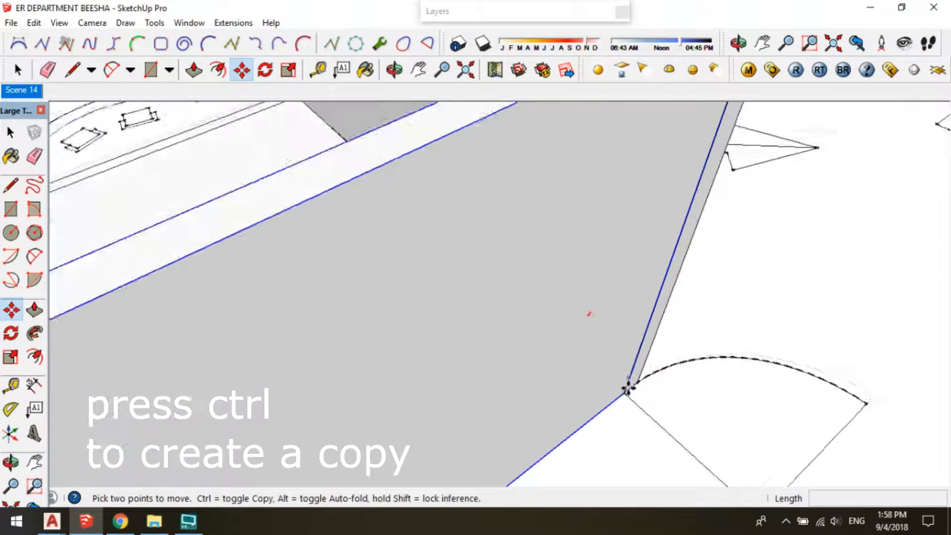
pyautogui.moveTo(602, 374); pyautogui.dragTo(737, 310, button='middle')
pyautogui.moveTo(279, 339); pyautogui.dragTo(389, 302, button='middle')
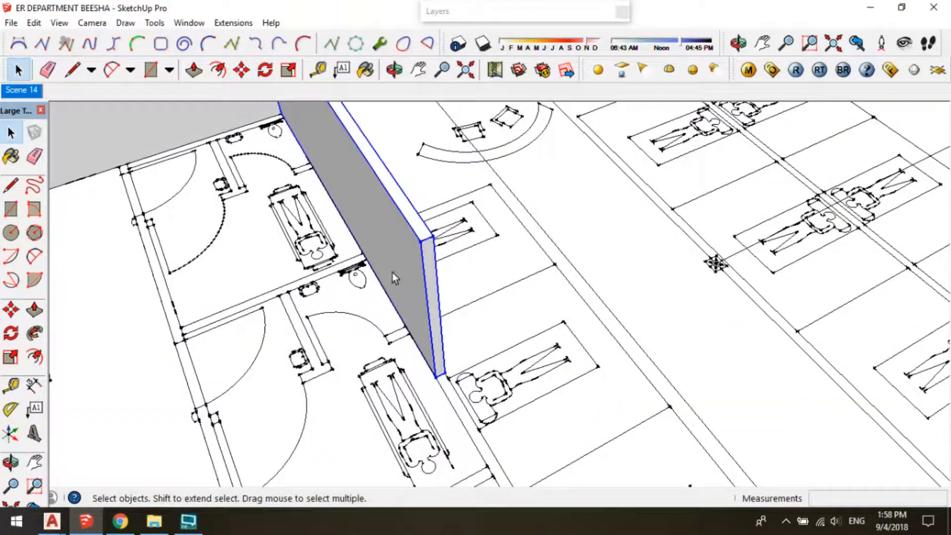
pyautogui.press('Delete')
pyautogui.hotkey('ctrl', 'z')
# Open the copied wall group, extend its end face along the bed area to the far corner, and close the group
pyautogui.moveTo(406, 258); pyautogui.dragTo(440, 241, button='middle')
pyautogui.doubleClick(433, 230)
pyautogui.scroll(-2, 434, 230)
pyautogui.press('p')
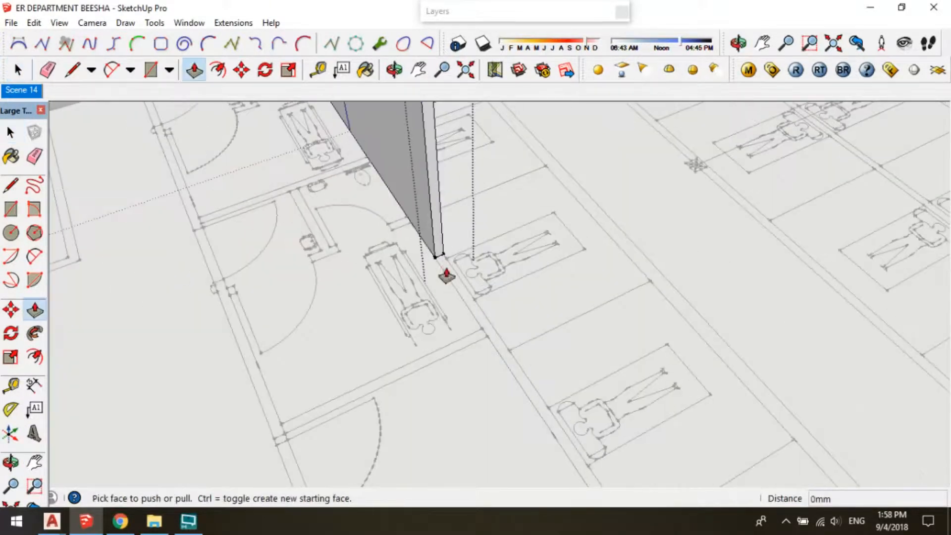
pyautogui.click(434, 250)
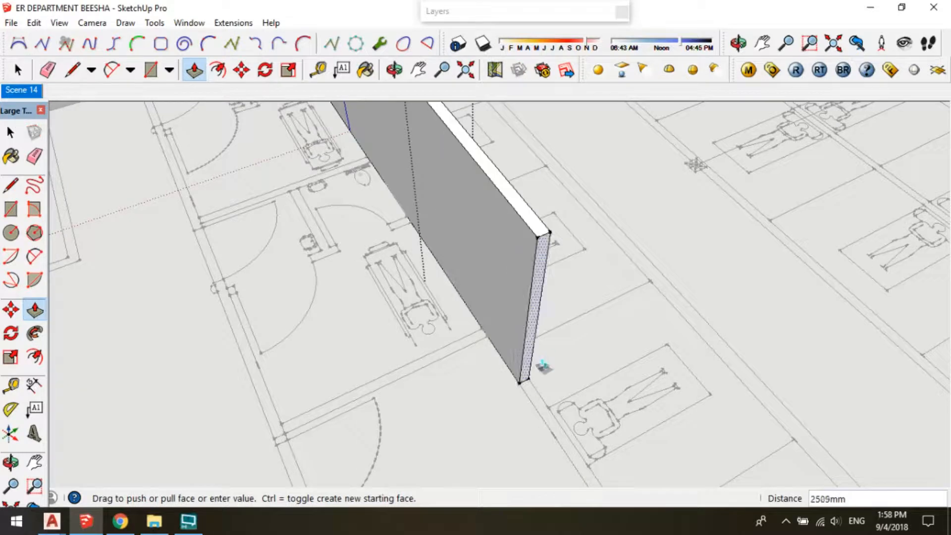
pyautogui.click(547, 375)
pyautogui.scroll(-2, 573, 421)
pyautogui.keyDown('shift'); pyautogui.moveTo(573, 420); pyautogui.dragTo(429, 231, button='middle'); pyautogui.keyUp('shift')
pyautogui.click(415, 217)
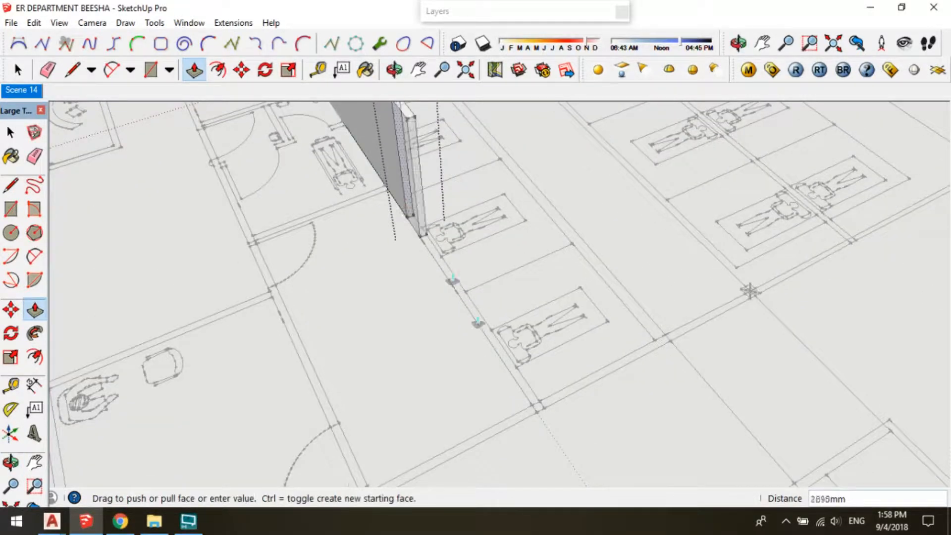
pyautogui.click(539, 416)
pyautogui.press('space')
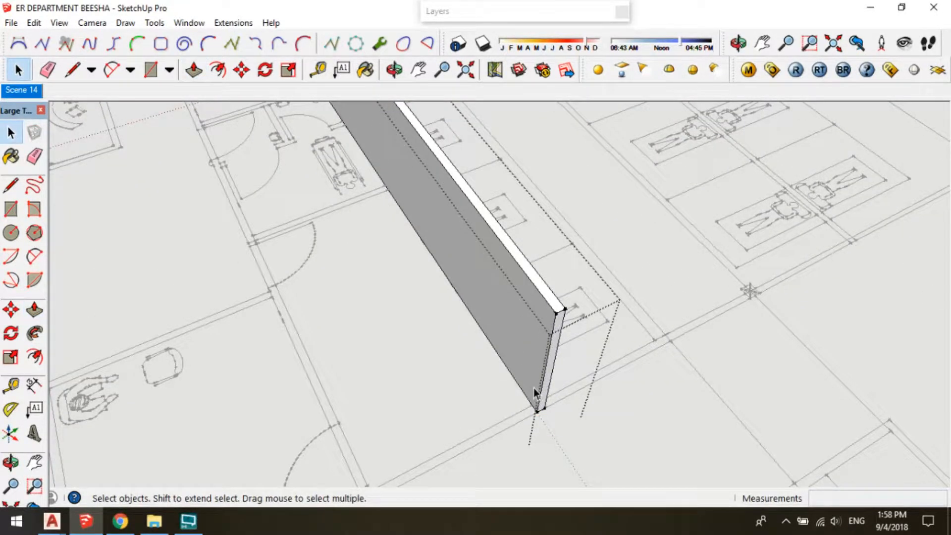
pyautogui.press('Escape')
# Rotate a copy of the lengthened wall by 90 degrees about its far end corner
pyautogui.scroll(1, 527, 369)
pyautogui.press('q')
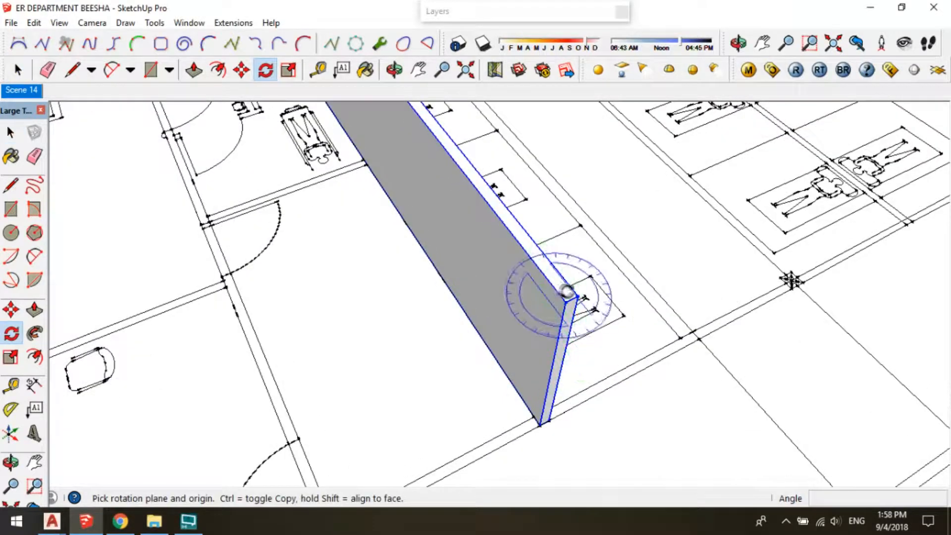
pyautogui.click(581, 295)
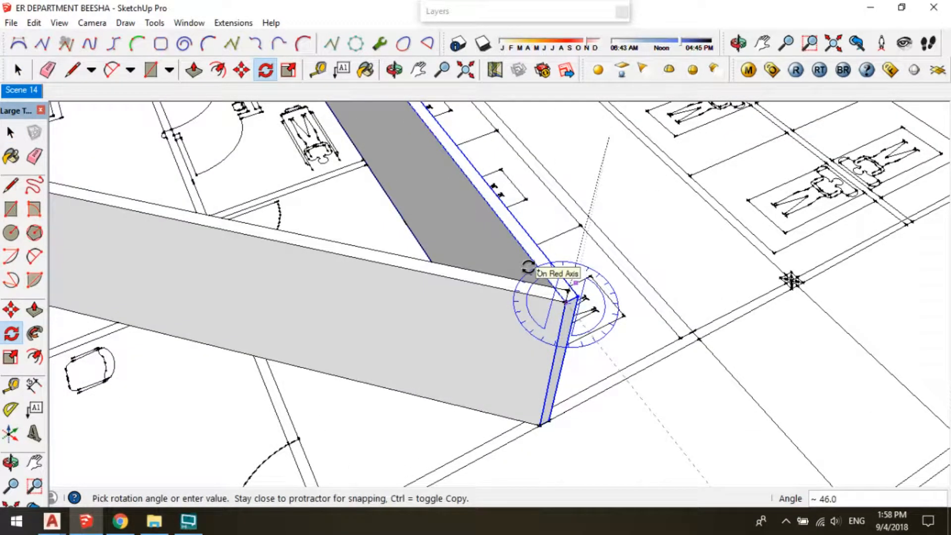
pyautogui.write('90')
pyautogui.press('Return')
pyautogui.press('space')
# Open the newly rotated wall and push its end face back about 11740 mm to shorten it along the plan's wall line
pyautogui.scroll(-5, 610, 249)
pyautogui.moveTo(369, 387)
pyautogui.mouseDown(button='middle')
pyautogui.moveTo(299, 425)
pyautogui.moveTo(397, 377)
pyautogui.mouseUp(button='middle')
pyautogui.press('p')
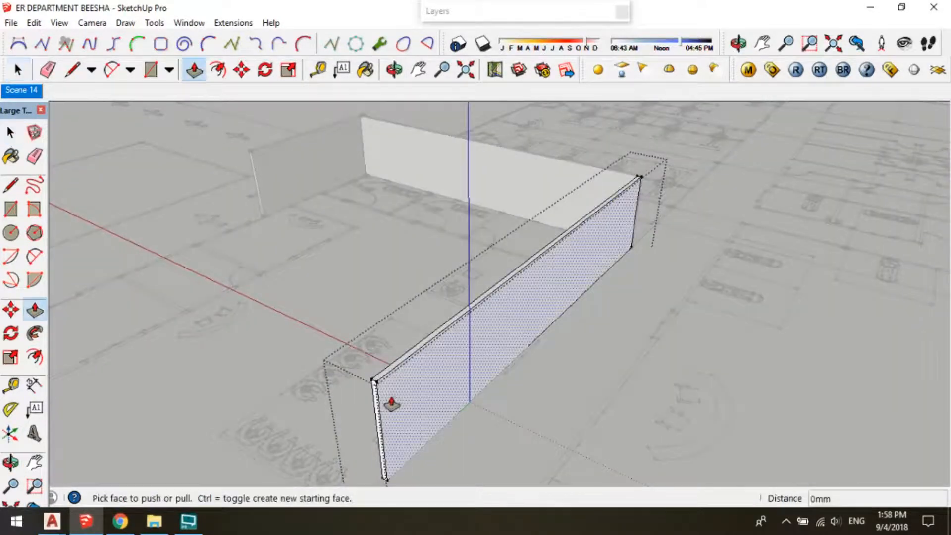
pyautogui.click(394, 378)
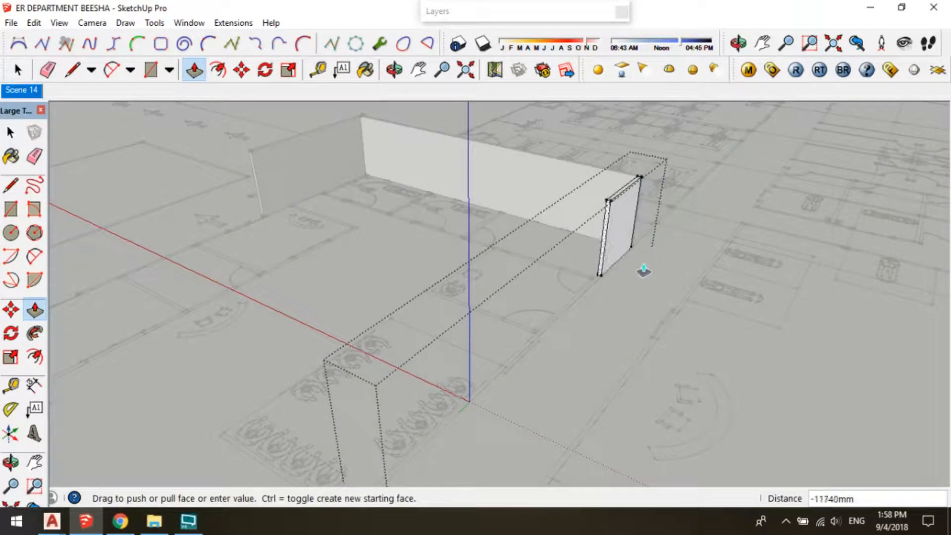
pyautogui.click(598, 280)
pyautogui.press('space')
# Start a rectangle for the next outer wall, with its first corner where the small corner room's partition meets the wall line
pyautogui.moveTo(598, 279); pyautogui.dragTo(74, 370, button='middle')
pyautogui.click(420, 312)
pyautogui.scroll(-4, 470, 270)
pyautogui.scroll(3, 396, 221)
pyautogui.moveTo(519, 188); pyautogui.dragTo(55, 263, button='middle')
pyautogui.scroll(2, 467, 374)
pyautogui.moveTo(708, 425); pyautogui.dragTo(757, 421, button='middle')
pyautogui.scroll(1, 761, 422)
pyautogui.press('r')
pyautogui.scroll(3, 759, 425)
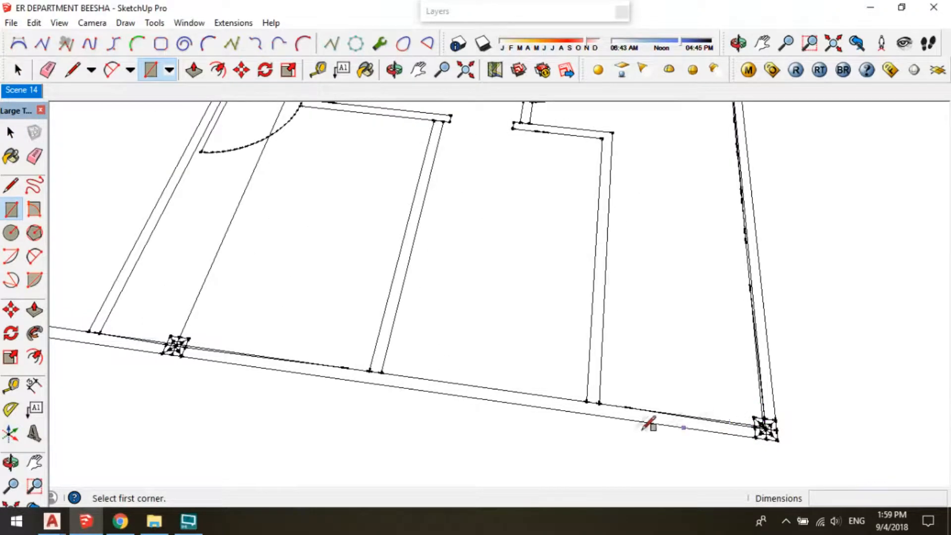
pyautogui.scroll(1, 650, 425)
pyautogui.click(565, 392)
pyautogui.scroll(-3, 855, 394)
pyautogui.scroll(2, 452, 393)
pyautogui.moveTo(452, 392); pyautogui.dragTo(572, 367, button='middle')
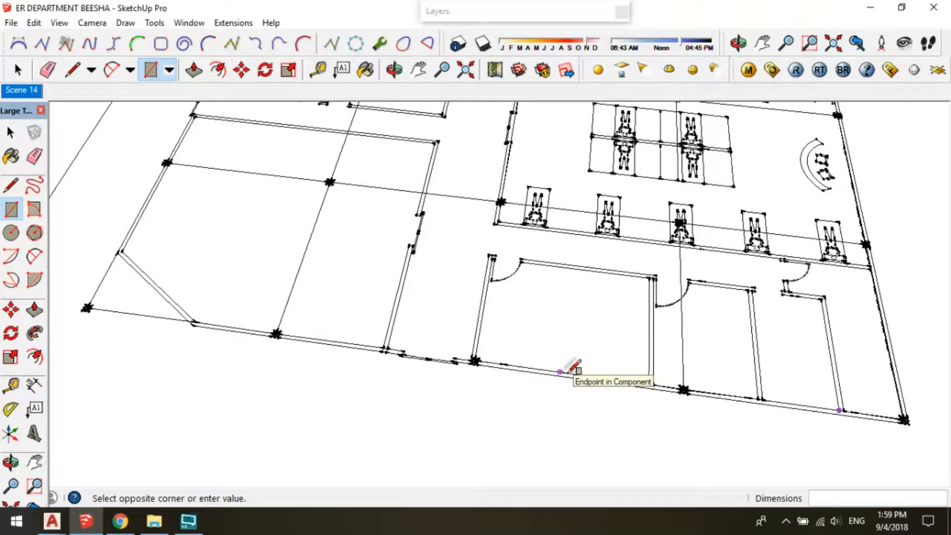
# Switch to the AutoCAD drawing and examine the rooms and openings along the main entrance wall
pyautogui.moveTo(60, 528)
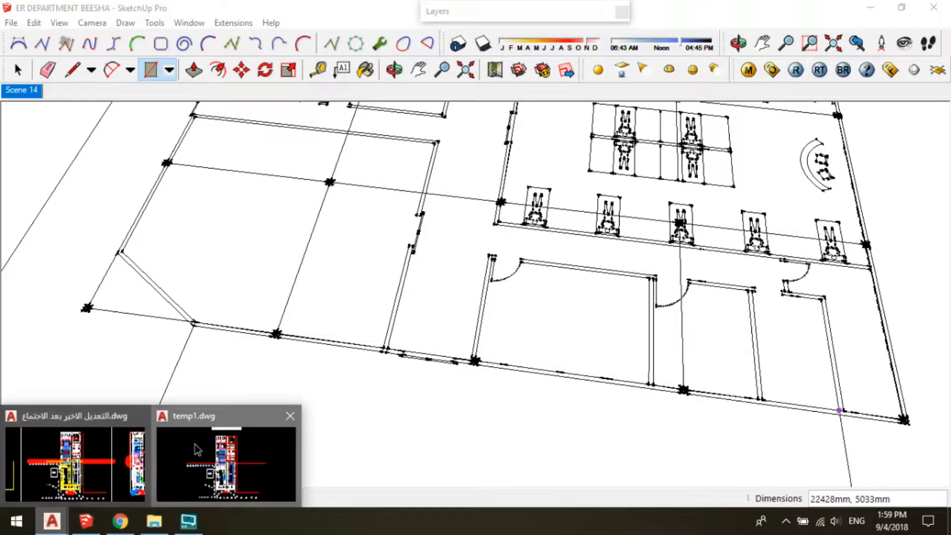
pyautogui.click(223, 456)
pyautogui.click(153, 110)
pyautogui.scroll(5, 378, 263)
pyautogui.moveTo(377, 277); pyautogui.dragTo(408, 225, button='middle')
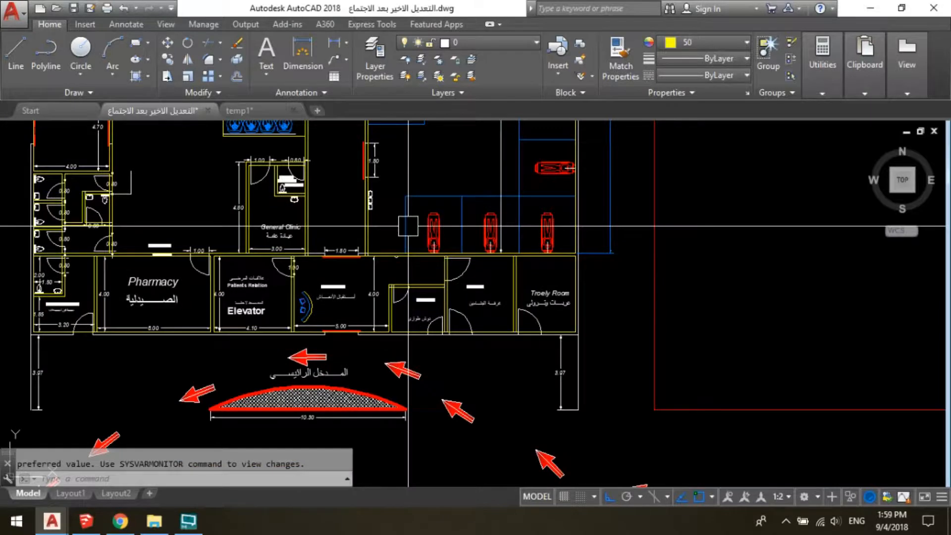
pyautogui.scroll(-5, 407, 225)
pyautogui.scroll(4, 412, 258)
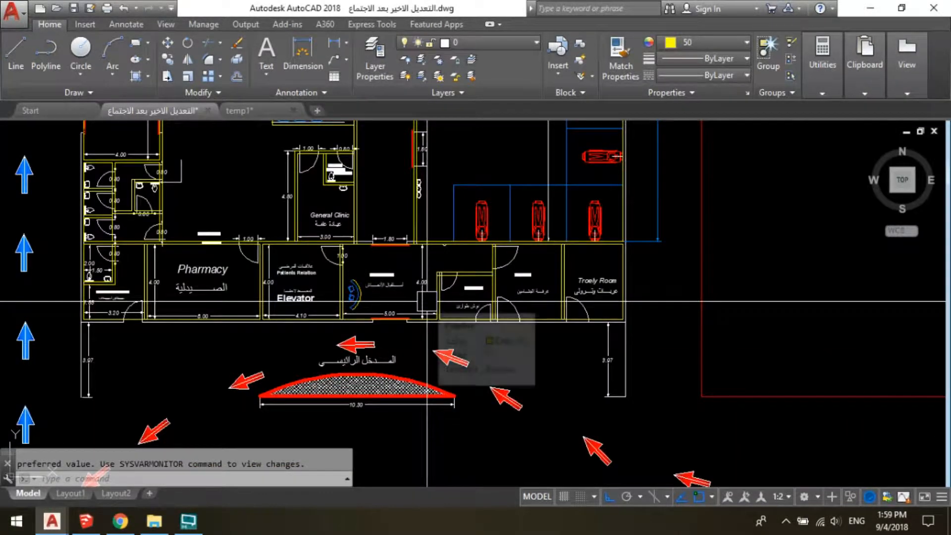
pyautogui.click(97, 523)
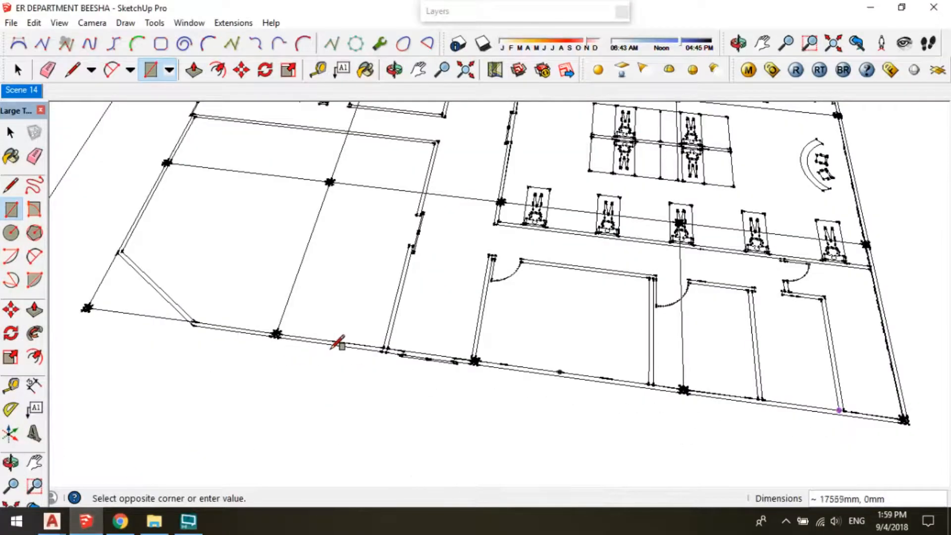
# Finish the wall rectangle at the column, about 19323 x 150 mm, and select its face with its edges
pyautogui.scroll(6, 319, 339)
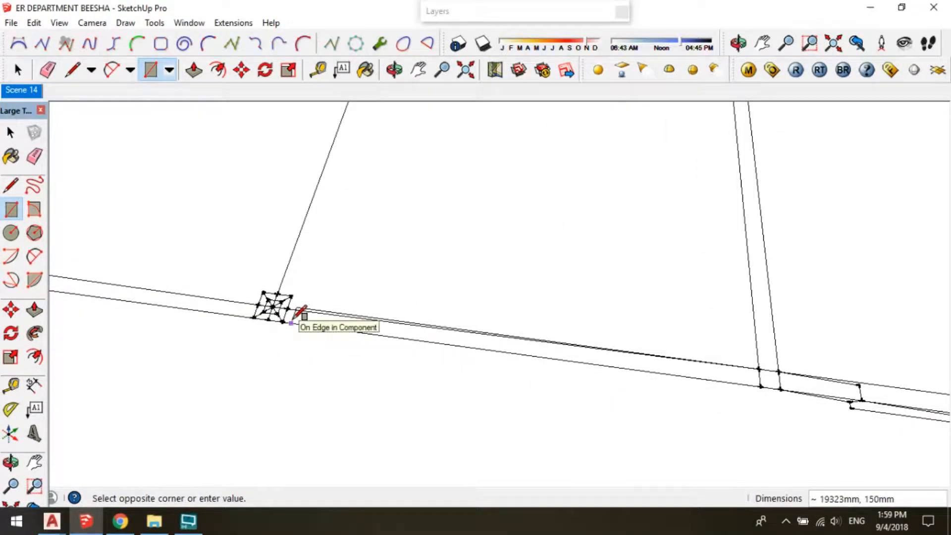
pyautogui.press('Escape')
pyautogui.moveTo(297, 318); pyautogui.dragTo(562, 346, button='middle')
pyautogui.press('space')
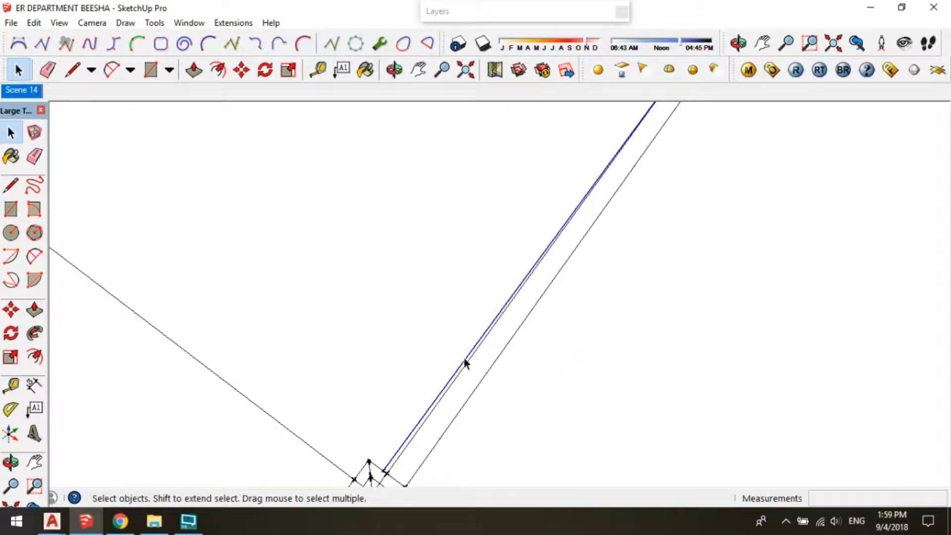
pyautogui.doubleClick(463, 357)
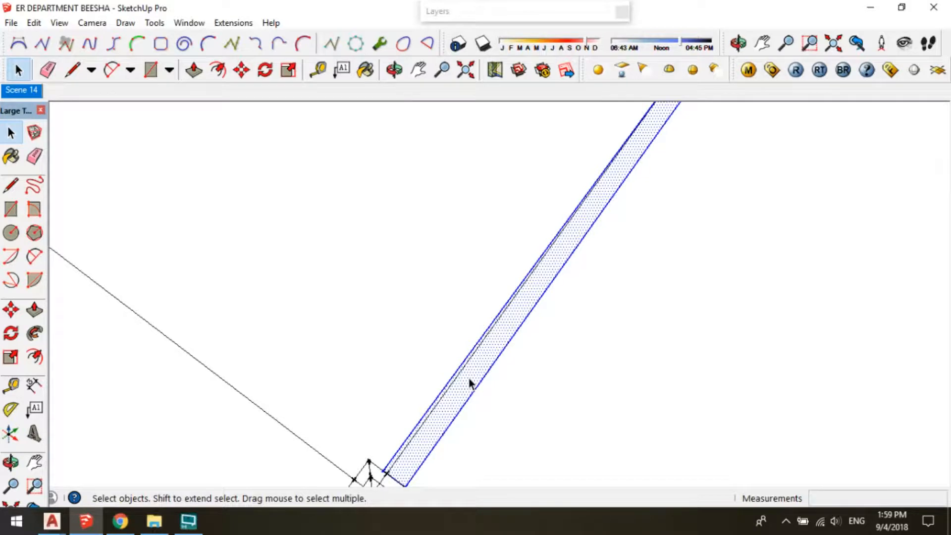
# Extrude the long wall's face up to a height of 3000 mm and close its group
pyautogui.press('p')
pyautogui.click(462, 395)
pyautogui.write('3000')
pyautogui.press('Return')
pyautogui.press('space')
pyautogui.press('Escape')
# Draw a square over the column at the end of the long wall and group its face with its edges
pyautogui.scroll(-2, 476, 164)
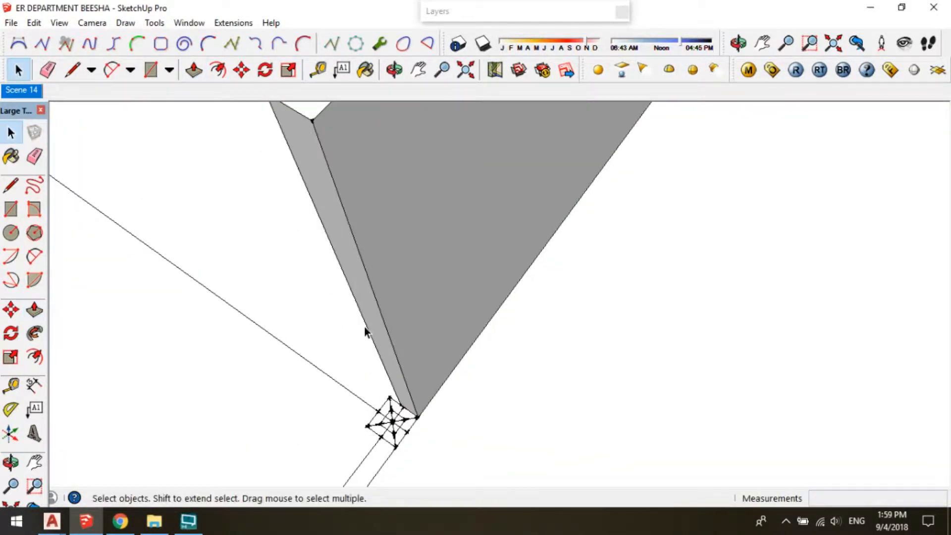
pyautogui.keyDown('shift'); pyautogui.moveTo(365, 331); pyautogui.dragTo(614, 284, button='middle'); pyautogui.keyUp('shift')
pyautogui.press('r')
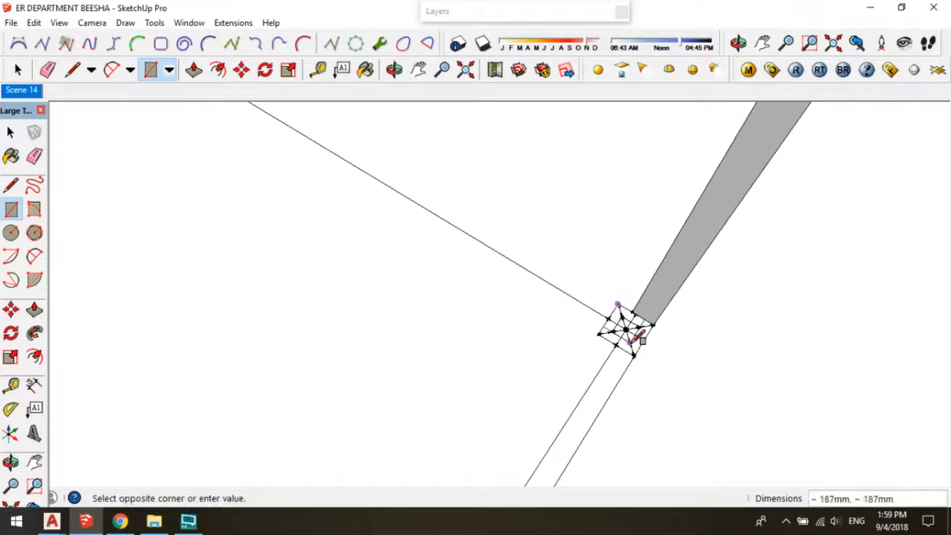
pyautogui.press('space')
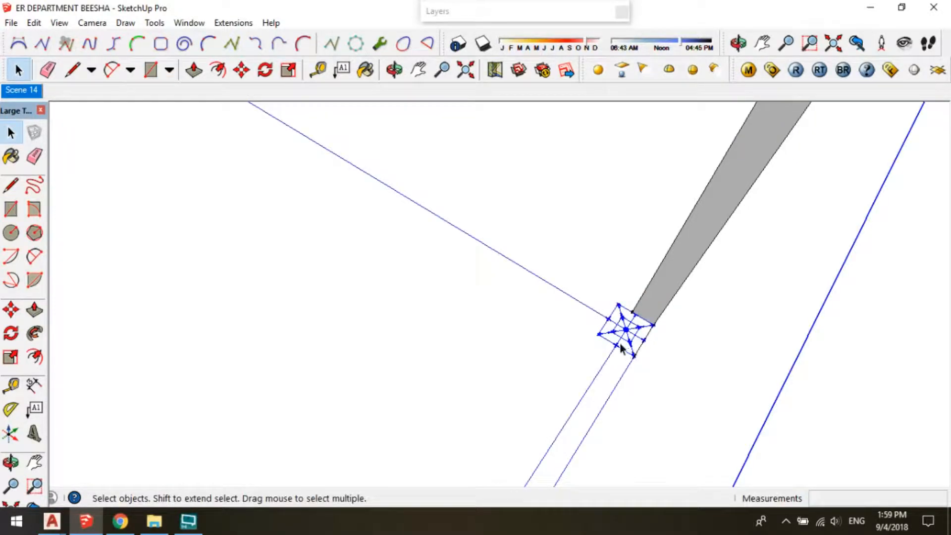
pyautogui.click(641, 340)
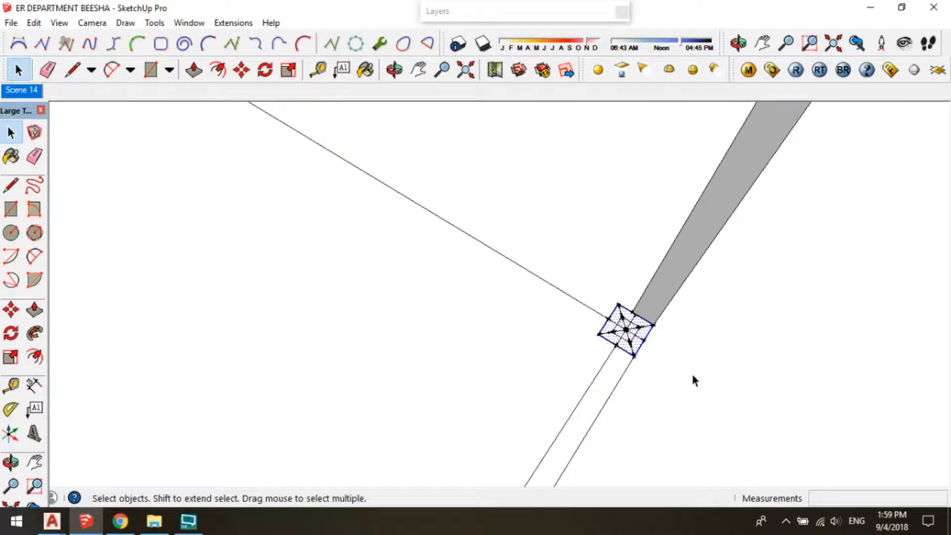
# Open the column group, extrude its square face up to the top of the adjacent wall, and close the group
pyautogui.doubleClick(614, 346)
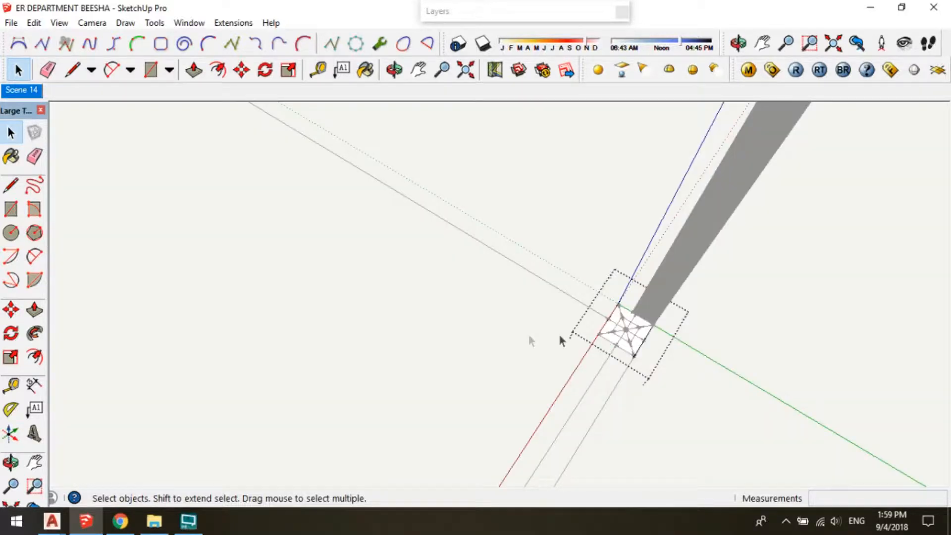
pyautogui.scroll(-1, 423, 336)
pyautogui.scroll(-1, 544, 351)
pyautogui.press('p')
pyautogui.click(542, 339)
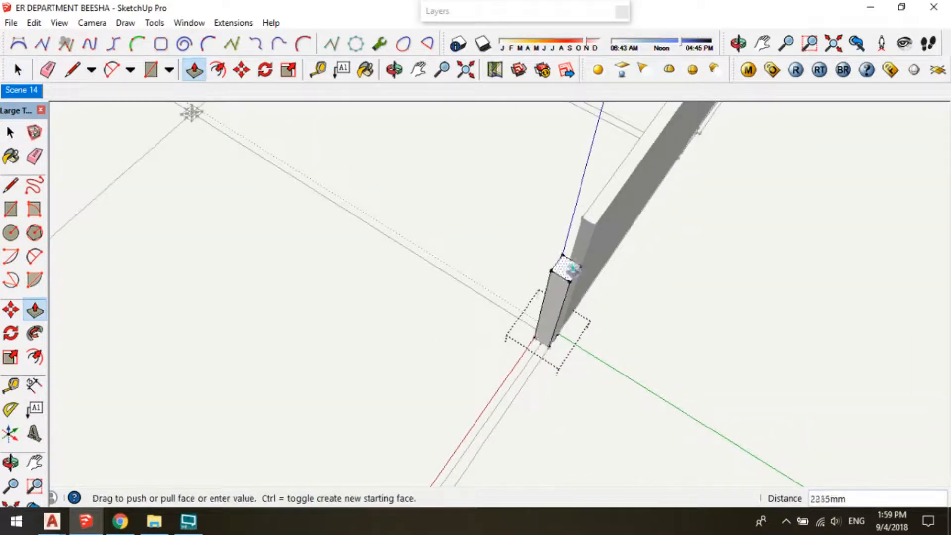
pyautogui.click(598, 208)
pyautogui.press('space')
pyautogui.press('Escape')
# Open the floor plan group and select the inner line of the angled wall at the building corner
pyautogui.scroll(-1, 613, 214)
pyautogui.click(615, 214)
pyautogui.scroll(-1, 584, 208)
pyautogui.moveTo(605, 228); pyautogui.dragTo(467, 229, button='middle')
pyautogui.scroll(2, 474, 389)
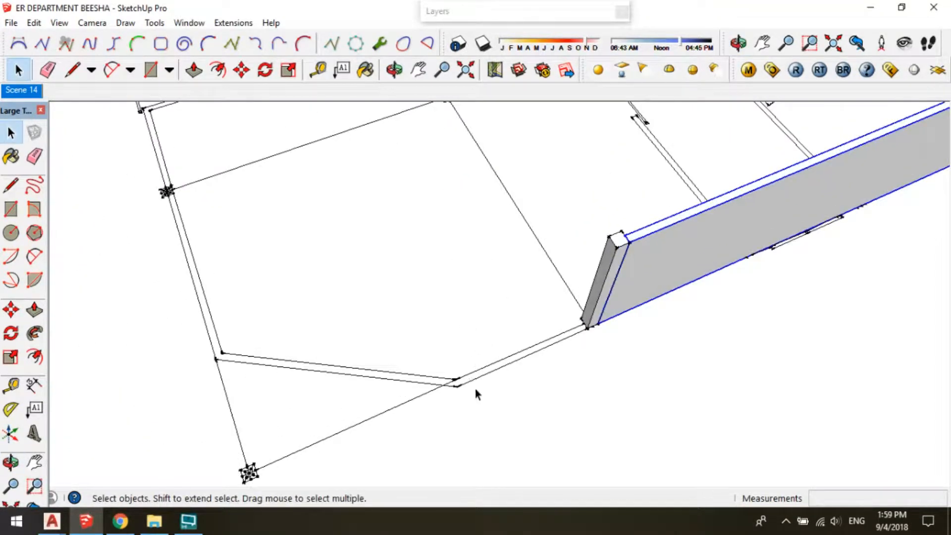
pyautogui.doubleClick(464, 374)
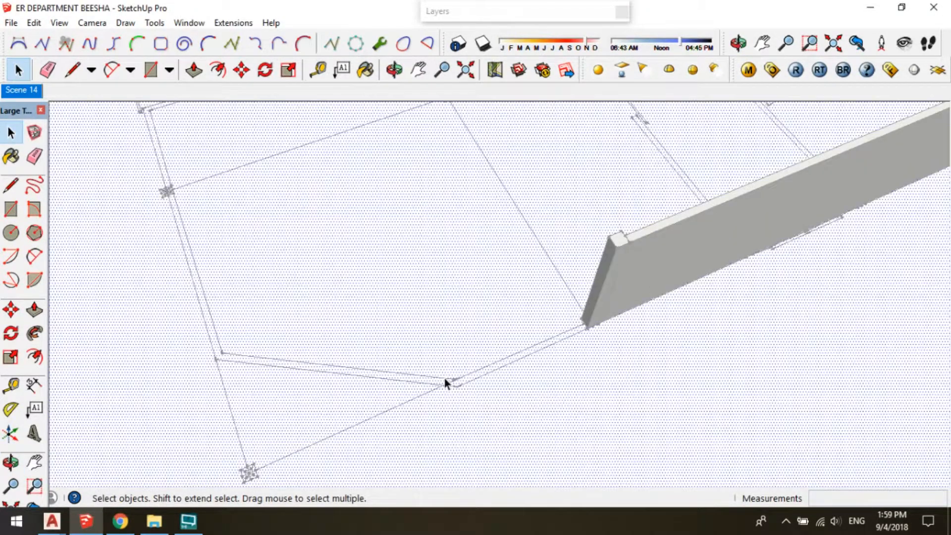
pyautogui.tripleClick(445, 379)
pyautogui.click(445, 380)
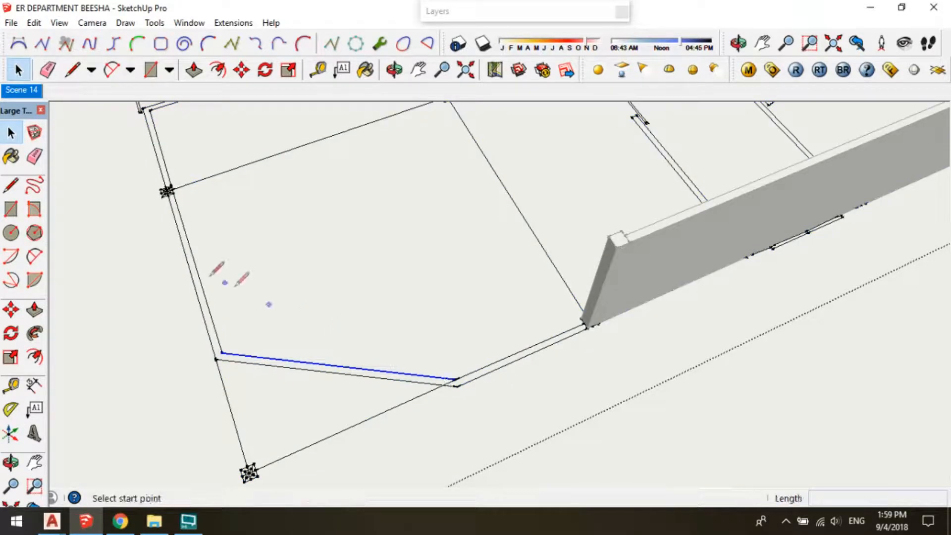
pyautogui.scroll(5, 166, 192)
pyautogui.click(167, 191)
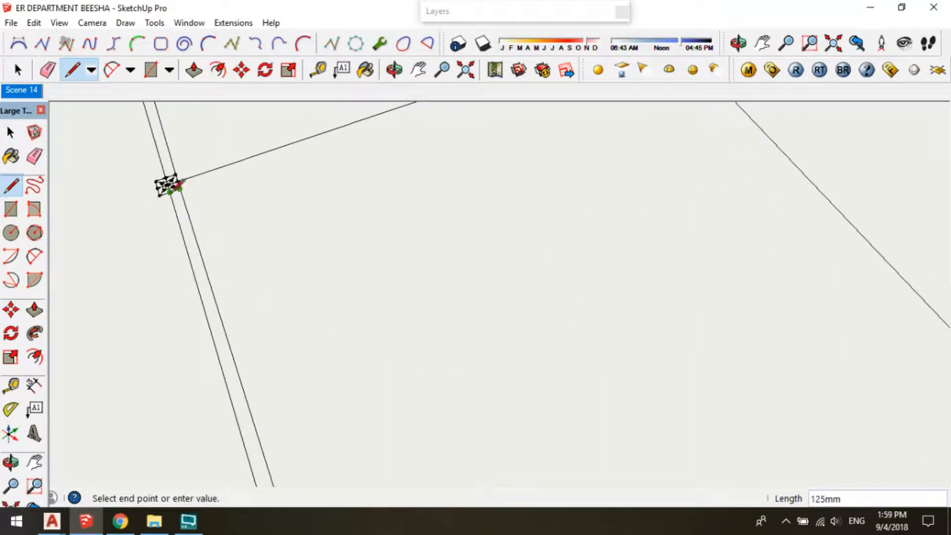
pyautogui.press('Escape')
pyautogui.scroll(-3, 460, 243)
pyautogui.scroll(2, 876, 402)
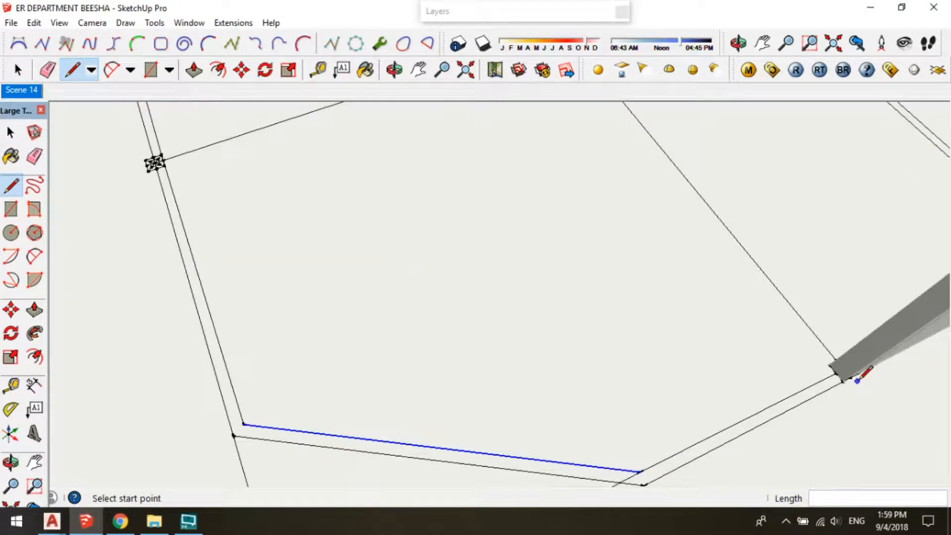
pyautogui.keyDown('shift'); pyautogui.moveTo(840, 371); pyautogui.dragTo(833, 269, button='middle'); pyautogui.keyUp('shift')
pyautogui.press('space')
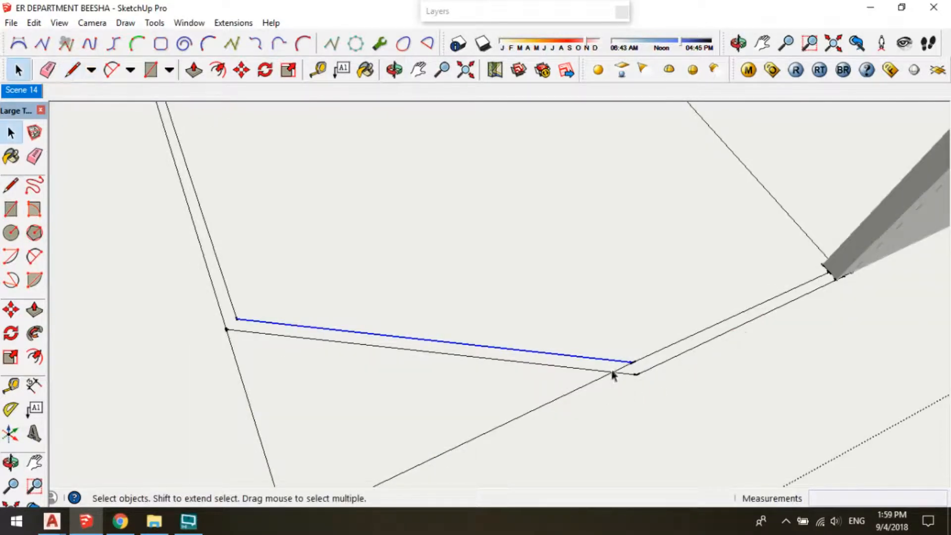
# Delete the two extra lines that run outward past the corners of the angled wall
pyautogui.click(620, 370)
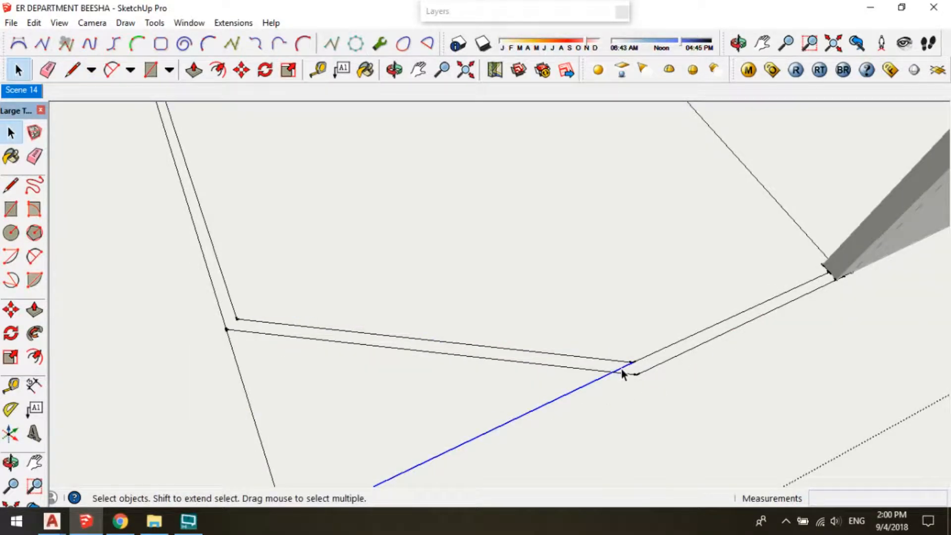
pyautogui.press('Escape')
pyautogui.press('l')
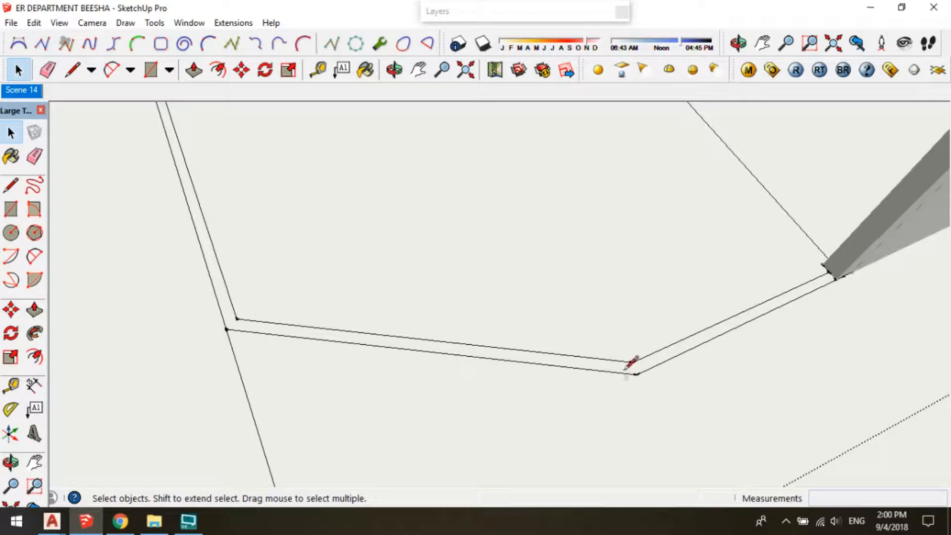
pyautogui.press('space')
pyautogui.keyDown('shift'); pyautogui.moveTo(272, 294); pyautogui.dragTo(526, 385, button='middle'); pyautogui.keyUp('shift')
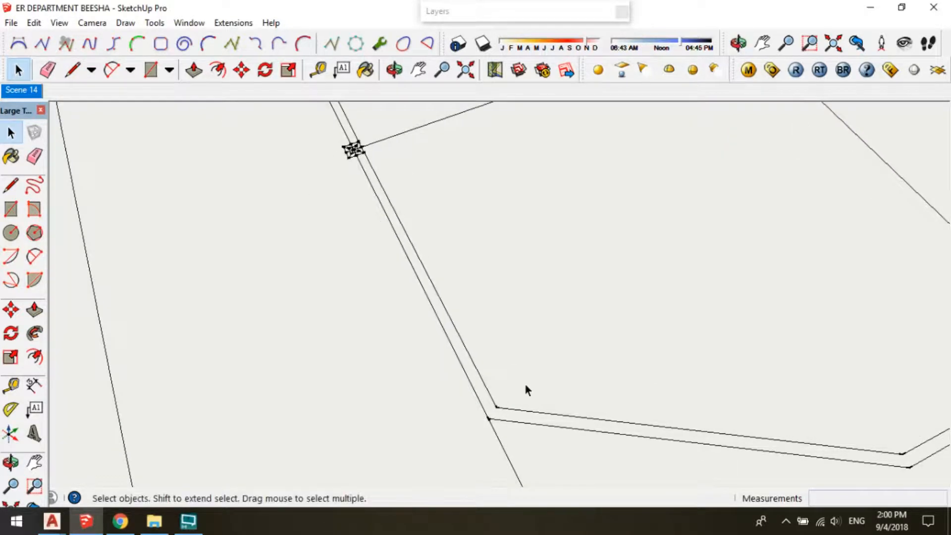
pyautogui.moveTo(424, 474); pyautogui.dragTo(423, 470)
pyautogui.press('Delete')
# Trace the angled wall's outer line up to the far column and close the wall outline at the extruded column
pyautogui.press('l')
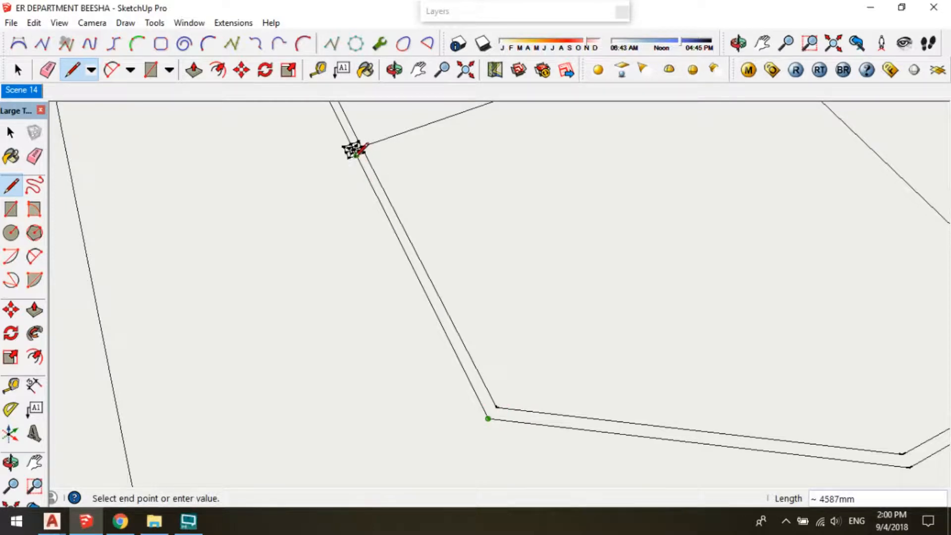
pyautogui.press('space')
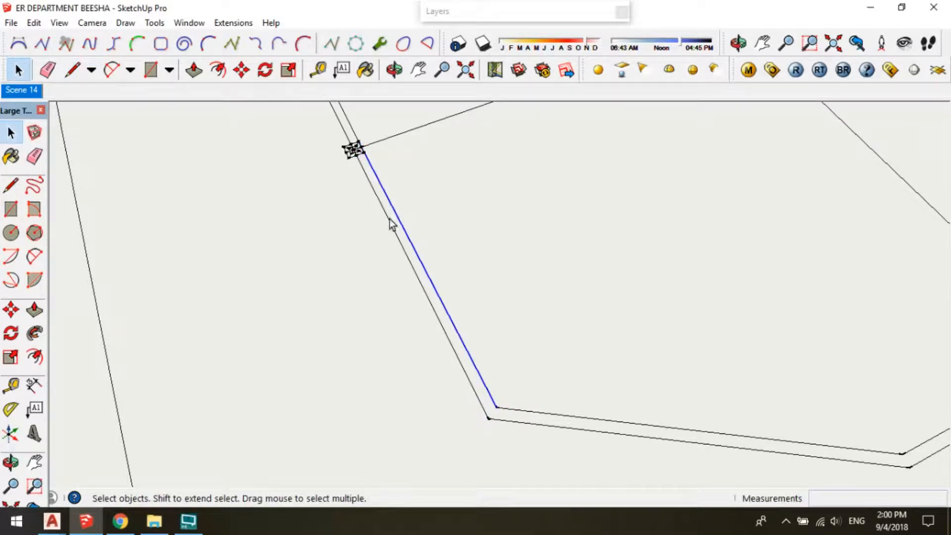
pyautogui.moveTo(703, 362); pyautogui.dragTo(509, 406, button='middle')
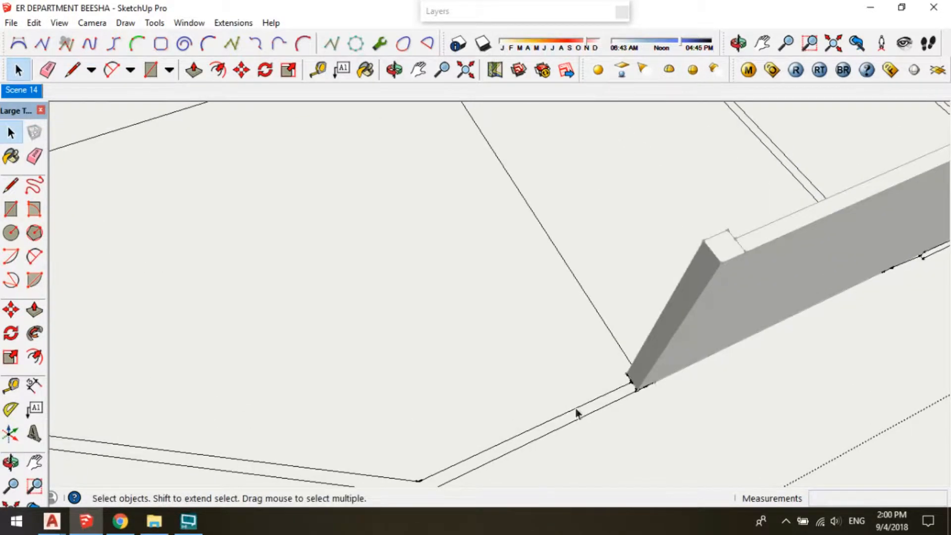
pyautogui.scroll(2, 599, 396)
pyautogui.scroll(1, 639, 379)
pyautogui.press('l')
pyautogui.scroll(1, 654, 369)
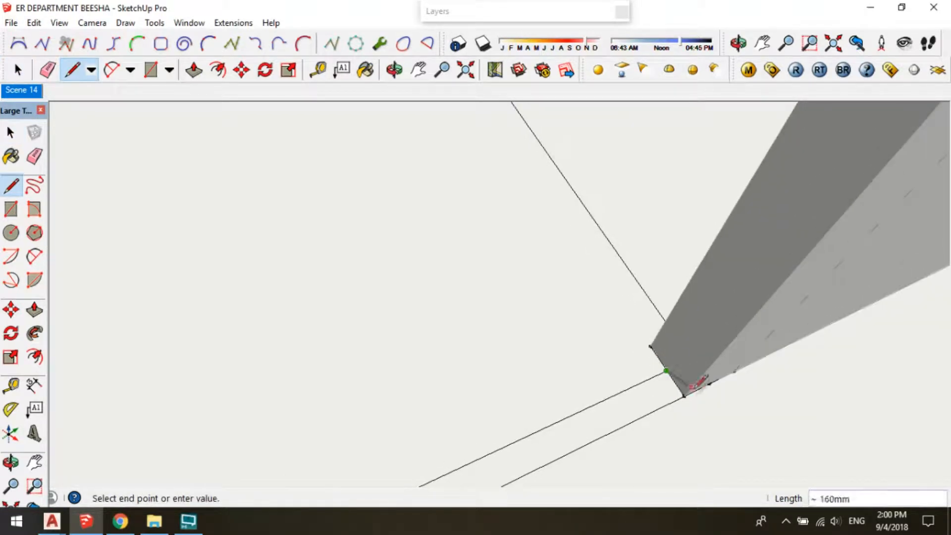
pyautogui.press('space')
# Try to close the angled wall's far end with a short line at the unbuilt column, outside the floor plan group
pyautogui.scroll(-5, 666, 377)
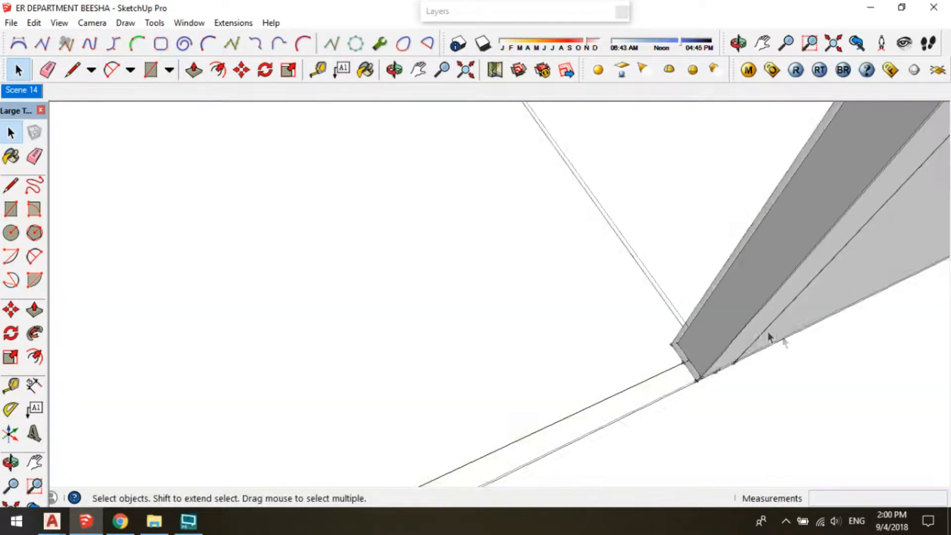
pyautogui.keyDown('shift'); pyautogui.moveTo(361, 334); pyautogui.dragTo(486, 389, button='middle'); pyautogui.keyUp('shift')
pyautogui.scroll(6, 317, 258)
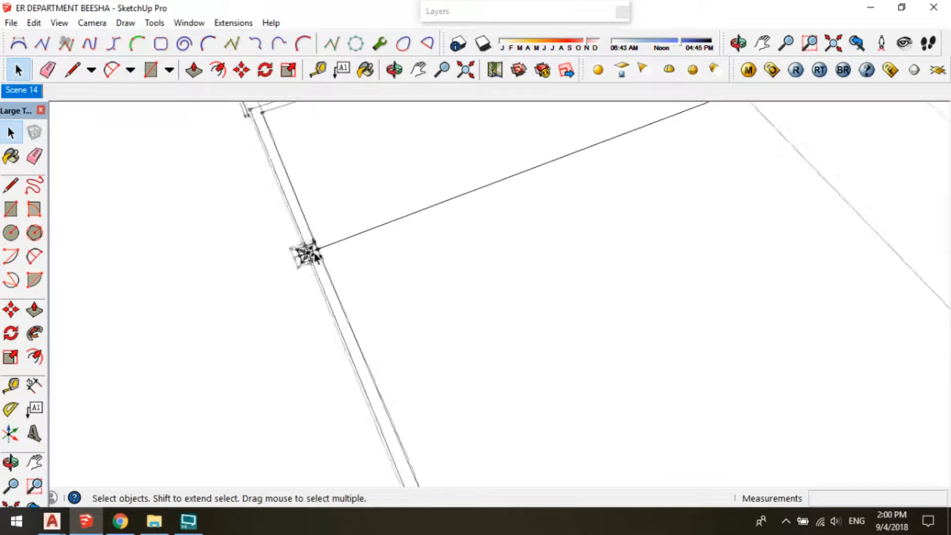
pyautogui.press('l')
pyautogui.scroll(1, 302, 275)
pyautogui.click(300, 274)
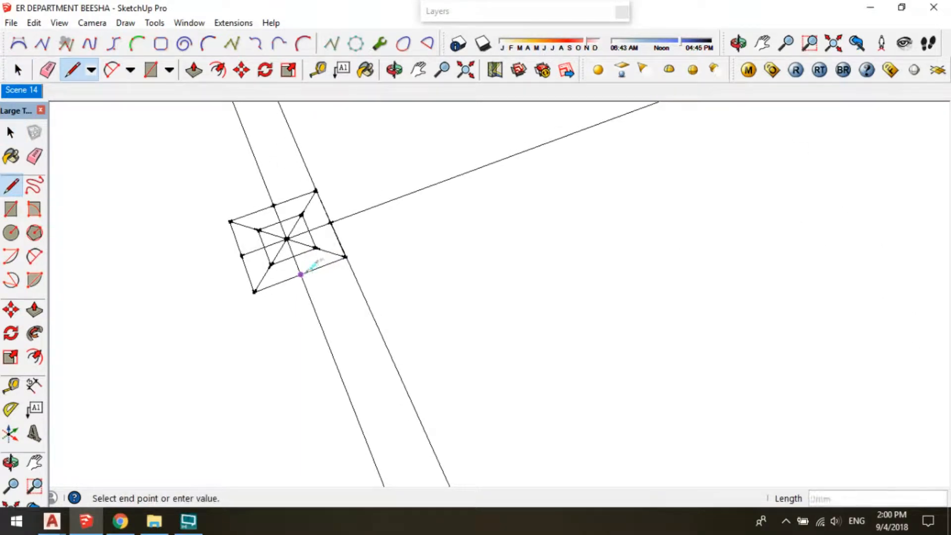
pyautogui.click(345, 256)
pyautogui.press('space')
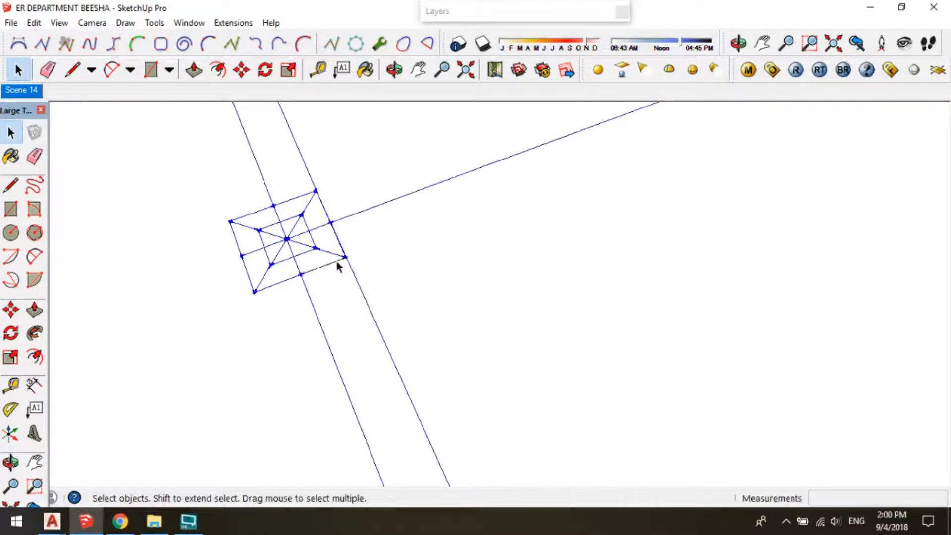
pyautogui.scroll(-8, 338, 267)
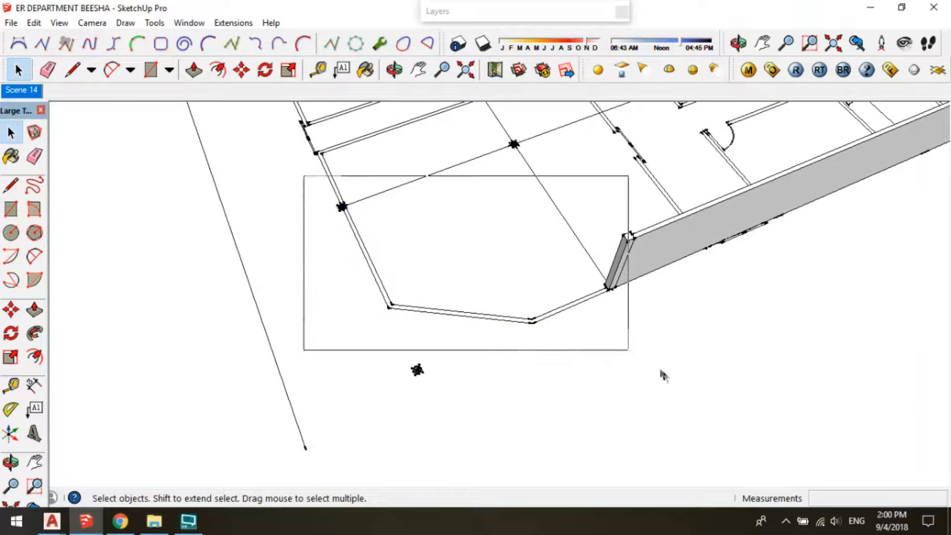
pyautogui.scroll(2, 540, 309)
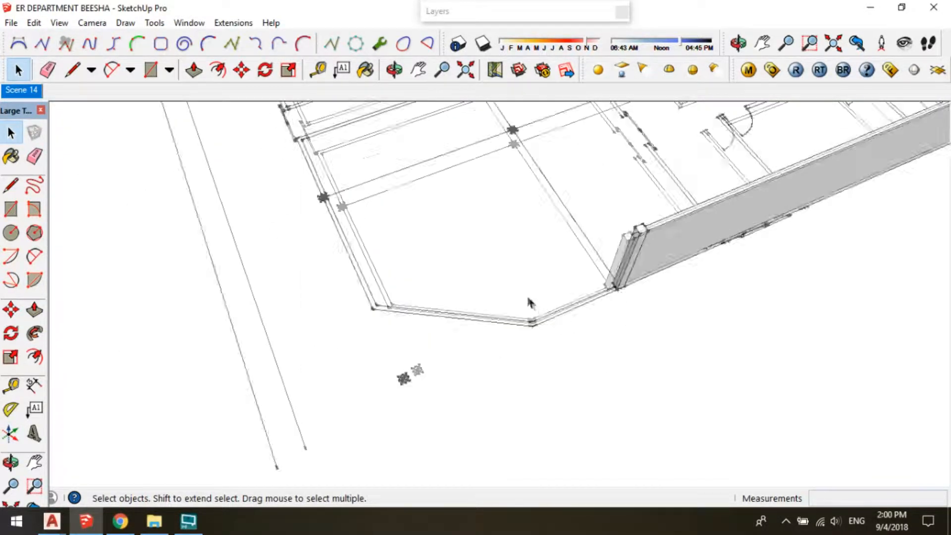
pyautogui.scroll(6, 282, 181)
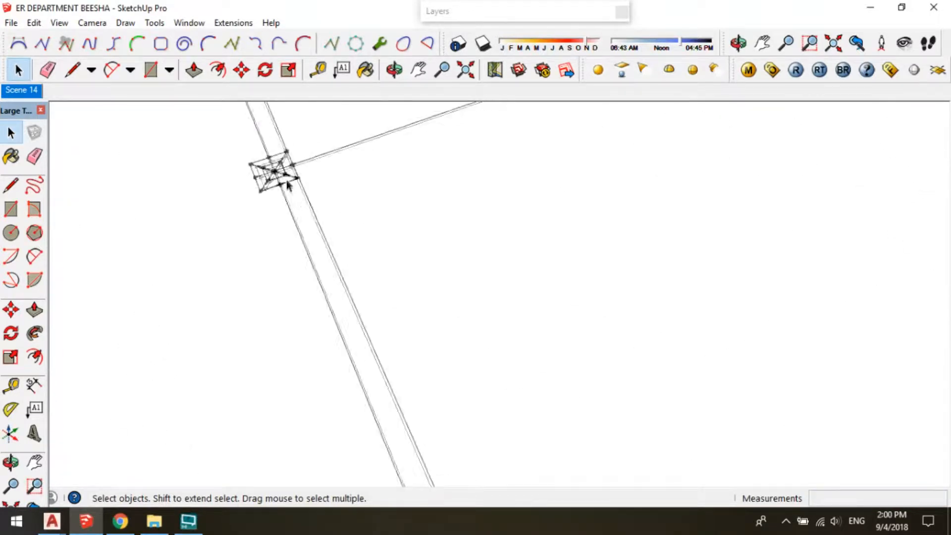
pyautogui.scroll(-2, 292, 185)
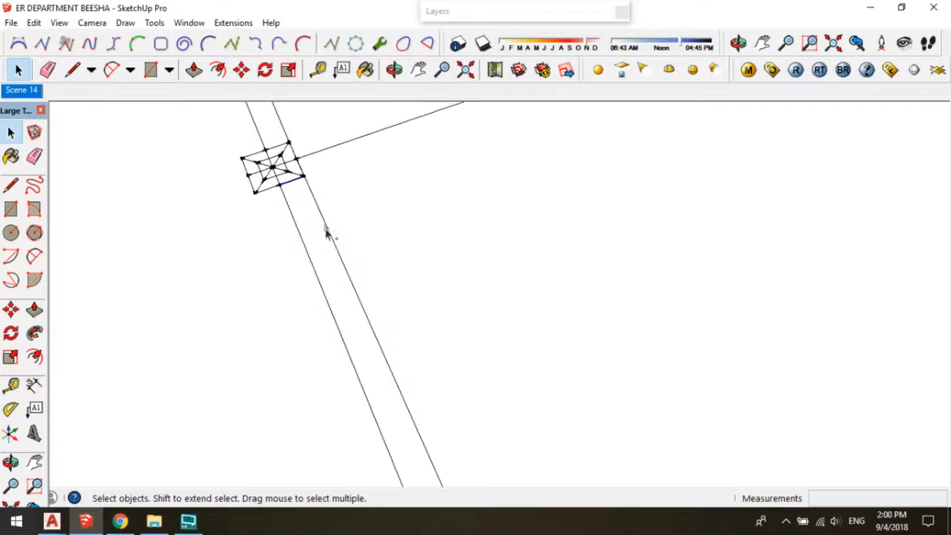
# Open the floor plan group and draw a short line across the angled wall's far end at the column
pyautogui.doubleClick(290, 210)
pyautogui.press('l')
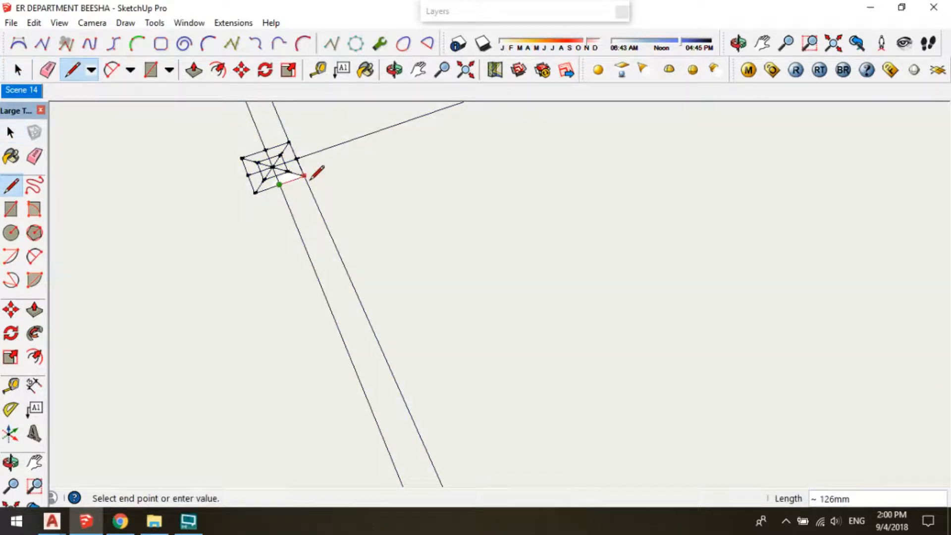
pyautogui.click(305, 176)
pyautogui.press('space')
pyautogui.click(311, 225)
pyautogui.scroll(3, 325, 225)
pyautogui.scroll(-4, 403, 283)
pyautogui.keyDown('shift'); pyautogui.moveTo(646, 421); pyautogui.dragTo(605, 384, button='middle'); pyautogui.keyUp('shift')
pyautogui.scroll(1, 605, 384)
# Group the angled wall's face with its edges, extrude it up to the top of the long wall, and close the group
pyautogui.click(604, 384)
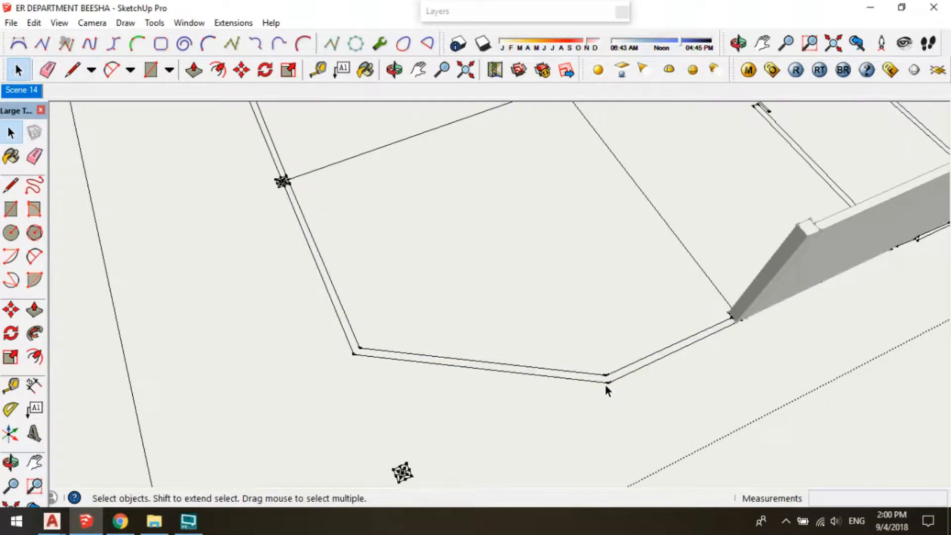
pyautogui.doubleClick(612, 382)
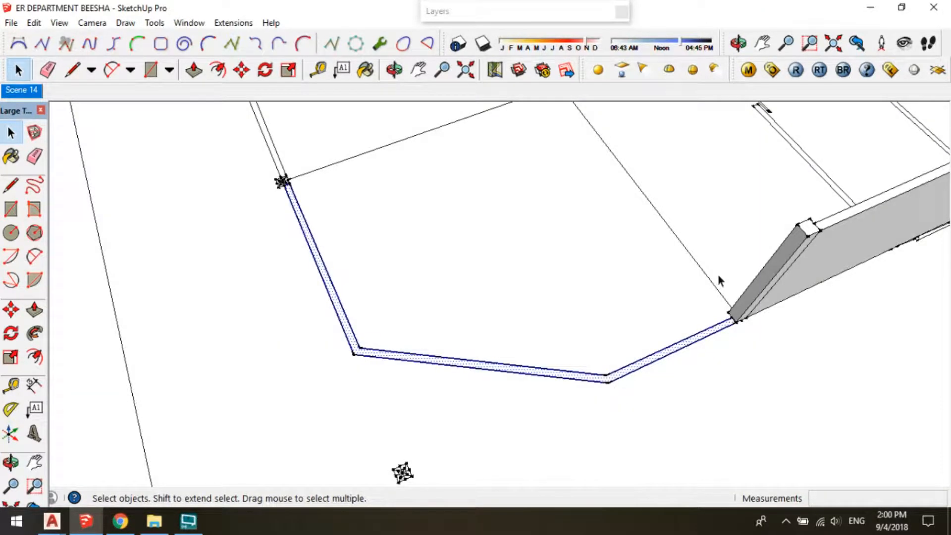
pyautogui.click(742, 258)
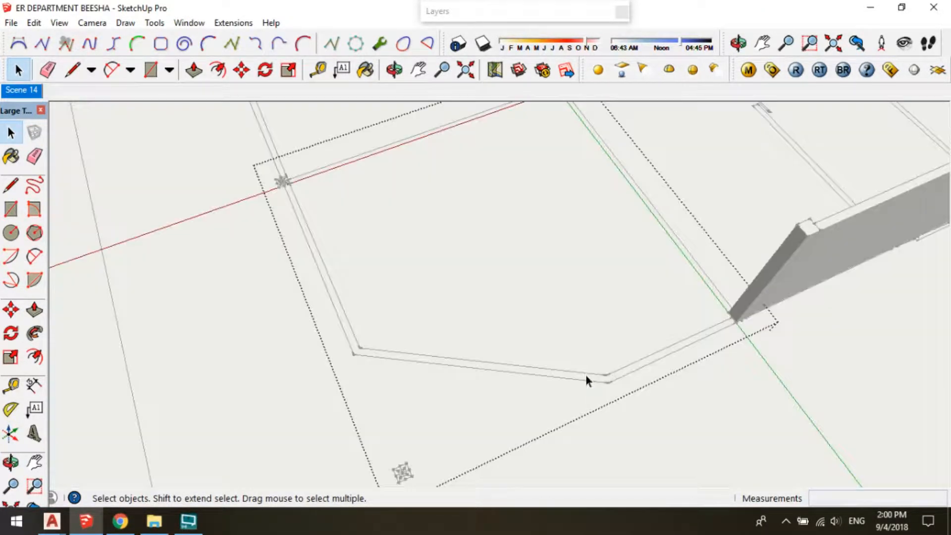
pyautogui.press('p')
pyautogui.moveTo(599, 384); pyautogui.dragTo(801, 195)
pyautogui.click(768, 124)
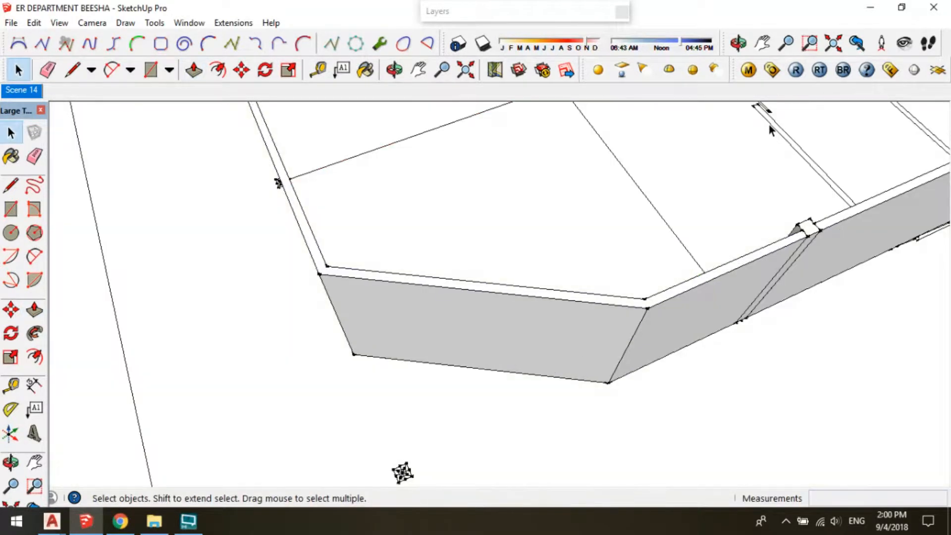
# Delete all imported layers, moving their contents to the default layer, and add a layer named wall
pyautogui.hotkey('shift', 'l')
pyautogui.moveTo(475, 246); pyautogui.dragTo(444, 94)
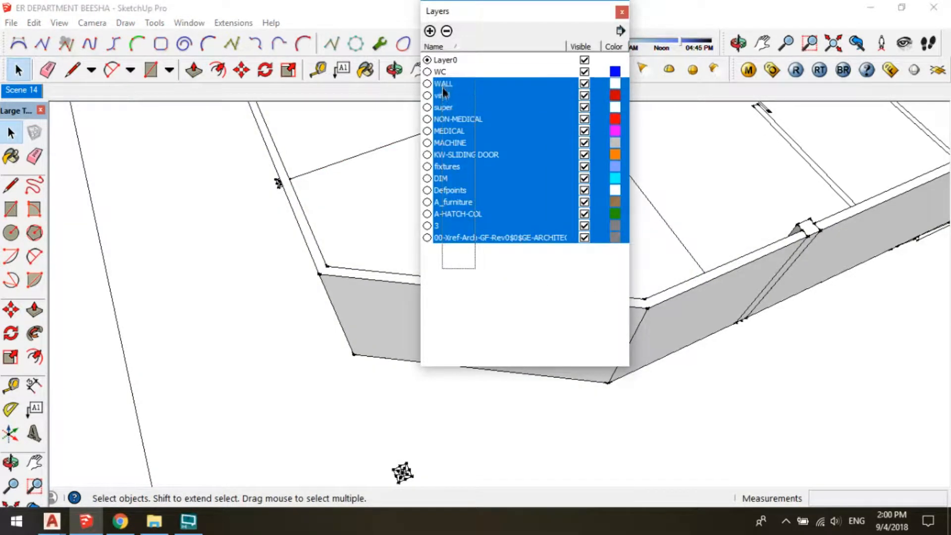
pyautogui.click(446, 31)
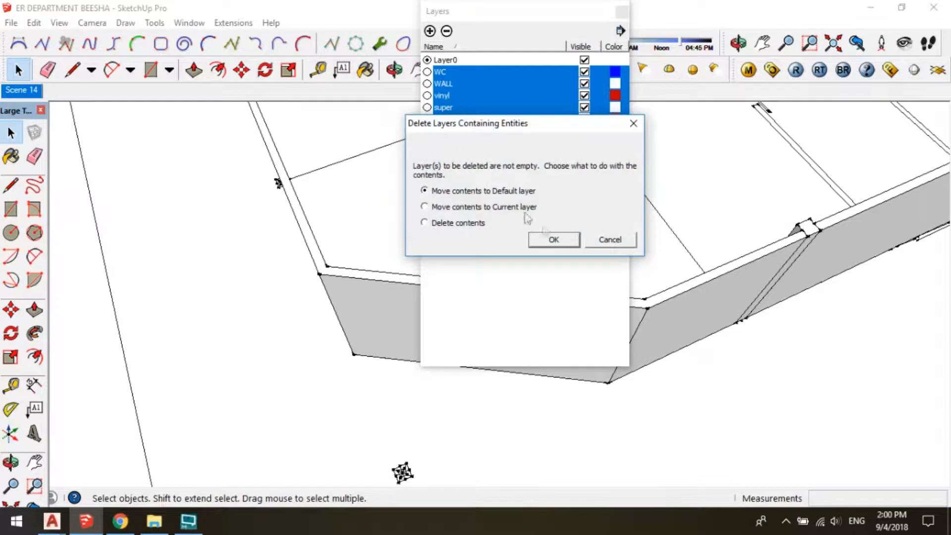
pyautogui.click(553, 240)
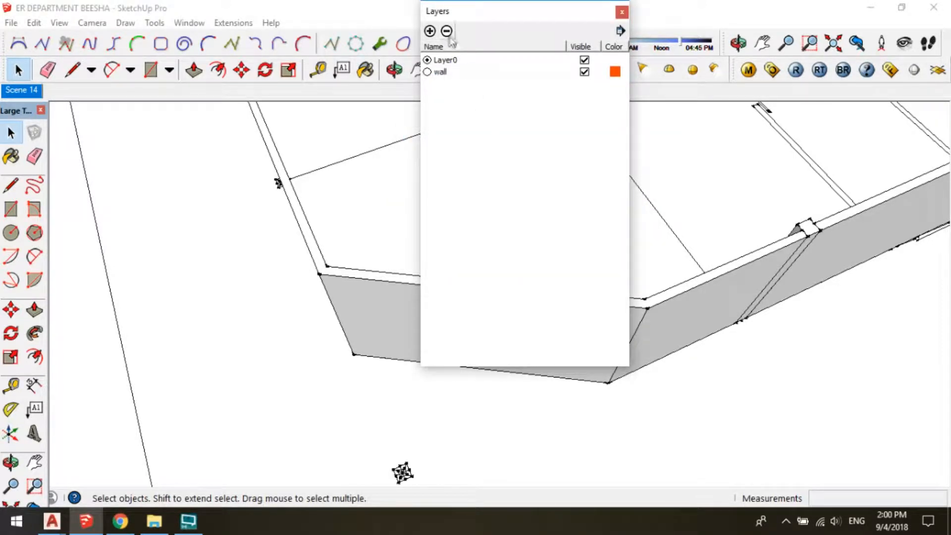
pyautogui.click(622, 13)
# Select the long wall, column and angled wall groups together and assign them to the wall layer
pyautogui.click(621, 319)
pyautogui.scroll(-3, 200, 277)
pyautogui.click(536, 259)
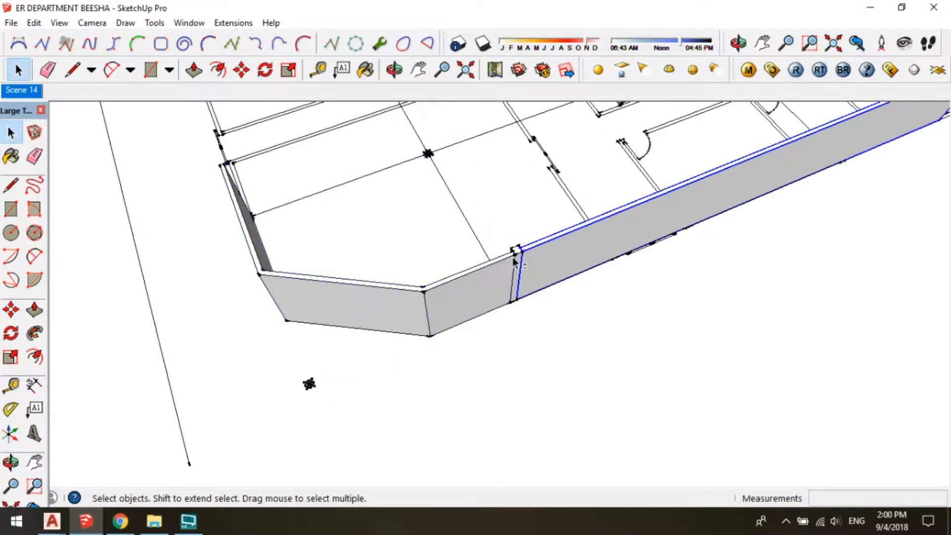
pyautogui.keyDown('shift'); pyautogui.click(516, 263); pyautogui.keyUp('shift')
pyautogui.keyDown('shift'); pyautogui.click(363, 290); pyautogui.keyUp('shift')
pyautogui.scroll(-3, 363, 290)
pyautogui.keyDown('shift'); pyautogui.moveTo(678, 172); pyautogui.dragTo(702, 246, button='middle'); pyautogui.keyUp('shift')
pyautogui.rightClick(702, 246)
pyautogui.click(742, 256)
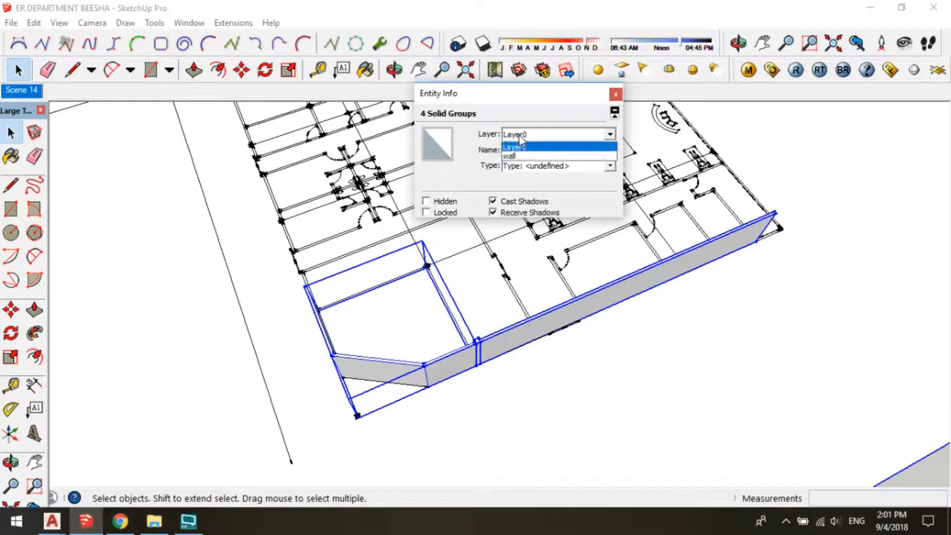
pyautogui.click(619, 97)
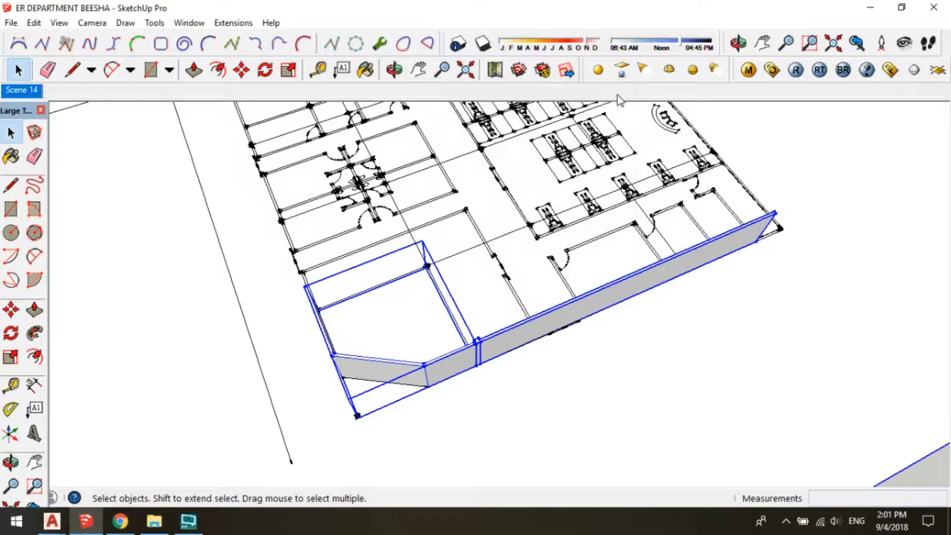
pyautogui.hotkey('shift', 'l')
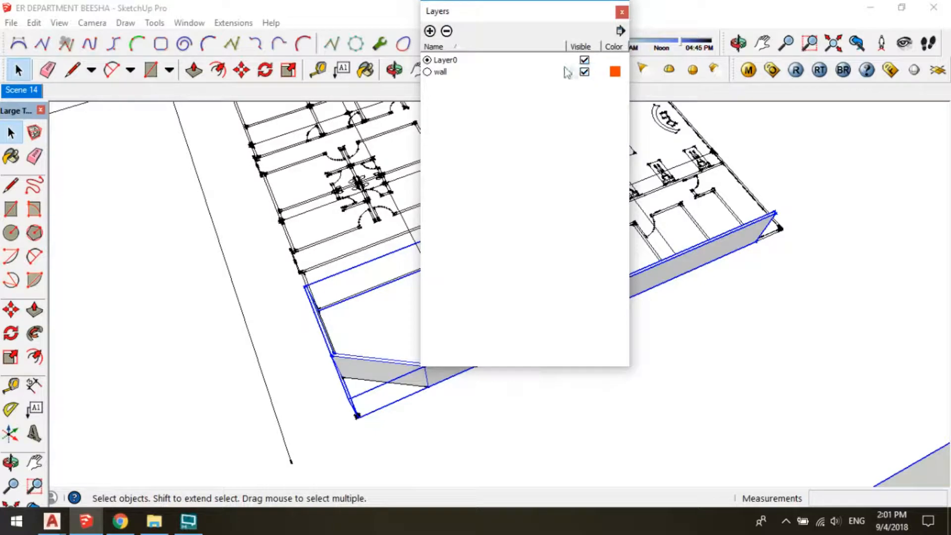
pyautogui.click(622, 12)
# Copy the extruded column by its base corner onto the column outline at the angled wall's far end
pyautogui.moveTo(181, 287); pyautogui.dragTo(688, 260, button='middle')
pyautogui.scroll(2, 523, 467)
pyautogui.keyDown('shift'); pyautogui.moveTo(523, 467); pyautogui.dragTo(619, 313, button='middle'); pyautogui.keyUp('shift')
pyautogui.scroll(2, 584, 291)
pyautogui.scroll(-2, 565, 444)
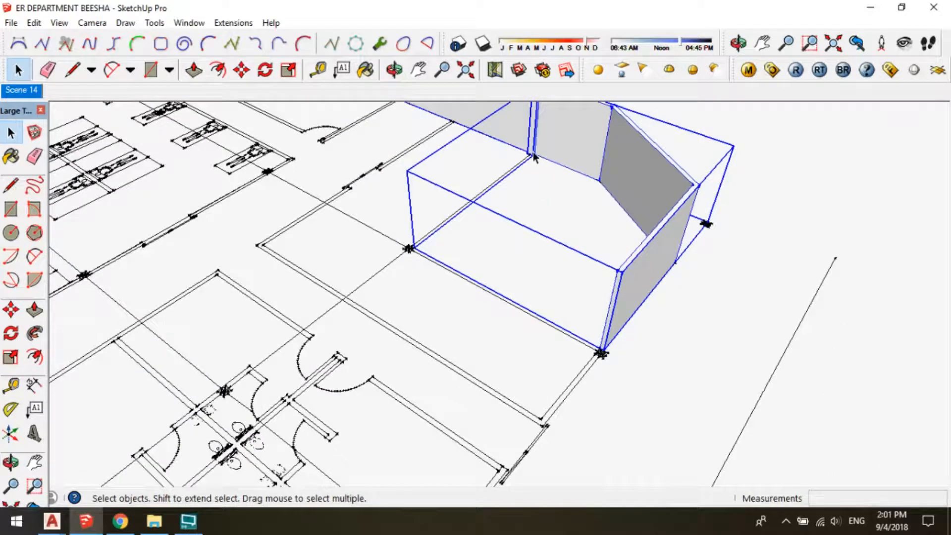
pyautogui.scroll(5, 535, 171)
pyautogui.press('m')
pyautogui.press('ctrl')
pyautogui.click(533, 161)
pyautogui.scroll(-3, 545, 163)
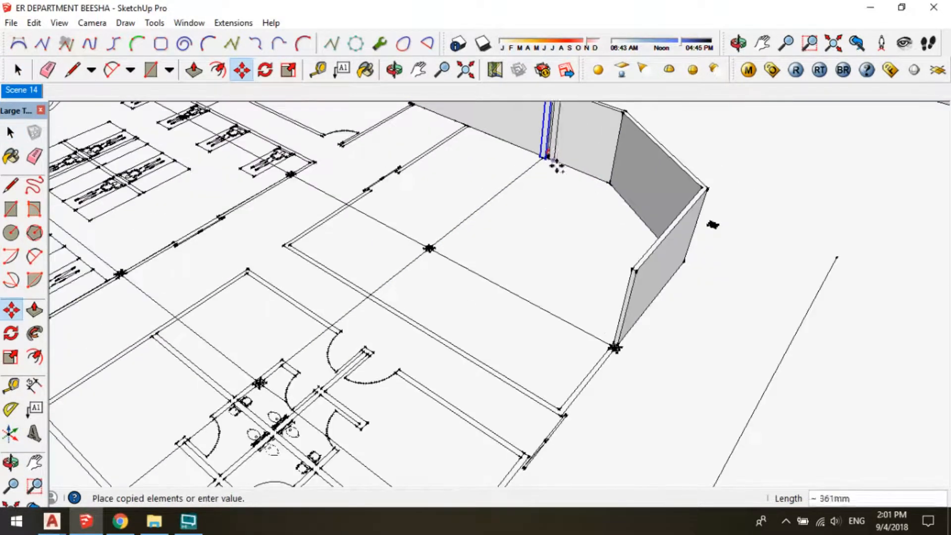
pyautogui.scroll(4, 616, 342)
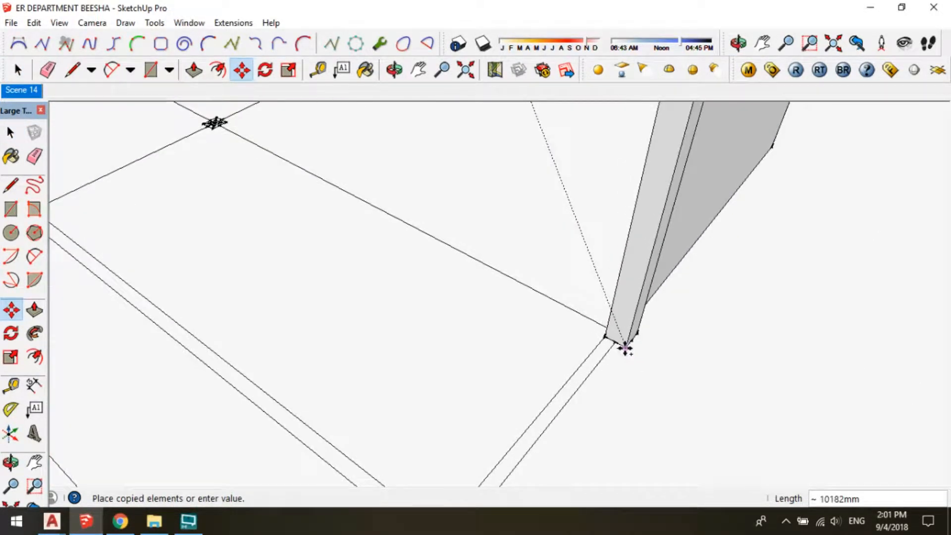
pyautogui.click(623, 345)
# Copy the column from the angled wall's far end onto the interior column outline at the nearest grid intersection
pyautogui.scroll(-3, 601, 251)
pyautogui.moveTo(601, 250); pyautogui.dragTo(562, 288, button='middle')
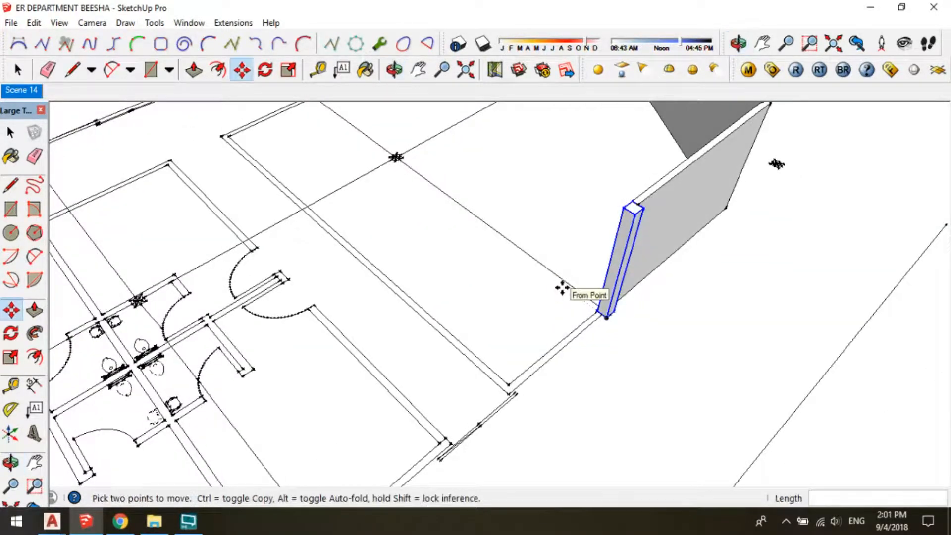
pyautogui.press('ctrl')
pyautogui.click(609, 317)
pyautogui.scroll(3, 423, 158)
pyautogui.click(419, 161)
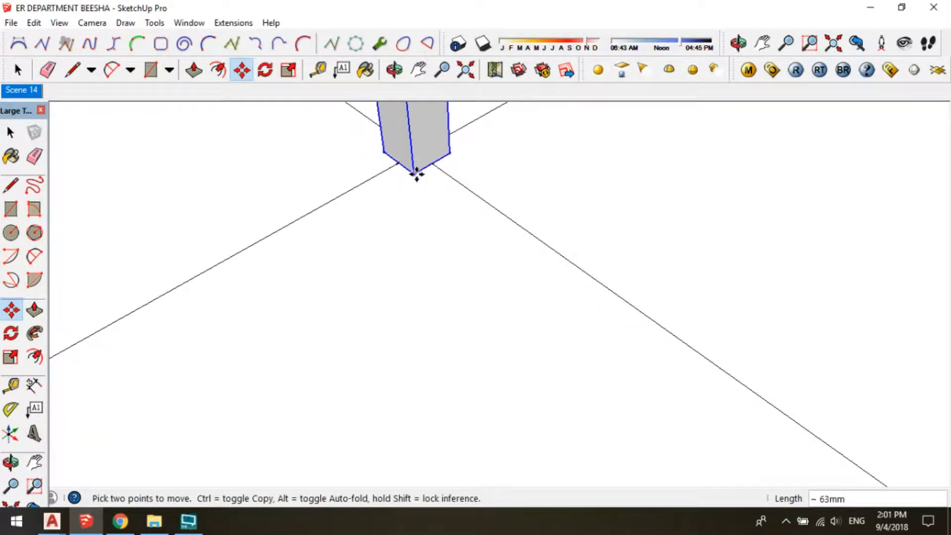
# Copy the interior column 7200 mm along the grid line onto the next column outline, beside the patient beds
pyautogui.click(414, 173)
pyautogui.scroll(-4, 592, 305)
pyautogui.press('ctrl')
pyautogui.keyDown('shift'); pyautogui.moveTo(416, 277); pyautogui.dragTo(659, 410, button='middle'); pyautogui.keyUp('shift')
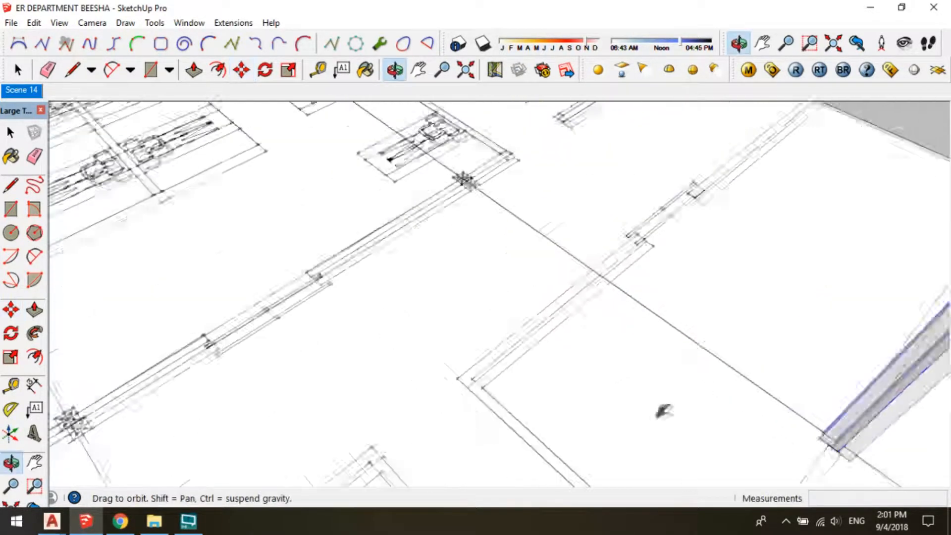
pyautogui.scroll(-2, 657, 410)
pyautogui.scroll(8, 515, 240)
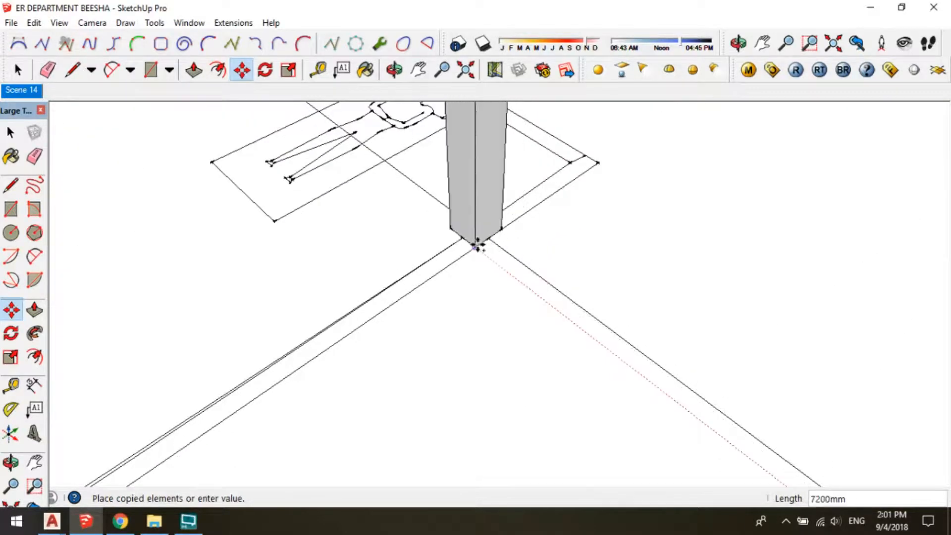
pyautogui.click(481, 255)
# Copy the column beside the patient beds along the grid line onto the column outline on the far outer wall line
pyautogui.click(476, 247)
pyautogui.press('ctrl')
pyautogui.scroll(-4, 629, 366)
pyautogui.keyDown('shift'); pyautogui.moveTo(364, 237); pyautogui.dragTo(556, 435, button='middle'); pyautogui.keyUp('shift')
pyautogui.scroll(8, 317, 133)
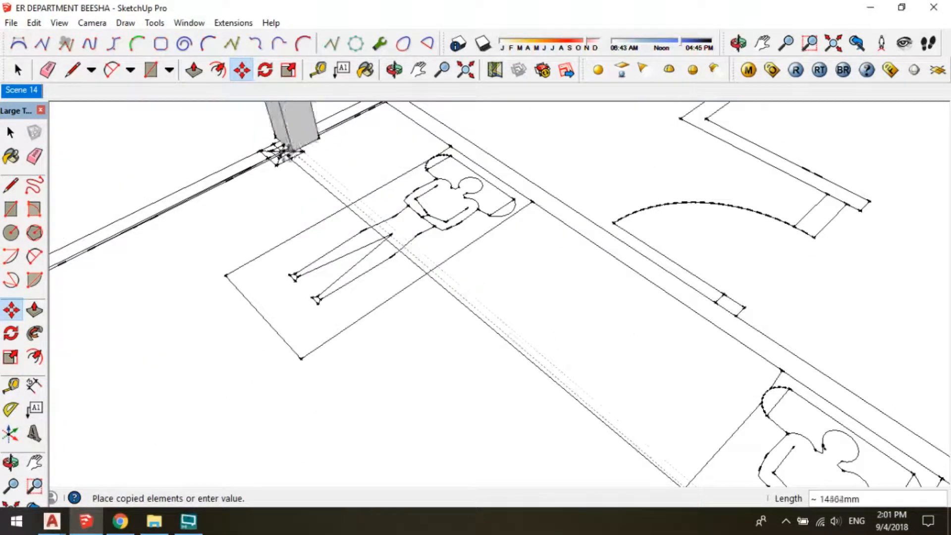
pyautogui.click(276, 164)
pyautogui.scroll(-9, 379, 247)
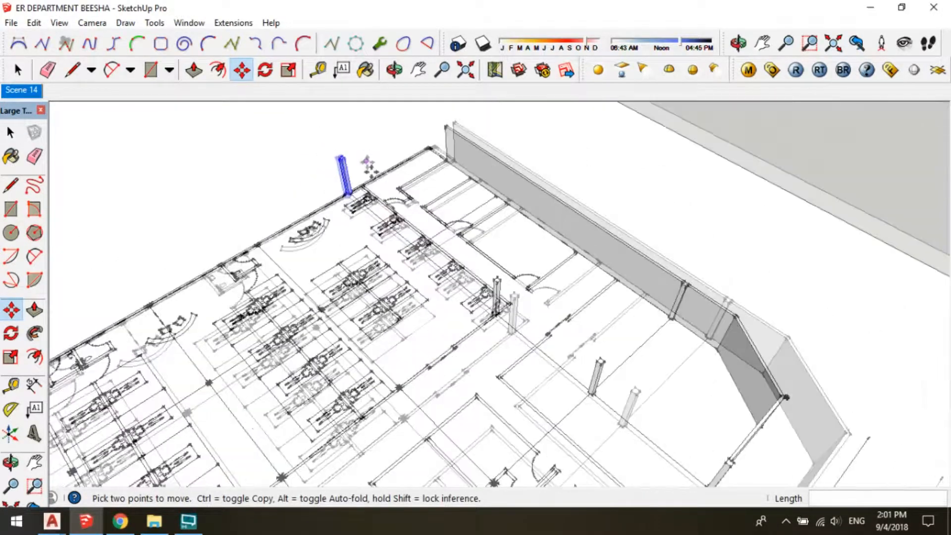
# Copy the outer wall column by its base corner onto the column outline at the building corner near the long wall's end
pyautogui.moveTo(436, 203); pyautogui.dragTo(622, 401, button='middle')
pyautogui.scroll(7, 622, 401)
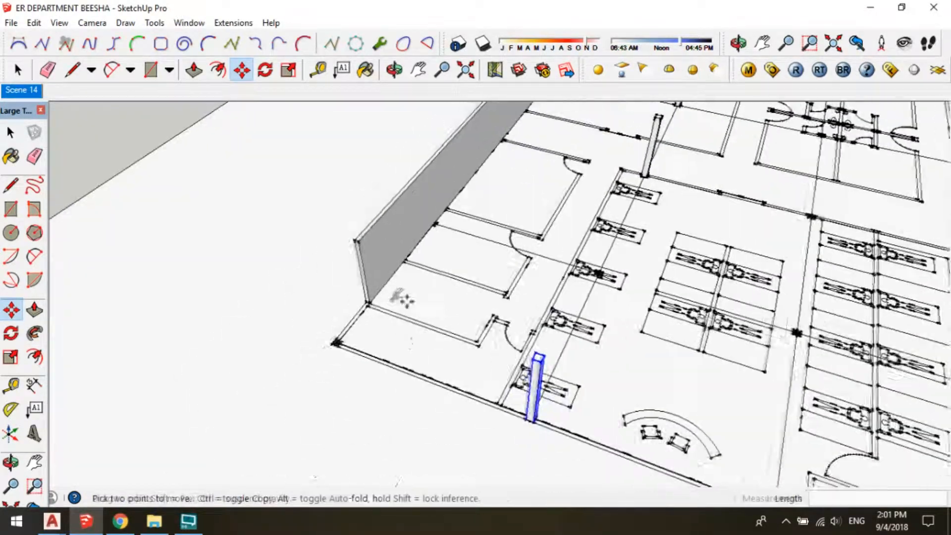
pyautogui.scroll(2, 572, 421)
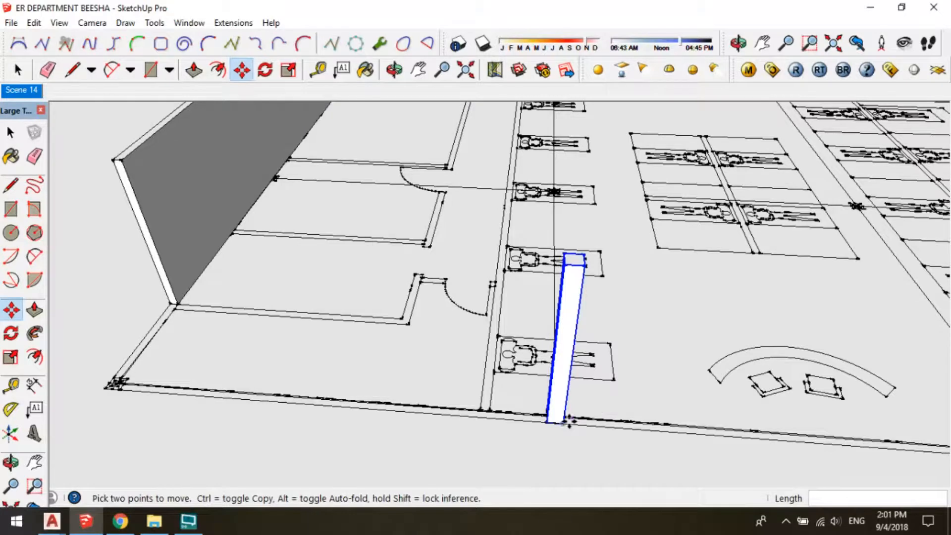
pyautogui.click(564, 422)
pyautogui.press('ctrl')
pyautogui.scroll(2, 119, 389)
pyautogui.click(112, 388)
# Open the long wall group and extend its end face with Push/Pull to meet the new corner column
pyautogui.keyDown('shift'); pyautogui.moveTo(106, 346); pyautogui.dragTo(639, 369, button='middle'); pyautogui.keyUp('shift')
pyautogui.scroll(2, 469, 262)
pyautogui.press('space')
pyautogui.doubleClick(463, 242)
pyautogui.press('p')
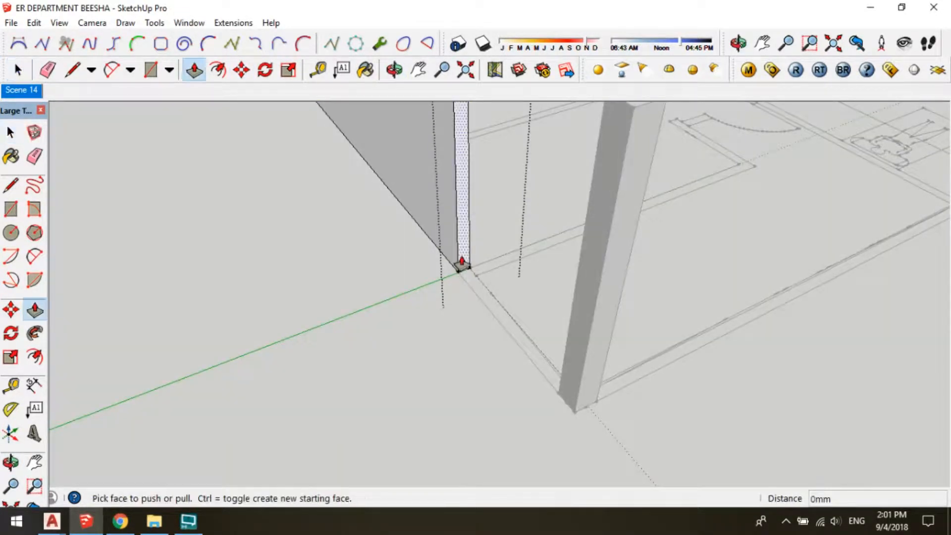
pyautogui.scroll(-3, 463, 248)
pyautogui.moveTo(468, 204); pyautogui.dragTo(432, 255, button='middle')
pyautogui.moveTo(436, 240); pyautogui.dragTo(520, 322)
pyautogui.click(520, 321)
pyautogui.press('space')
pyautogui.scroll(-2, 335, 345)
pyautogui.click(475, 365)
# Draw a small rectangle across the outer wall's thickness, against the face of the column at the outermost patient bed
pyautogui.scroll(-2, 413, 315)
pyautogui.moveTo(348, 235); pyautogui.dragTo(130, 331, button='middle')
pyautogui.scroll(2, 130, 331)
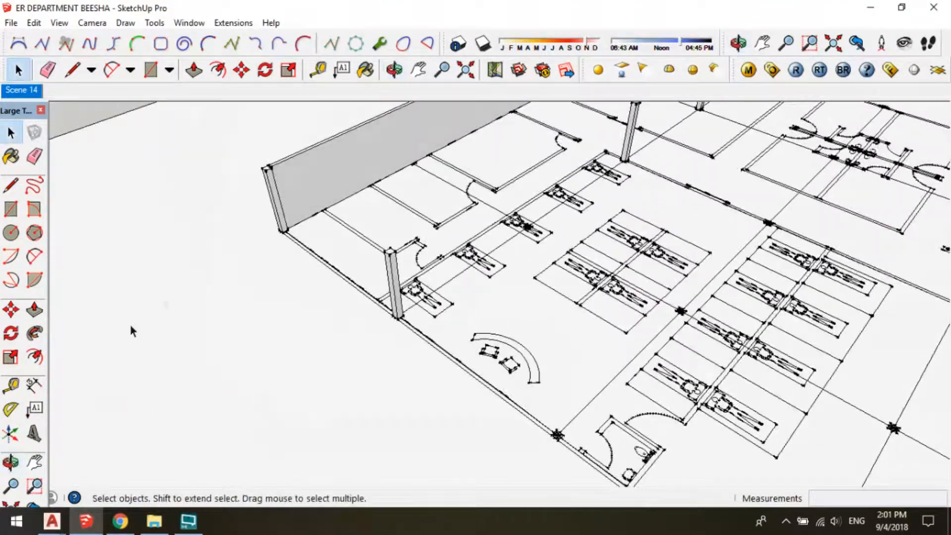
pyautogui.scroll(5, 291, 233)
pyautogui.press('r')
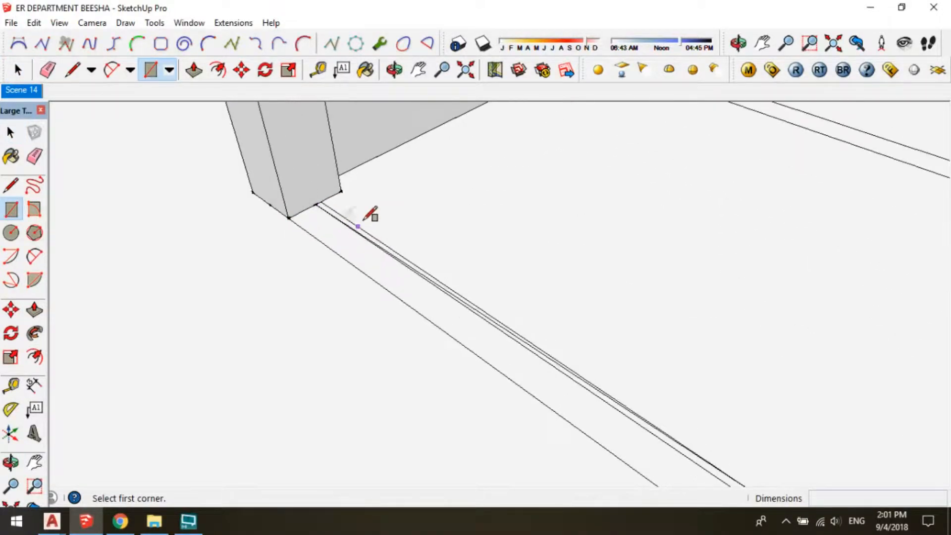
pyautogui.scroll(1, 328, 195)
pyautogui.scroll(-1, 233, 203)
pyautogui.moveTo(233, 204); pyautogui.dragTo(559, 102, button='middle')
pyautogui.scroll(-3, 503, 259)
pyautogui.scroll(5, 496, 254)
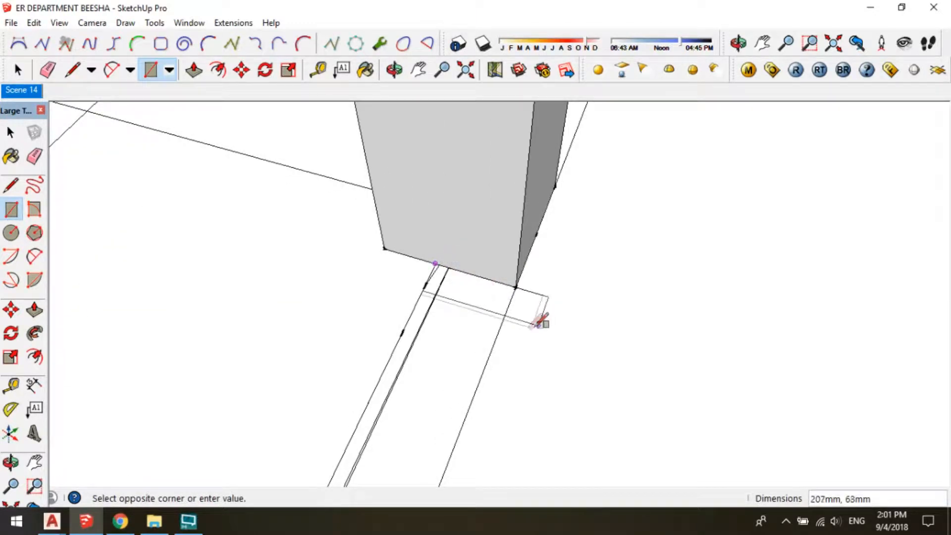
pyautogui.click(486, 364)
pyautogui.press('space')
pyautogui.click(467, 342)
pyautogui.scroll(-1, 463, 342)
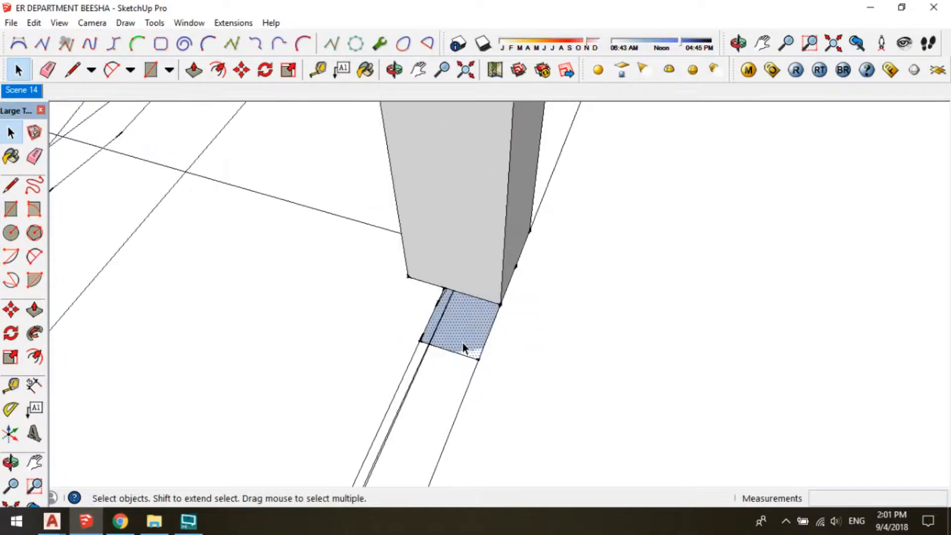
# Extrude the small wall rectangle beside the column 3000 mm upward inside its own group
pyautogui.scroll(-3, 458, 362)
pyautogui.press('p')
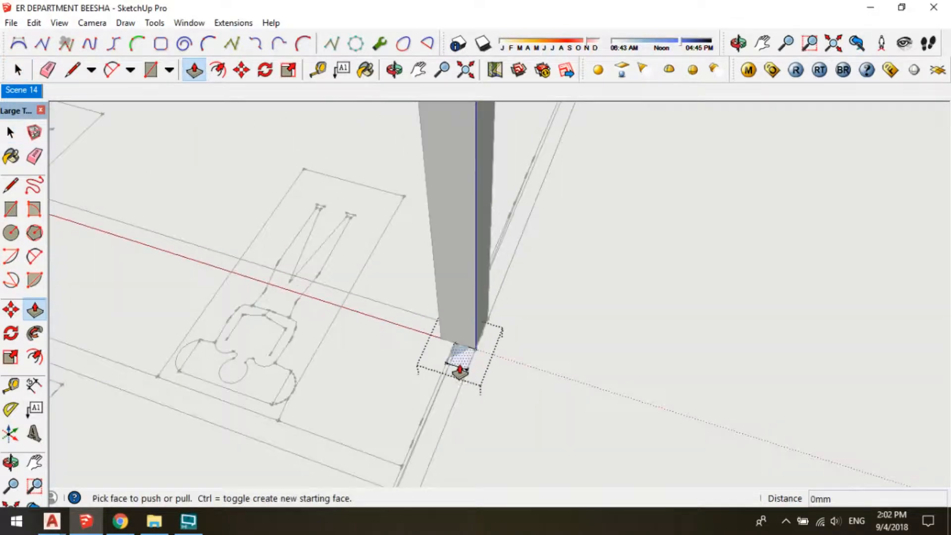
pyautogui.click(454, 367)
pyautogui.click(468, 290)
pyautogui.write('3000')
pyautogui.press('Return')
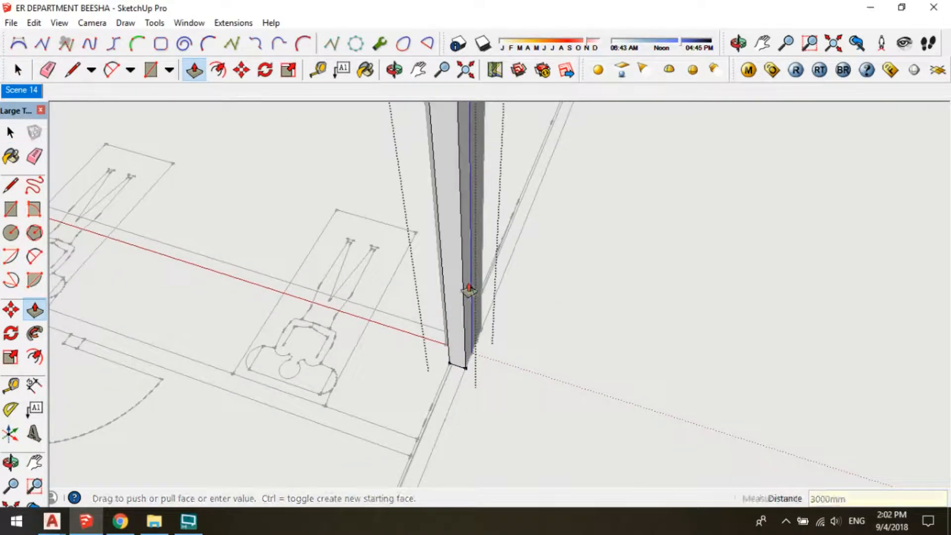
# Extend the short wall piece's end face along the wall lines to the corner column and leave its group
pyautogui.press('space')
pyautogui.scroll(-5, 466, 270)
pyautogui.press('p')
pyautogui.click(504, 230)
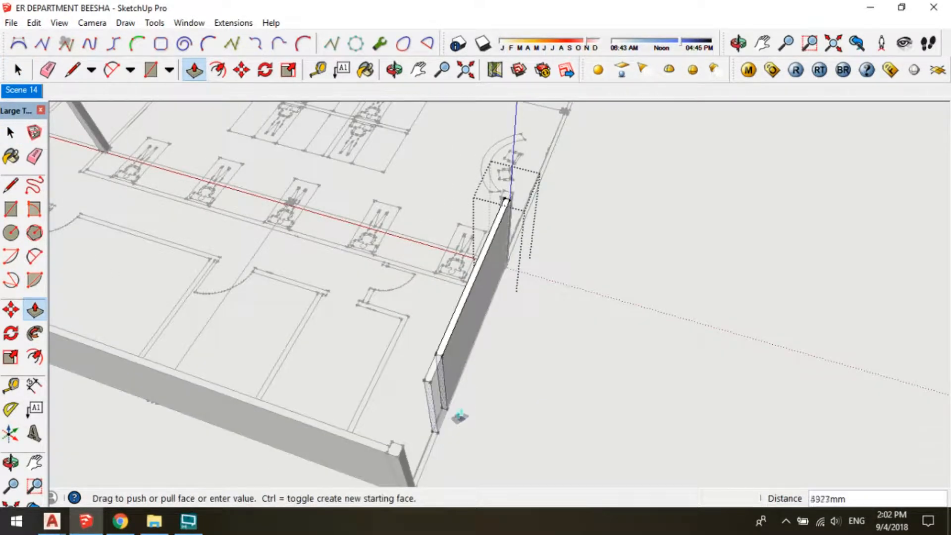
pyautogui.click(394, 449)
pyautogui.scroll(-3, 448, 284)
pyautogui.moveTo(448, 284); pyautogui.dragTo(82, 248, button='middle')
pyautogui.press('space')
pyautogui.click(398, 245)
# Push the ground slab's edge outside the long wall inward 14810 mm to the wall's outer base
pyautogui.keyDown('shift'); pyautogui.moveTo(609, 288); pyautogui.dragTo(555, 227, button='middle'); pyautogui.keyUp('shift')
pyautogui.moveTo(446, 237); pyautogui.dragTo(607, 300, button='middle')
pyautogui.scroll(-5, 488, 240)
pyautogui.scroll(1, 516, 396)
pyautogui.moveTo(515, 397); pyautogui.dragTo(594, 322, button='middle')
pyautogui.moveTo(652, 268); pyautogui.dragTo(888, 337, button='middle')
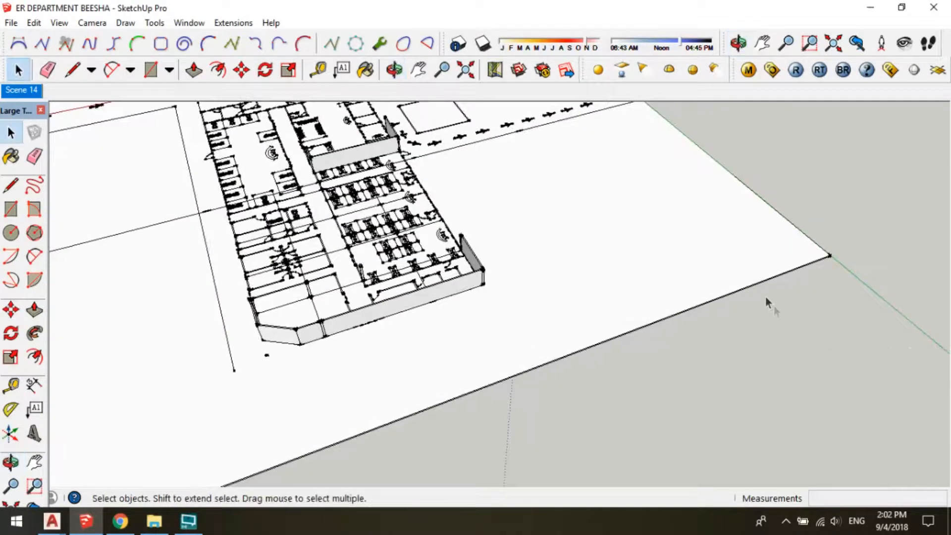
pyautogui.scroll(2, 526, 337)
pyautogui.moveTo(399, 380); pyautogui.dragTo(511, 300, button='middle')
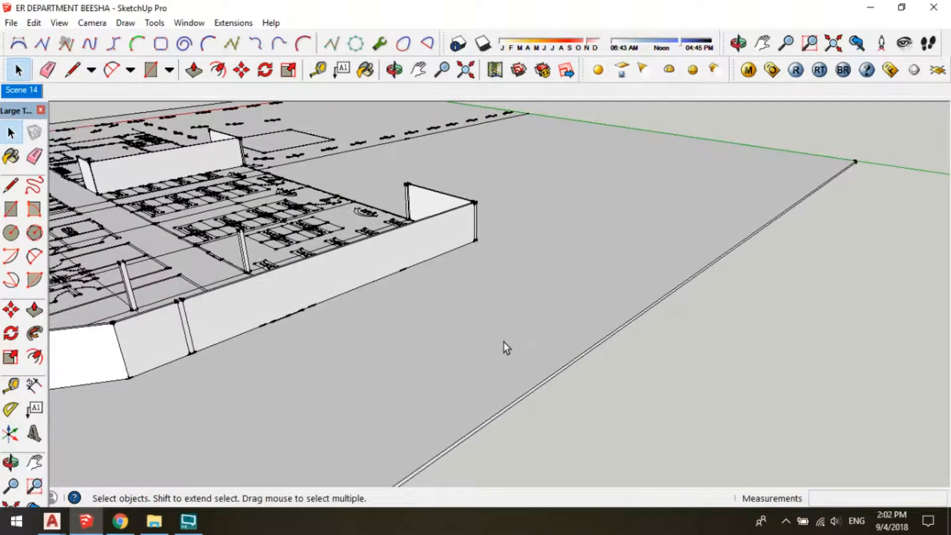
pyautogui.press('p')
pyautogui.click(526, 403)
pyautogui.click(329, 278)
# Push the slab's adjacent side edge inward to the building corner where the long wall meets the corner column
pyautogui.moveTo(329, 278); pyautogui.dragTo(718, 310, button='middle')
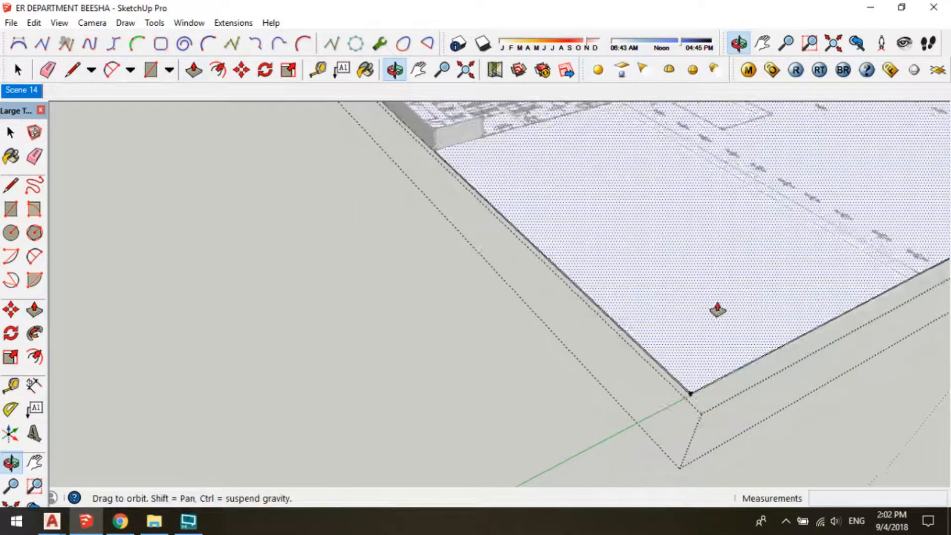
pyautogui.scroll(3, 681, 397)
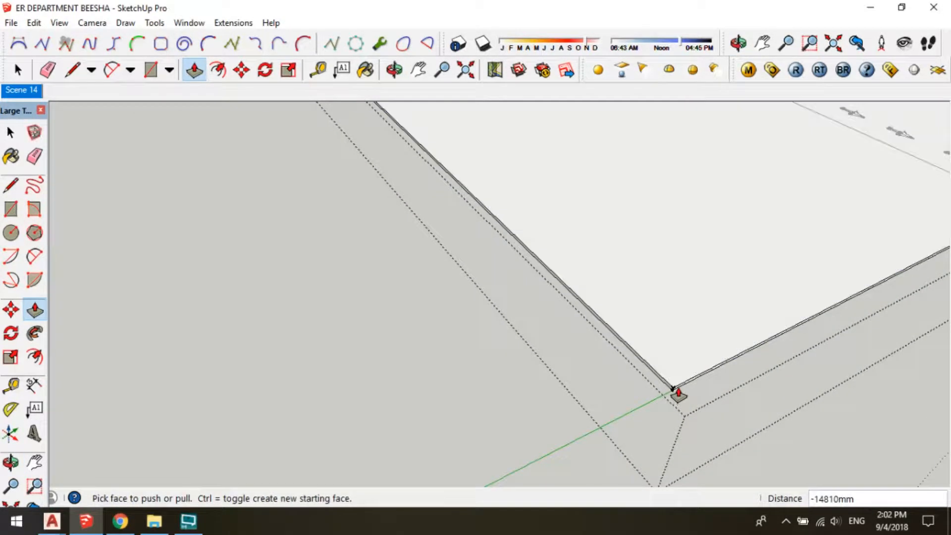
pyautogui.click(677, 394)
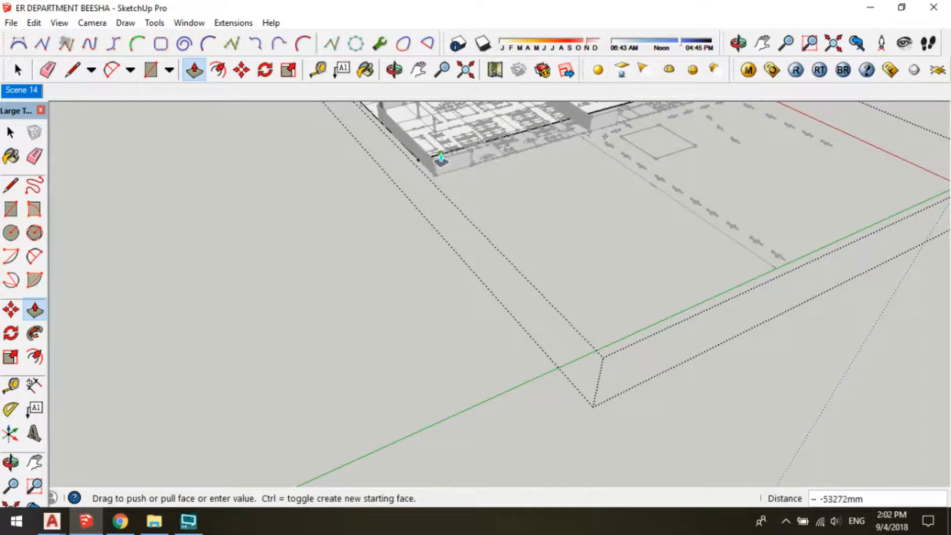
pyautogui.click(446, 172)
# Push the slab's opposite side edge inward about 37643 mm to the outer wall beside the angled corner
pyautogui.moveTo(446, 172); pyautogui.dragTo(684, 248, button='middle')
pyautogui.moveTo(410, 259); pyautogui.dragTo(882, 331, button='middle')
pyautogui.keyDown('shift'); pyautogui.moveTo(329, 362); pyautogui.dragTo(557, 197, button='middle'); pyautogui.keyUp('shift')
pyautogui.scroll(-2, 557, 197)
pyautogui.scroll(3, 446, 373)
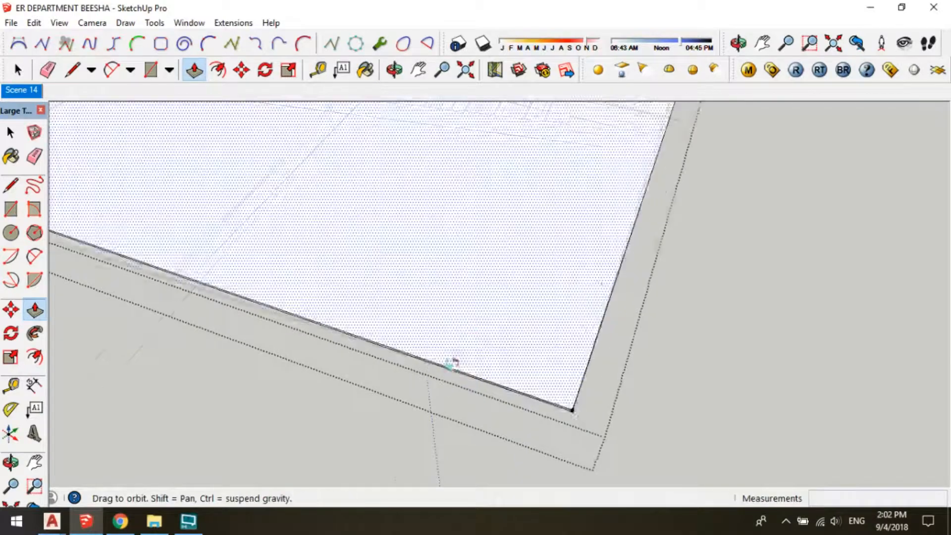
pyautogui.moveTo(446, 373); pyautogui.dragTo(462, 384, button='middle')
pyautogui.click(454, 379)
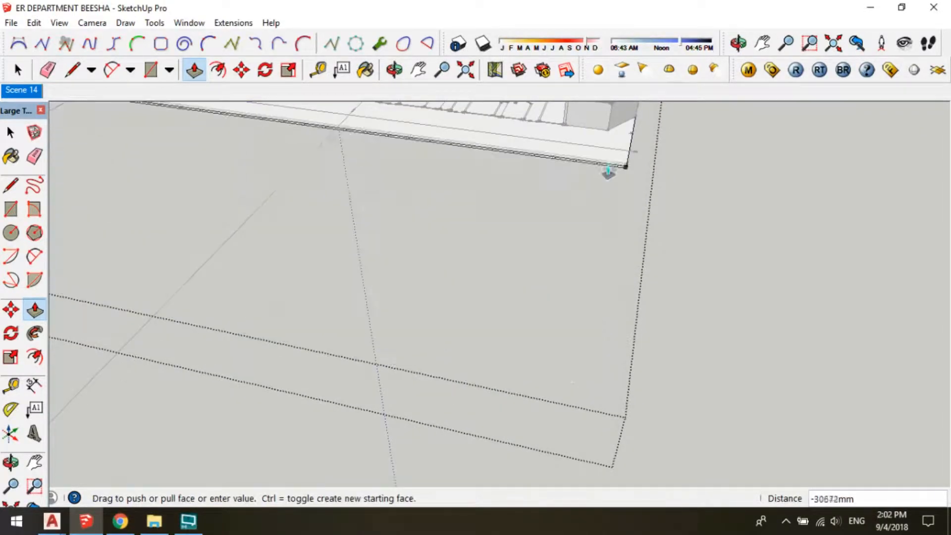
pyautogui.click(604, 131)
pyautogui.keyDown('shift'); pyautogui.moveTo(604, 130); pyautogui.dragTo(496, 325, button='middle'); pyautogui.keyUp('shift')
pyautogui.scroll(8, 503, 350)
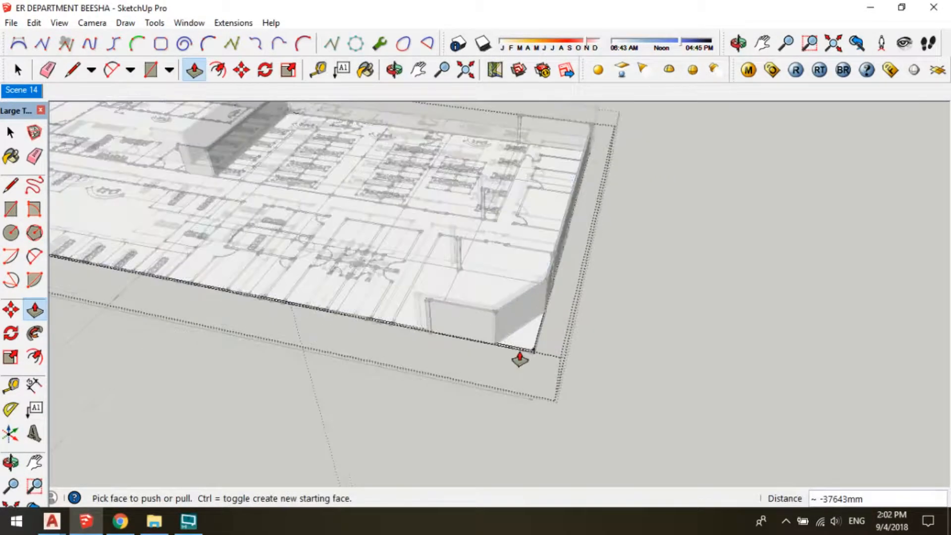
# Adjust the slab's side edge with Push/Pull so it lines up with the angled wall's base corner
pyautogui.press('l')
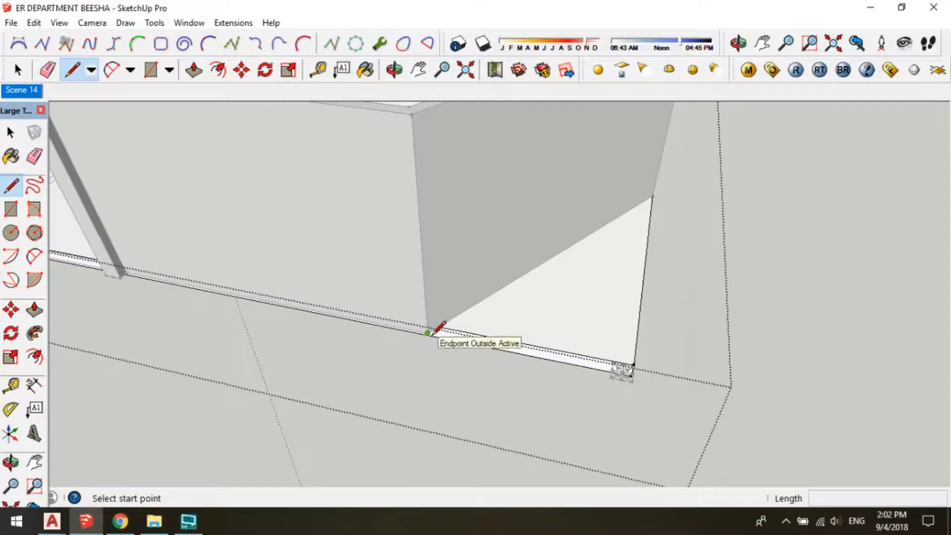
pyautogui.scroll(3, 471, 333)
pyautogui.press('space')
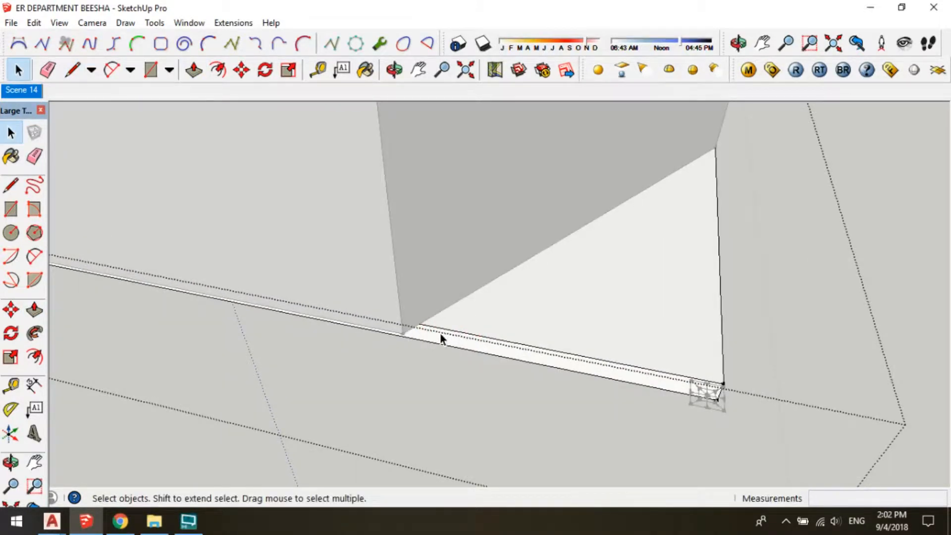
pyautogui.press('p')
pyautogui.click(439, 332)
pyautogui.click(387, 322)
pyautogui.press('l')
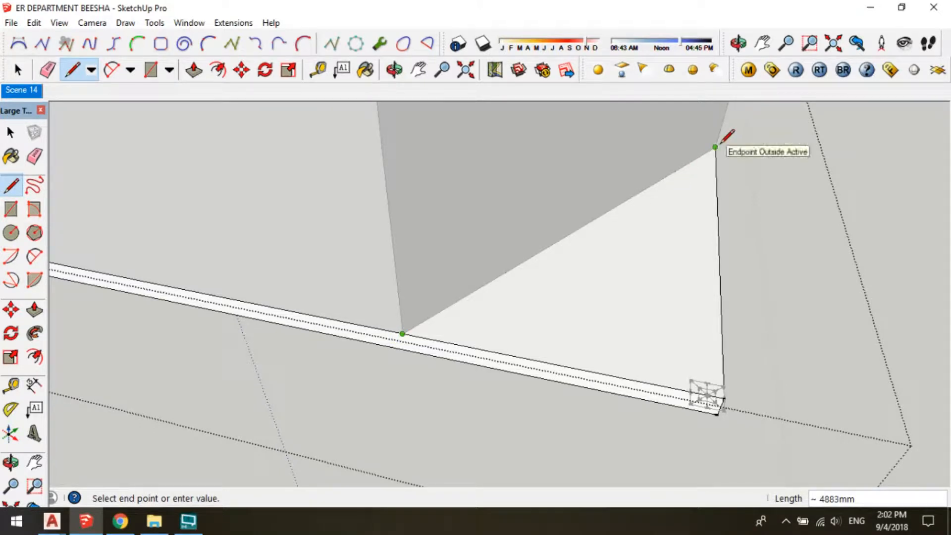
pyautogui.press('space')
pyautogui.scroll(-5, 564, 286)
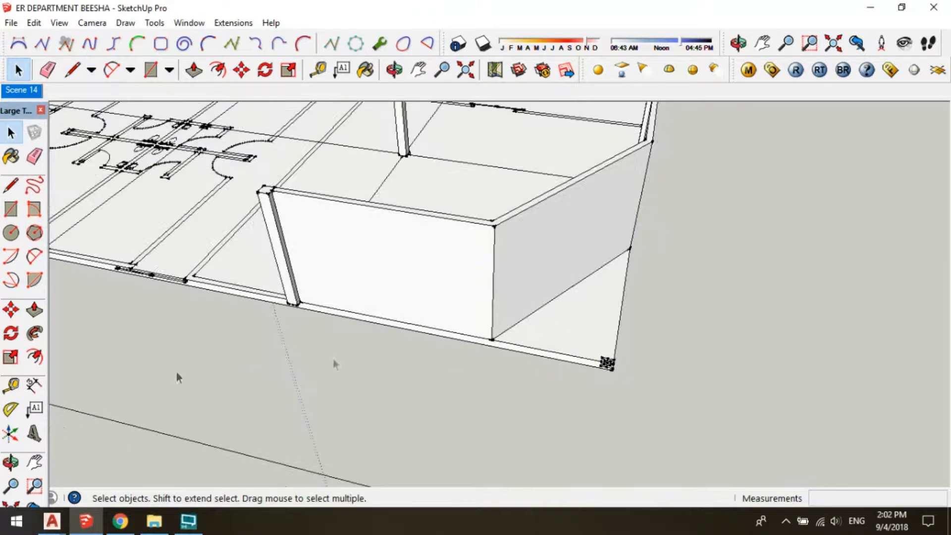
# Switch to AutoCAD, examine the floor plan around the X-Ray Center's angled corner and its columns, and return to SketchUp
pyautogui.moveTo(67, 524)
pyautogui.click(223, 455)
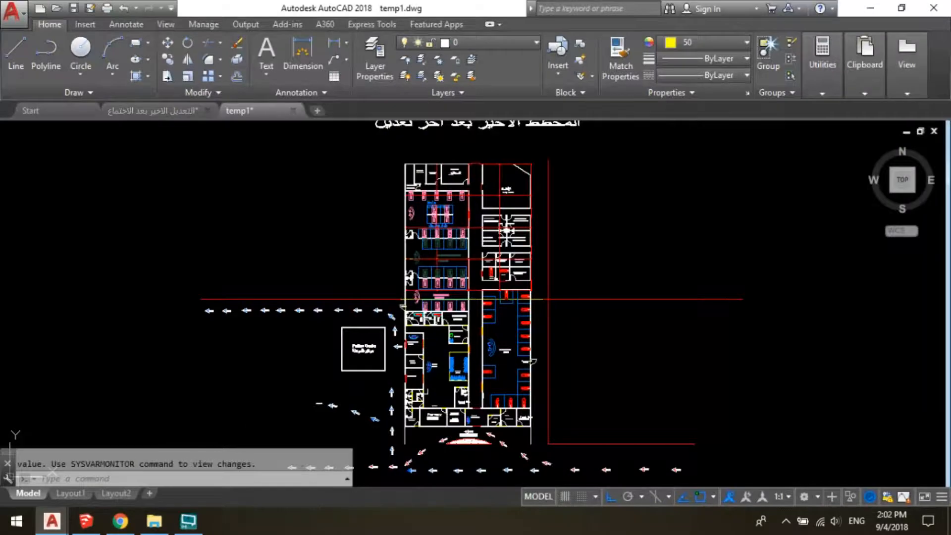
pyautogui.scroll(5, 409, 425)
pyautogui.scroll(-6, 445, 297)
pyautogui.scroll(8, 488, 219)
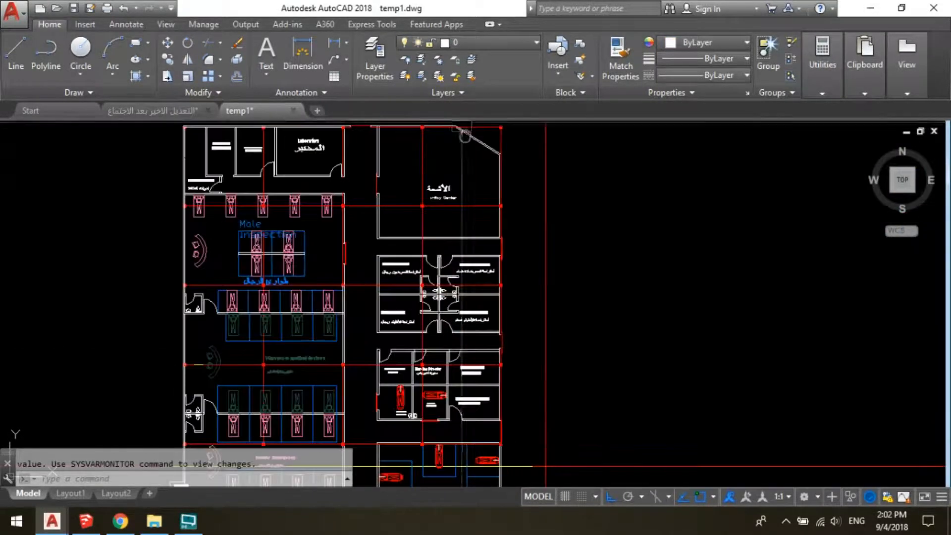
pyautogui.scroll(2, 488, 220)
pyautogui.scroll(-3, 489, 219)
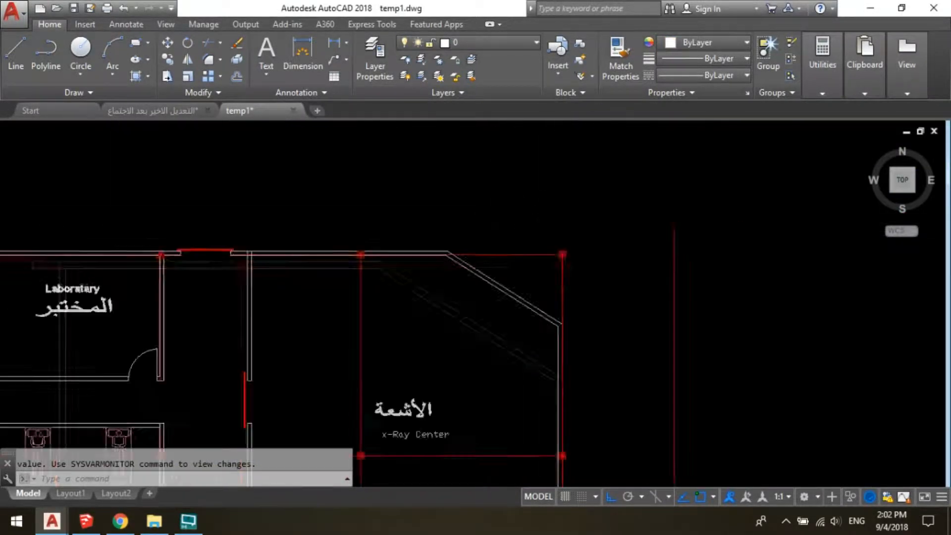
pyautogui.scroll(3, 562, 240)
pyautogui.scroll(-6, 522, 228)
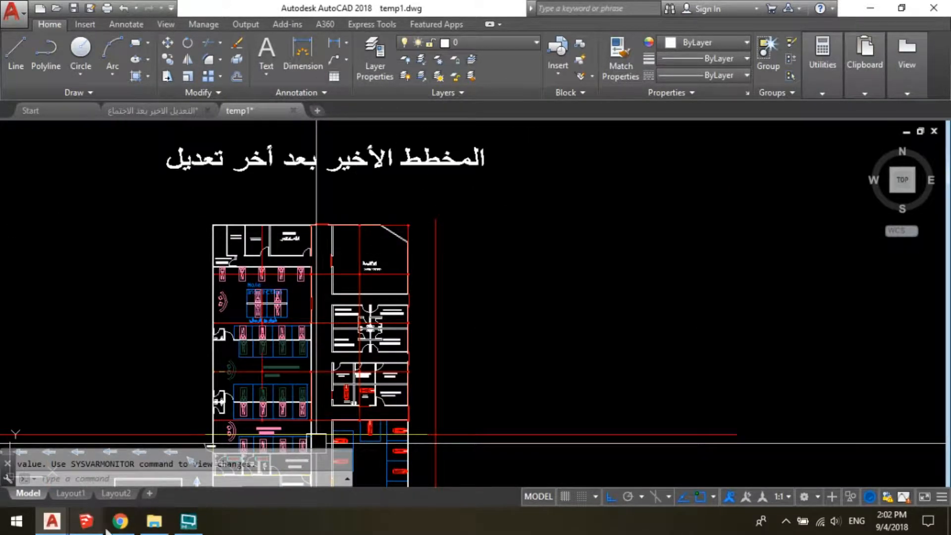
pyautogui.click(134, 529)
pyautogui.click(135, 529)
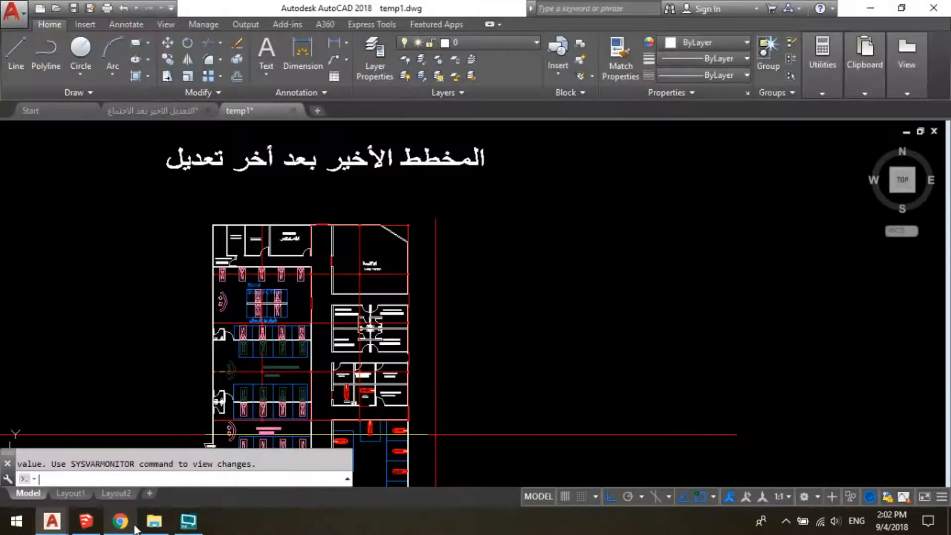
pyautogui.click(86, 529)
# Draw a line on the slab between the angled wall's base corners and push the triangular corner through to remove it
pyautogui.scroll(3, 588, 333)
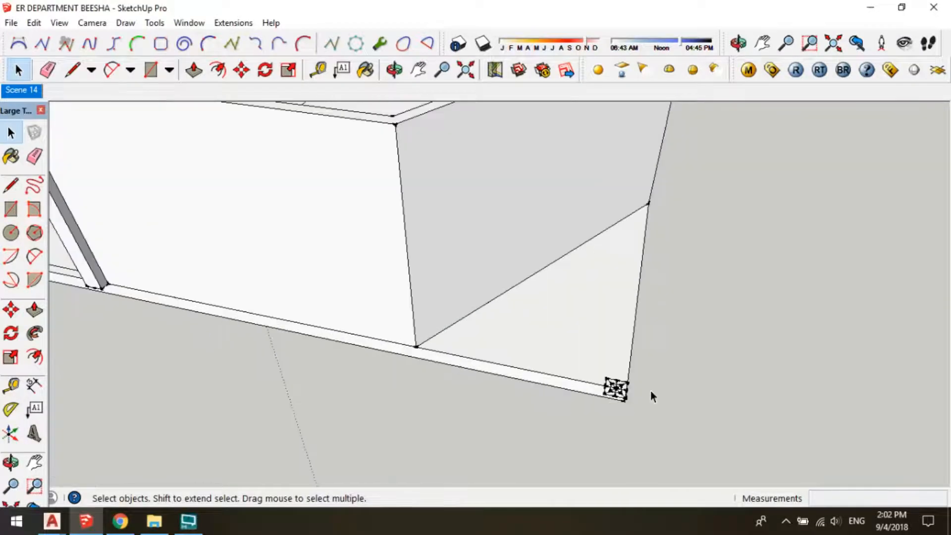
pyautogui.scroll(-1, 447, 367)
pyautogui.click(510, 345)
pyautogui.moveTo(510, 345)
pyautogui.mouseDown(button='middle')
pyautogui.moveTo(501, 352)
pyautogui.moveTo(404, 337)
pyautogui.mouseUp(button='middle')
pyautogui.press('l')
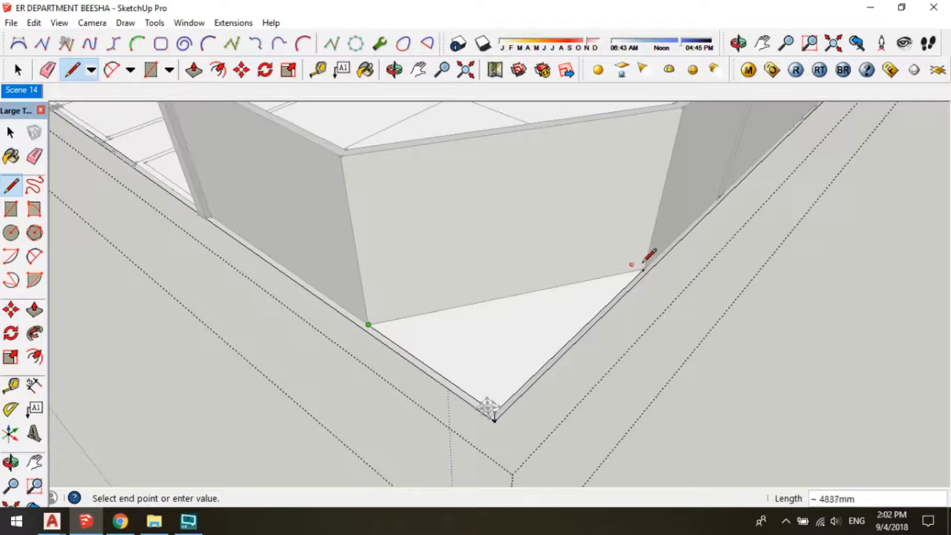
pyautogui.press('p')
pyautogui.click(550, 323)
pyautogui.click(565, 388)
pyautogui.press('space')
# Copy the long wall's column nearest the angled wall onto the free-standing column outline outside the angled corner
pyautogui.scroll(-4, 424, 408)
pyautogui.scroll(3, 577, 282)
pyautogui.scroll(3, 543, 324)
pyautogui.press('m')
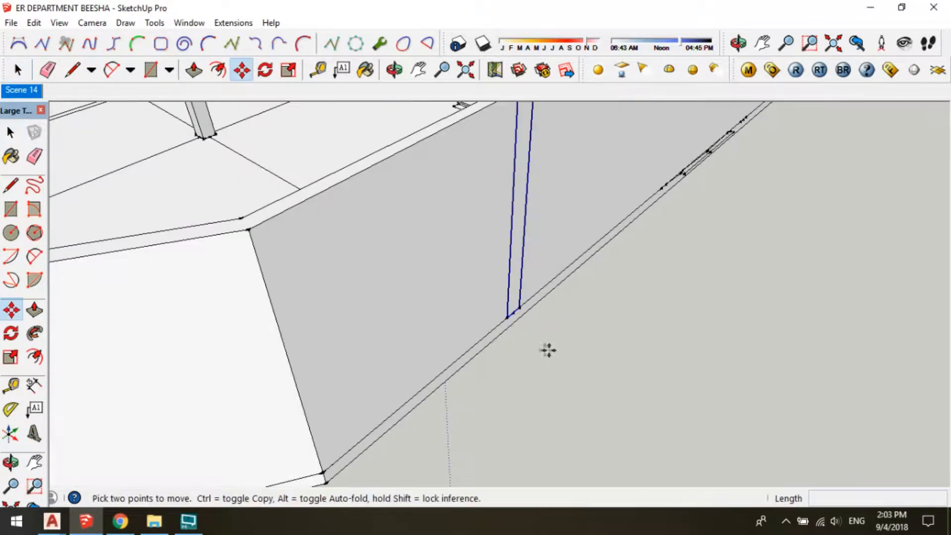
pyautogui.click(507, 318)
pyautogui.press('ctrl')
pyautogui.scroll(-3, 601, 220)
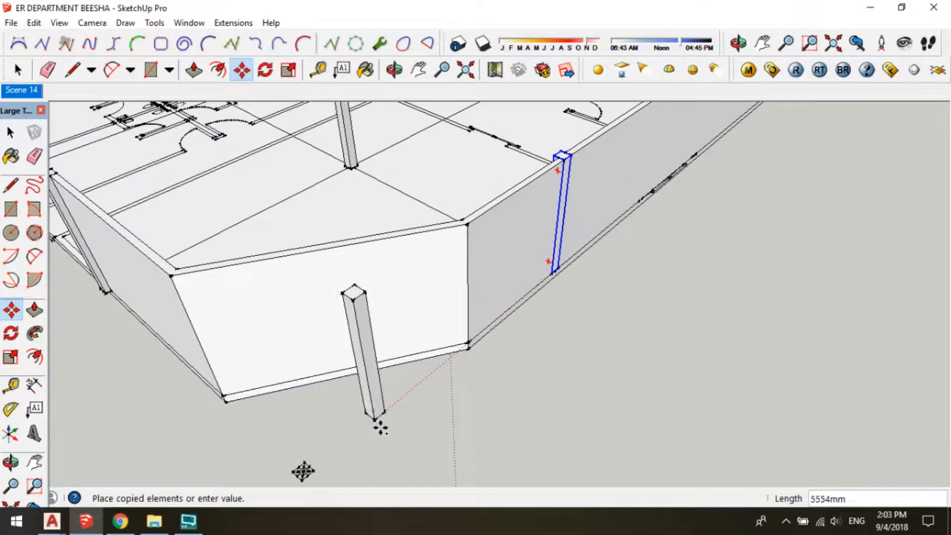
pyautogui.click(299, 480)
pyautogui.scroll(-3, 462, 352)
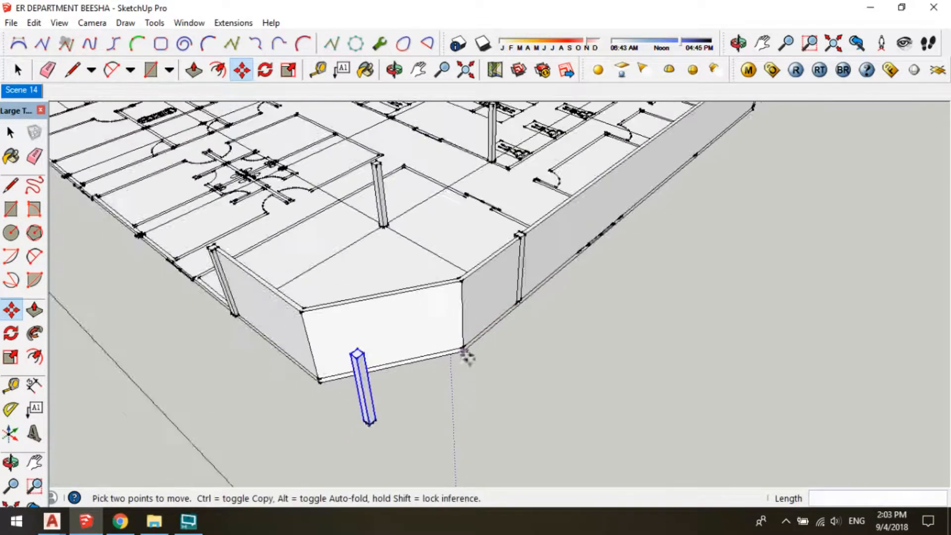
pyautogui.press('space')
pyautogui.click(471, 379)
pyautogui.moveTo(401, 336); pyautogui.dragTo(569, 309, button='middle')
pyautogui.scroll(2, 714, 317)
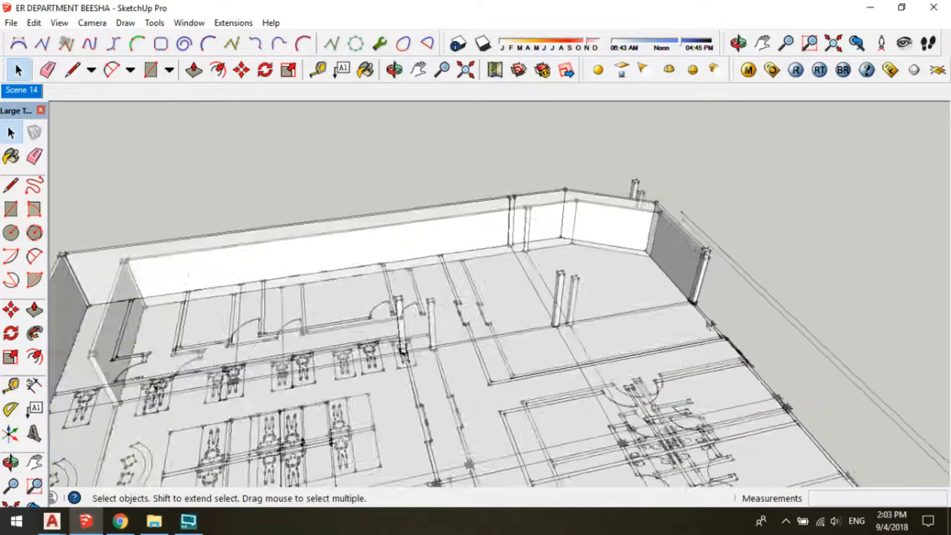
# Copy the short end wall by its base corner to the base of the column beyond the angled wall on the building's opposite side
pyautogui.moveTo(718, 318); pyautogui.dragTo(477, 252, button='middle')
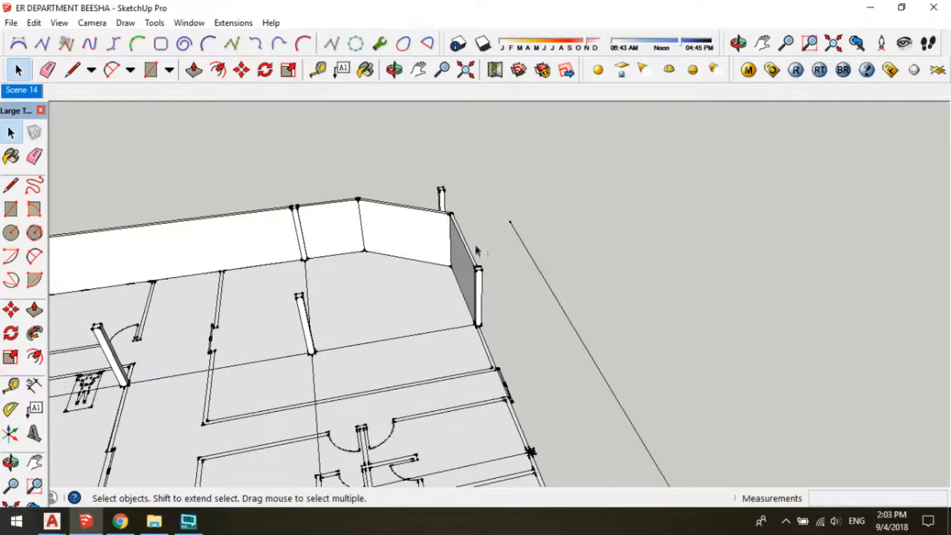
pyautogui.moveTo(304, 281); pyautogui.dragTo(452, 351, button='middle')
pyautogui.moveTo(340, 360); pyautogui.dragTo(473, 419, button='middle')
pyautogui.click(473, 419)
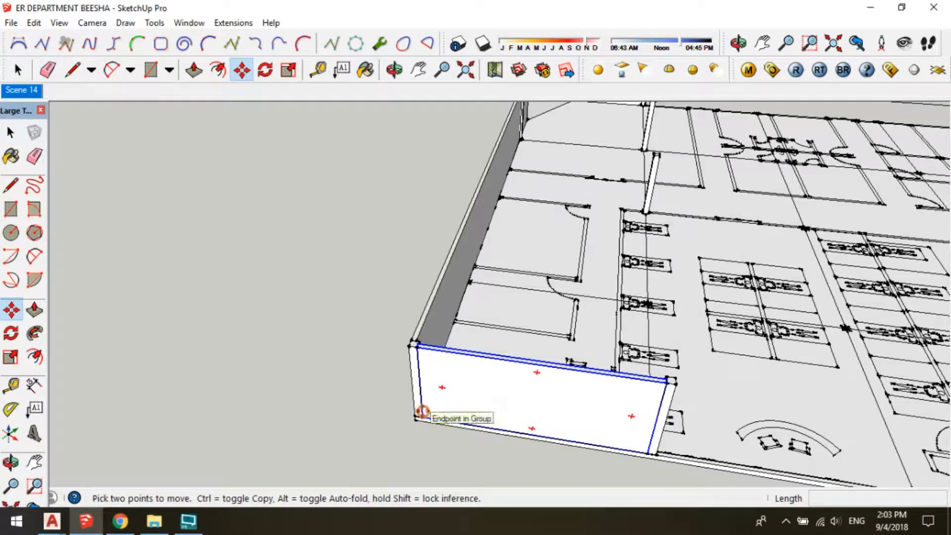
pyautogui.click(422, 411)
pyautogui.press('ctrl')
pyautogui.scroll(-2, 468, 358)
pyautogui.keyDown('shift'); pyautogui.moveTo(520, 380); pyautogui.dragTo(365, 431, button='middle'); pyautogui.keyUp('shift')
pyautogui.scroll(1, 534, 218)
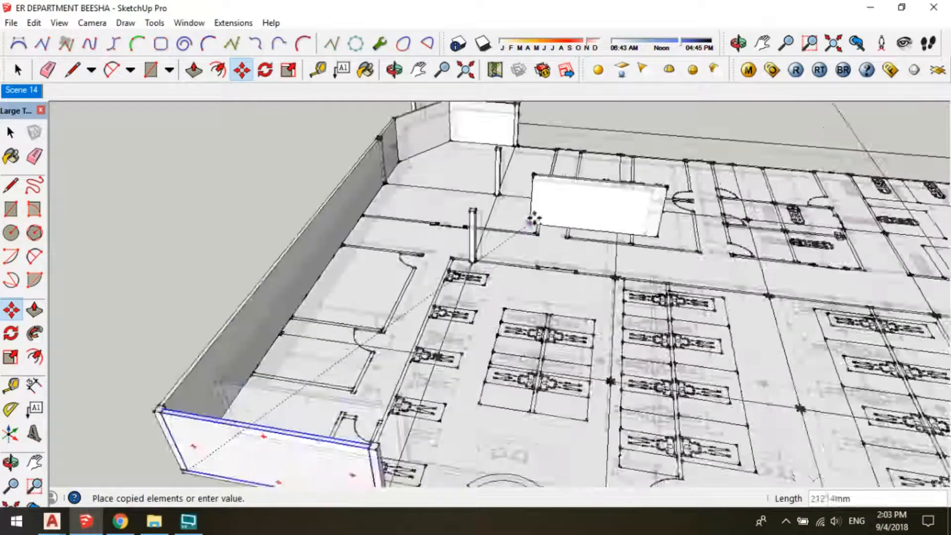
pyautogui.scroll(1, 534, 218)
pyautogui.keyDown('shift'); pyautogui.moveTo(534, 218); pyautogui.dragTo(467, 393, button='middle'); pyautogui.keyUp('shift')
pyautogui.scroll(5, 474, 255)
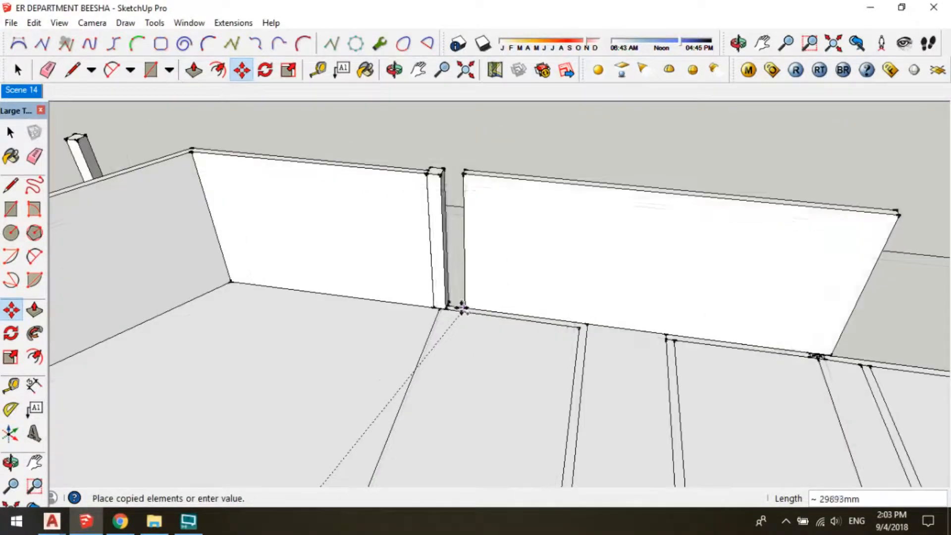
pyautogui.scroll(3, 446, 313)
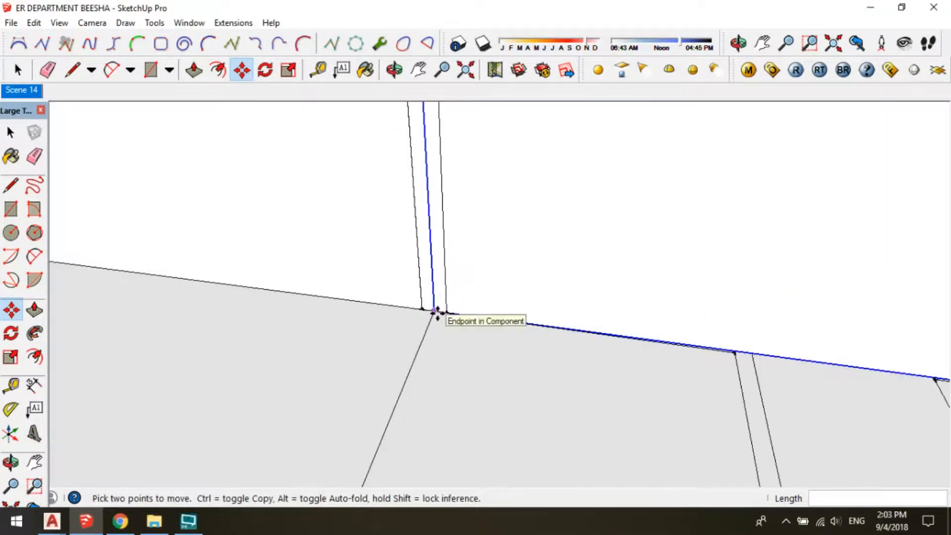
pyautogui.click(452, 313)
pyautogui.press('space')
pyautogui.scroll(-10, 444, 240)
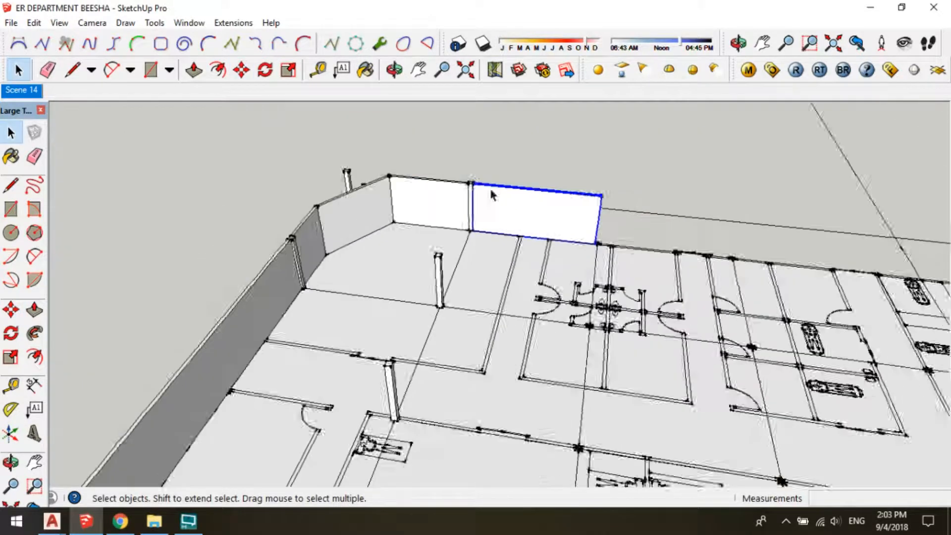
# Edit the original short end wall and extend its end face with Push/Pull by about 53016 mm along the slab edge to the plan's far corner
pyautogui.keyDown('shift'); pyautogui.moveTo(465, 361); pyautogui.dragTo(404, 181, button='middle'); pyautogui.keyUp('shift')
pyautogui.scroll(3, 352, 253)
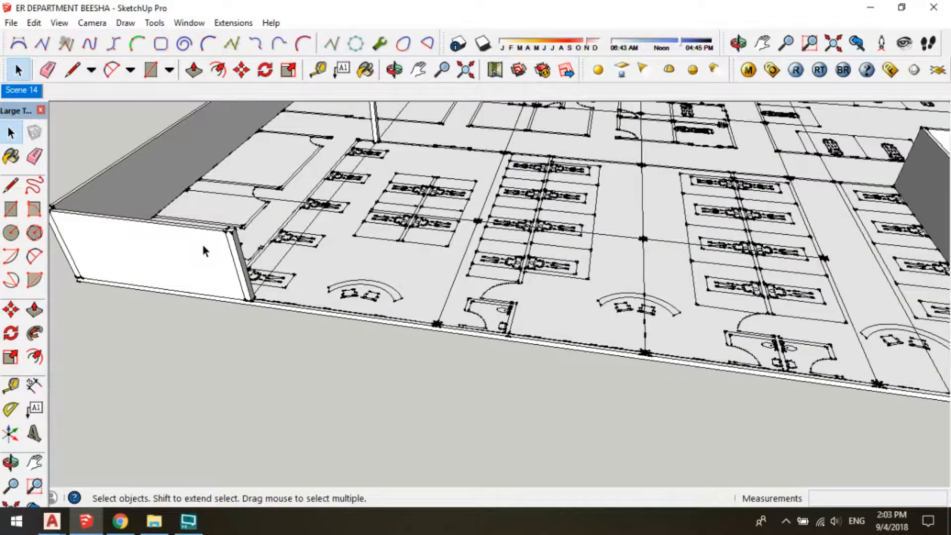
pyautogui.doubleClick(217, 261)
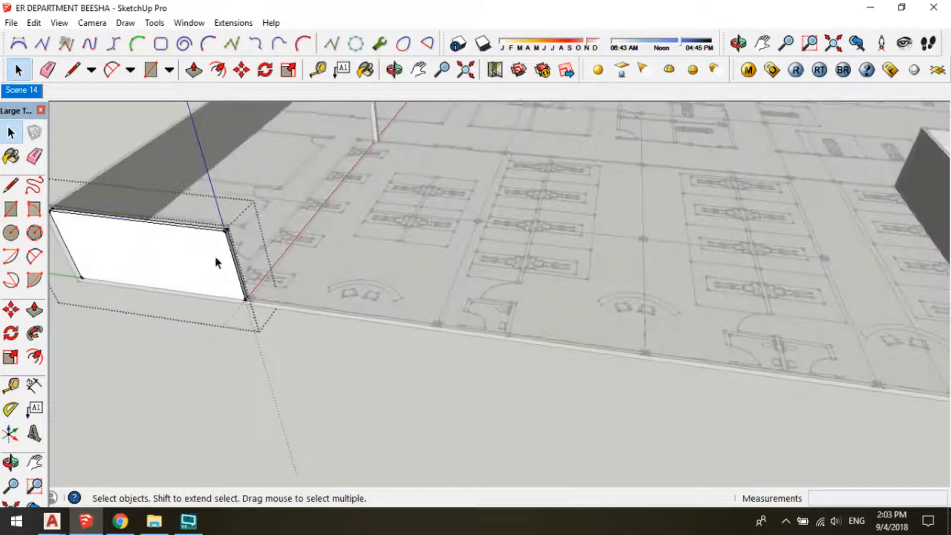
pyautogui.moveTo(217, 262); pyautogui.dragTo(110, 274, button='middle')
pyautogui.press('p')
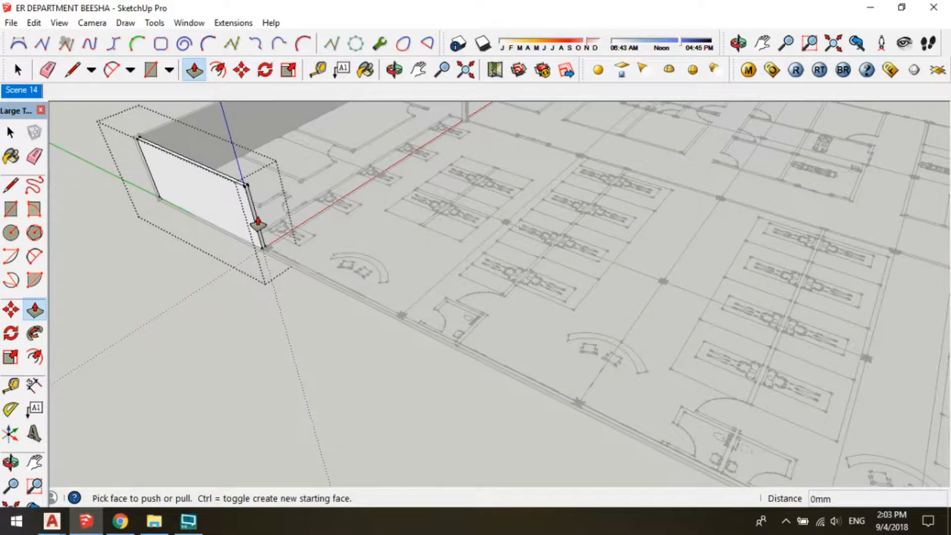
pyautogui.click(252, 216)
pyautogui.scroll(-2, 246, 225)
pyautogui.scroll(-1, 654, 386)
pyautogui.keyDown('shift'); pyautogui.moveTo(654, 387); pyautogui.dragTo(432, 273, button='middle'); pyautogui.keyUp('shift')
pyautogui.scroll(3, 665, 439)
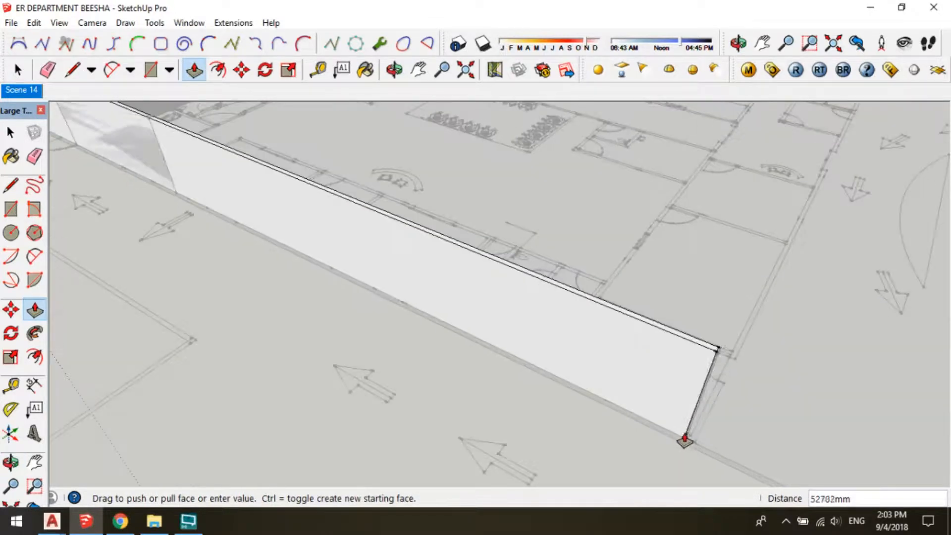
pyautogui.keyDown('shift'); pyautogui.moveTo(697, 443); pyautogui.dragTo(527, 324, button='middle'); pyautogui.keyUp('shift')
pyautogui.scroll(2, 558, 311)
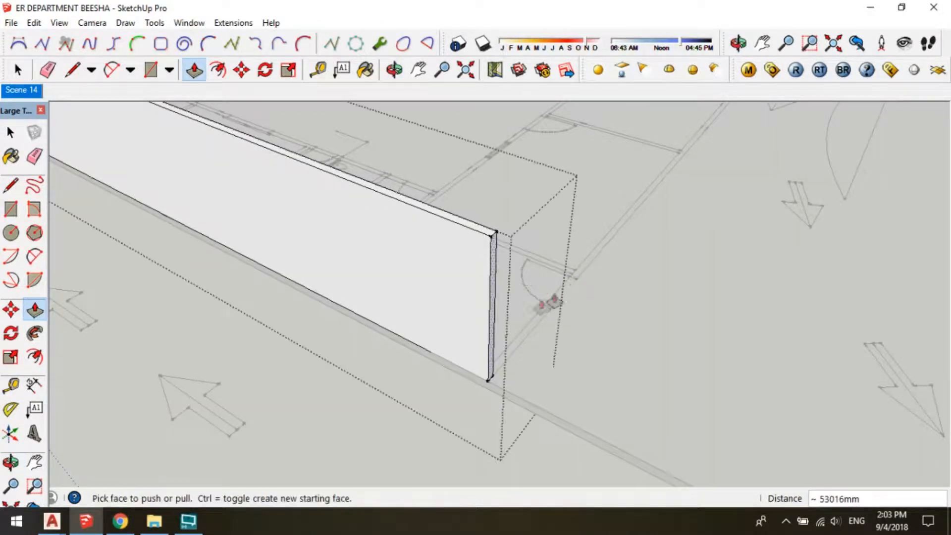
pyautogui.scroll(-5, 495, 357)
pyautogui.press('space')
pyautogui.press('Escape')
# Copy the interior cross wall from its top corner to the free end of the extended long wall
pyautogui.scroll(2, 292, 171)
pyautogui.keyDown('shift'); pyautogui.moveTo(292, 171); pyautogui.dragTo(748, 354, button='middle'); pyautogui.keyUp('shift')
pyautogui.keyDown('shift'); pyautogui.moveTo(574, 324); pyautogui.dragTo(625, 348, button='middle'); pyautogui.keyUp('shift')
pyautogui.scroll(2, 595, 332)
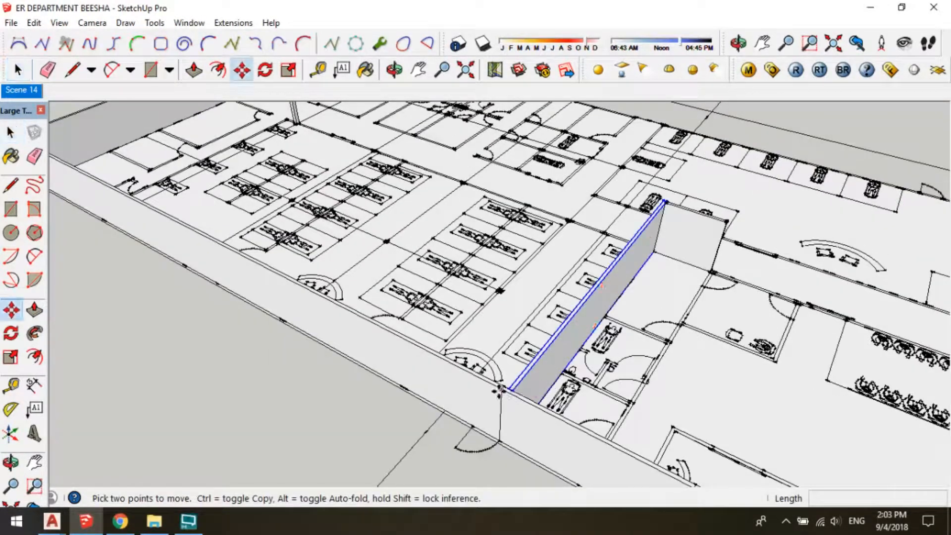
pyautogui.click(510, 390)
pyautogui.press('ctrl')
pyautogui.scroll(-3, 436, 250)
pyautogui.scroll(2, 659, 396)
pyautogui.moveTo(659, 396); pyautogui.dragTo(497, 320, button='middle')
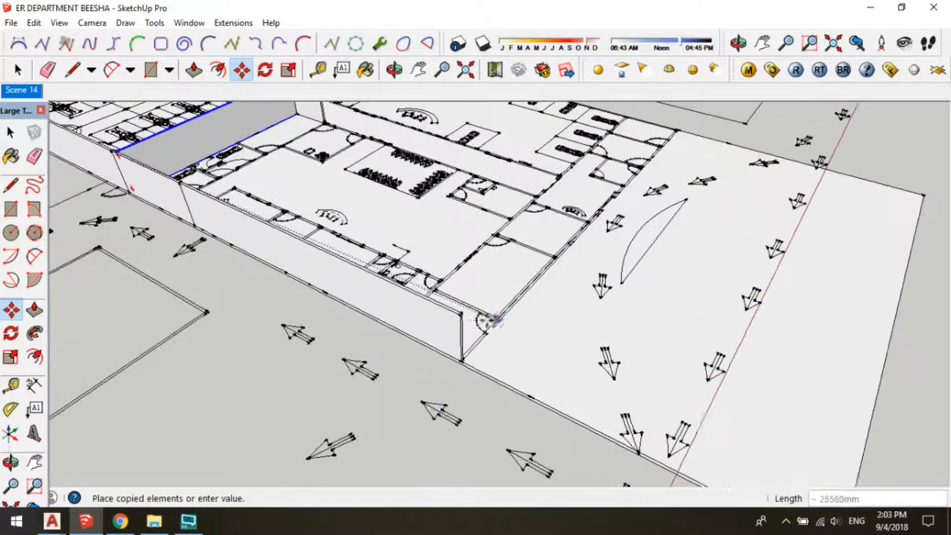
pyautogui.click(459, 314)
# Move the copied cross wall by its base corner until it sits on the plan's entrance-side wall outline, flush with the long wall's end
pyautogui.scroll(3, 462, 317)
pyautogui.moveTo(464, 322); pyautogui.dragTo(53, 361, button='middle')
pyautogui.moveTo(292, 342); pyautogui.dragTo(486, 255, button='middle')
pyautogui.scroll(3, 486, 254)
pyautogui.click(465, 286)
pyautogui.click(436, 249)
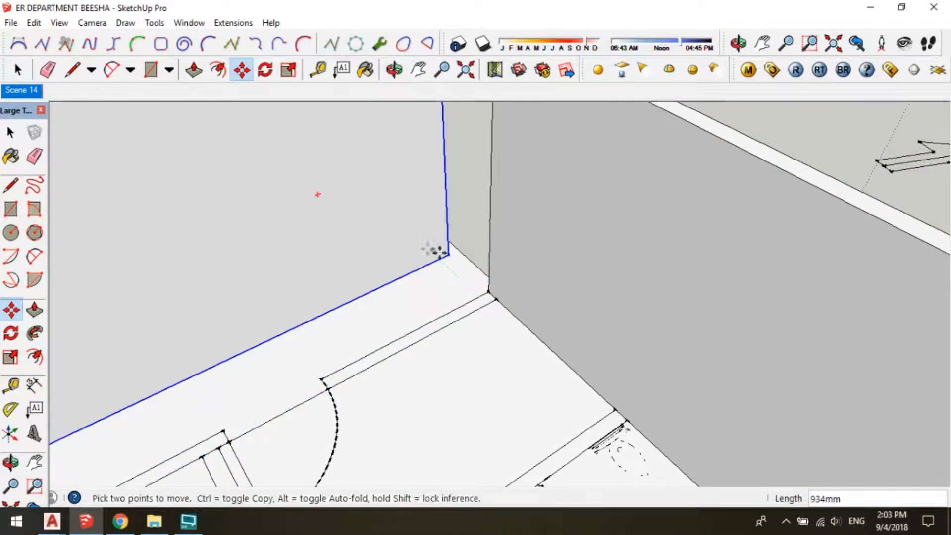
pyautogui.scroll(1, 441, 252)
pyautogui.click(445, 256)
pyautogui.click(495, 305)
pyautogui.moveTo(495, 305); pyautogui.dragTo(684, 306, button='middle')
pyautogui.scroll(-3, 581, 223)
pyautogui.press('space')
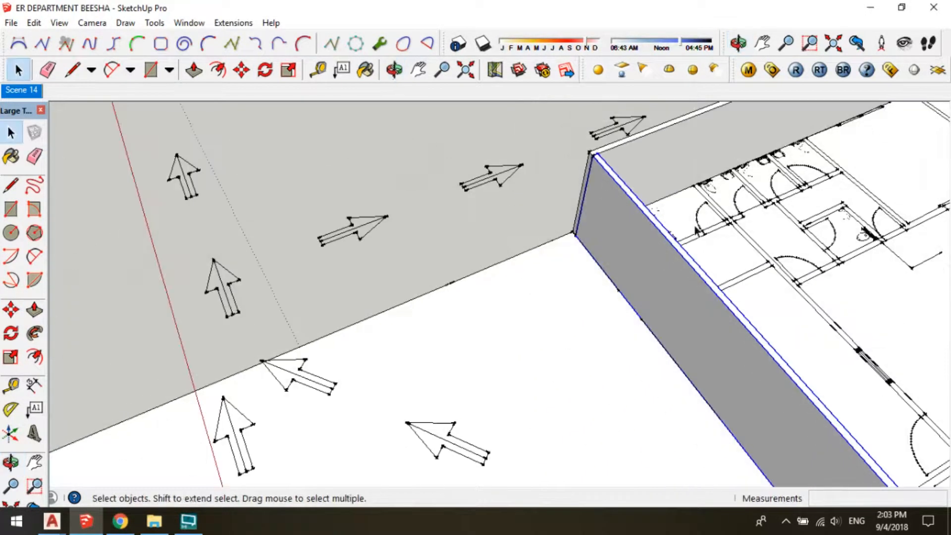
# Edit the entrance-side wall and extend its free end with Push/Pull by 14275 mm to the slab's opposite edge
pyautogui.scroll(-3, 697, 231)
pyautogui.moveTo(697, 231); pyautogui.dragTo(547, 284, button='middle')
pyautogui.scroll(3, 547, 284)
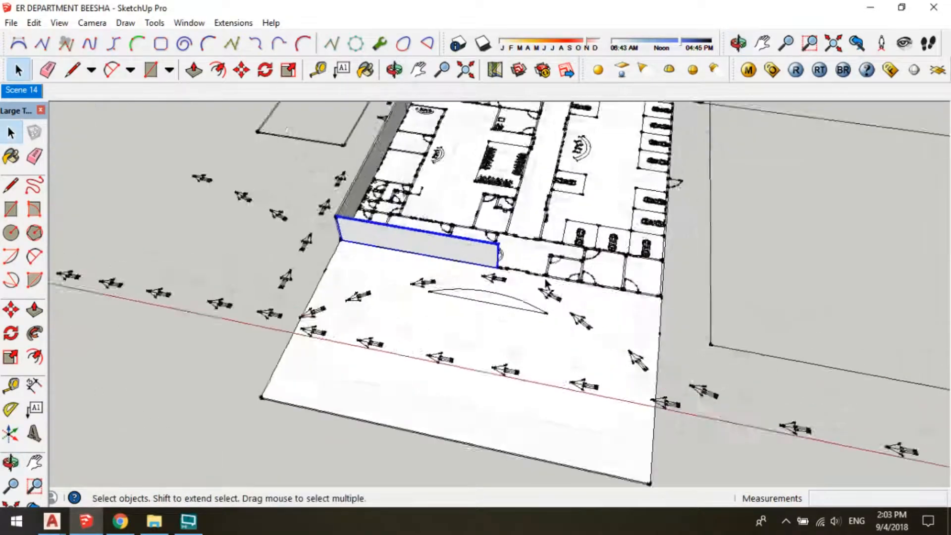
pyautogui.scroll(6, 546, 283)
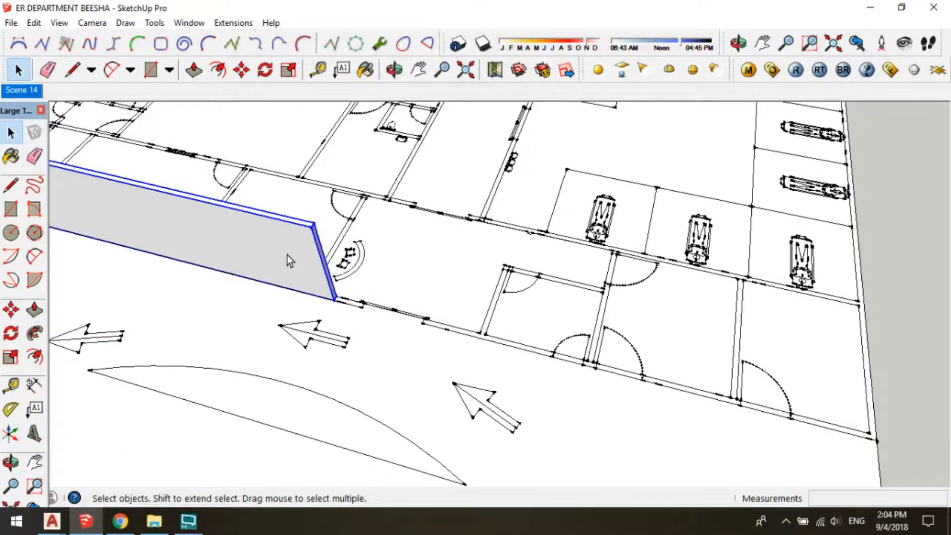
pyautogui.doubleClick(287, 256)
pyautogui.moveTo(347, 272); pyautogui.dragTo(288, 277, button='middle')
pyautogui.moveTo(358, 244); pyautogui.dragTo(553, 372)
pyautogui.click(583, 389)
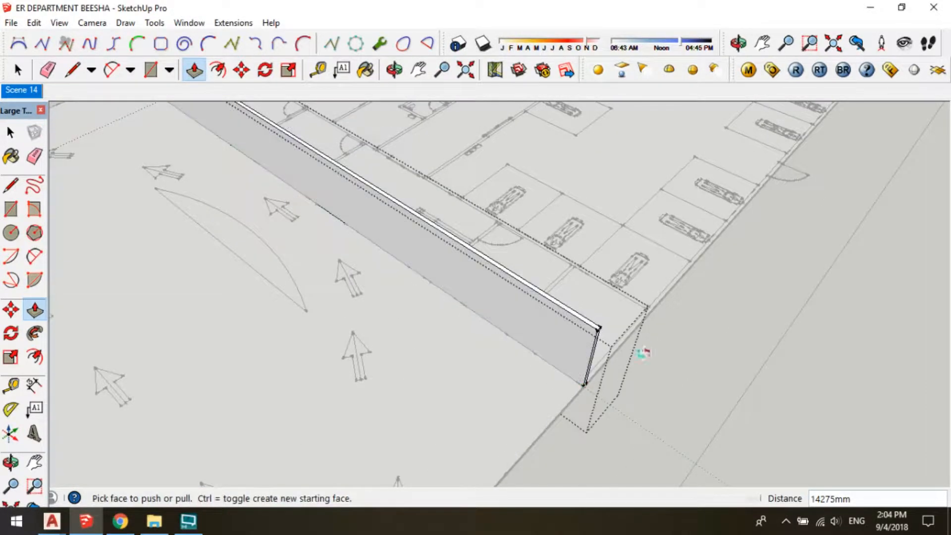
pyautogui.press('space')
pyautogui.moveTo(641, 352); pyautogui.dragTo(444, 352, button='middle')
pyautogui.click(444, 352)
# Copy the extended long wall 28775 mm across the building to the entrance-side wall's opposite base corner
pyautogui.scroll(-2, 458, 352)
pyautogui.scroll(-1, 461, 266)
pyautogui.keyDown('shift'); pyautogui.moveTo(510, 118); pyautogui.dragTo(349, 284, button='middle'); pyautogui.keyUp('shift')
pyautogui.scroll(3, 462, 265)
pyautogui.click(431, 257)
pyautogui.press('m')
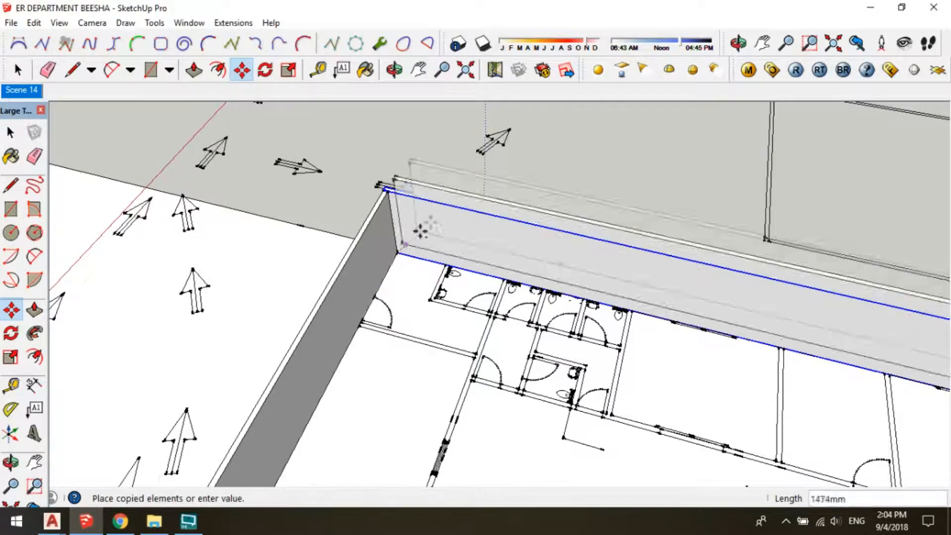
pyautogui.scroll(-2, 441, 221)
pyautogui.scroll(2, 433, 416)
pyautogui.keyDown('shift'); pyautogui.moveTo(433, 416); pyautogui.dragTo(463, 162, button='middle'); pyautogui.keyUp('shift')
pyautogui.scroll(-2, 458, 198)
pyautogui.scroll(2, 335, 438)
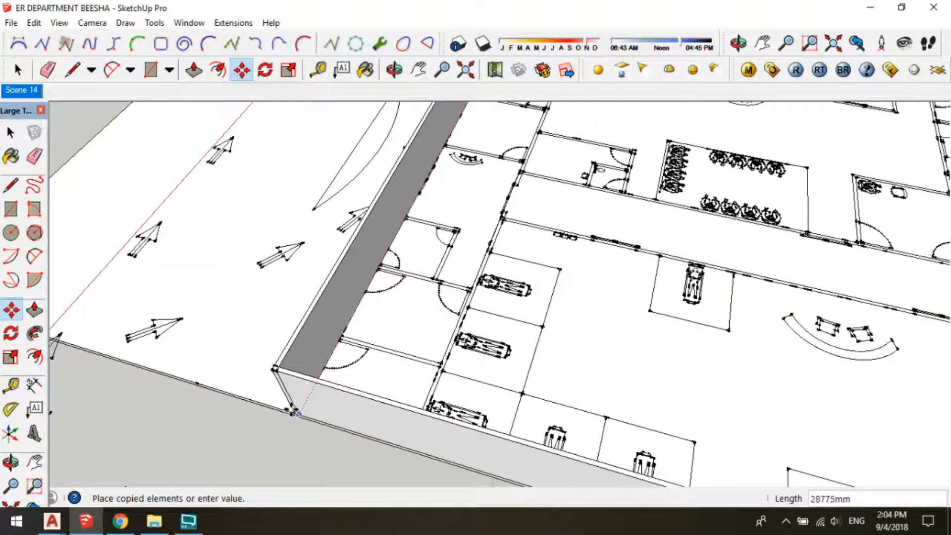
pyautogui.click(298, 414)
pyautogui.moveTo(299, 414); pyautogui.dragTo(703, 361, button='middle')
pyautogui.moveTo(654, 320); pyautogui.dragTo(653, 366, button='middle')
pyautogui.moveTo(347, 308); pyautogui.dragTo(886, 301, button='middle')
pyautogui.scroll(-2, 777, 230)
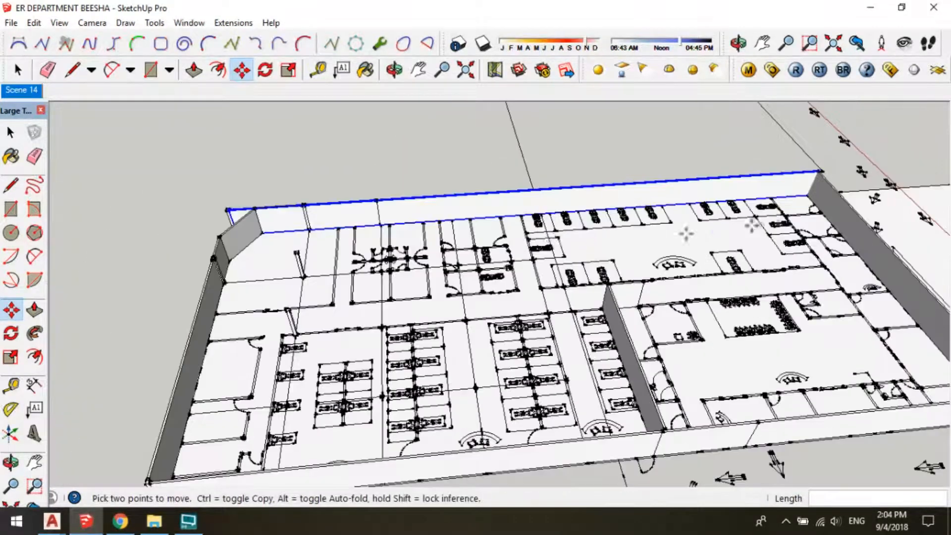
# Try to delete the copied long wall beside the angled corner, and undo the deletion
pyautogui.keyDown('shift'); pyautogui.moveTo(208, 208); pyautogui.dragTo(354, 252, button='middle'); pyautogui.keyUp('shift')
pyautogui.scroll(4, 352, 262)
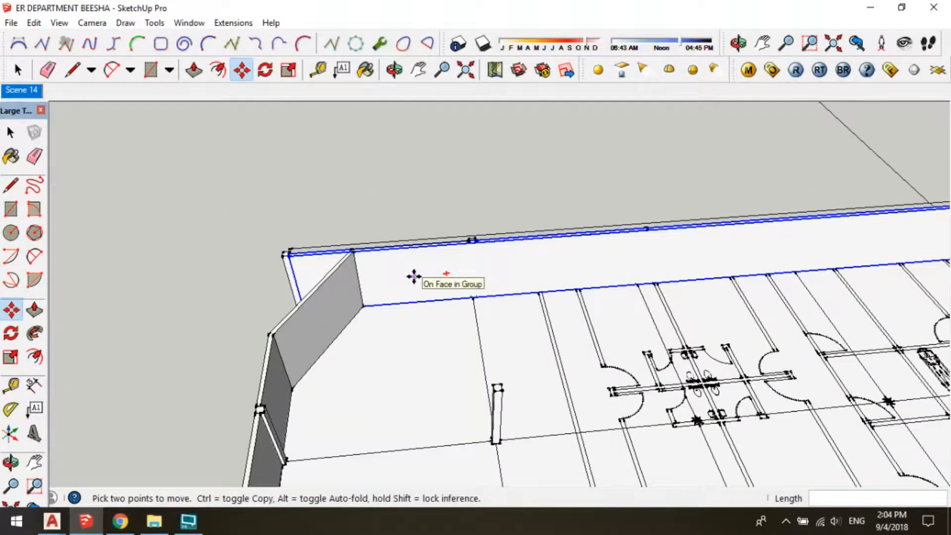
pyautogui.click(418, 275)
pyautogui.press('space')
pyautogui.click(534, 270)
pyautogui.press('Delete')
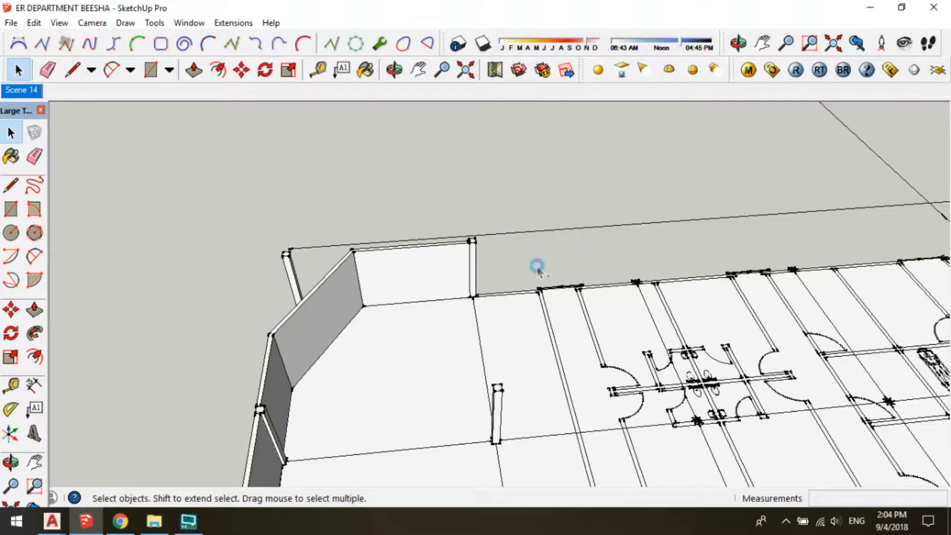
pyautogui.hotkey('ctrl', 'z')
# Edit the copied long wall and push its end face back 7200 mm to the column beyond the angled corner
pyautogui.moveTo(405, 272); pyautogui.dragTo(554, 251, button='middle')
pyautogui.scroll(2, 300, 359)
pyautogui.doubleClick(245, 347)
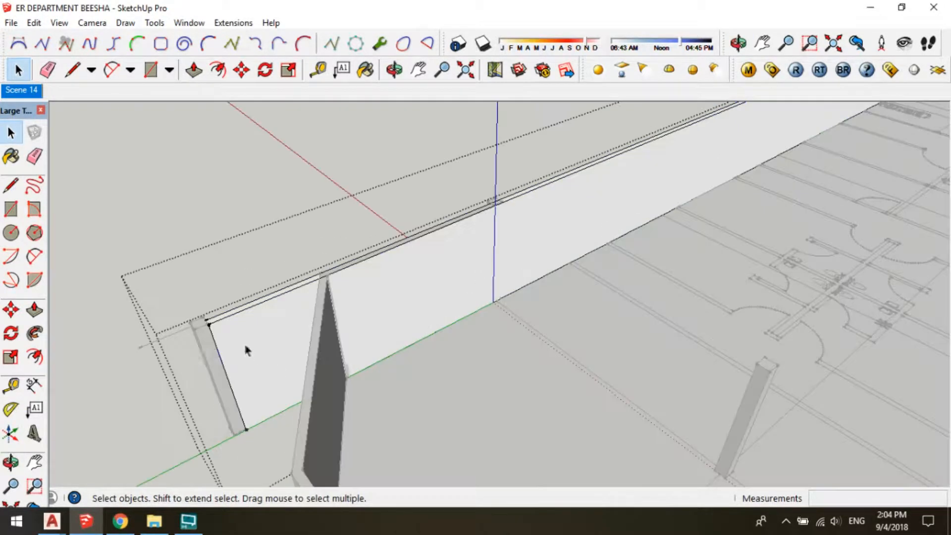
pyautogui.click(200, 349)
pyautogui.doubleClick(249, 357)
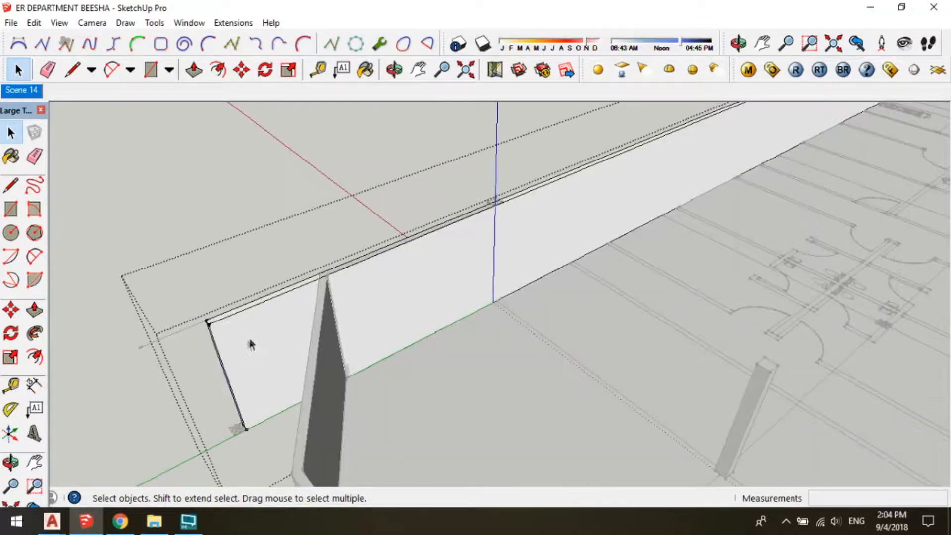
pyautogui.moveTo(249, 342); pyautogui.dragTo(254, 412, button='middle')
pyautogui.press('p')
pyautogui.click(238, 412)
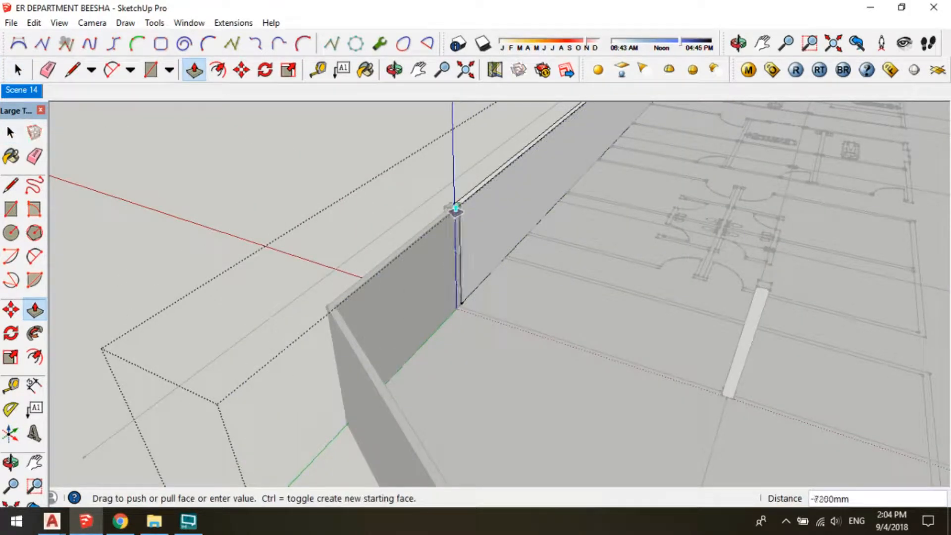
pyautogui.click(455, 208)
pyautogui.press('space')
pyautogui.click(463, 290)
pyautogui.scroll(-4, 463, 285)
# Copy the interior cross wall by its base corner onto the plan's wall line between the patient beds and the side rooms
pyautogui.moveTo(501, 303); pyautogui.dragTo(110, 382, button='middle')
pyautogui.scroll(-3, 426, 253)
pyautogui.moveTo(479, 261); pyautogui.dragTo(822, 319, button='middle')
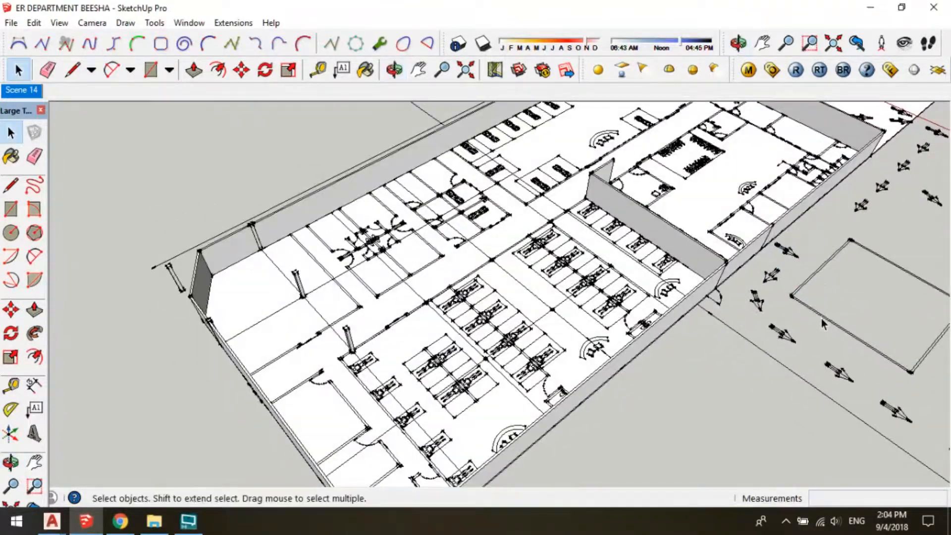
pyautogui.scroll(2, 548, 319)
pyautogui.moveTo(286, 281); pyautogui.dragTo(721, 322, button='middle')
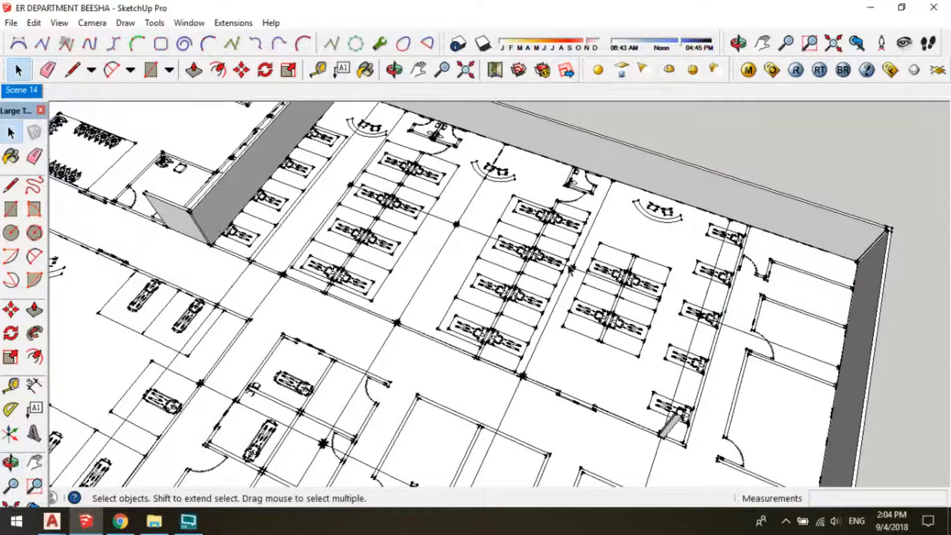
pyautogui.scroll(2, 299, 168)
pyautogui.keyDown('shift'); pyautogui.moveTo(296, 165); pyautogui.dragTo(103, 259, button='middle'); pyautogui.keyUp('shift')
pyautogui.press('m')
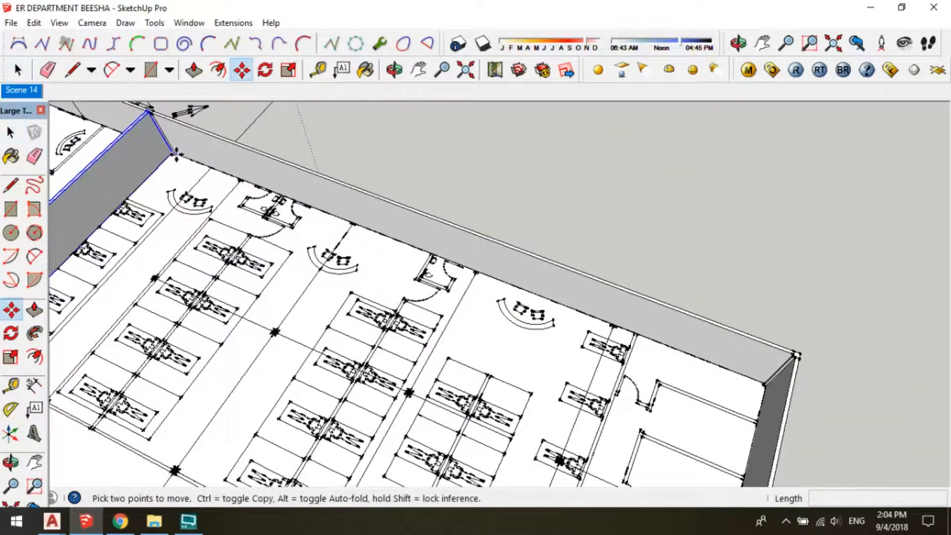
pyautogui.click(173, 149)
pyautogui.press('ctrl')
pyautogui.moveTo(583, 318); pyautogui.dragTo(395, 238, button='middle')
pyautogui.scroll(3, 395, 238)
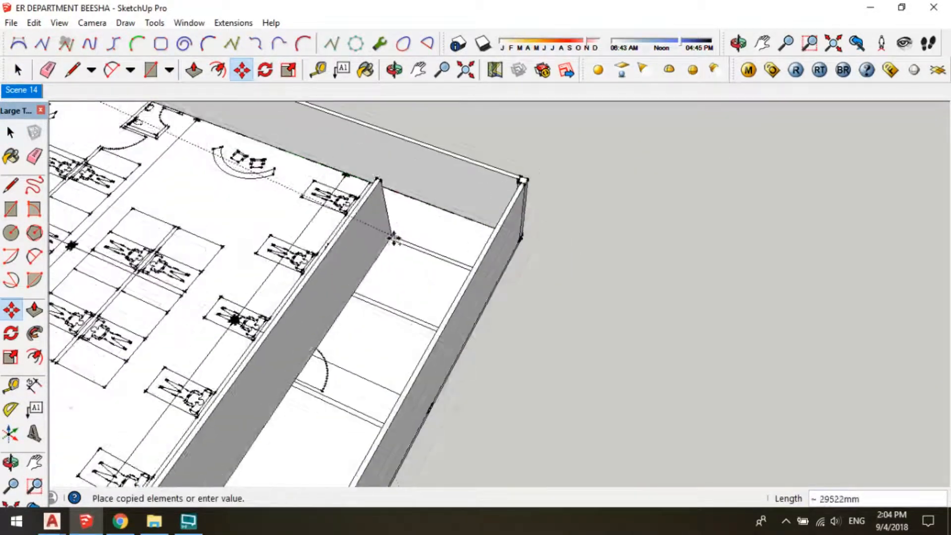
pyautogui.scroll(2, 369, 166)
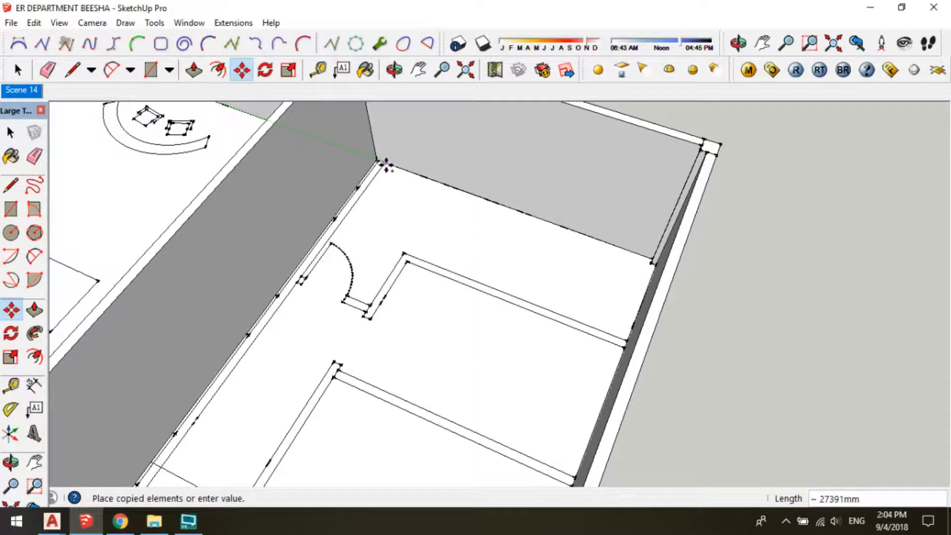
pyautogui.scroll(3, 376, 161)
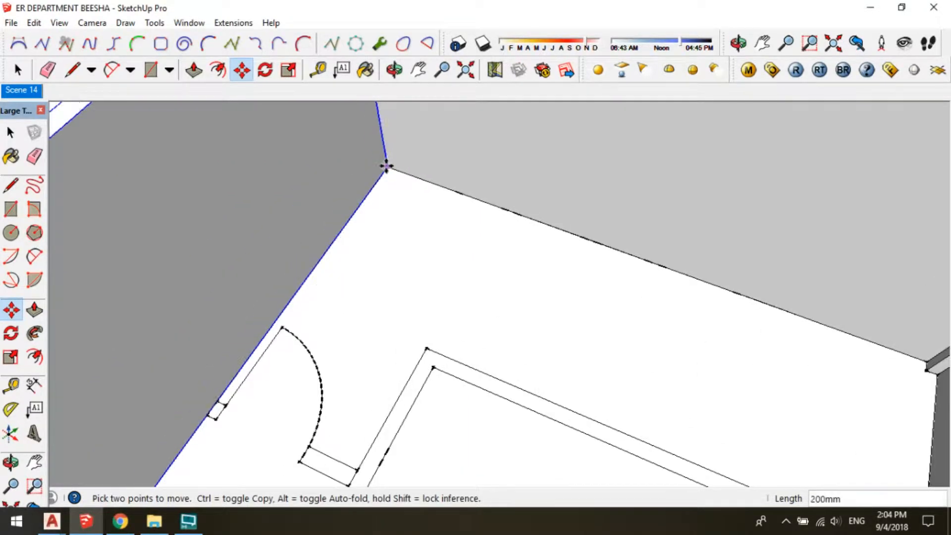
pyautogui.scroll(-5, 411, 154)
# Edit the new partition beside the patient beds and extend its end face with Push/Pull by 1394 mm to its outline's end near the column
pyautogui.moveTo(364, 317); pyautogui.dragTo(456, 228, button='middle')
pyautogui.scroll(-2, 456, 228)
pyautogui.moveTo(396, 396); pyautogui.dragTo(539, 420, button='middle')
pyautogui.press('p')
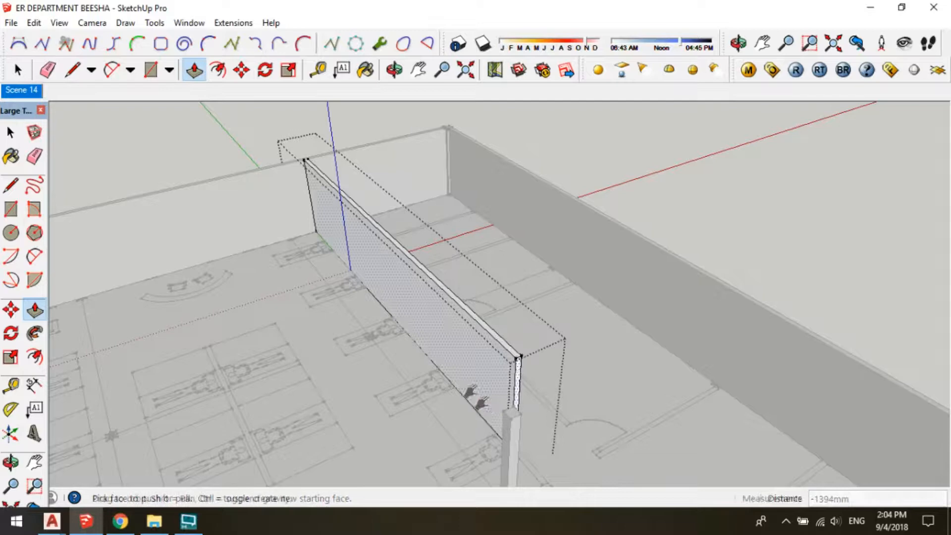
pyautogui.moveTo(483, 406); pyautogui.dragTo(372, 272, button='middle')
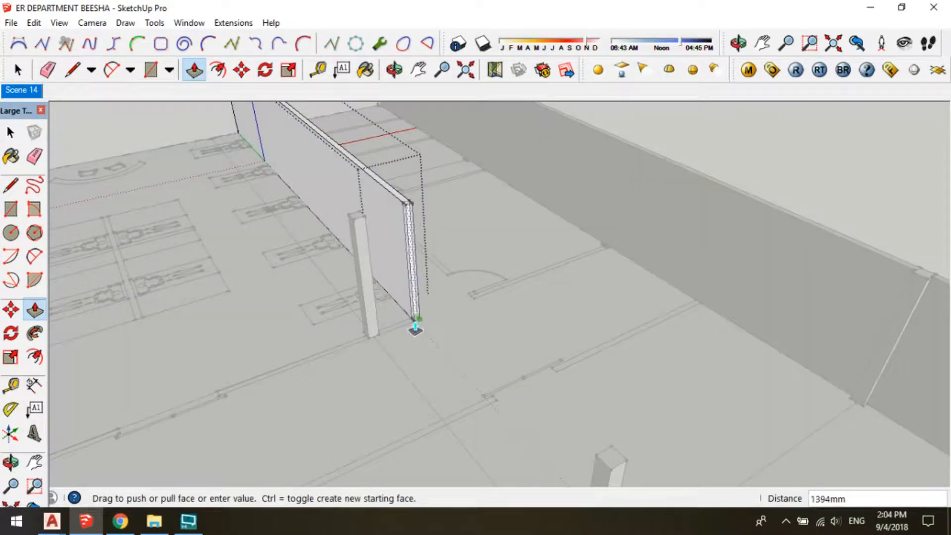
pyautogui.click(415, 327)
pyautogui.moveTo(415, 327)
pyautogui.mouseDown(button='middle')
pyautogui.moveTo(446, 338)
pyautogui.moveTo(403, 315)
pyautogui.mouseUp(button='middle')
pyautogui.press('space')
pyautogui.click(403, 314)
pyautogui.click(375, 302)
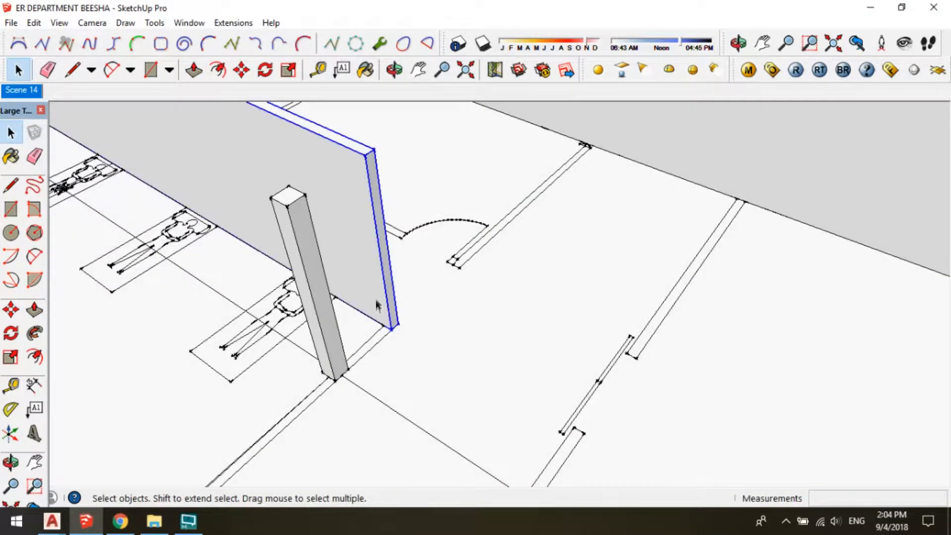
# Rotate a copy of the partition beside the patient beds 90° about its top end corner near the column
pyautogui.scroll(-2, 396, 314)
pyautogui.scroll(1, 383, 213)
pyautogui.press('q')
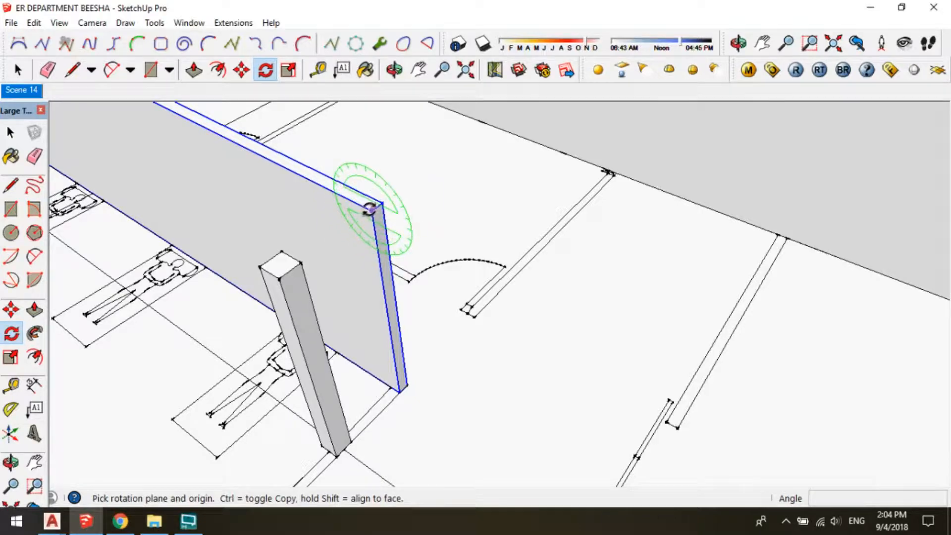
pyautogui.click(378, 201)
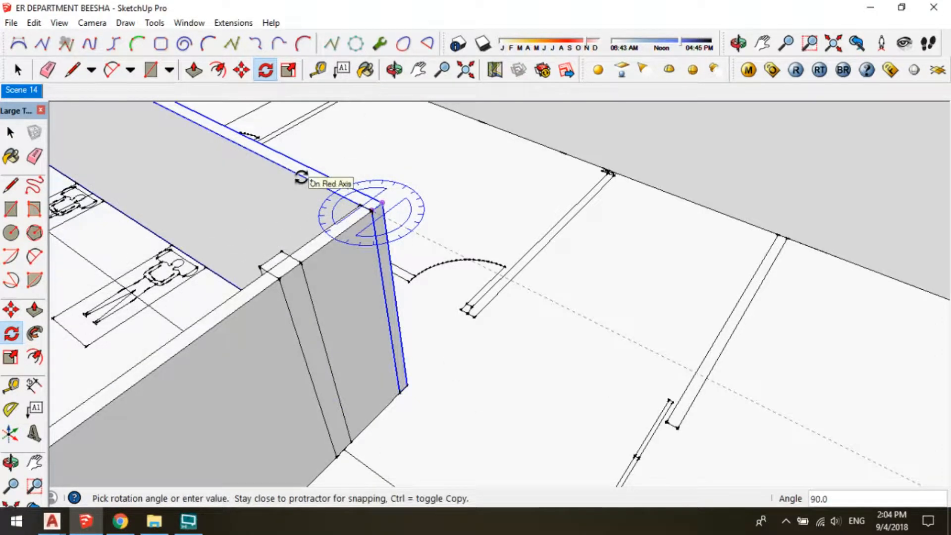
pyautogui.press('Return')
pyautogui.press('space')
pyautogui.scroll(-3, 301, 178)
pyautogui.moveTo(375, 290); pyautogui.dragTo(513, 206, button='middle')
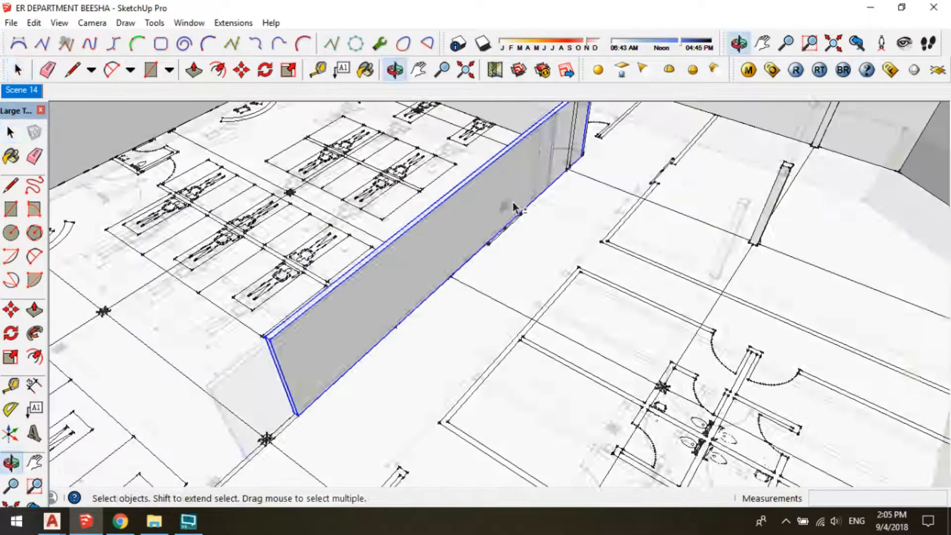
# Edit the rotated wall copy and extend its end face with Push/Pull by 1050 mm to the next column mark
pyautogui.scroll(1, 319, 366)
pyautogui.doubleClick(320, 356)
pyautogui.press('p')
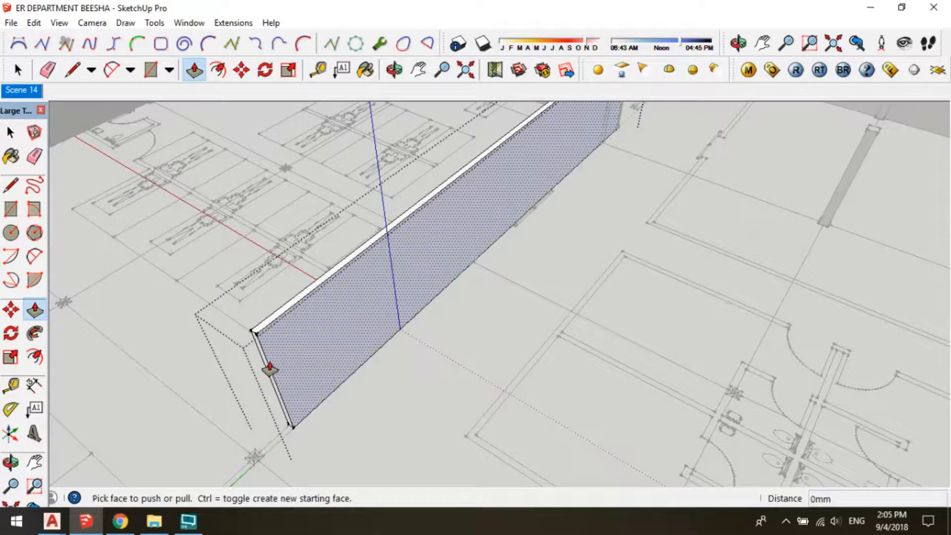
pyautogui.moveTo(261, 359); pyautogui.dragTo(624, 197)
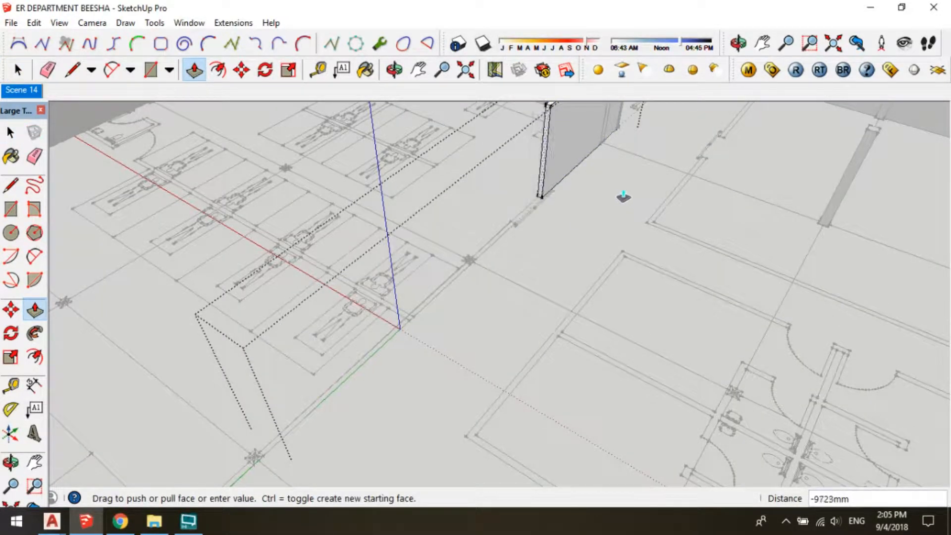
pyautogui.moveTo(701, 166); pyautogui.dragTo(258, 463)
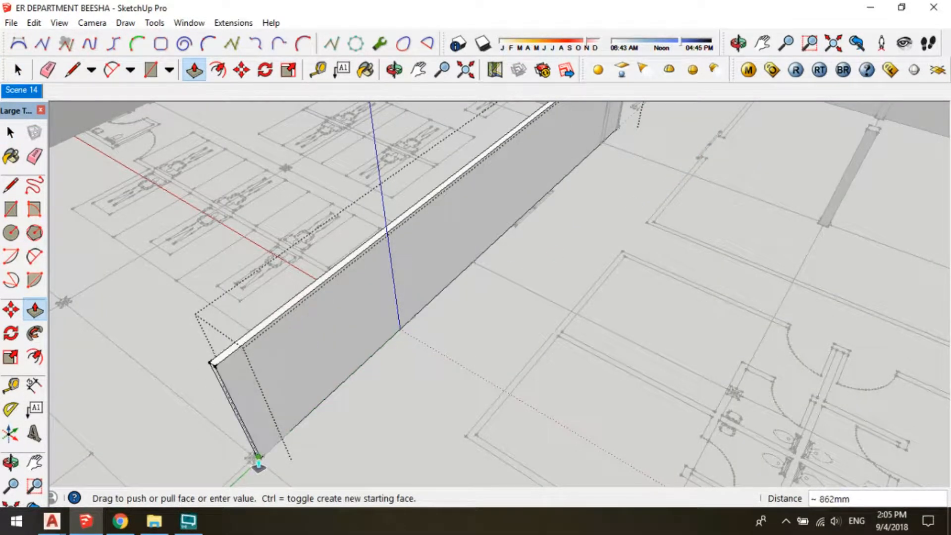
pyautogui.click(253, 464)
pyautogui.scroll(-4, 495, 212)
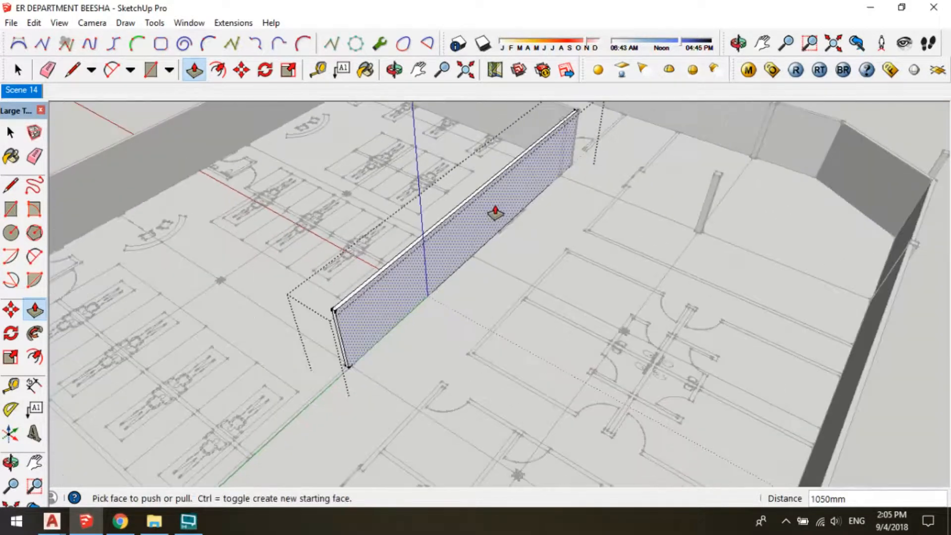
# Extend the same wall's end face further along the bed wards until it meets the cross wall at the far corner
pyautogui.keyDown('shift'); pyautogui.moveTo(371, 295); pyautogui.dragTo(453, 242, button='middle'); pyautogui.keyUp('shift')
pyautogui.scroll(1, 472, 260)
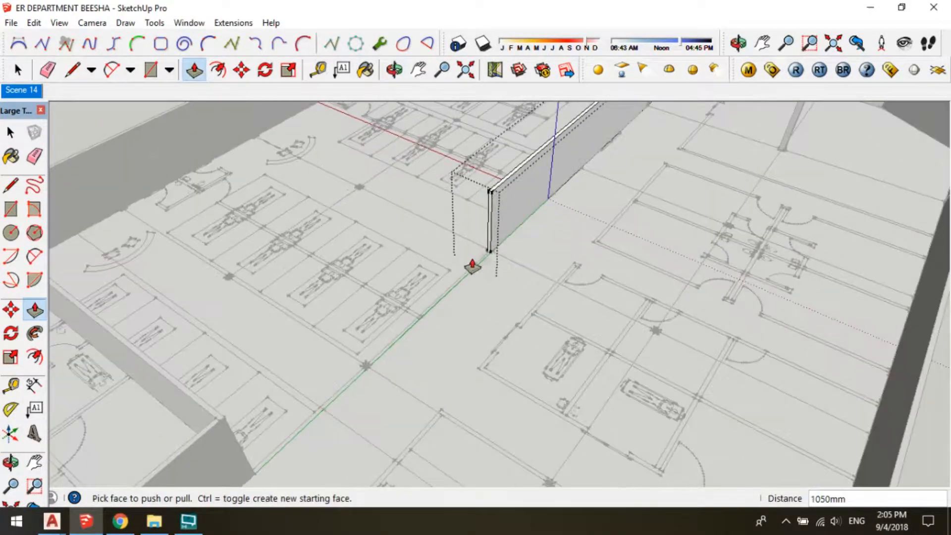
pyautogui.click(488, 243)
pyautogui.press('Escape')
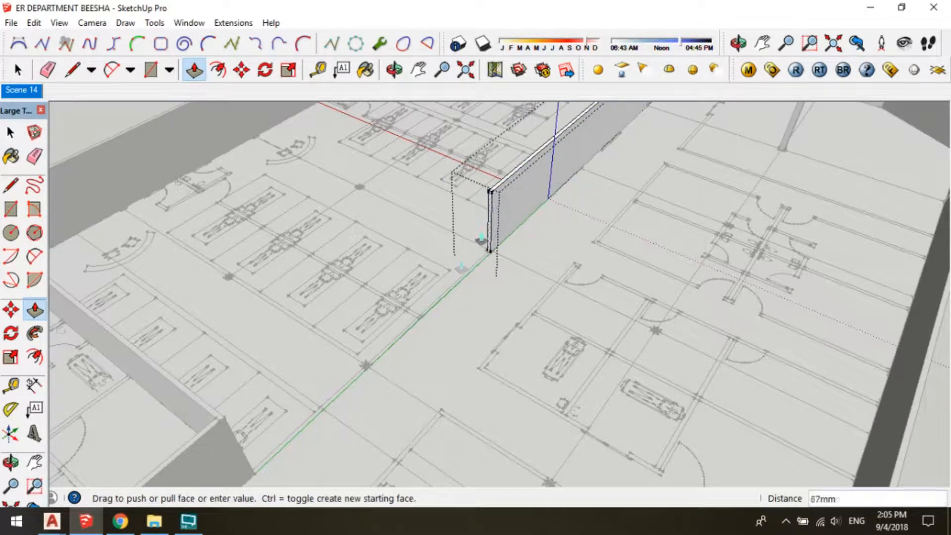
pyautogui.moveTo(487, 223); pyautogui.dragTo(208, 429)
pyautogui.click(223, 417)
pyautogui.press('space')
# Copy the column near the long wall's corner 7200 mm along the wall to the next column mark
pyautogui.scroll(-2, 424, 307)
pyautogui.moveTo(425, 308); pyautogui.dragTo(585, 277, button='middle')
pyautogui.scroll(5, 353, 159)
pyautogui.moveTo(352, 160); pyautogui.dragTo(693, 258, button='middle')
pyautogui.scroll(2, 370, 197)
pyautogui.moveTo(365, 195); pyautogui.dragTo(733, 226, button='middle')
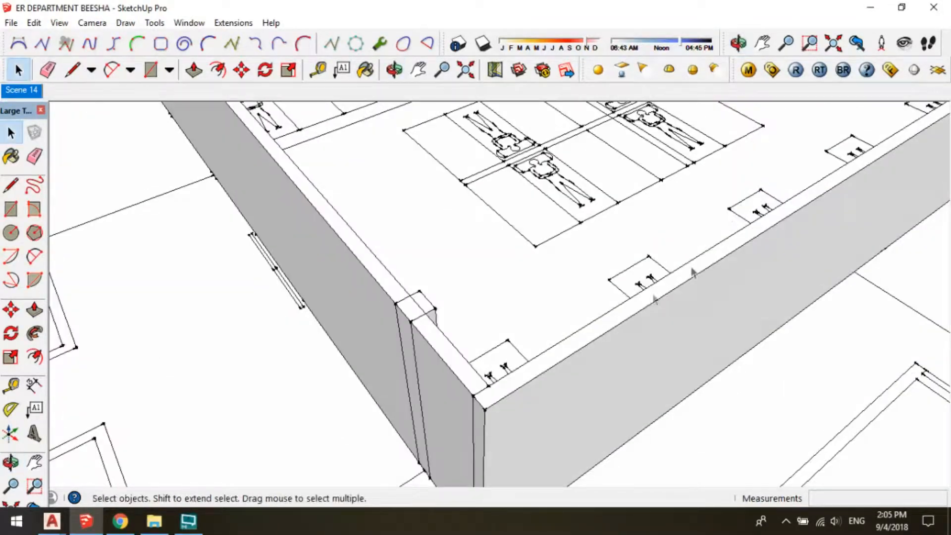
pyautogui.moveTo(692, 272); pyautogui.dragTo(121, 321, button='middle')
pyautogui.moveTo(515, 344); pyautogui.dragTo(255, 345, button='middle')
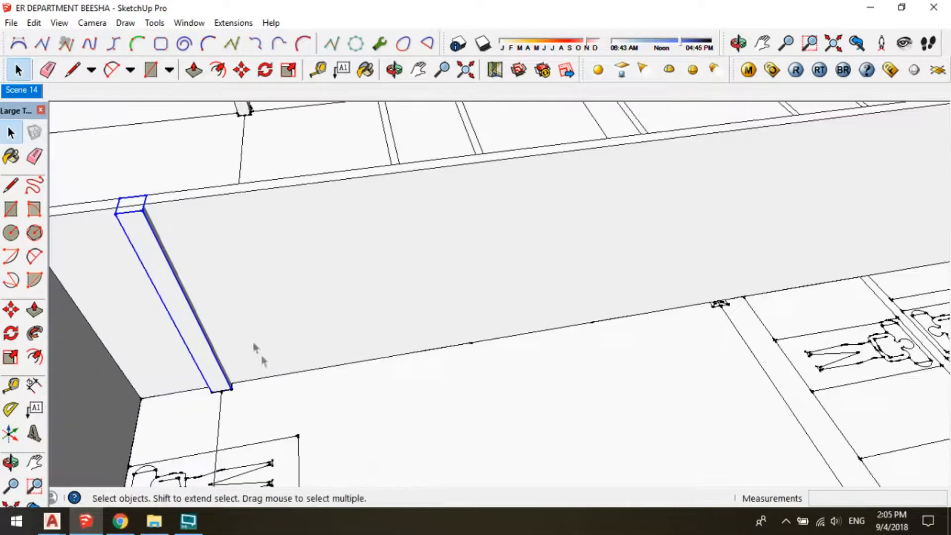
pyautogui.click(229, 388)
pyautogui.press('ctrl')
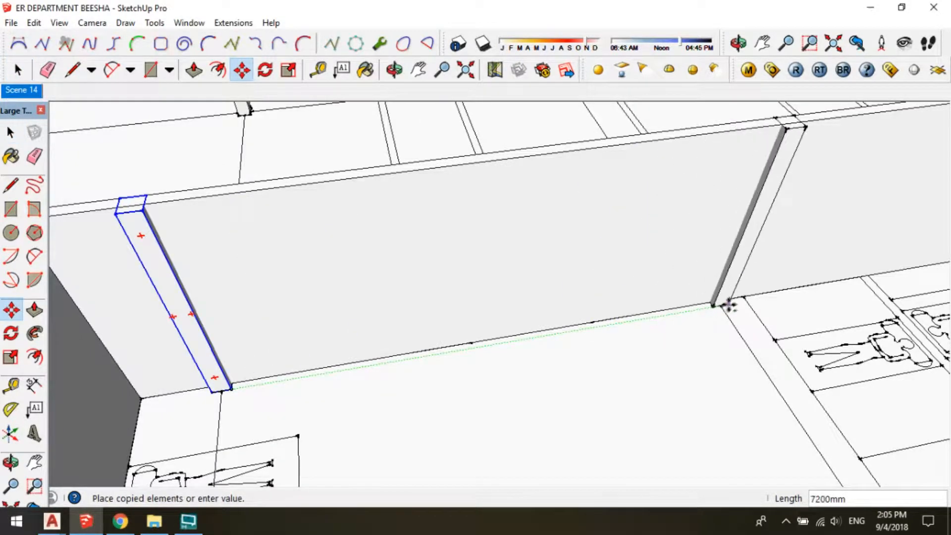
pyautogui.moveTo(737, 303); pyautogui.dragTo(135, 394, button='middle')
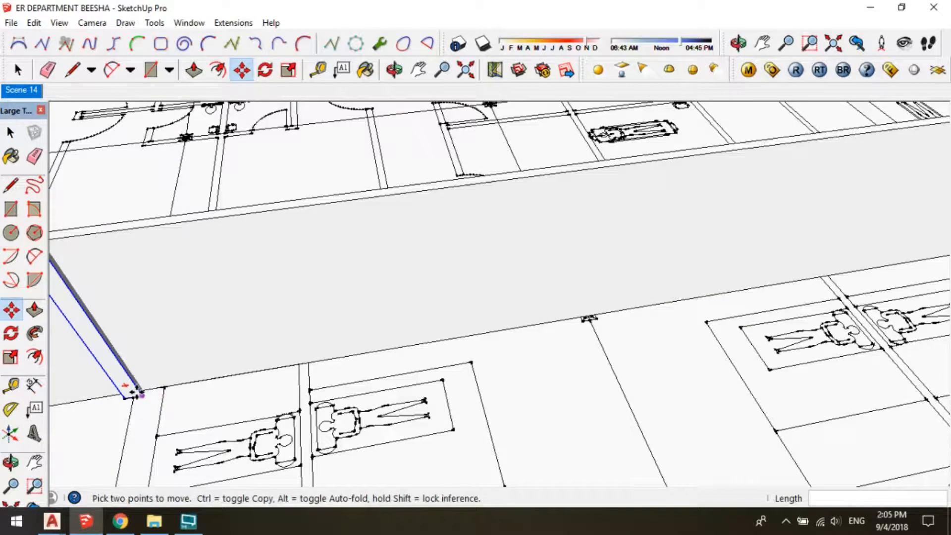
# Copy the column another 7200 mm along the long wall and repeat the copy with an x2 array
pyautogui.click(139, 393)
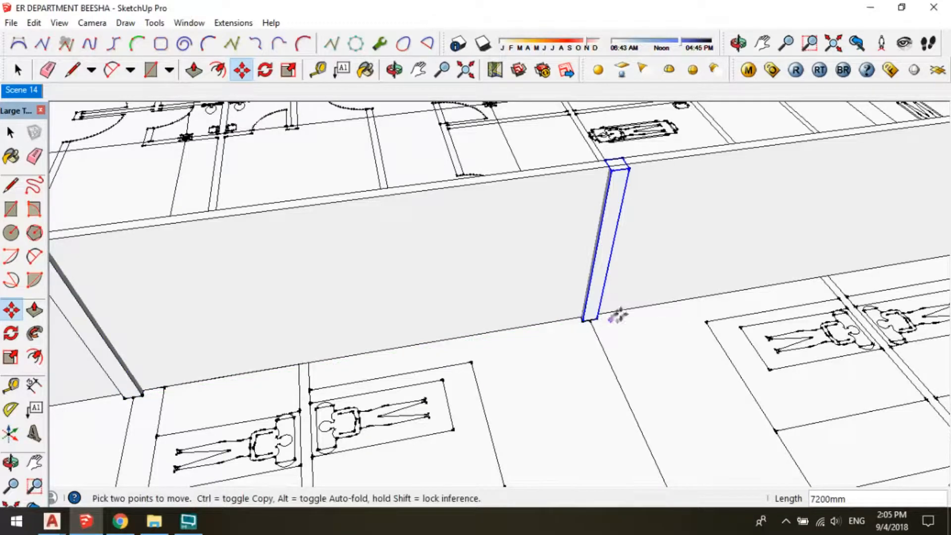
pyautogui.scroll(-3, 617, 315)
pyautogui.moveTo(664, 303); pyautogui.dragTo(454, 351, button='middle')
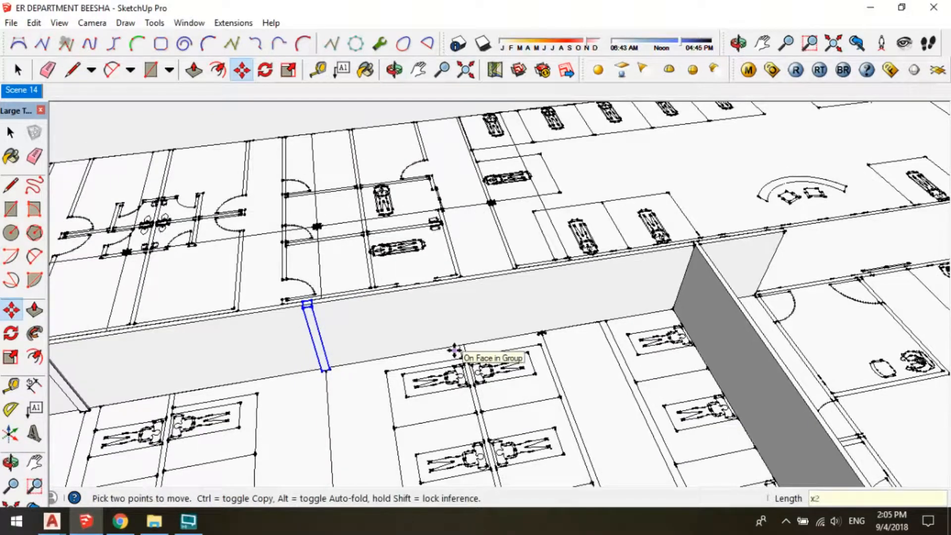
pyautogui.scroll(5, 515, 349)
pyautogui.scroll(-5, 626, 322)
pyautogui.scroll(-3, 573, 312)
pyautogui.moveTo(573, 312); pyautogui.dragTo(531, 296, button='middle')
# Copy the cross wall beside the beds by its base corner to the plan's wall line next to the column
pyautogui.press('m')
pyautogui.scroll(2, 687, 272)
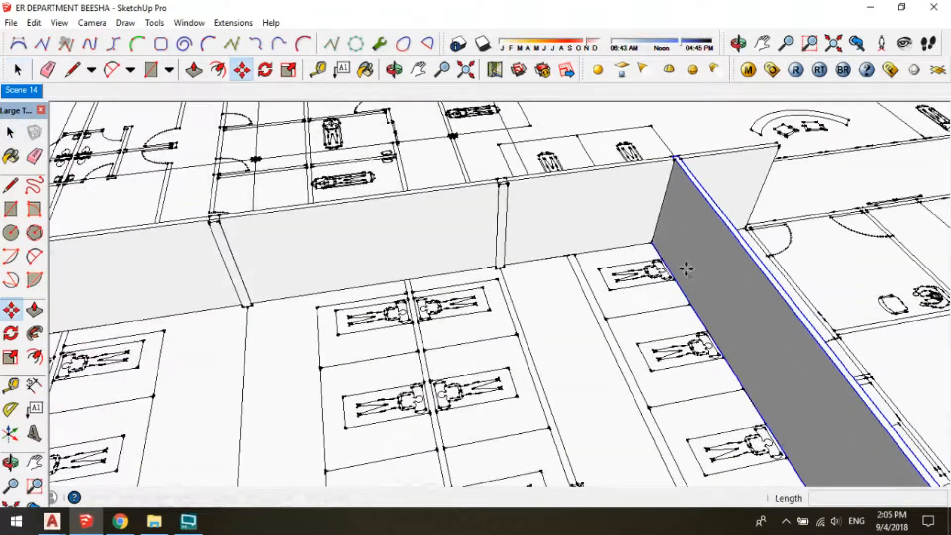
pyautogui.click(651, 242)
pyautogui.press('ctrl')
pyautogui.scroll(5, 679, 253)
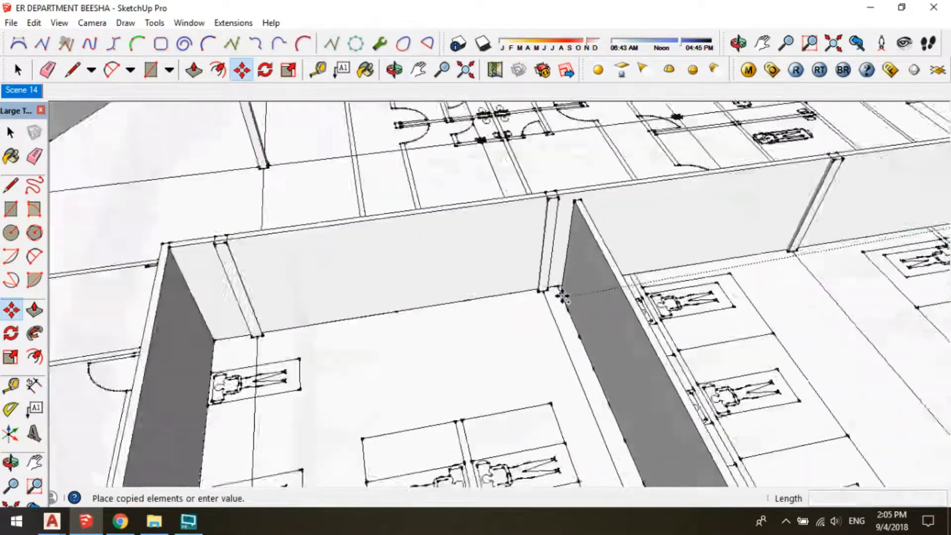
pyautogui.scroll(1, 545, 286)
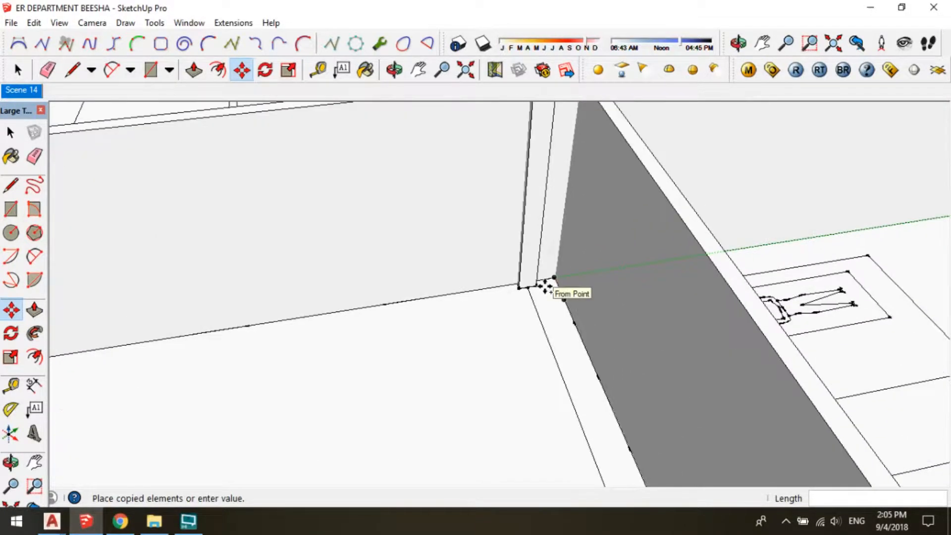
pyautogui.moveTo(637, 299); pyautogui.dragTo(408, 320, button='middle')
# Edit the copied cross wall and adjust its face by about 279 mm with Push/Pull to fit the plan outline
pyautogui.press('space')
pyautogui.press('p')
pyautogui.moveTo(409, 317); pyautogui.dragTo(456, 382)
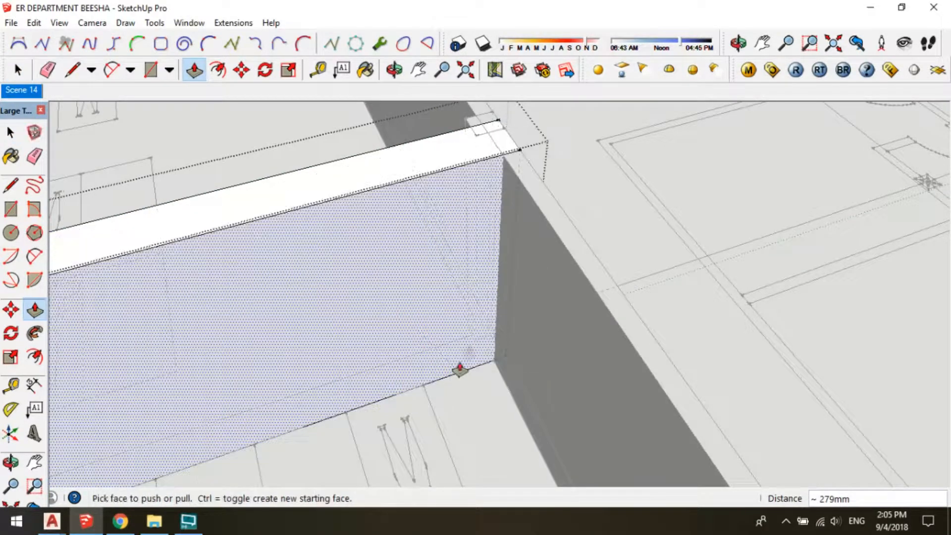
pyautogui.scroll(-5, 504, 312)
pyautogui.press('space')
pyautogui.click(373, 346)
# Copy a cross wall parallel to the previous copy, onto the wall line at the heads of the next bed row
pyautogui.keyDown('shift'); pyautogui.moveTo(373, 346); pyautogui.dragTo(939, 366, button='middle'); pyautogui.keyUp('shift')
pyautogui.moveTo(545, 292); pyautogui.dragTo(823, 285, button='middle')
pyautogui.scroll(-3, 416, 258)
pyautogui.keyDown('shift'); pyautogui.moveTo(280, 300); pyautogui.dragTo(558, 315, button='middle'); pyautogui.keyUp('shift')
pyautogui.scroll(3, 426, 293)
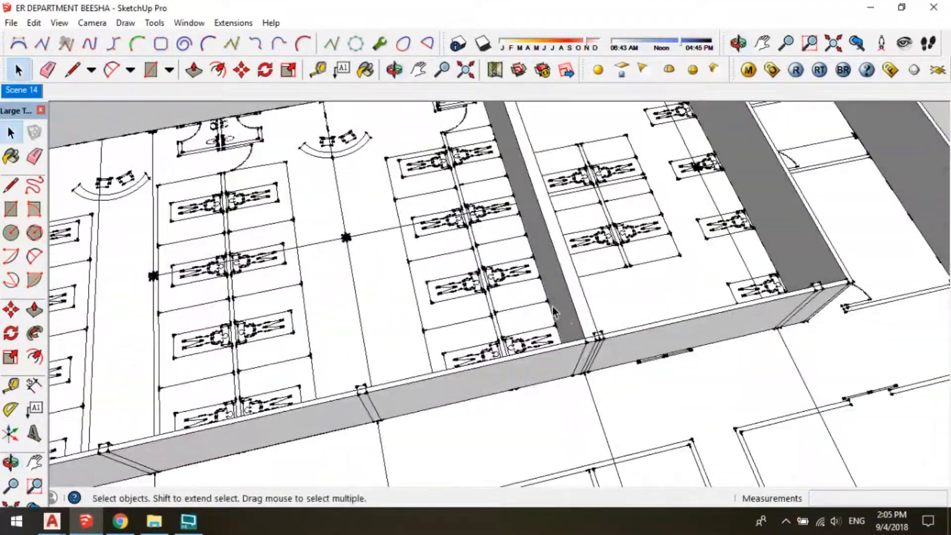
pyautogui.scroll(3, 557, 312)
pyautogui.click(553, 311)
pyautogui.scroll(2, 542, 327)
pyautogui.scroll(-2, 531, 317)
pyautogui.scroll(-2, 879, 231)
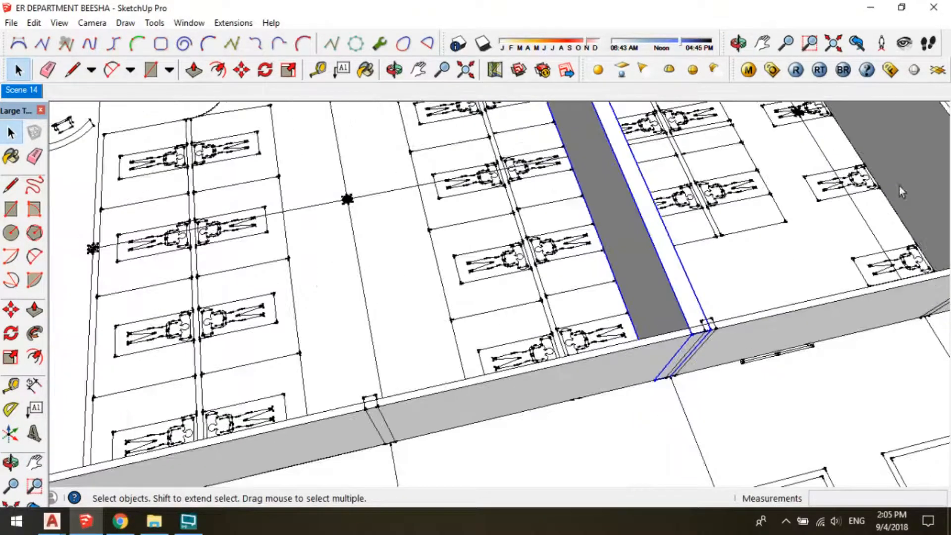
pyautogui.click(897, 205)
pyautogui.press('ctrl')
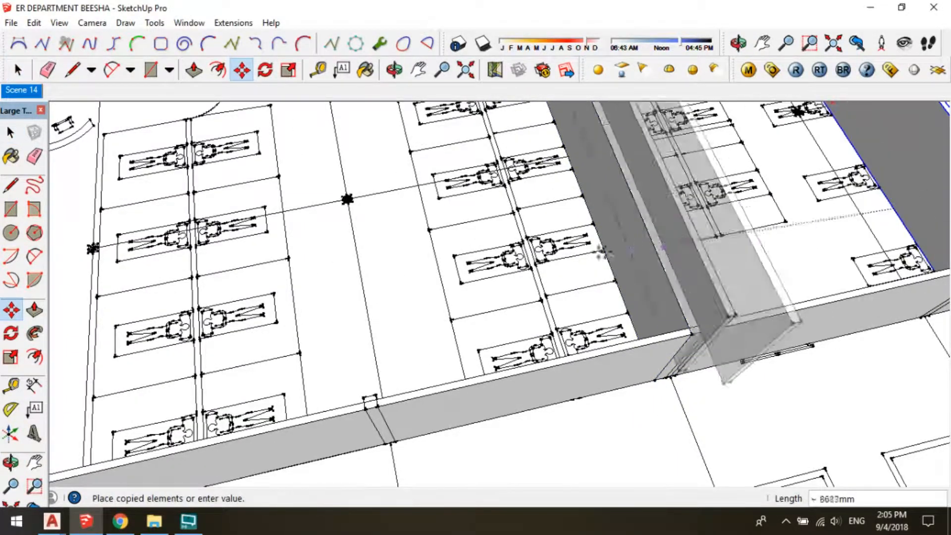
pyautogui.scroll(2, 569, 272)
pyautogui.moveTo(540, 311); pyautogui.dragTo(504, 285, button='middle')
pyautogui.doubleClick(558, 385)
pyautogui.press('p')
pyautogui.scroll(1, 557, 395)
pyautogui.click(504, 285)
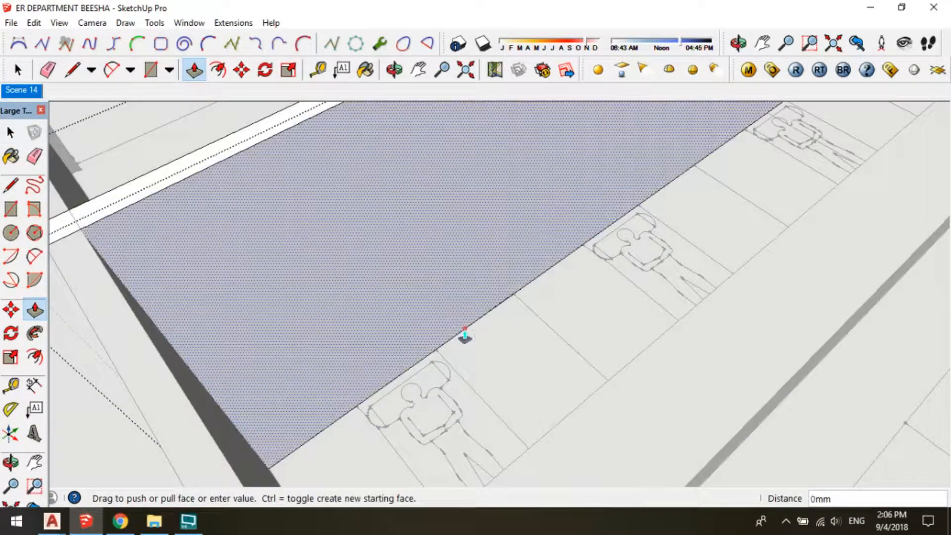
pyautogui.press('Escape')
pyautogui.scroll(-5, 548, 278)
pyautogui.press('space')
pyautogui.click(548, 278)
# Copy the new cross wall across the ward onto the plan's wall line at the column beyond the double bed row
pyautogui.moveTo(547, 278); pyautogui.dragTo(753, 310, button='middle')
pyautogui.moveTo(346, 238); pyautogui.dragTo(481, 281, button='middle')
pyautogui.scroll(1, 569, 227)
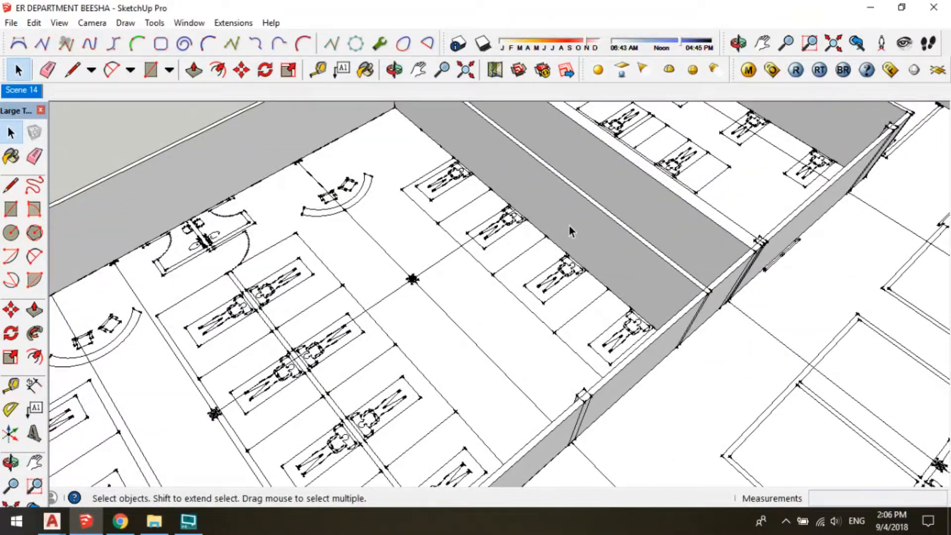
pyautogui.scroll(-4, 460, 173)
pyautogui.scroll(2, 510, 214)
pyautogui.click(518, 191)
pyautogui.press('m')
pyautogui.scroll(1, 517, 189)
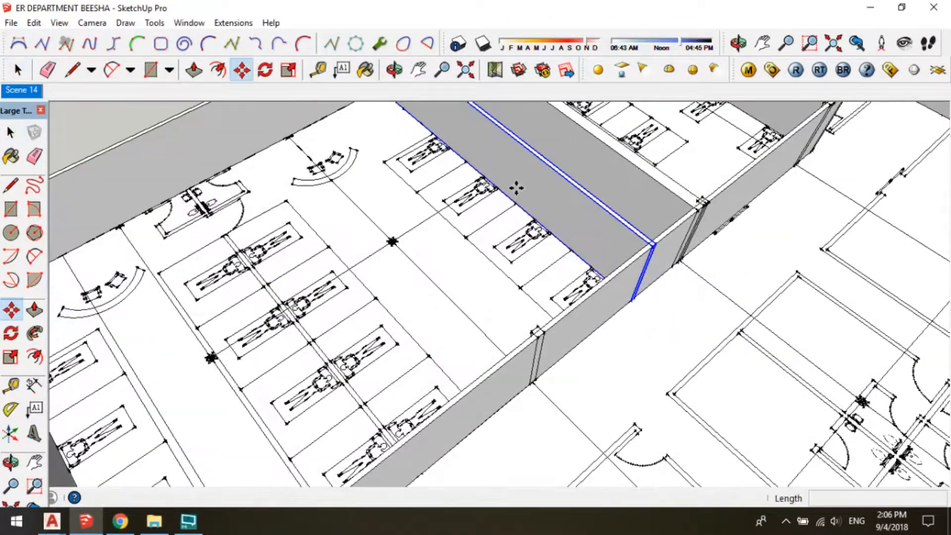
pyautogui.press('ctrl')
pyautogui.click(500, 189)
pyautogui.scroll(-3, 599, 166)
pyautogui.scroll(2, 498, 229)
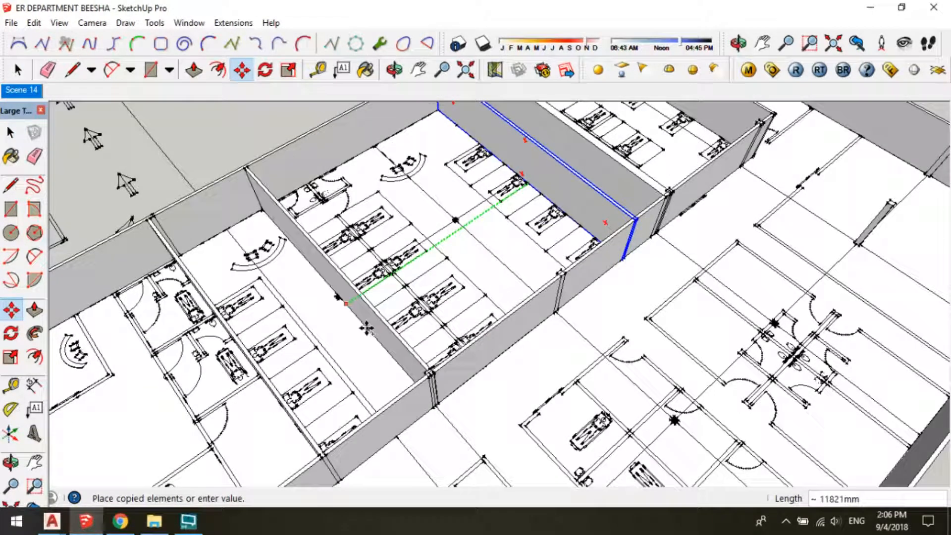
pyautogui.moveTo(404, 293); pyautogui.dragTo(567, 275, button='middle')
pyautogui.press('space')
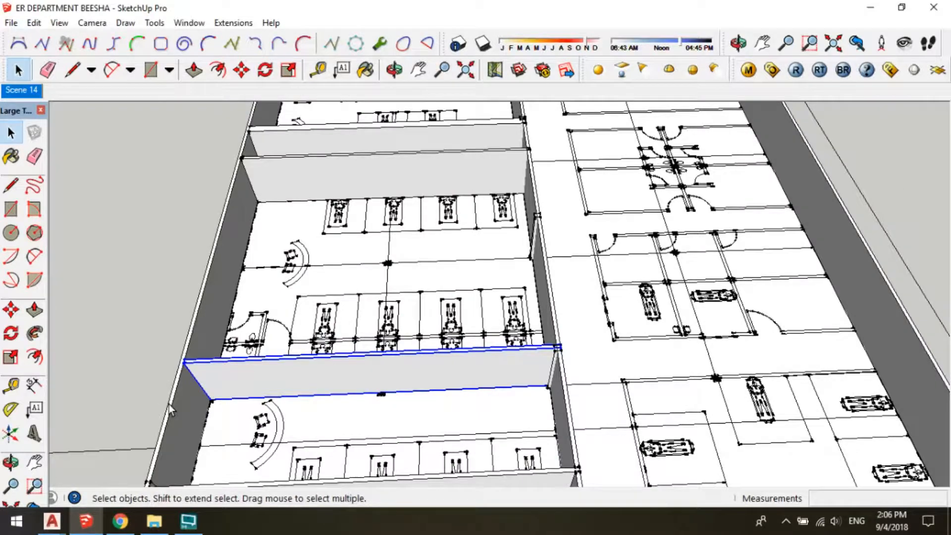
# Edit the copied wall and push its end face near the outer wall back 7300 mm to the mid-ward column mark
pyautogui.moveTo(274, 391); pyautogui.dragTo(370, 375, button='middle')
pyautogui.keyDown('shift'); pyautogui.moveTo(311, 447); pyautogui.dragTo(455, 282, button='middle'); pyautogui.keyUp('shift')
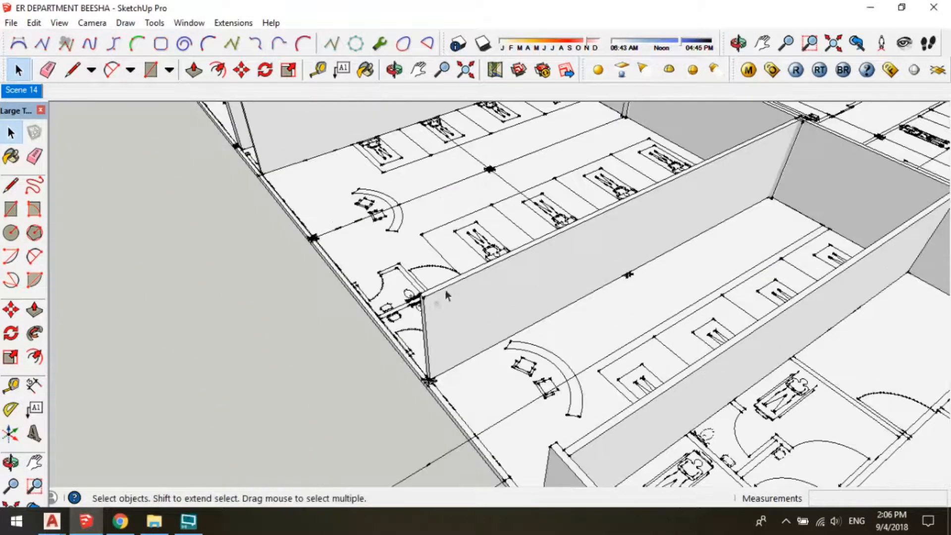
pyautogui.scroll(3, 430, 322)
pyautogui.doubleClick(432, 320)
pyautogui.press('p')
pyautogui.moveTo(431, 320); pyautogui.dragTo(468, 329, button='middle')
pyautogui.moveTo(467, 341); pyautogui.dragTo(728, 191)
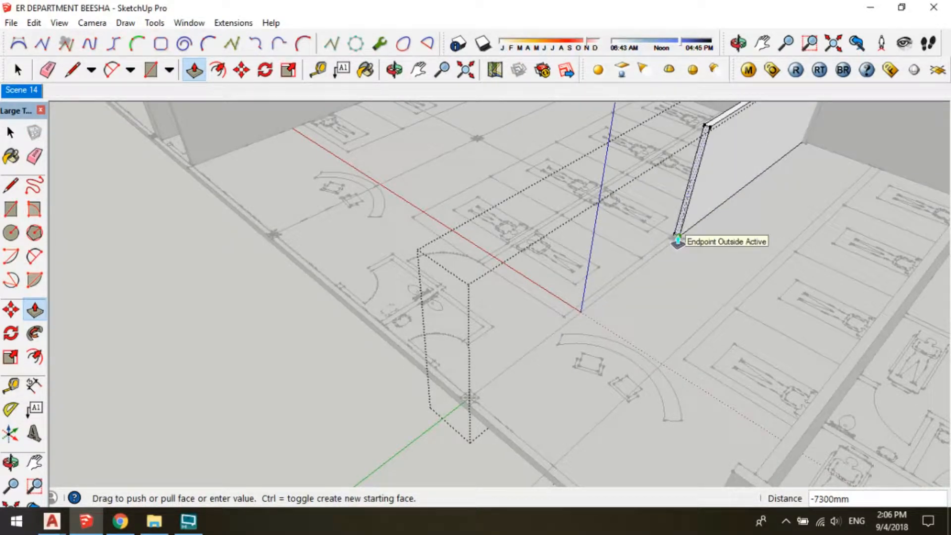
pyautogui.click(678, 241)
pyautogui.moveTo(635, 240); pyautogui.dragTo(506, 281, button='middle')
pyautogui.press('space')
pyautogui.click(675, 193)
# Copy the column by its base corner onto the column mark at the shortened wall's free end
pyautogui.scroll(3, 676, 193)
pyautogui.scroll(-3, 506, 281)
pyautogui.keyDown('shift'); pyautogui.moveTo(607, 133); pyautogui.dragTo(603, 146, button='middle'); pyautogui.keyUp('shift')
pyautogui.scroll(2, 603, 150)
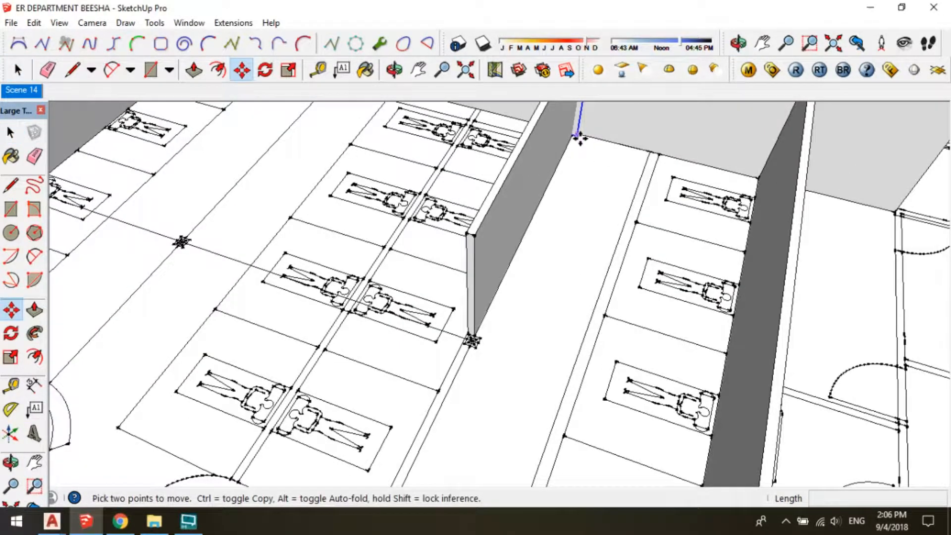
pyautogui.click(580, 139)
pyautogui.press('ctrl')
pyautogui.click(479, 348)
pyautogui.press('space')
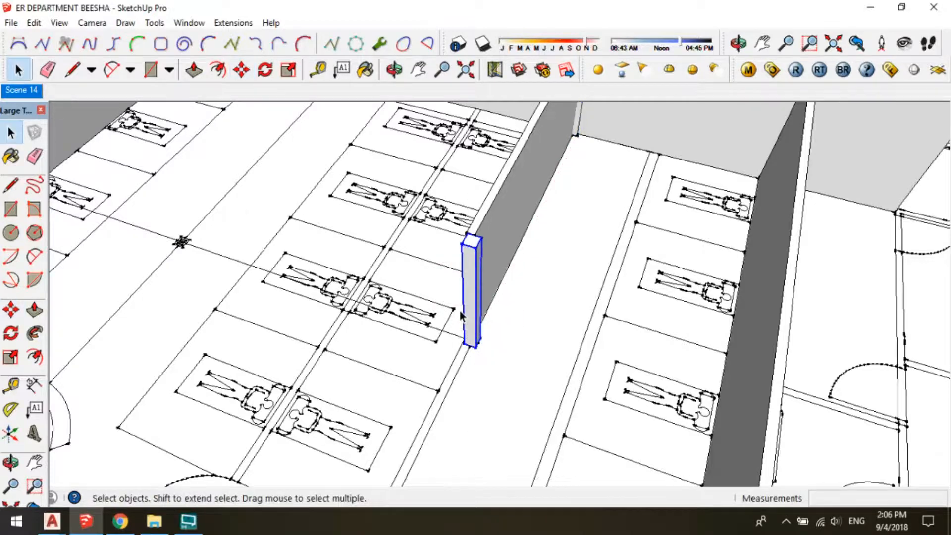
# Edit the shortened wall and extend its end face 3950 mm past the column to the plan's wall end near the curved desk
pyautogui.scroll(1, 461, 313)
pyautogui.doubleClick(477, 281)
pyautogui.scroll(-3, 542, 213)
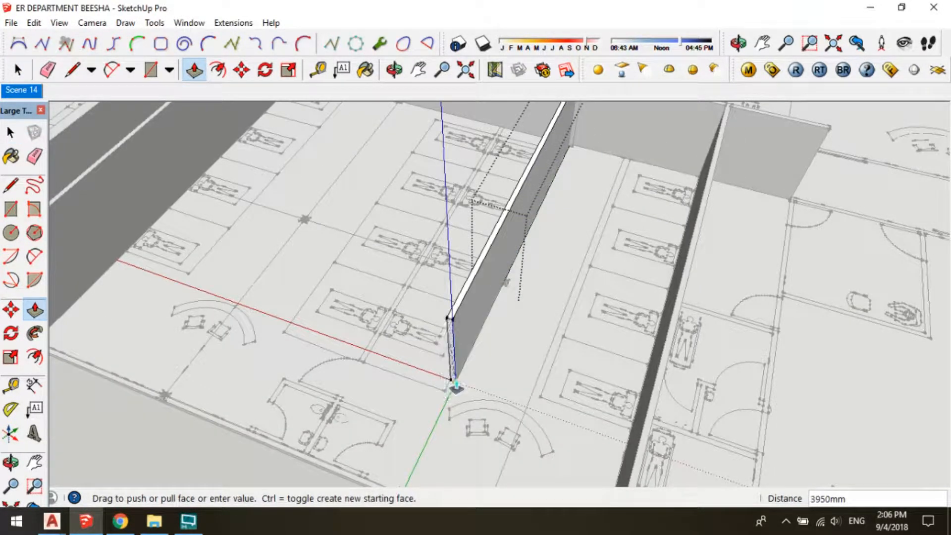
pyautogui.press('space')
pyautogui.scroll(2, 483, 338)
pyautogui.click(505, 350)
# Copy-rotate the shortened ward wall 90 degrees about its free end and move it by its base corner onto the toilets' plan wall line
pyautogui.moveTo(505, 350); pyautogui.dragTo(581, 305, button='middle')
pyautogui.scroll(-2, 536, 275)
pyautogui.moveTo(521, 316); pyautogui.dragTo(399, 247, button='middle')
pyautogui.moveTo(578, 278); pyautogui.dragTo(786, 331, button='middle')
pyautogui.scroll(2, 588, 278)
pyautogui.scroll(1, 450, 258)
pyautogui.moveTo(450, 261); pyautogui.dragTo(755, 354, button='middle')
pyautogui.scroll(2, 652, 186)
pyautogui.moveTo(652, 185); pyautogui.dragTo(498, 239, button='middle')
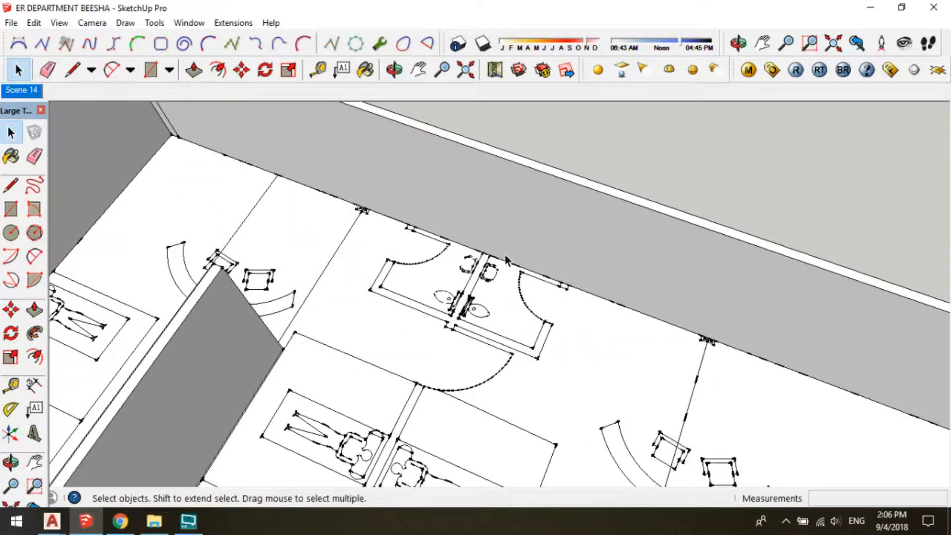
pyautogui.scroll(2, 336, 310)
pyautogui.scroll(1, 317, 243)
pyautogui.press('q')
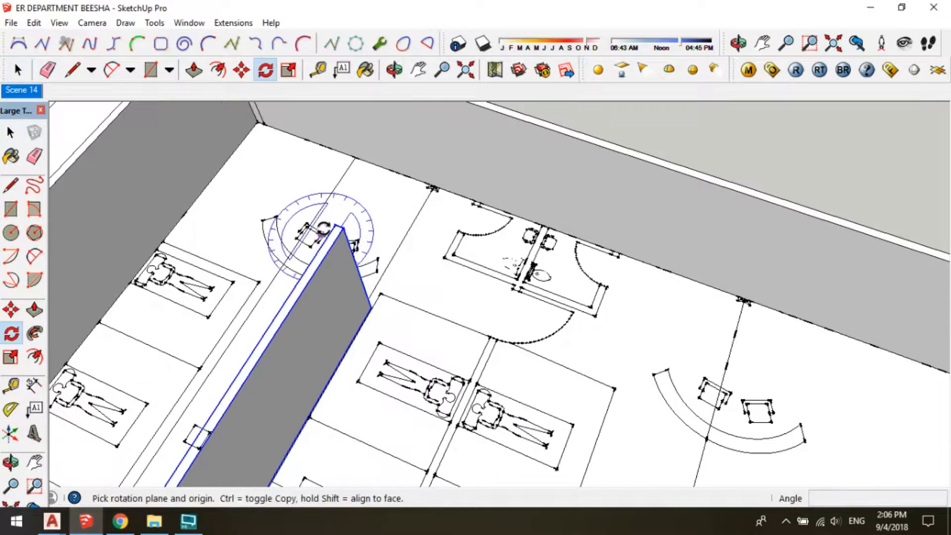
pyautogui.write('9')
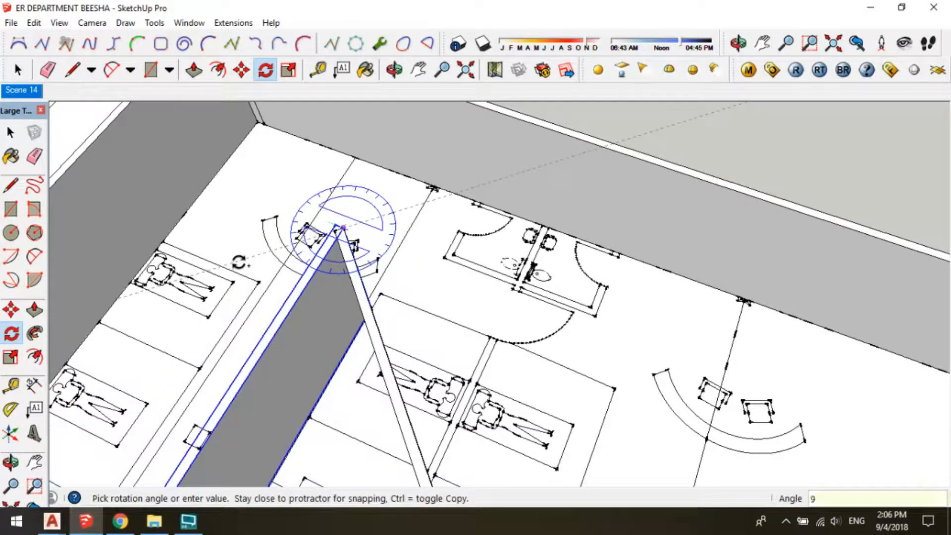
pyautogui.write('0')
pyautogui.press('Return')
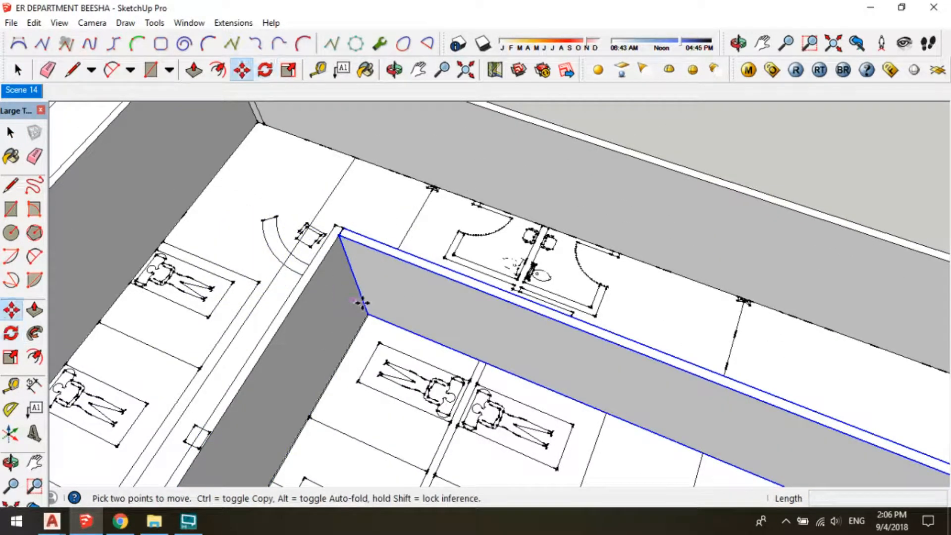
pyautogui.click(367, 314)
pyautogui.scroll(2, 445, 274)
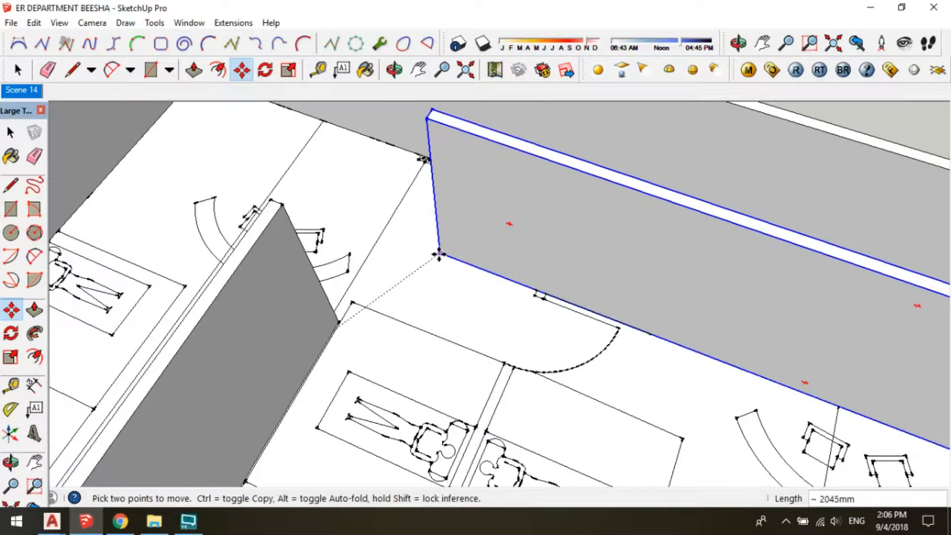
# Edit the rotated wall and push its far end face back to the plan's wall end beside the toilets
pyautogui.moveTo(438, 254); pyautogui.dragTo(594, 247, button='middle')
pyautogui.scroll(-3, 353, 247)
pyautogui.keyDown('shift'); pyautogui.moveTo(713, 218); pyautogui.dragTo(441, 275, button='middle'); pyautogui.keyUp('shift')
pyautogui.scroll(2, 615, 216)
pyautogui.moveTo(616, 216); pyautogui.dragTo(518, 218, button='middle')
pyautogui.press('space')
pyautogui.doubleClick(519, 223)
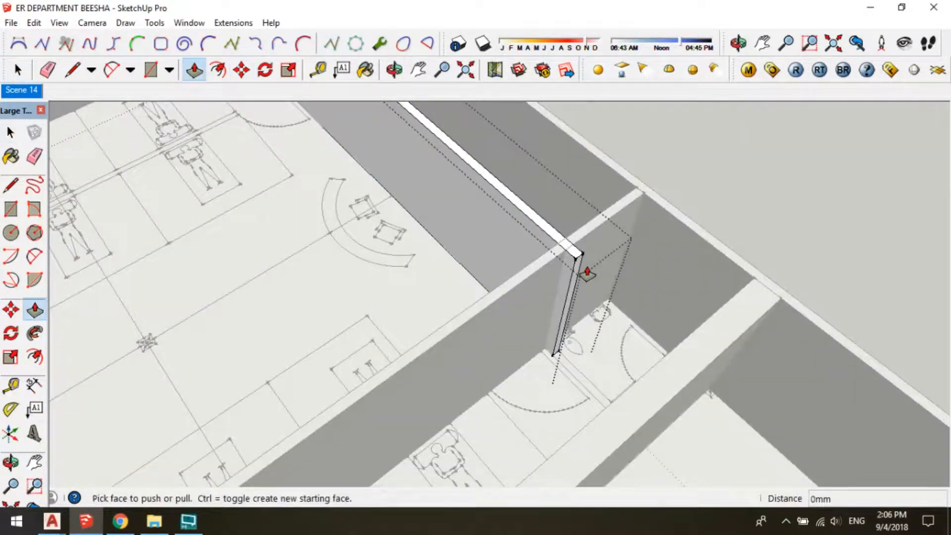
pyautogui.scroll(-3, 580, 270)
pyautogui.keyDown('shift'); pyautogui.moveTo(507, 233); pyautogui.dragTo(611, 347, button='middle'); pyautogui.keyUp('shift')
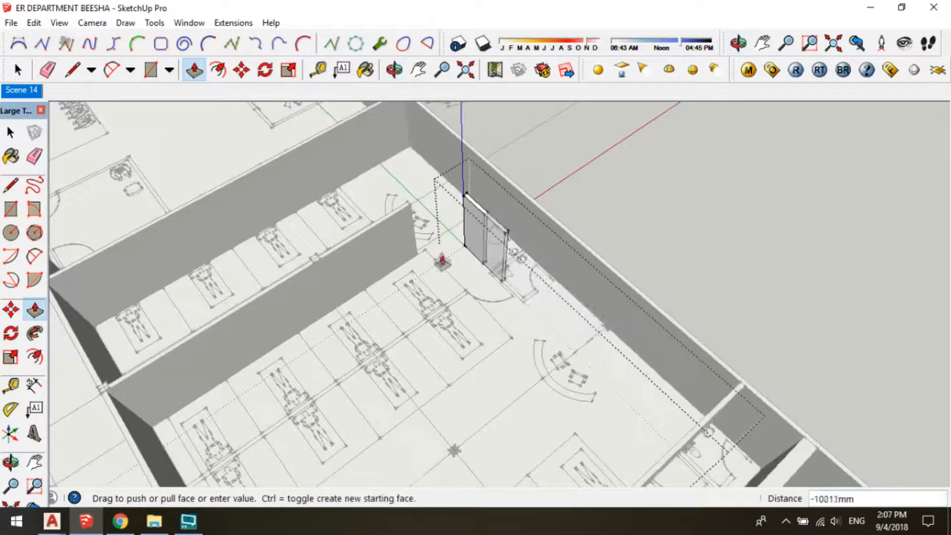
pyautogui.scroll(5, 470, 269)
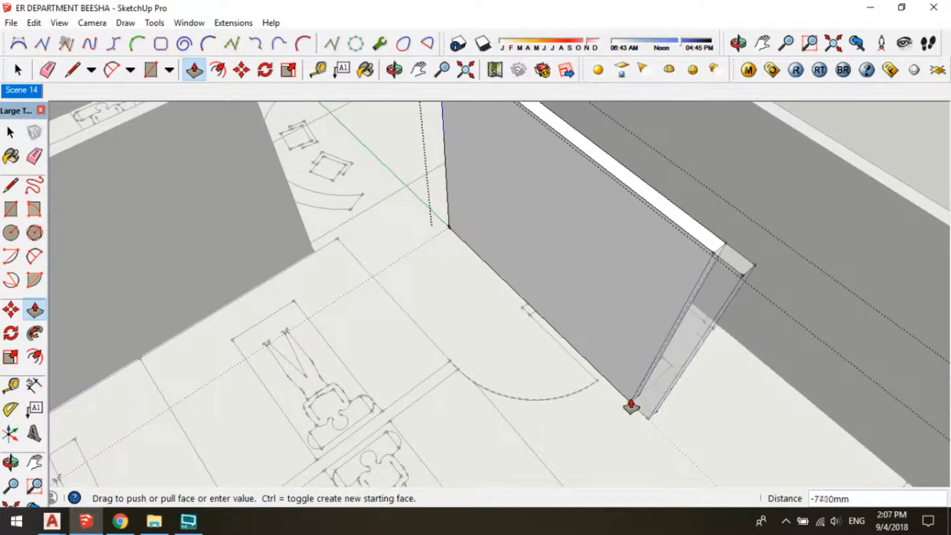
pyautogui.click(618, 390)
pyautogui.moveTo(618, 390); pyautogui.dragTo(632, 381, button='middle')
pyautogui.press('space')
pyautogui.click(632, 346)
# Copy the shortened ward wall by its base corner onto the partition line between the double bed row
pyautogui.scroll(-1, 541, 214)
pyautogui.click(304, 333)
pyautogui.moveTo(304, 333); pyautogui.dragTo(342, 292, button='middle')
pyautogui.press('m')
pyautogui.click(348, 277)
pyautogui.press('ctrl')
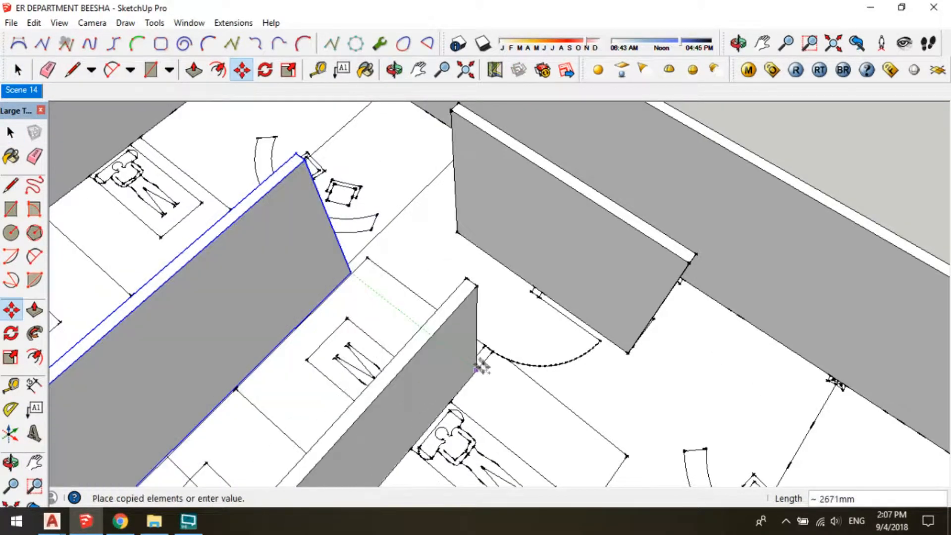
pyautogui.click(477, 369)
pyautogui.moveTo(477, 369); pyautogui.dragTo(191, 290, button='middle')
pyautogui.scroll(-1, 406, 288)
pyautogui.press('space')
pyautogui.press('Delete')
pyautogui.moveTo(299, 256); pyautogui.dragTo(429, 268, button='middle')
pyautogui.hotkey('ctrl', 'z')
# Edit the wall between the double beds and extend its end face 400 mm to the plan's wall end at the door swing
pyautogui.keyDown('shift'); pyautogui.moveTo(535, 297); pyautogui.dragTo(399, 312, button='middle'); pyautogui.keyUp('shift')
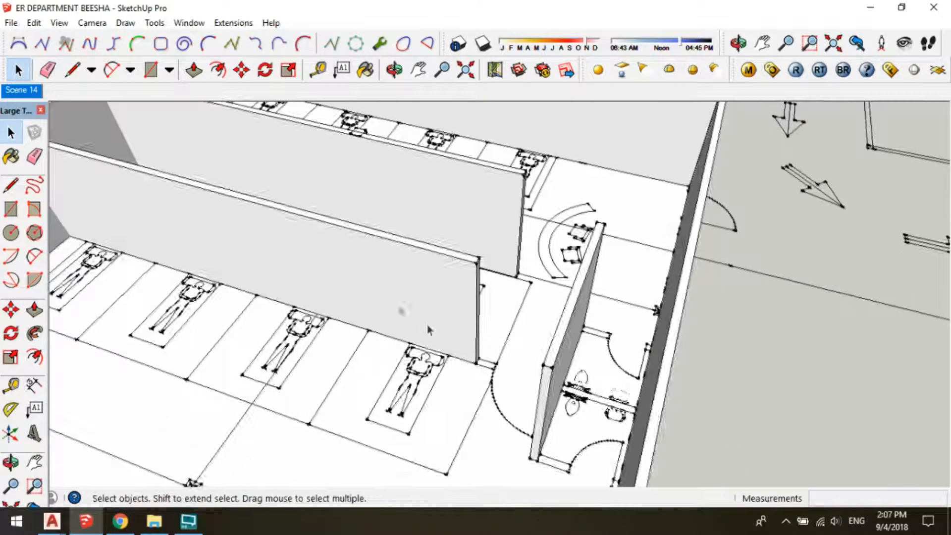
pyautogui.scroll(2, 426, 327)
pyautogui.moveTo(490, 325); pyautogui.dragTo(440, 371, button='middle')
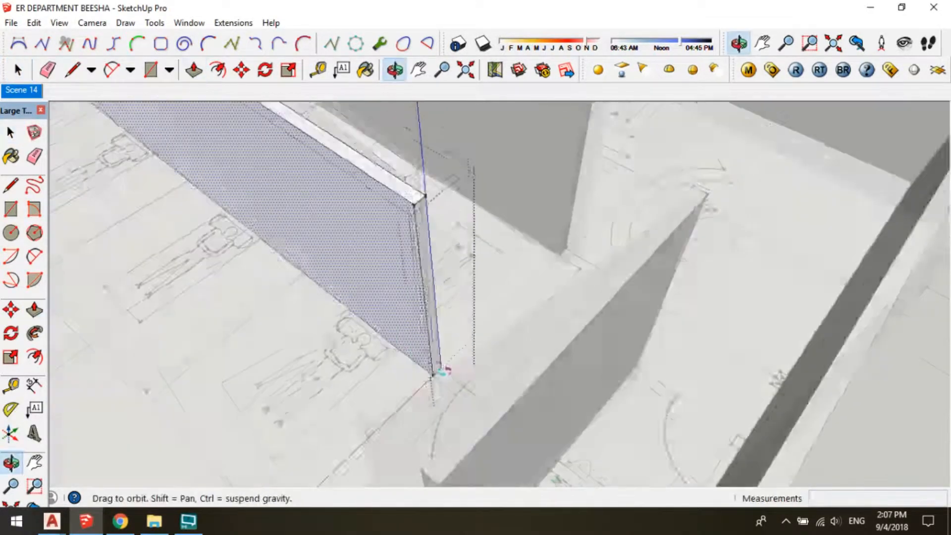
pyautogui.press('p')
pyautogui.moveTo(434, 363); pyautogui.dragTo(466, 405)
pyautogui.click(464, 406)
pyautogui.moveTo(465, 406); pyautogui.dragTo(646, 377, button='middle')
pyautogui.scroll(3, 650, 361)
pyautogui.scroll(-1, 600, 351)
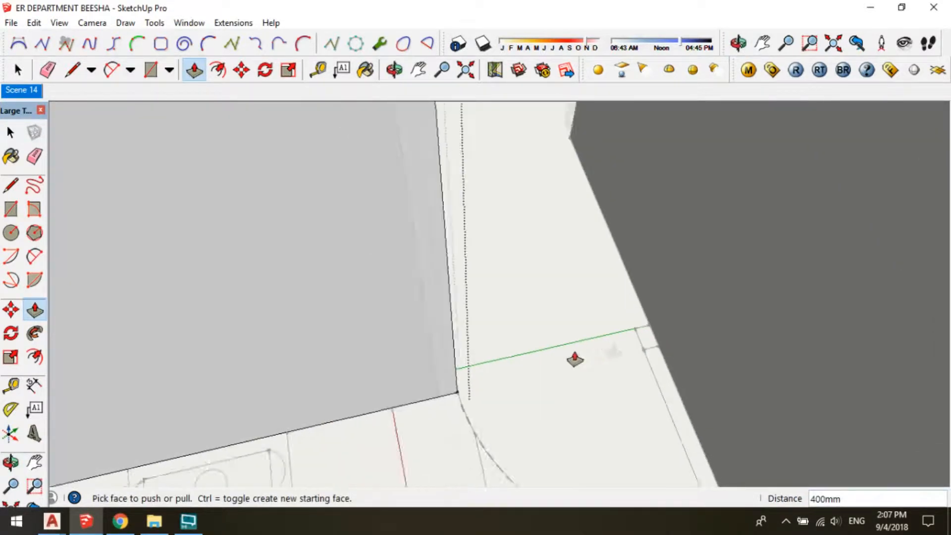
pyautogui.scroll(-3, 574, 359)
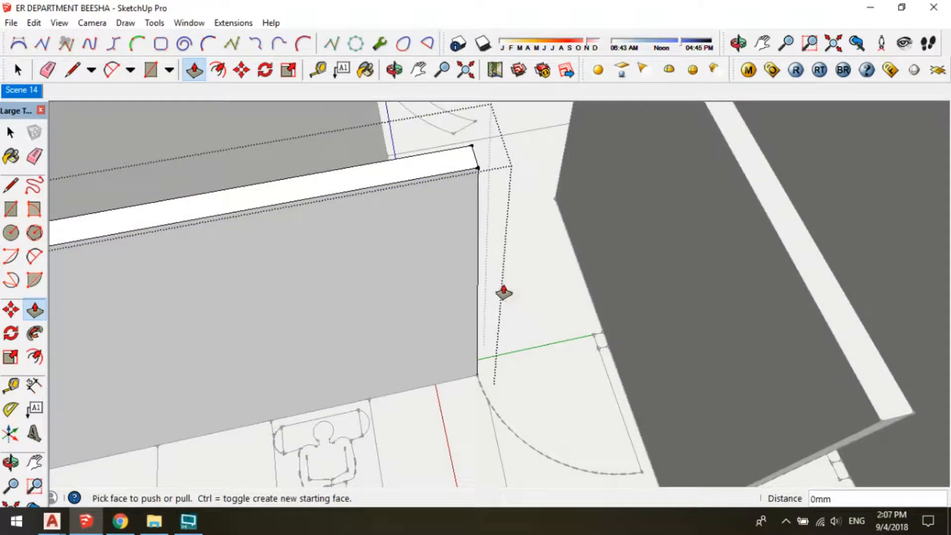
pyautogui.press('space')
pyautogui.click(547, 288)
# Draw a rectangle on the door jamb beside the toilet wall within that wall's group and extrude it to wall height
pyautogui.scroll(-3, 535, 292)
pyautogui.moveTo(432, 247); pyautogui.dragTo(753, 346, button='middle')
pyautogui.scroll(2, 483, 317)
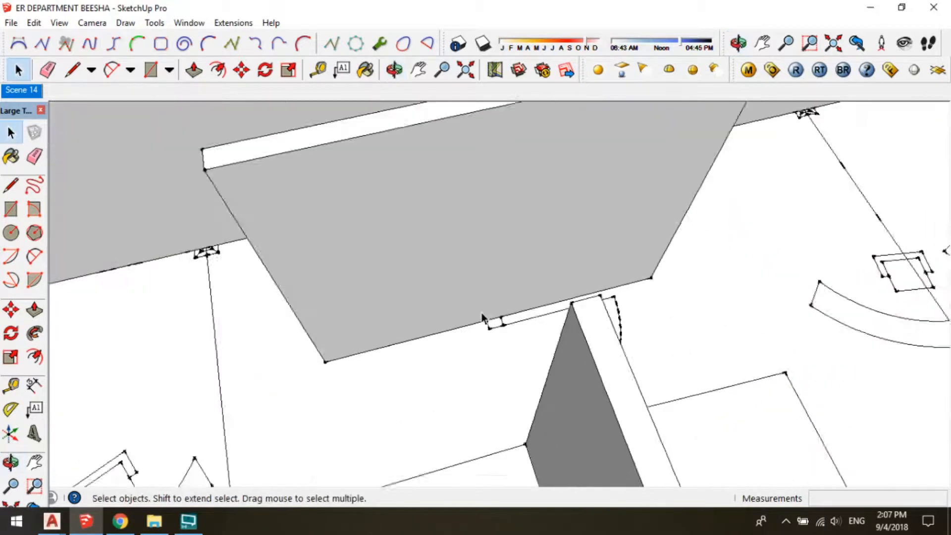
pyautogui.scroll(2, 484, 315)
pyautogui.press('r')
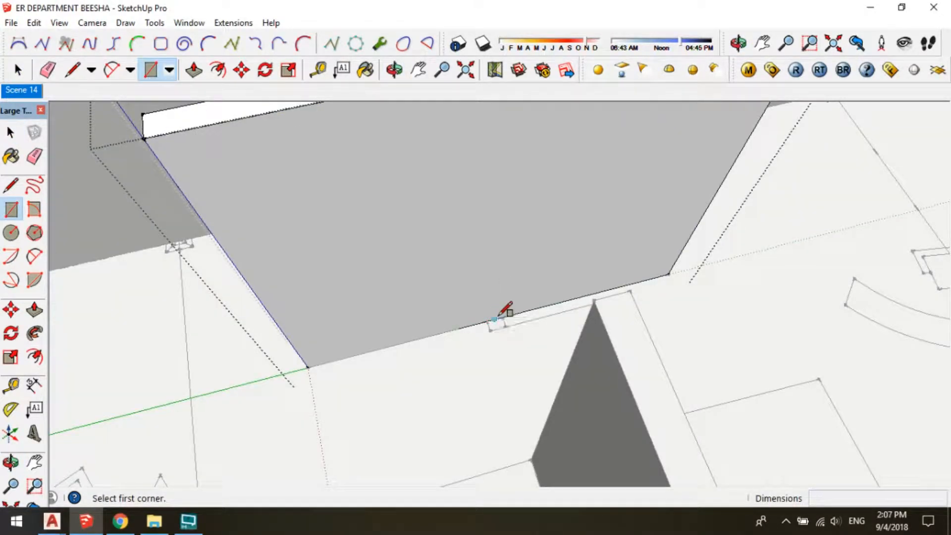
pyautogui.click(491, 330)
pyautogui.scroll(-3, 495, 332)
pyautogui.press('p')
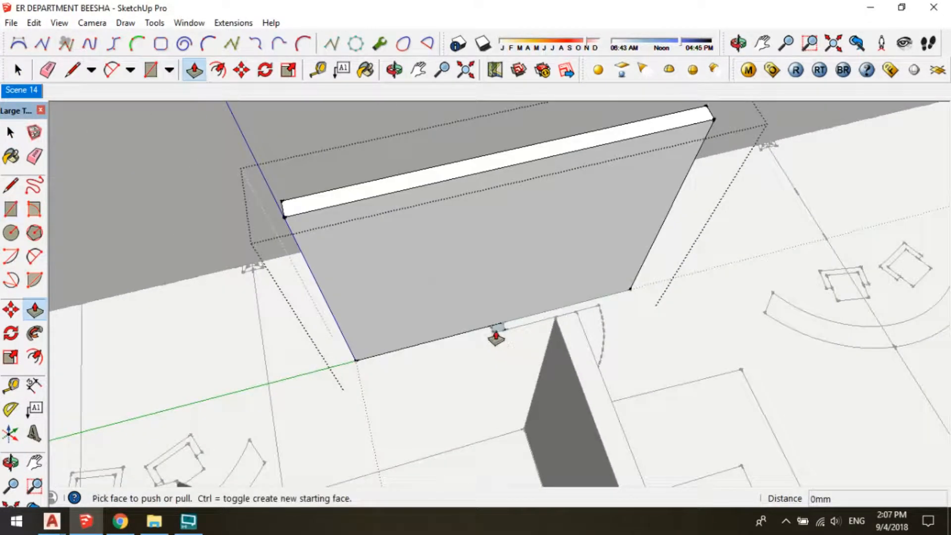
pyautogui.click(286, 216)
pyautogui.press('space')
pyautogui.moveTo(291, 240); pyautogui.dragTo(511, 155, button='middle')
# Copy-rotate the toilet wall 90 degrees about its top end and shift the copy 122 mm by its corner
pyautogui.click(512, 155)
pyautogui.scroll(-3, 512, 155)
pyautogui.moveTo(459, 278); pyautogui.dragTo(449, 270, button='middle')
pyautogui.scroll(1, 449, 272)
pyautogui.scroll(2, 449, 178)
pyautogui.press('q')
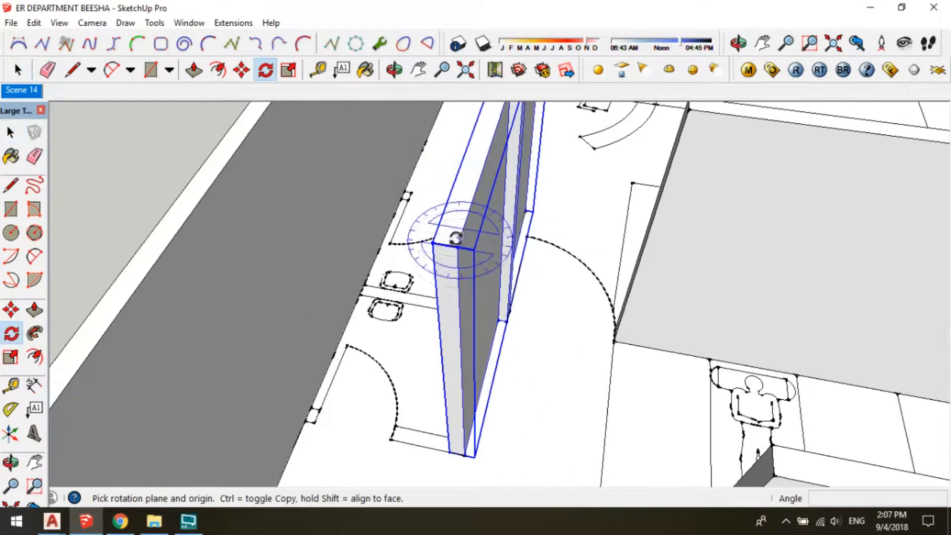
pyautogui.click(457, 247)
pyautogui.click(433, 212)
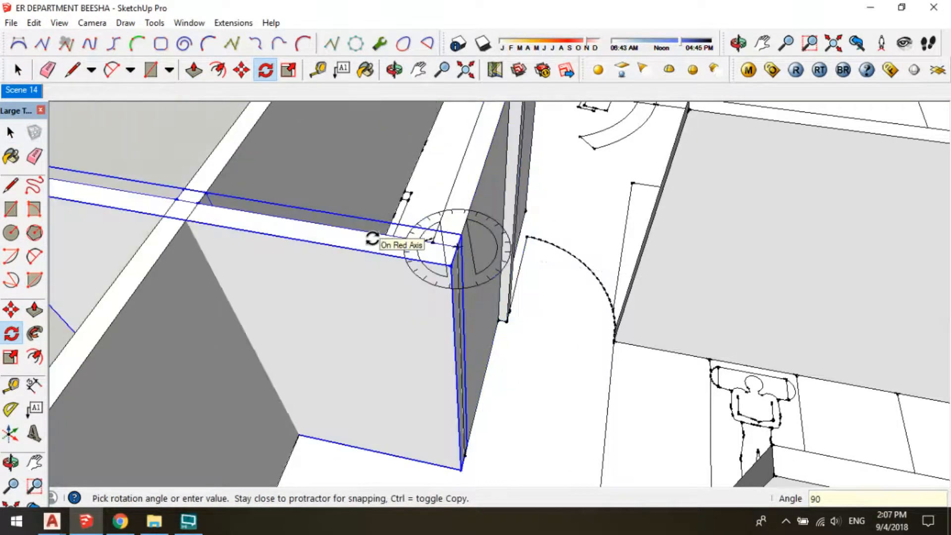
pyautogui.click(371, 238)
pyautogui.press('m')
pyautogui.scroll(3, 435, 455)
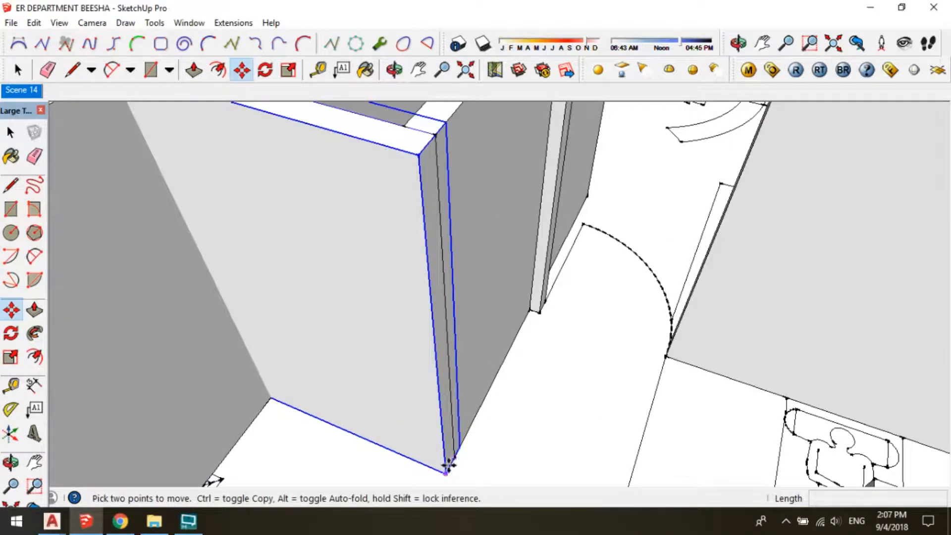
pyautogui.click(418, 148)
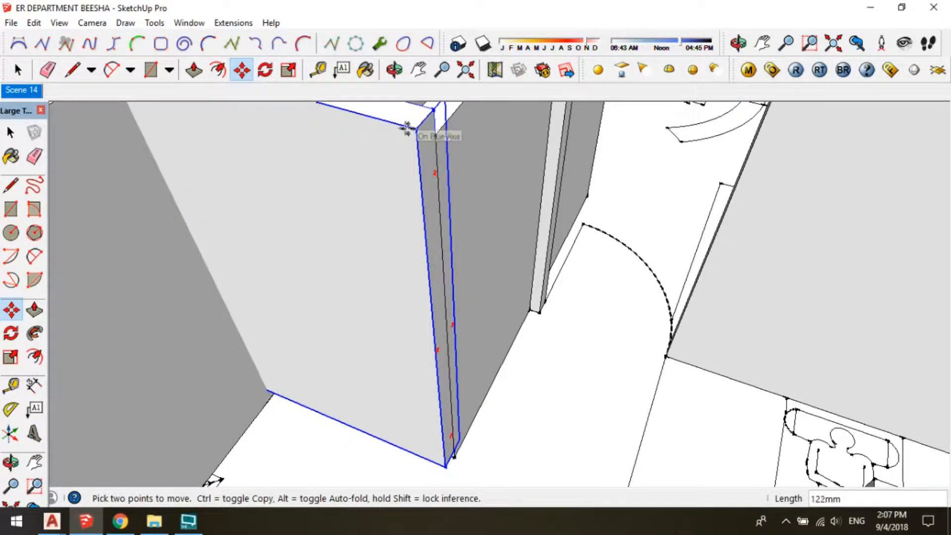
pyautogui.click(402, 128)
# Edit the rotated toilet wall, push its end face back inside the outer wall and delete the leftover geometry
pyautogui.scroll(-5, 677, 275)
pyautogui.moveTo(446, 282); pyautogui.dragTo(624, 277, button='middle')
pyautogui.scroll(3, 387, 255)
pyautogui.press('space')
pyautogui.doubleClick(390, 258)
pyautogui.press('p')
pyautogui.moveTo(397, 267); pyautogui.dragTo(420, 304, button='middle')
pyautogui.scroll(1, 419, 303)
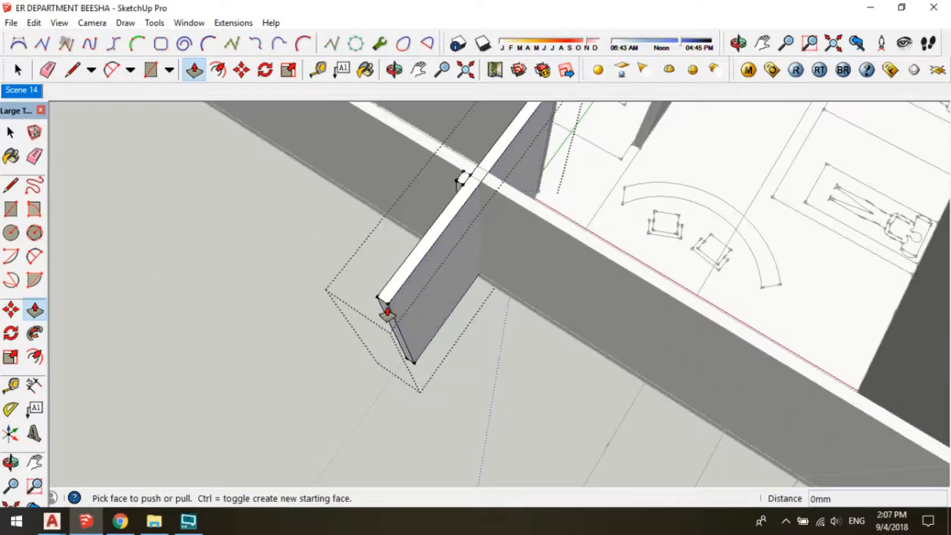
pyautogui.click(388, 312)
pyautogui.keyDown('shift'); pyautogui.moveTo(499, 136); pyautogui.dragTo(446, 223, button='middle'); pyautogui.keyUp('shift')
pyautogui.scroll(2, 442, 218)
pyautogui.scroll(1, 444, 282)
pyautogui.moveTo(443, 282); pyautogui.dragTo(420, 330, button='middle')
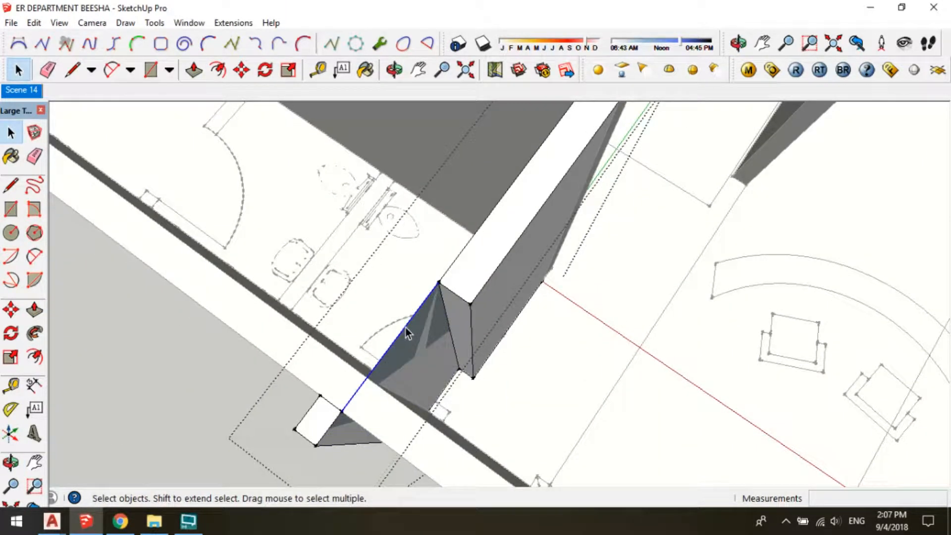
pyautogui.press('Delete')
# Push the short toilet side wall's end face to match the plan's wall end at the door
pyautogui.moveTo(404, 322); pyautogui.dragTo(462, 345, button='middle')
pyautogui.scroll(2, 470, 362)
pyautogui.press('p')
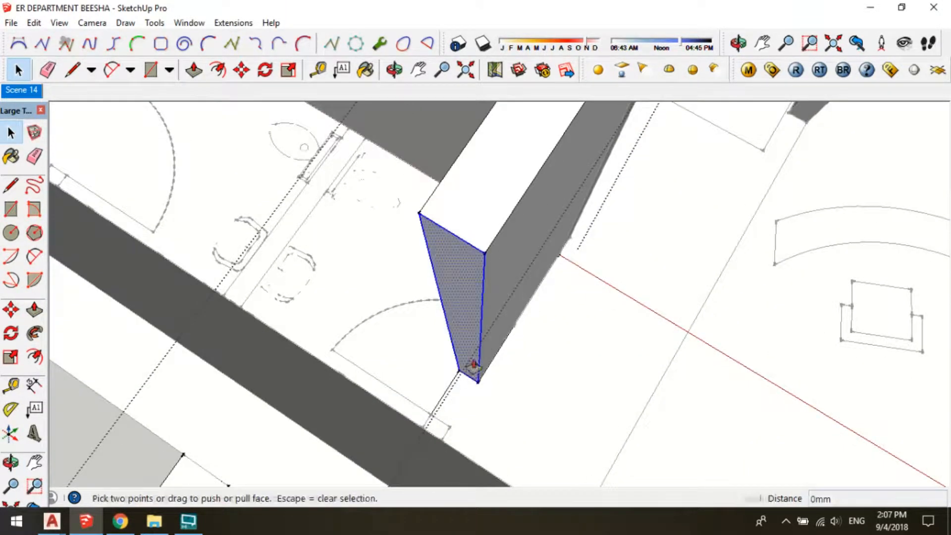
pyautogui.click(474, 364)
pyautogui.scroll(-2, 467, 281)
pyautogui.moveTo(467, 280); pyautogui.dragTo(498, 248, button='middle')
pyautogui.press('space')
pyautogui.scroll(1, 535, 257)
# Draw a 150 by 100 mm rectangle on the toilet door's jamb at the outer wall and extrude it to wall height
pyautogui.moveTo(596, 236); pyautogui.dragTo(531, 314, button='middle')
pyautogui.scroll(3, 503, 299)
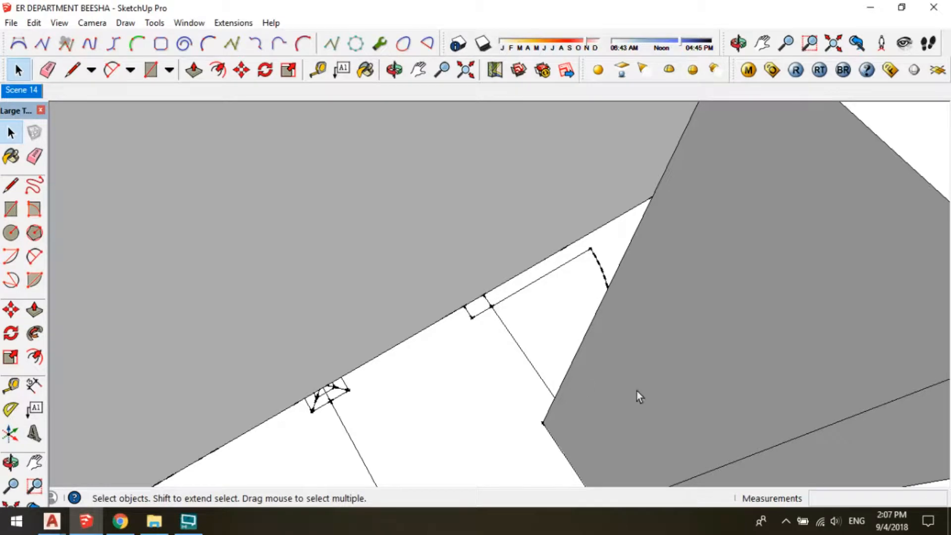
pyautogui.press('r')
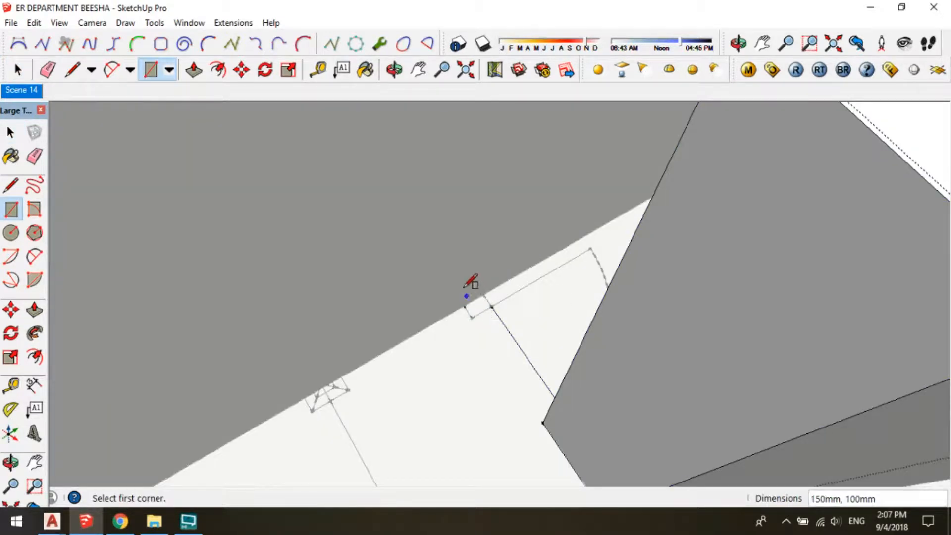
pyautogui.scroll(-3, 466, 287)
pyautogui.press('p')
pyautogui.click(590, 251)
pyautogui.press('space')
# Clear the outer wall out of the way and delete the leftover stub beyond it from the toilet side wall's group
pyautogui.scroll(-5, 486, 212)
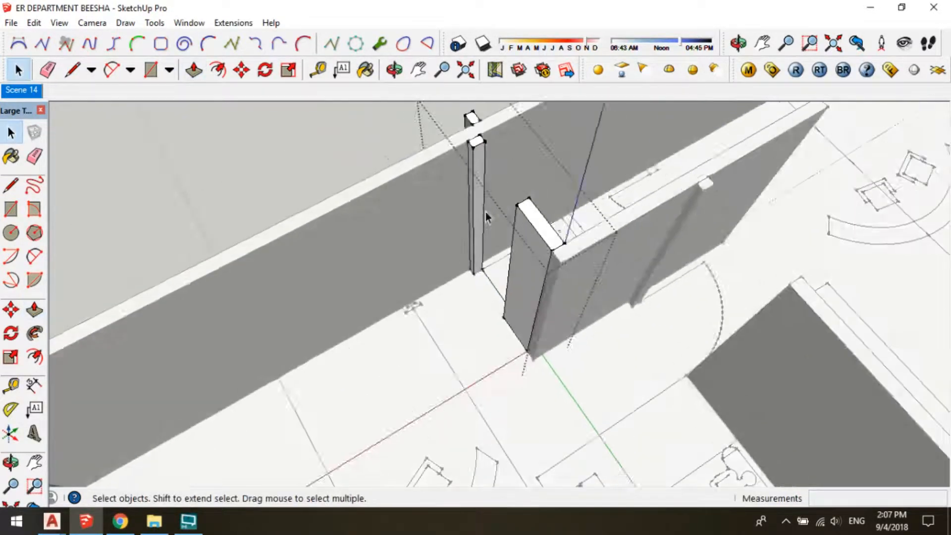
pyautogui.scroll(1, 466, 205)
pyautogui.moveTo(466, 206); pyautogui.dragTo(705, 318, button='middle')
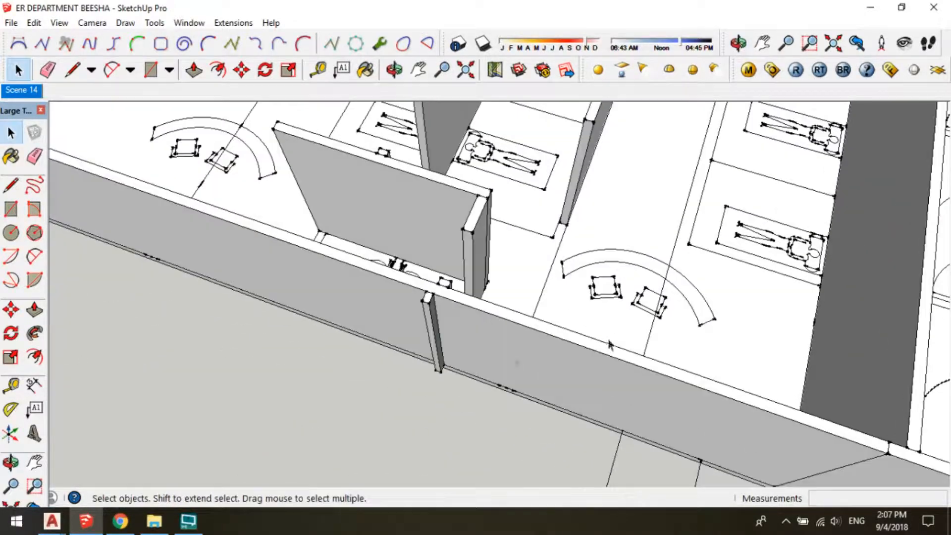
pyautogui.scroll(2, 432, 347)
pyautogui.click(502, 346)
pyautogui.press('Delete')
pyautogui.moveTo(453, 374); pyautogui.dragTo(370, 326, button='middle')
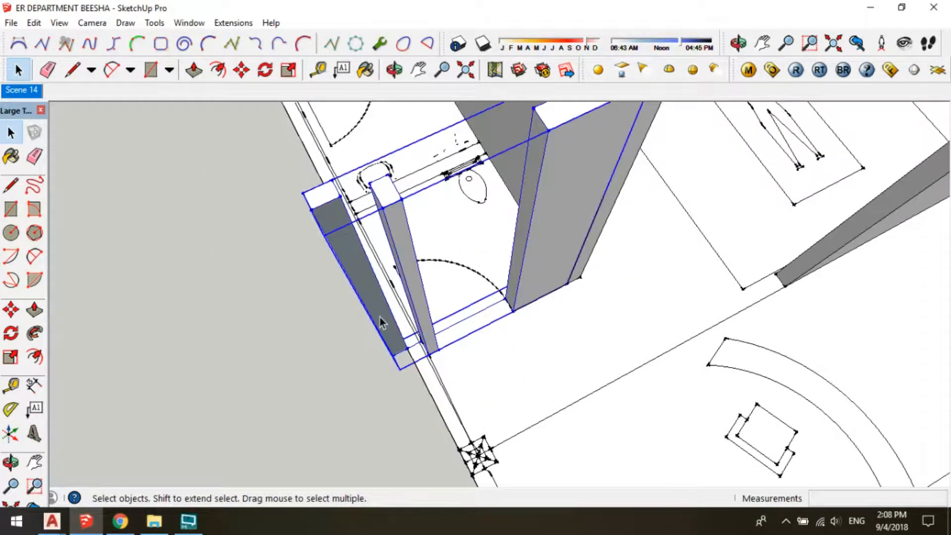
pyautogui.tripleClick(379, 317)
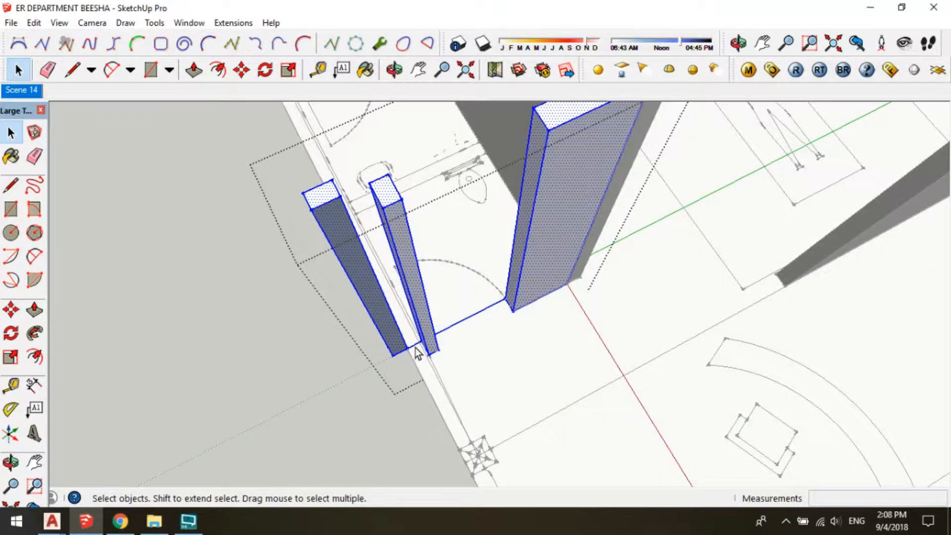
pyautogui.click(416, 351)
pyautogui.click(382, 311)
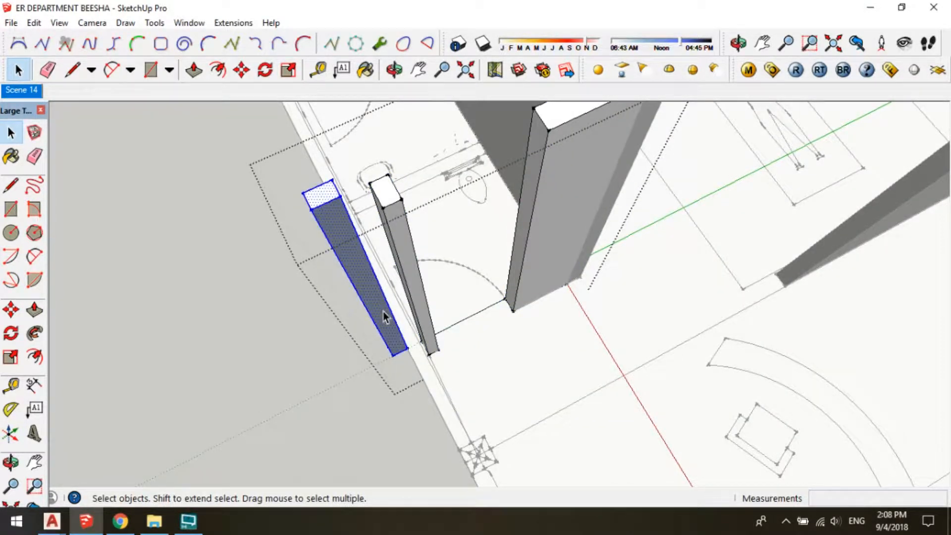
pyautogui.press('Delete')
# Copy the ward's long cross wall onto the plan line alongside the single bed row
pyautogui.scroll(-5, 478, 316)
pyautogui.click(611, 274)
pyautogui.moveTo(743, 317); pyautogui.dragTo(594, 347, button='middle')
pyautogui.keyDown('shift'); pyautogui.moveTo(692, 373); pyautogui.dragTo(431, 317, button='middle'); pyautogui.keyUp('shift')
pyautogui.click(415, 337)
pyautogui.keyDown('shift'); pyautogui.moveTo(417, 349); pyautogui.dragTo(529, 296, button='middle'); pyautogui.keyUp('shift')
pyautogui.scroll(2, 529, 296)
pyautogui.press('m')
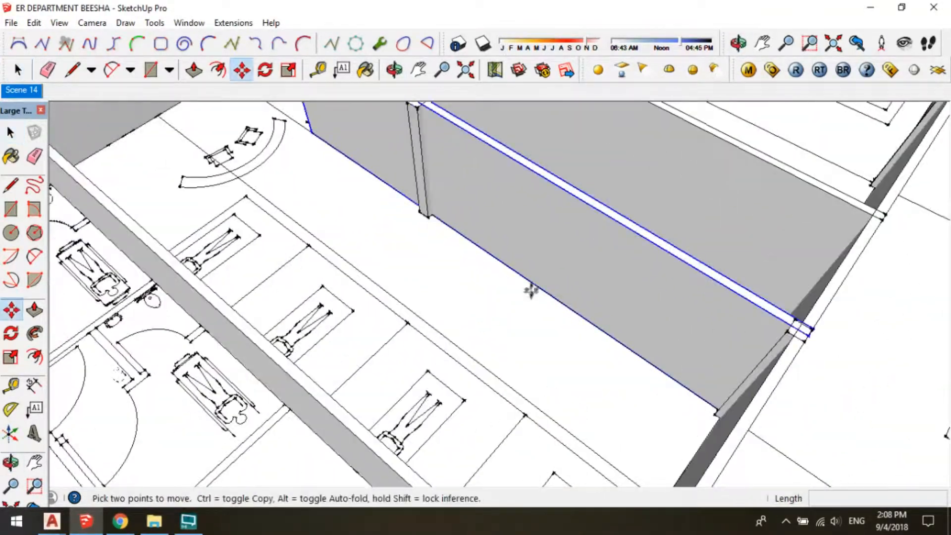
pyautogui.click(529, 284)
pyautogui.press('ctrl')
pyautogui.click(452, 358)
# Edit the copied cross wall and push its end face near the curved desk back 285 mm
pyautogui.moveTo(410, 315); pyautogui.dragTo(499, 377, button='middle')
pyautogui.scroll(2, 499, 377)
pyautogui.press('space')
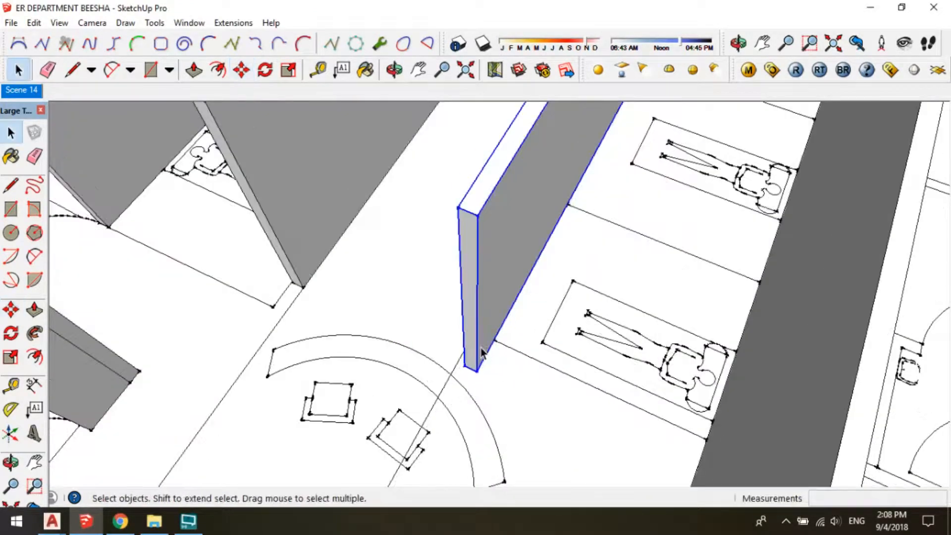
pyautogui.press('p')
pyautogui.press('p')
pyautogui.click(474, 364)
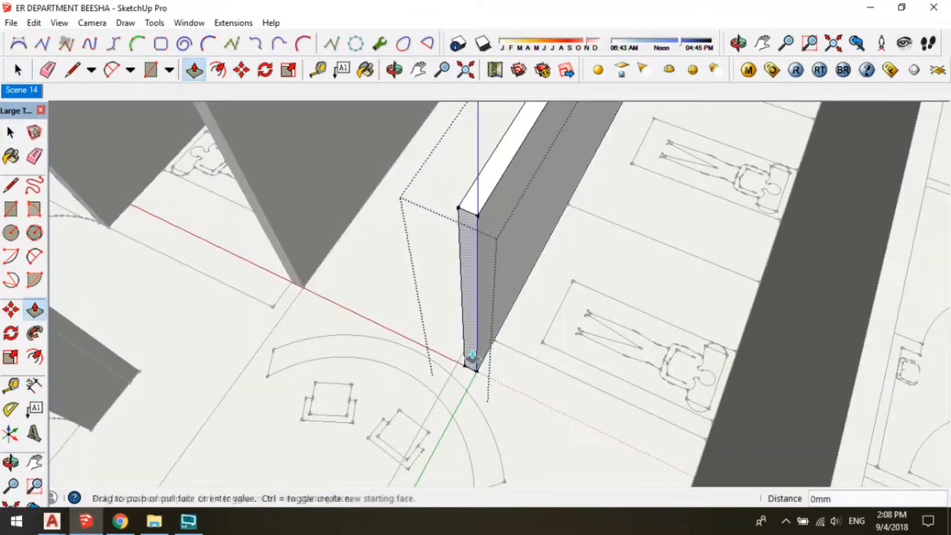
pyautogui.click(495, 213)
pyautogui.scroll(-3, 495, 234)
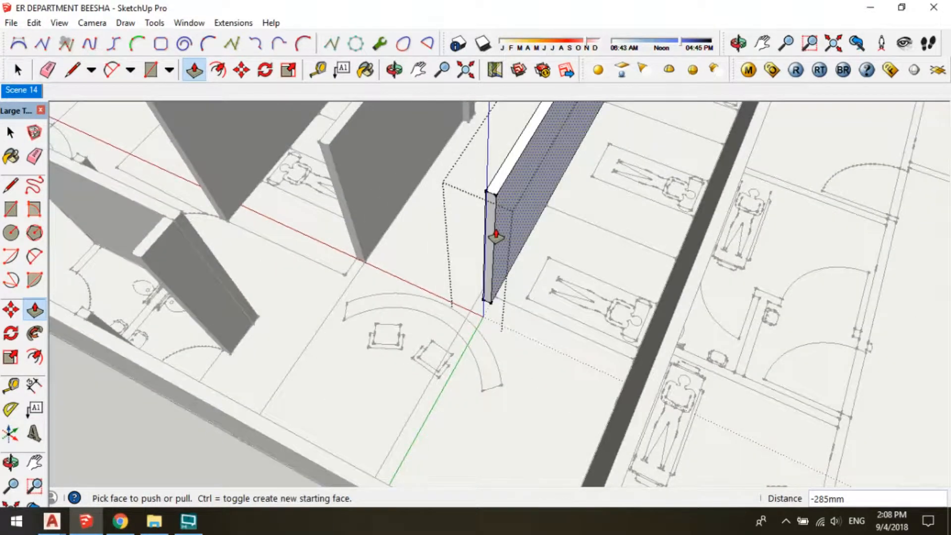
# Delete the copied cross wall alongside the single bed row
pyautogui.press('space')
pyautogui.scroll(-3, 497, 237)
pyautogui.press('Delete')
pyautogui.moveTo(523, 292); pyautogui.dragTo(255, 280, button='middle')
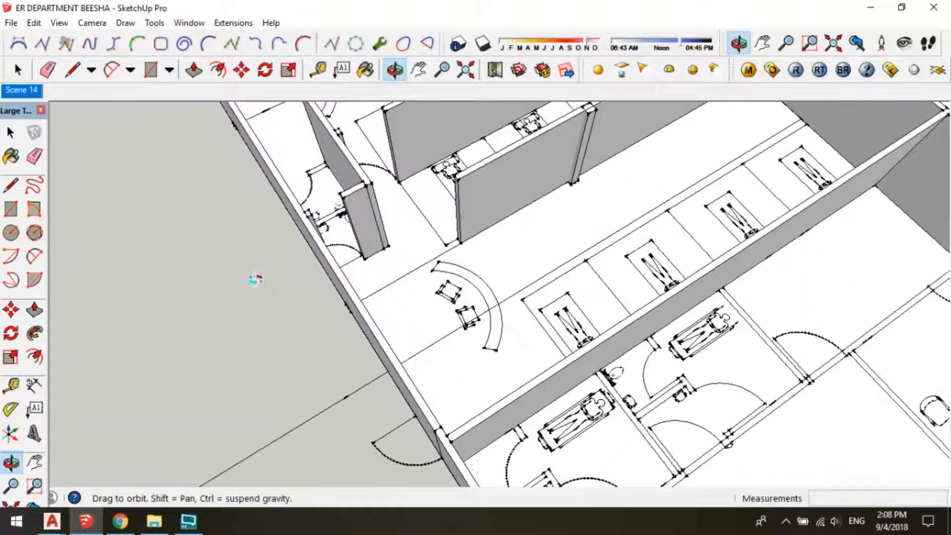
# Draw the rectangular footprint of the dividing wall between the two back-to-back toilets on the plan lines
pyautogui.moveTo(303, 224); pyautogui.dragTo(538, 334, button='middle')
pyautogui.moveTo(554, 375); pyautogui.dragTo(625, 276, button='middle')
pyautogui.moveTo(371, 262); pyautogui.dragTo(607, 277, button='middle')
pyautogui.scroll(2, 548, 255)
pyautogui.scroll(2, 411, 277)
pyautogui.press('t')
pyautogui.scroll(1, 455, 230)
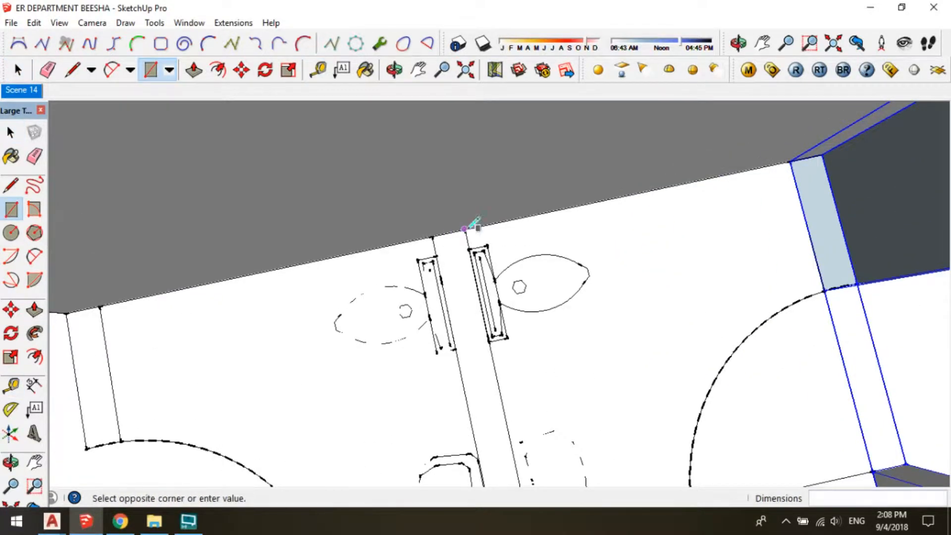
pyautogui.click(464, 229)
pyautogui.scroll(-2, 468, 208)
pyautogui.moveTo(456, 310); pyautogui.dragTo(309, 427, button='middle')
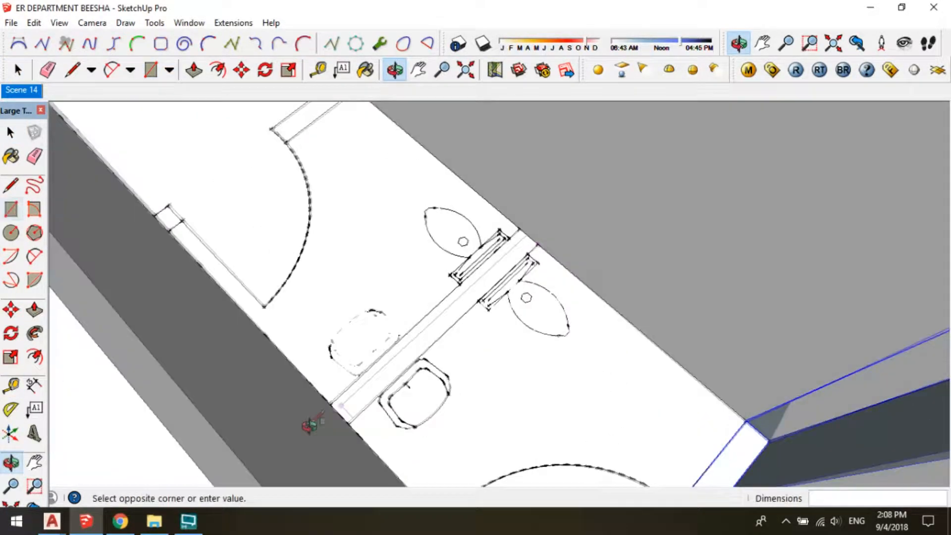
pyautogui.click(331, 405)
pyautogui.press('space')
# Extrude the dividing wall's footprint between the two toilets to 3000 mm
pyautogui.scroll(-1, 389, 385)
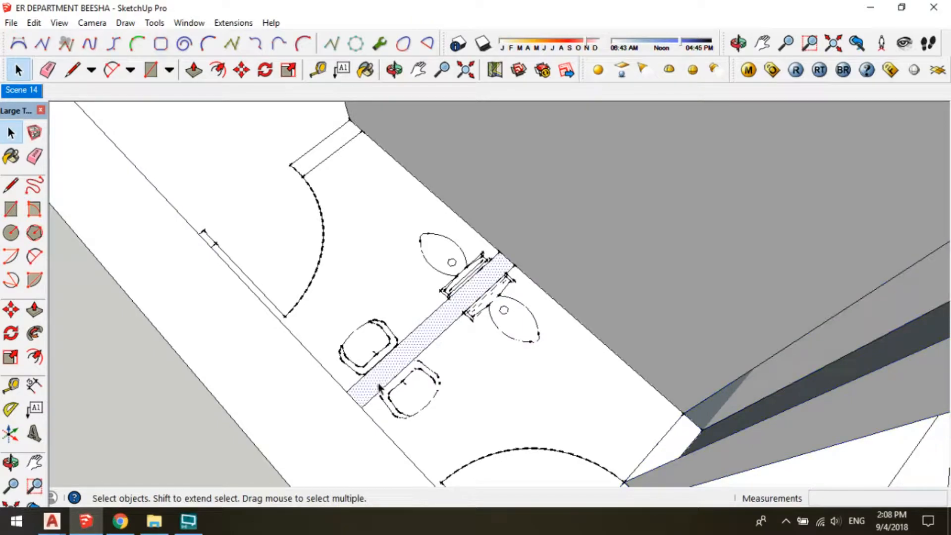
pyautogui.press('p')
pyautogui.click(366, 391)
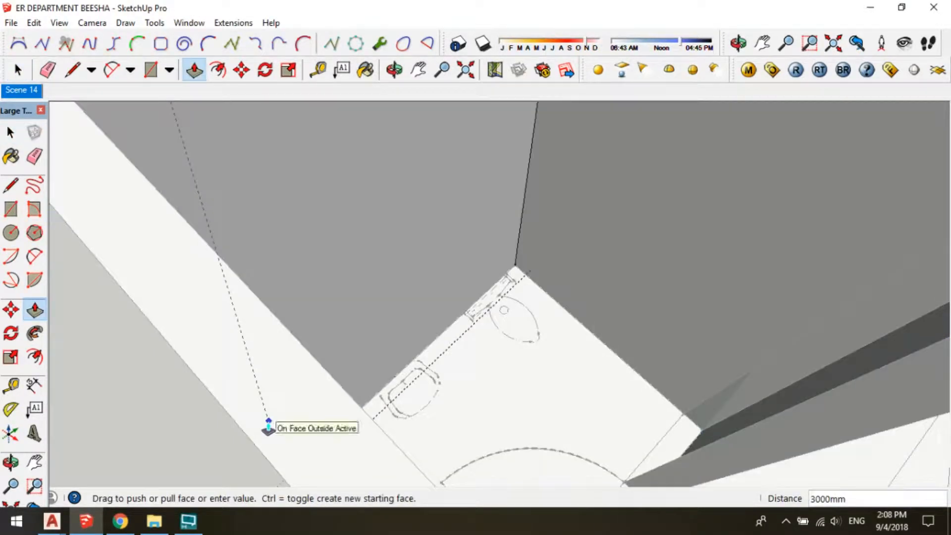
pyautogui.click(267, 422)
pyautogui.press('space')
# Copy the toilet dividing wall 1650 mm to the door end of the toilet
pyautogui.scroll(-4, 371, 356)
pyautogui.moveTo(370, 356); pyautogui.dragTo(564, 268, button='middle')
pyautogui.scroll(3, 488, 334)
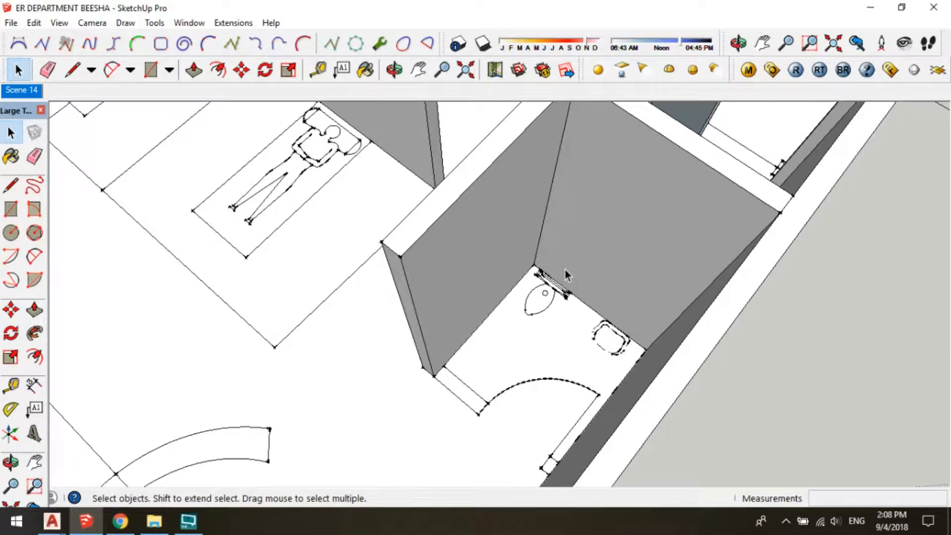
pyautogui.click(535, 263)
pyautogui.press('ctrl')
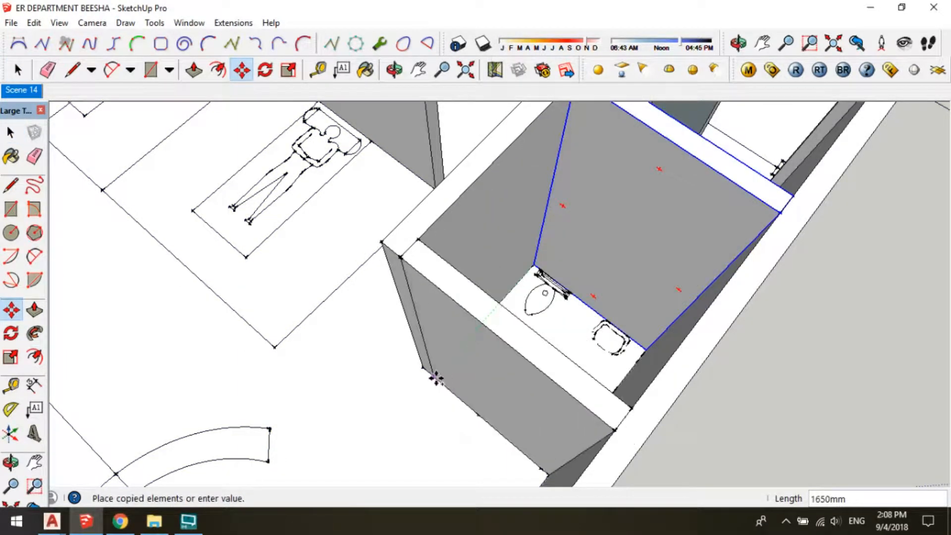
pyautogui.click(434, 377)
pyautogui.press('space')
pyautogui.scroll(-1, 492, 298)
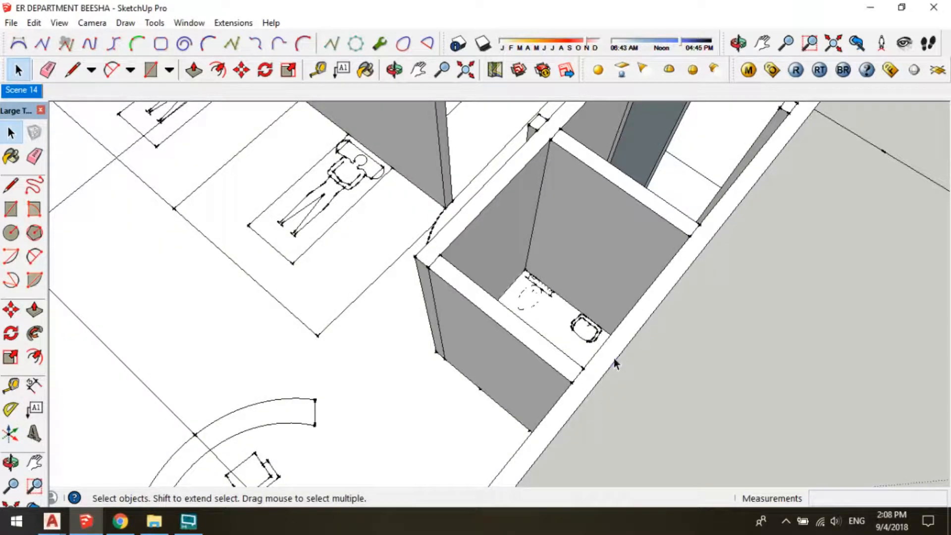
# Clear the outer wall out of the way and push the copied wall's end face back to the toilet door's jamb
pyautogui.click(614, 361)
pyautogui.moveTo(614, 363); pyautogui.dragTo(500, 347, button='middle')
pyautogui.scroll(3, 499, 346)
pyautogui.press('p')
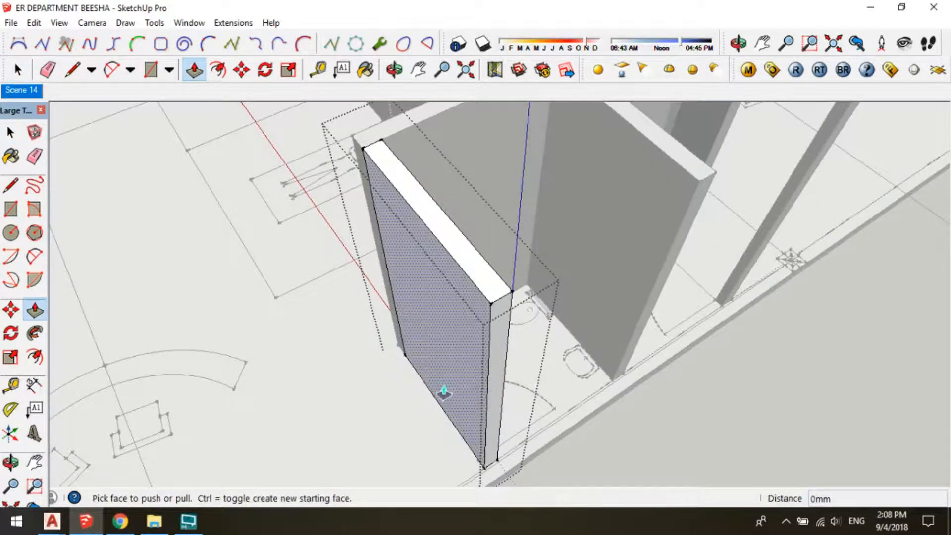
pyautogui.moveTo(467, 344); pyautogui.dragTo(434, 403)
pyautogui.press('space')
pyautogui.moveTo(403, 322); pyautogui.dragTo(565, 439, button='middle')
pyautogui.click(571, 416)
# Draw the small jamb rectangle between the toilet door and the outer wall and extrude it up to wall height
pyautogui.scroll(2, 571, 416)
pyautogui.scroll(5, 608, 417)
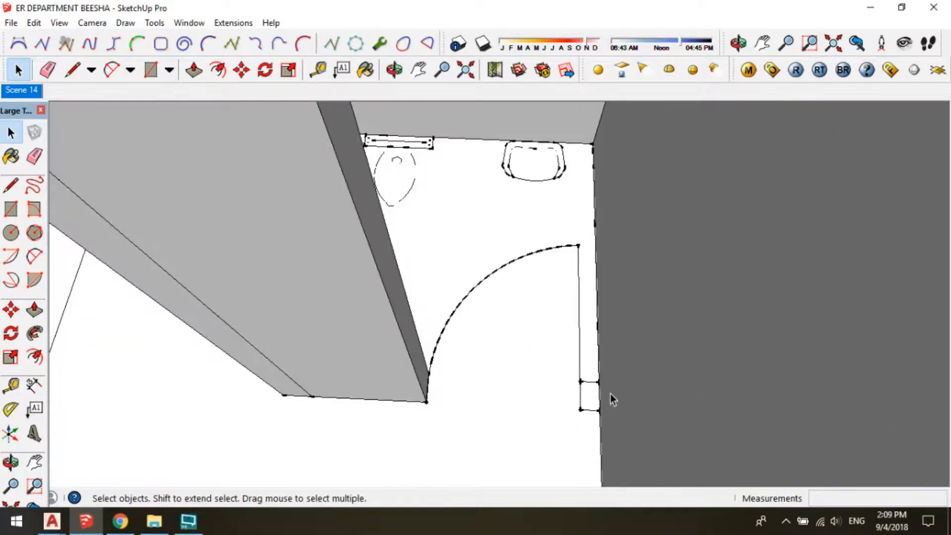
pyautogui.press('r')
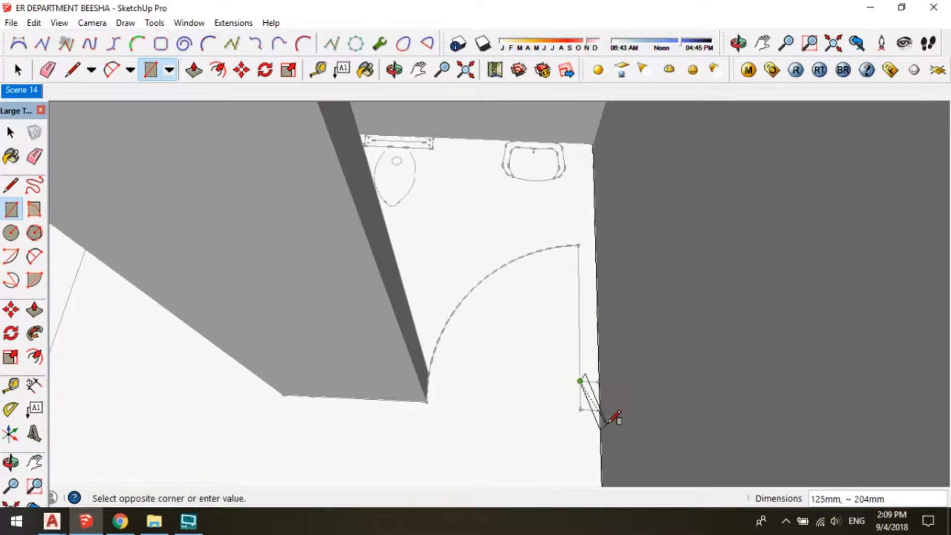
pyautogui.scroll(-2, 595, 403)
pyautogui.press('p')
pyautogui.moveTo(590, 395); pyautogui.dragTo(484, 218)
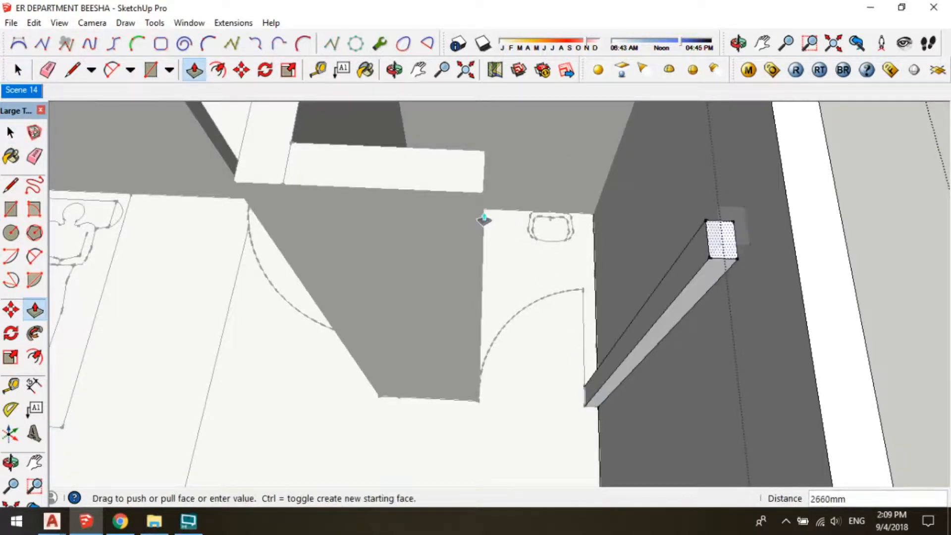
pyautogui.click(447, 193)
pyautogui.press('space')
pyautogui.click(669, 248)
# Copy the column at the ward's long wall onto the grid mark in the middle of the ward
pyautogui.scroll(-7, 733, 254)
pyautogui.keyDown('shift'); pyautogui.moveTo(441, 211); pyautogui.dragTo(588, 193, button='middle'); pyautogui.keyUp('shift')
pyautogui.scroll(-2, 588, 193)
pyautogui.moveTo(715, 302); pyautogui.dragTo(443, 283, button='middle')
pyautogui.scroll(4, 443, 282)
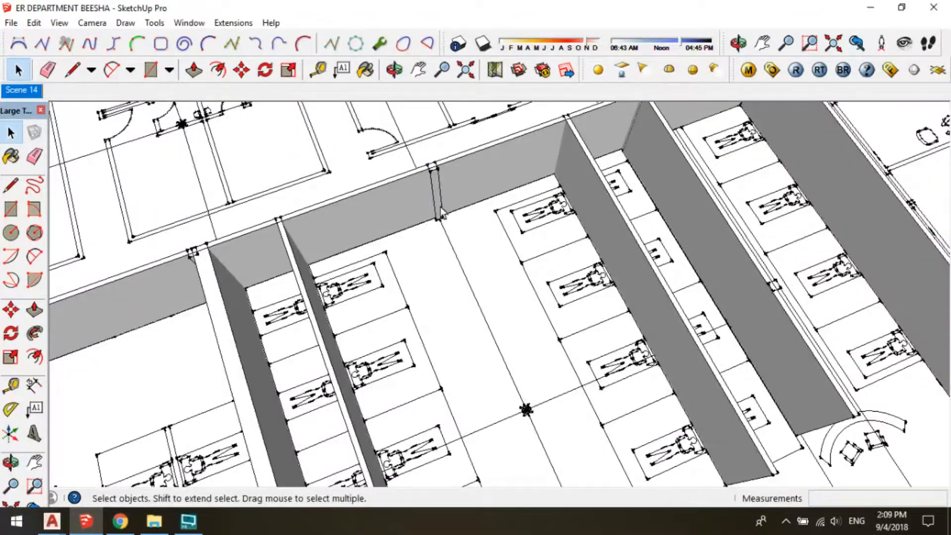
pyautogui.press('m')
pyautogui.press('ctrl')
pyautogui.click(444, 223)
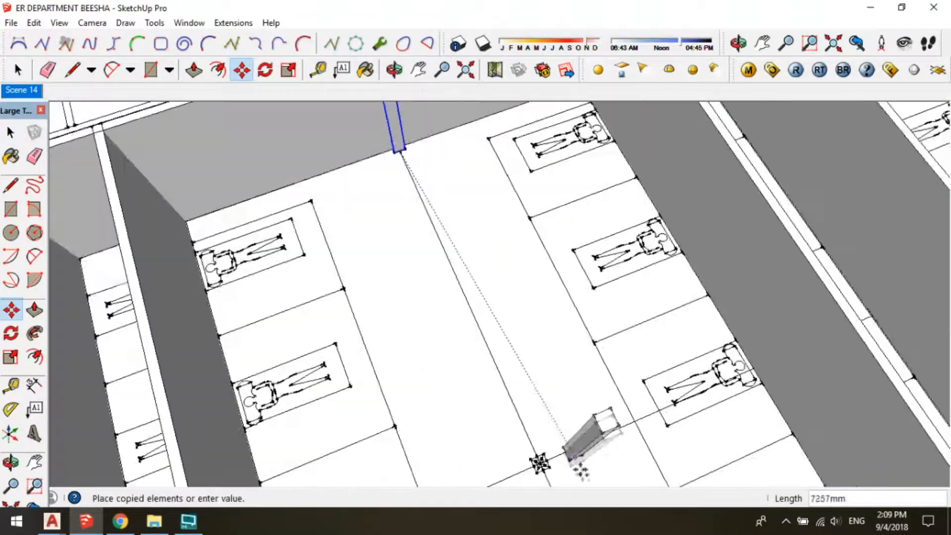
pyautogui.scroll(5, 543, 459)
pyautogui.click(459, 317)
pyautogui.press('space')
pyautogui.scroll(-8, 492, 276)
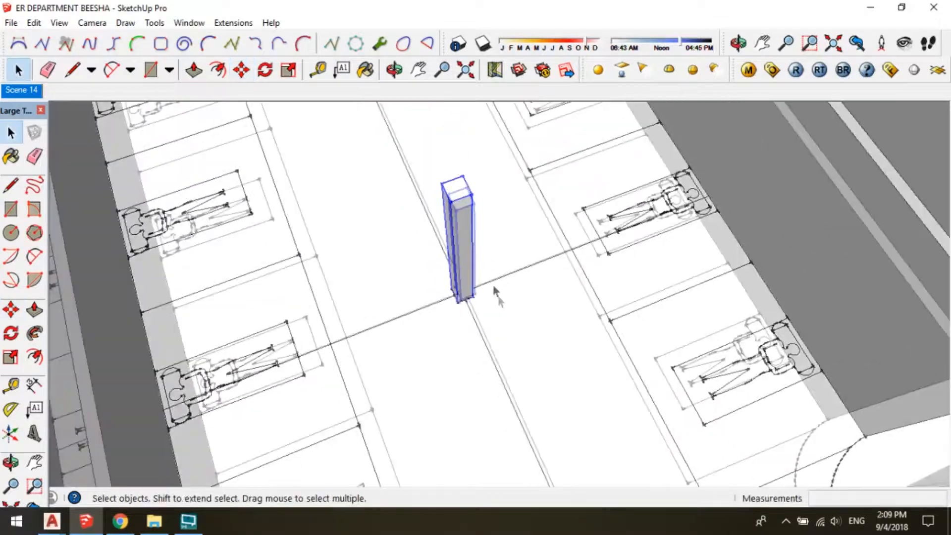
# Copy the ward's long wall onto the partition line between the back-to-back beds of the neighbouring ward
pyautogui.moveTo(492, 276); pyautogui.dragTo(347, 317, button='middle')
pyautogui.scroll(2, 251, 310)
pyautogui.keyDown('shift'); pyautogui.moveTo(252, 309); pyautogui.dragTo(414, 272, button='middle'); pyautogui.keyUp('shift')
pyautogui.scroll(3, 556, 288)
pyautogui.moveTo(556, 289); pyautogui.dragTo(514, 212, button='middle')
pyautogui.scroll(3, 513, 213)
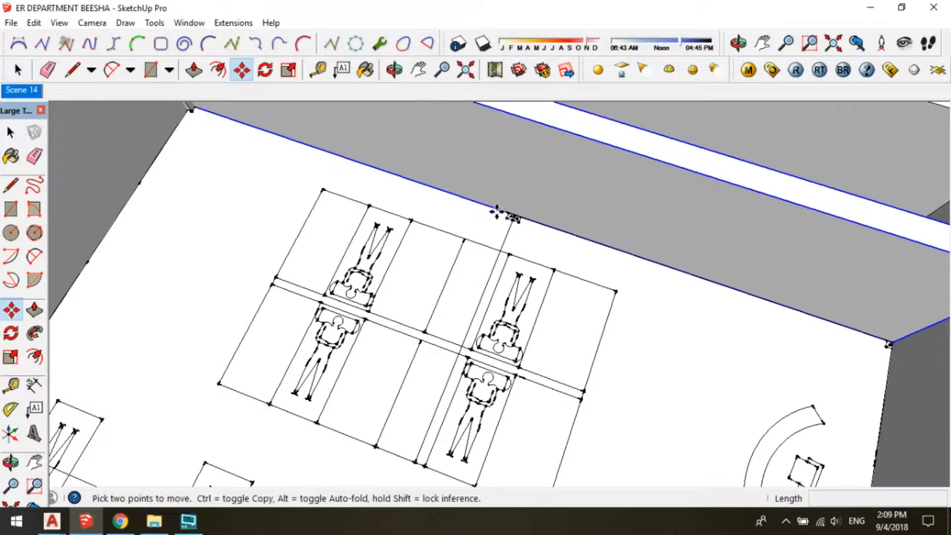
pyautogui.click(497, 211)
pyautogui.press('ctrl')
pyautogui.click(450, 348)
pyautogui.moveTo(527, 323); pyautogui.dragTo(382, 324, button='middle')
pyautogui.hotkey('ctrl', 'z')
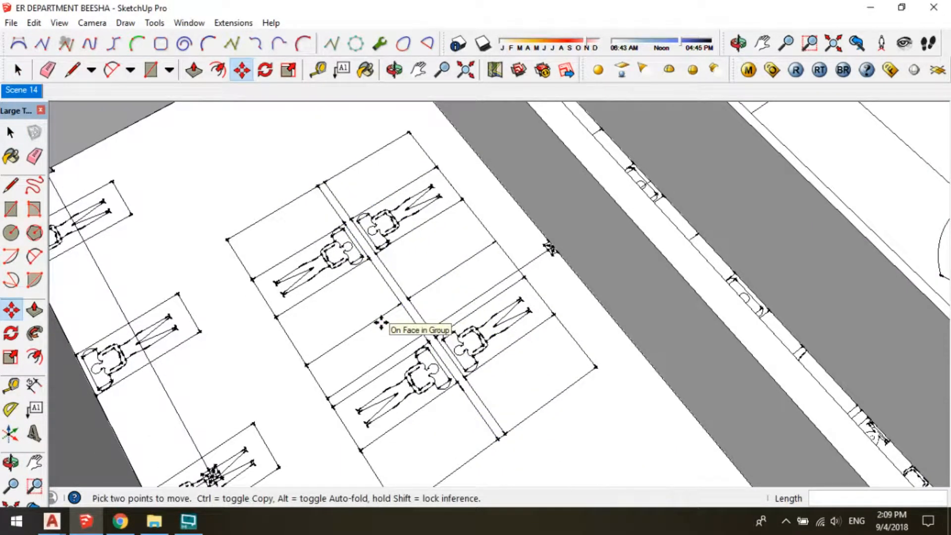
pyautogui.hotkey('ctrl', 'y')
# Edit the copied wall and push its long side face in to thin it to the bed partition's plan lines
pyautogui.scroll(-3, 469, 255)
pyautogui.moveTo(469, 255); pyautogui.dragTo(238, 257, button='middle')
pyautogui.scroll(2, 445, 291)
pyautogui.press('space')
pyautogui.doubleClick(450, 288)
pyautogui.press('p')
pyautogui.moveTo(459, 321); pyautogui.dragTo(398, 283, button='middle')
pyautogui.click(398, 283)
pyautogui.click(337, 384)
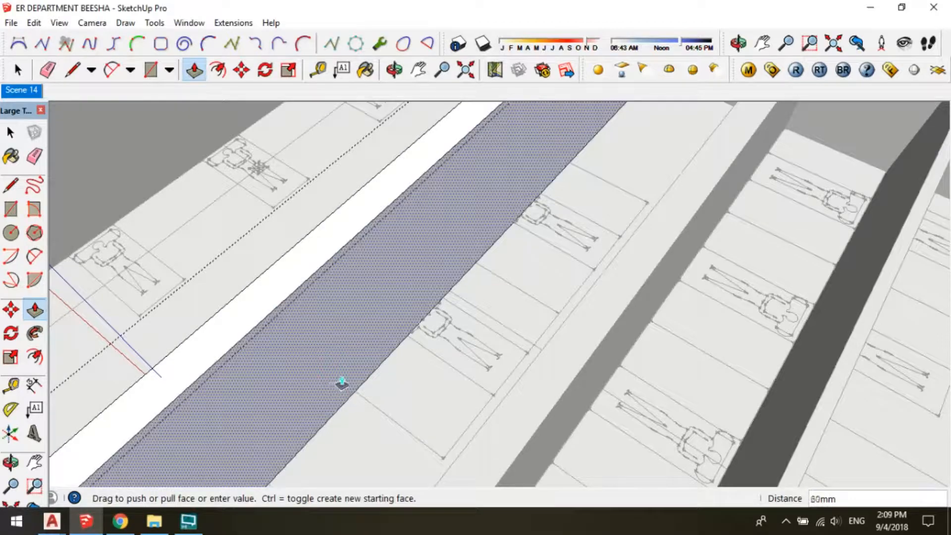
pyautogui.click(342, 382)
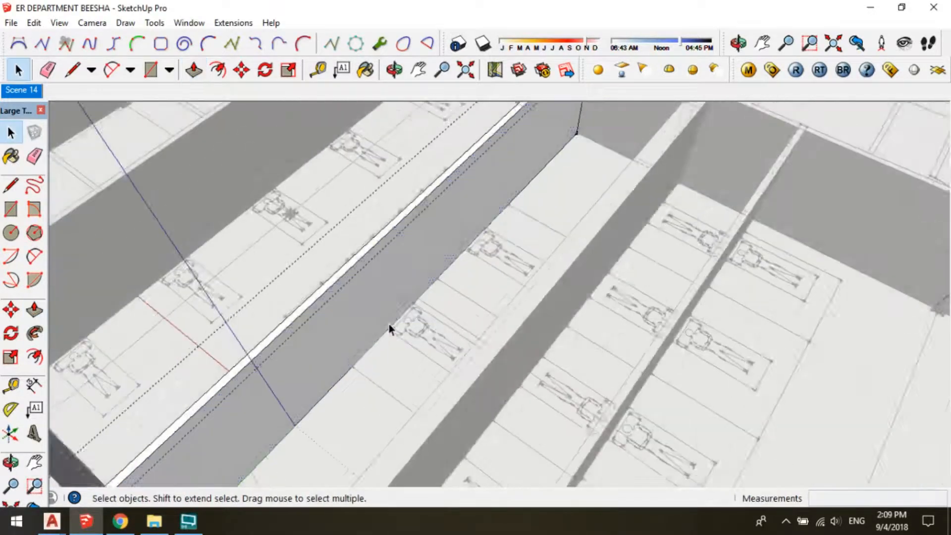
# Clear the outer wall out of the way and push the thin partition's desk-side end back to the bed bays' edge
pyautogui.moveTo(388, 324); pyautogui.dragTo(319, 411, button='middle')
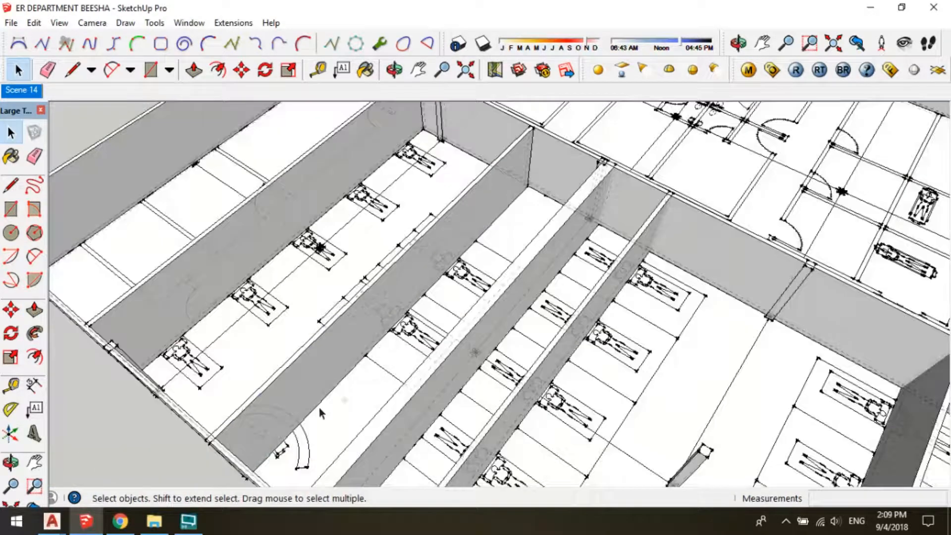
pyautogui.moveTo(170, 410); pyautogui.dragTo(282, 408, button='middle')
pyautogui.click(283, 408)
pyautogui.scroll(1, 282, 409)
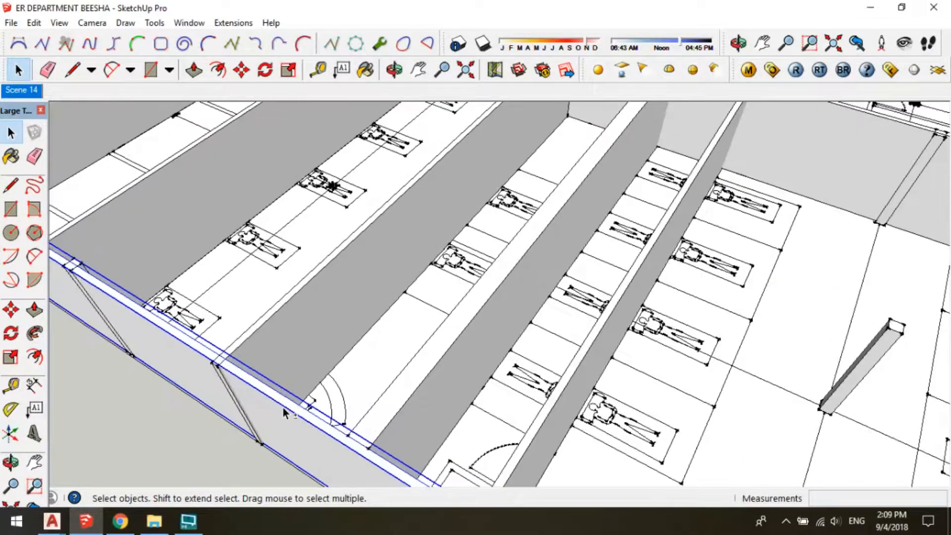
pyautogui.press('Delete')
pyautogui.doubleClick(263, 366)
pyautogui.moveTo(263, 366); pyautogui.dragTo(303, 383, button='middle')
pyautogui.press('p')
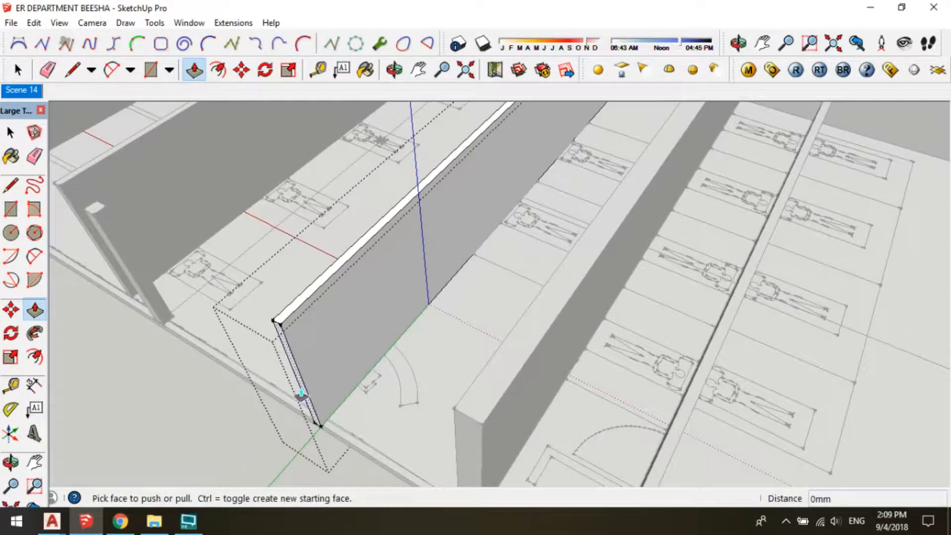
pyautogui.moveTo(301, 394); pyautogui.dragTo(495, 208)
pyautogui.click(472, 254)
pyautogui.moveTo(484, 238); pyautogui.dragTo(251, 261, button='middle')
pyautogui.scroll(-2, 299, 227)
pyautogui.press('space')
pyautogui.press('Escape')
# Clear the wall at the partition's other end and push that end face back about 3416 mm to the last bed bay
pyautogui.scroll(1, 619, 278)
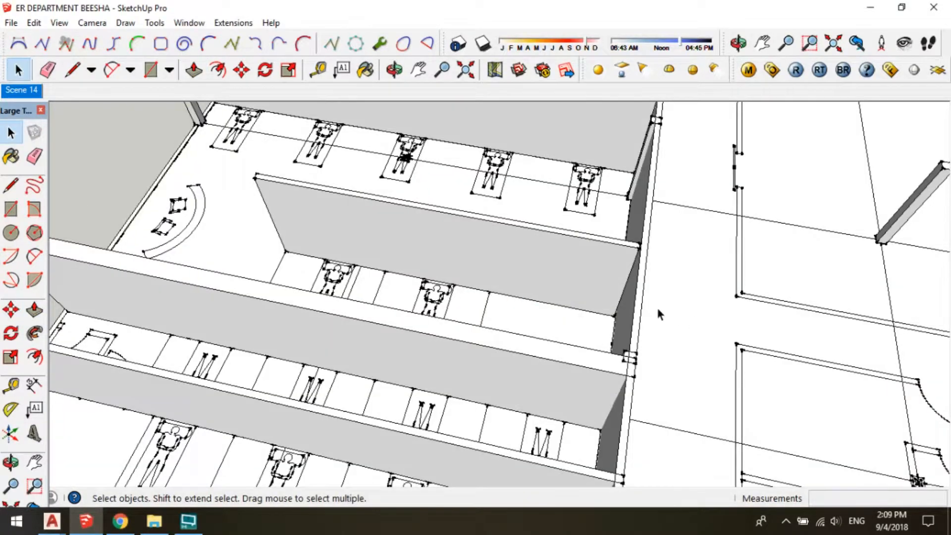
pyautogui.moveTo(658, 310); pyautogui.dragTo(504, 360, button='middle')
pyautogui.click(597, 382)
pyautogui.press('Delete')
pyautogui.scroll(1, 596, 381)
pyautogui.doubleClick(563, 363)
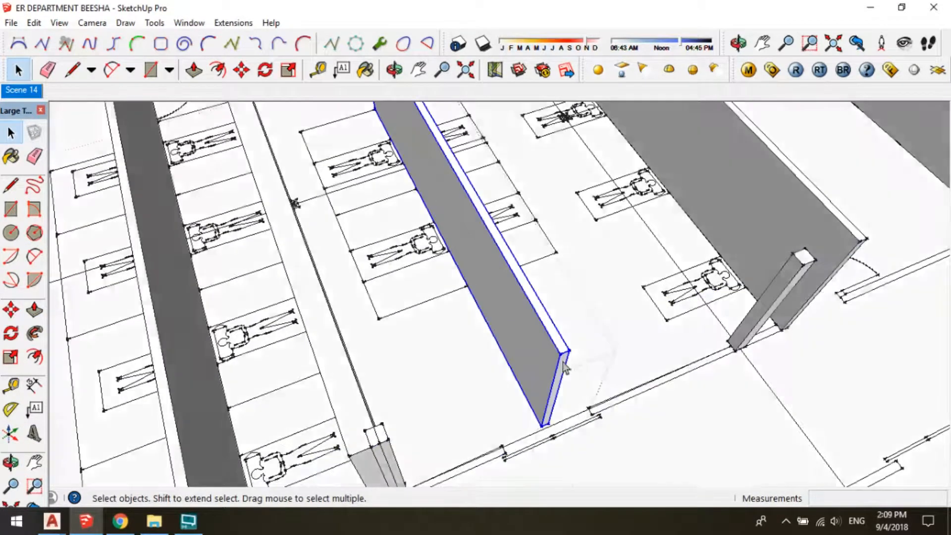
pyautogui.press('p')
pyautogui.scroll(1, 564, 376)
pyautogui.click(558, 388)
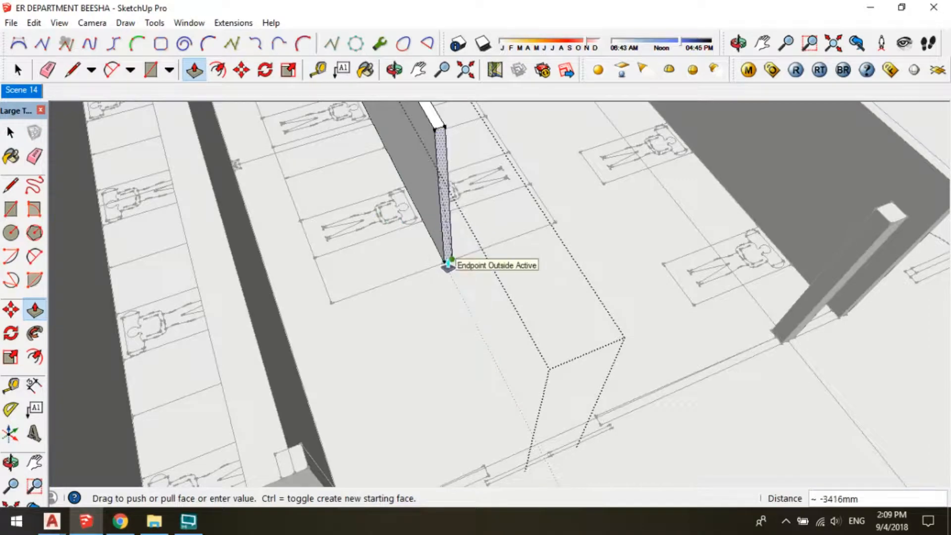
pyautogui.click(447, 265)
pyautogui.press('space')
pyautogui.press('Escape')
pyautogui.scroll(-3, 452, 260)
pyautogui.moveTo(470, 283)
pyautogui.mouseDown(button='middle')
pyautogui.moveTo(459, 301)
pyautogui.moveTo(466, 296)
pyautogui.mouseUp(button='middle')
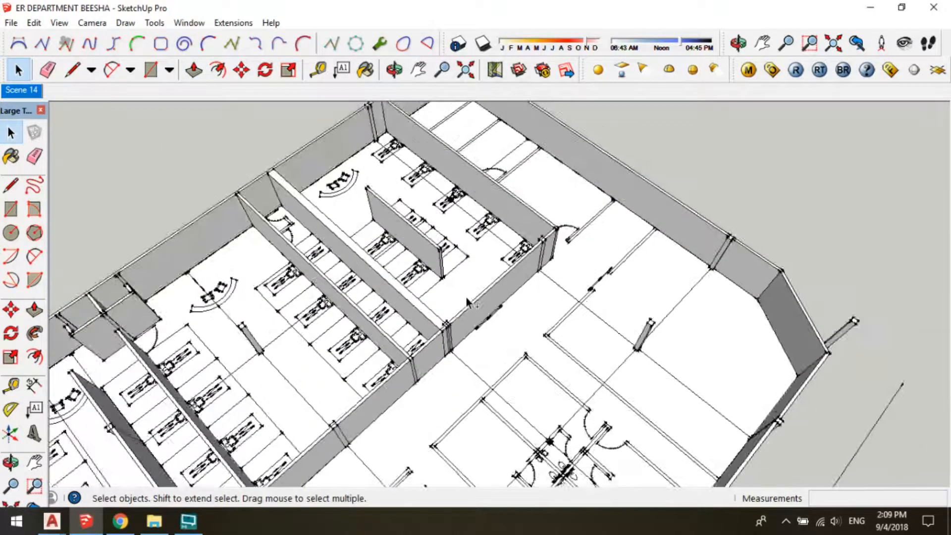
pyautogui.scroll(-3, 466, 296)
pyautogui.click(189, 520)
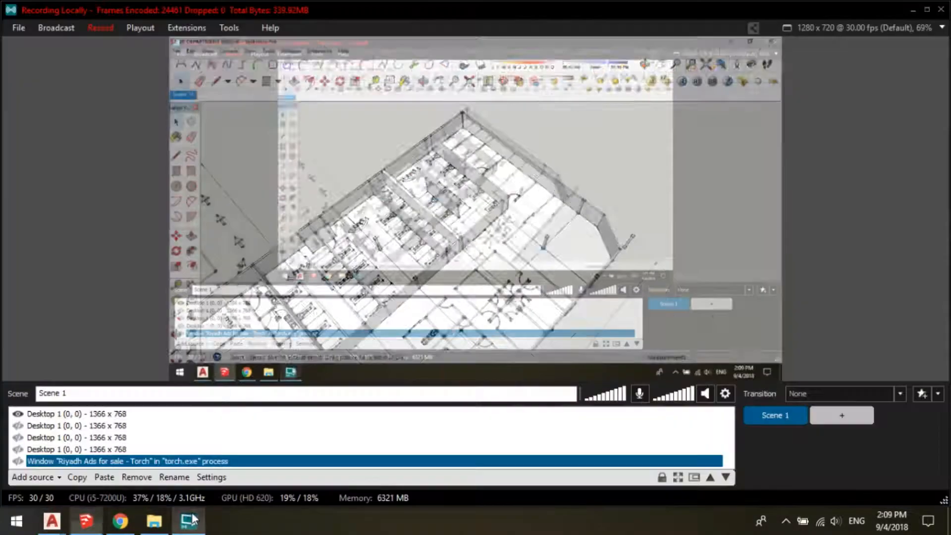
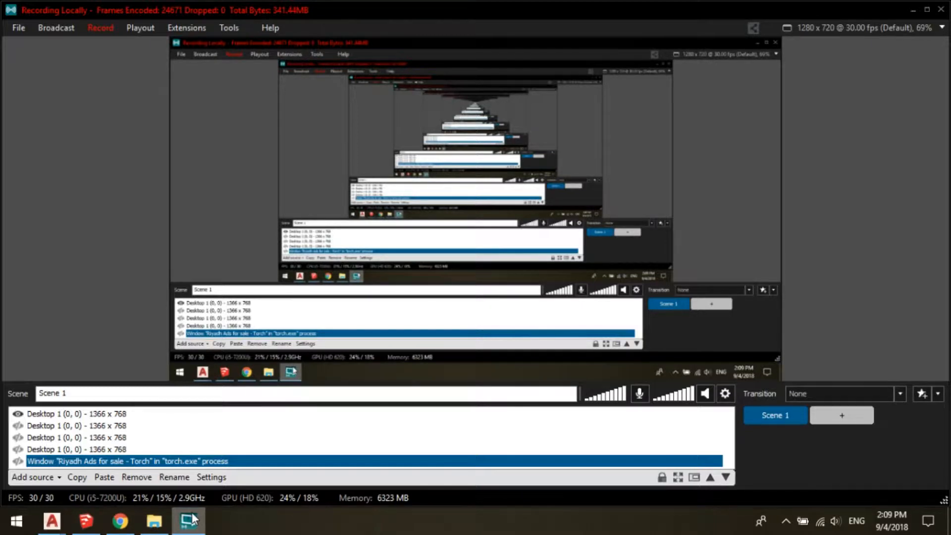
pyautogui.click(192, 518)
# Try to rotate a long wall crosswise over the bed rows, then undo the rotation
pyautogui.moveTo(479, 342)
pyautogui.mouseDown(button='middle')
pyautogui.moveTo(464, 280)
pyautogui.moveTo(503, 327)
pyautogui.moveTo(444, 357)
pyautogui.moveTo(552, 403)
pyautogui.mouseUp(button='middle')
pyautogui.scroll(3, 548, 215)
pyautogui.scroll(2, 550, 215)
pyautogui.click(529, 252)
pyautogui.scroll(1, 528, 253)
pyautogui.moveTo(526, 253); pyautogui.dragTo(436, 278, button='middle')
pyautogui.scroll(1, 515, 292)
pyautogui.press('q')
pyautogui.moveTo(514, 288); pyautogui.dragTo(549, 334)
pyautogui.press('Return')
pyautogui.scroll(-2, 465, 351)
pyautogui.moveTo(287, 340); pyautogui.dragTo(591, 365, button='middle')
pyautogui.scroll(1, 430, 319)
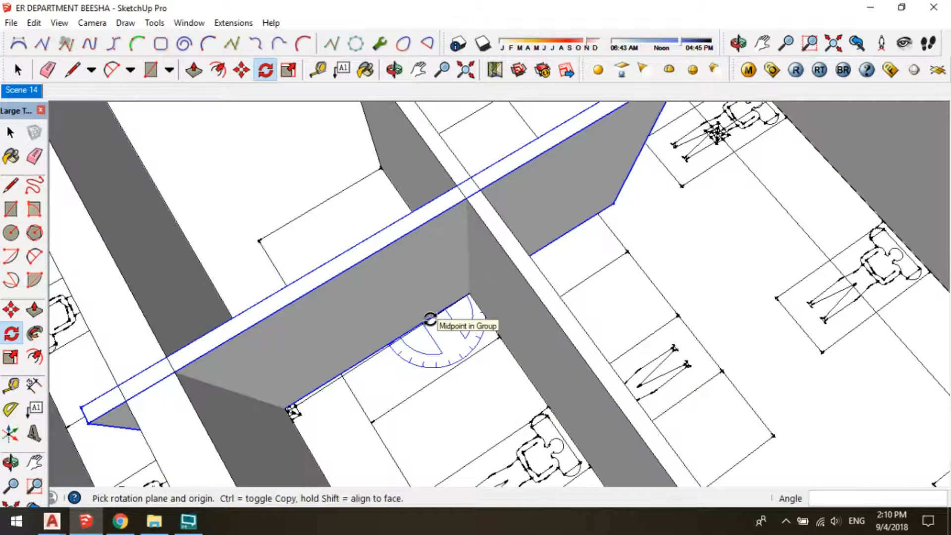
pyautogui.hotkey('ctrl', 'z')
pyautogui.moveTo(397, 363); pyautogui.dragTo(465, 226, button='middle')
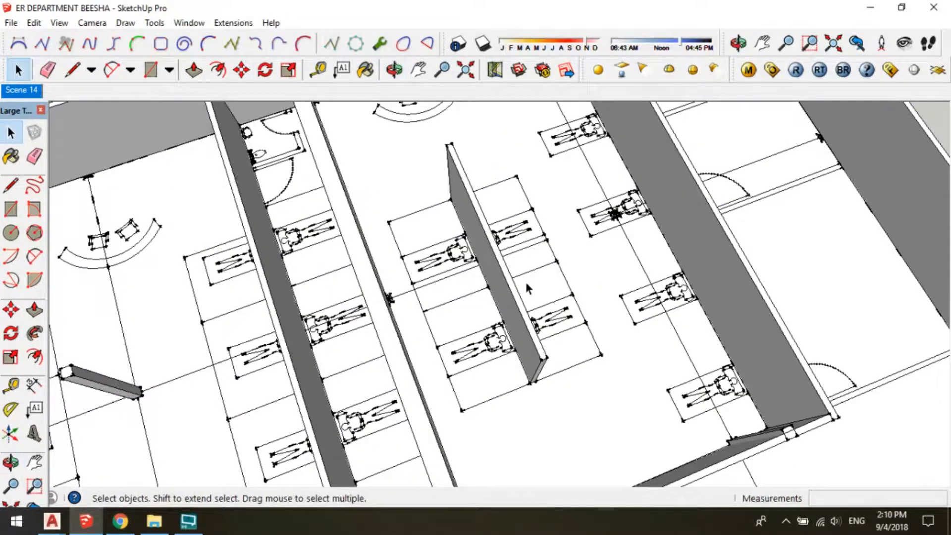
# Copy the long wall behind the enclosed patient rooms onto the plan line along the rooms' door side
pyautogui.moveTo(525, 282); pyautogui.dragTo(201, 211, button='middle')
pyautogui.scroll(-3, 478, 273)
pyautogui.keyDown('shift'); pyautogui.moveTo(478, 272); pyautogui.dragTo(708, 483, button='middle'); pyautogui.keyUp('shift')
pyautogui.scroll(1, 533, 298)
pyautogui.moveTo(532, 386); pyautogui.dragTo(732, 403, button='middle')
pyautogui.scroll(6, 567, 253)
pyautogui.moveTo(713, 262); pyautogui.dragTo(906, 300, button='middle')
pyautogui.scroll(2, 644, 193)
pyautogui.keyDown('shift'); pyautogui.moveTo(396, 169); pyautogui.dragTo(707, 222, button='middle'); pyautogui.keyUp('shift')
pyautogui.click(711, 220)
pyautogui.press('m')
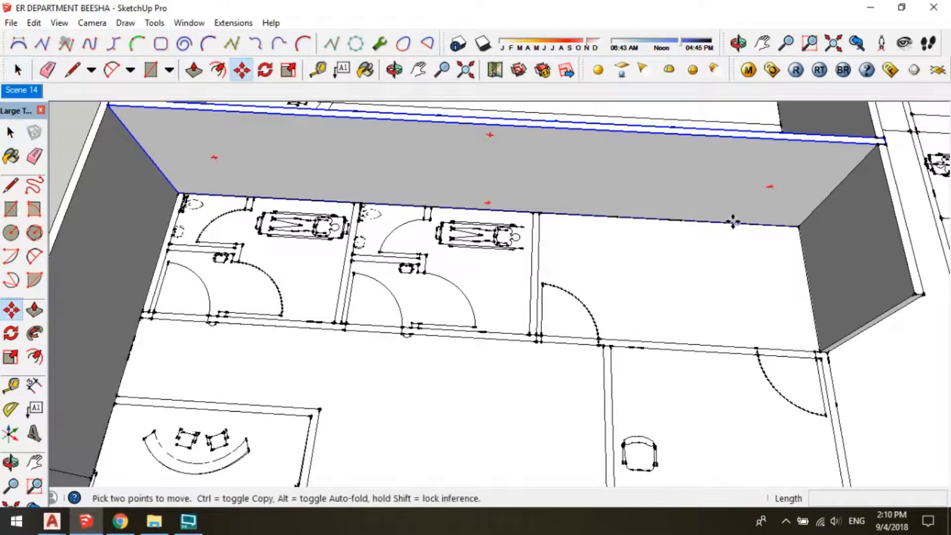
pyautogui.press('ctrl')
pyautogui.click(733, 223)
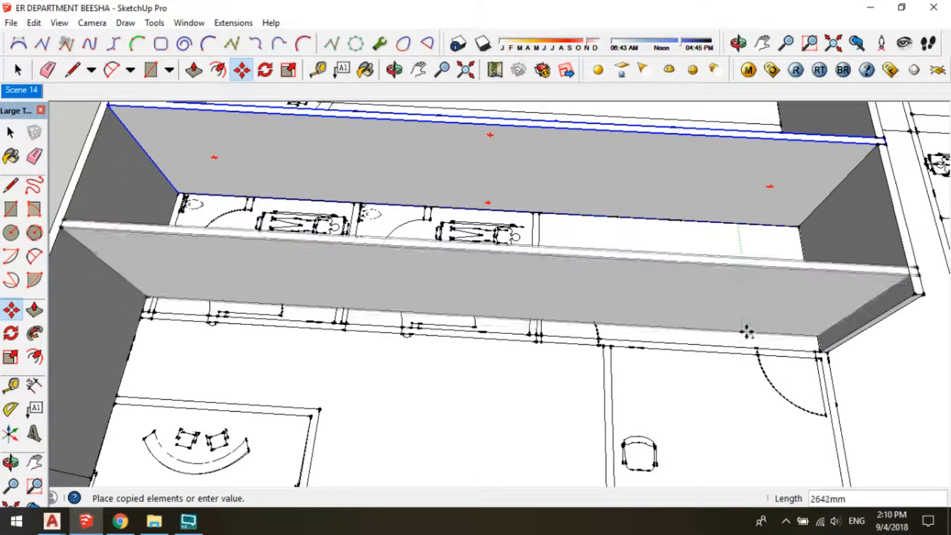
pyautogui.moveTo(747, 354); pyautogui.dragTo(466, 374, button='middle')
pyautogui.scroll(-5, 431, 274)
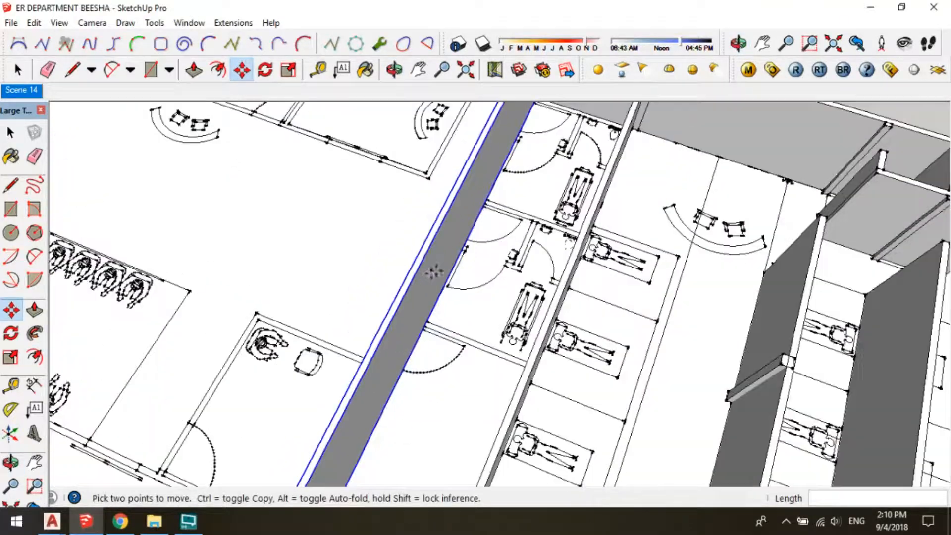
pyautogui.moveTo(426, 348); pyautogui.dragTo(515, 322, button='middle')
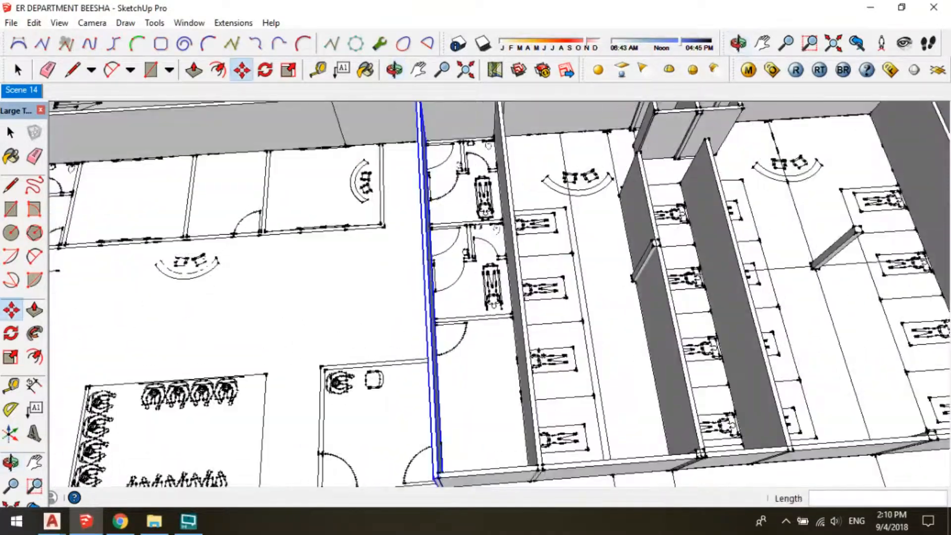
# Draw a rectangle over the cross-wall strip between the two long walls at the foot of the stretcher room and select its face
pyautogui.press('space')
pyautogui.scroll(5, 512, 322)
pyautogui.scroll(2, 448, 309)
pyautogui.press('r')
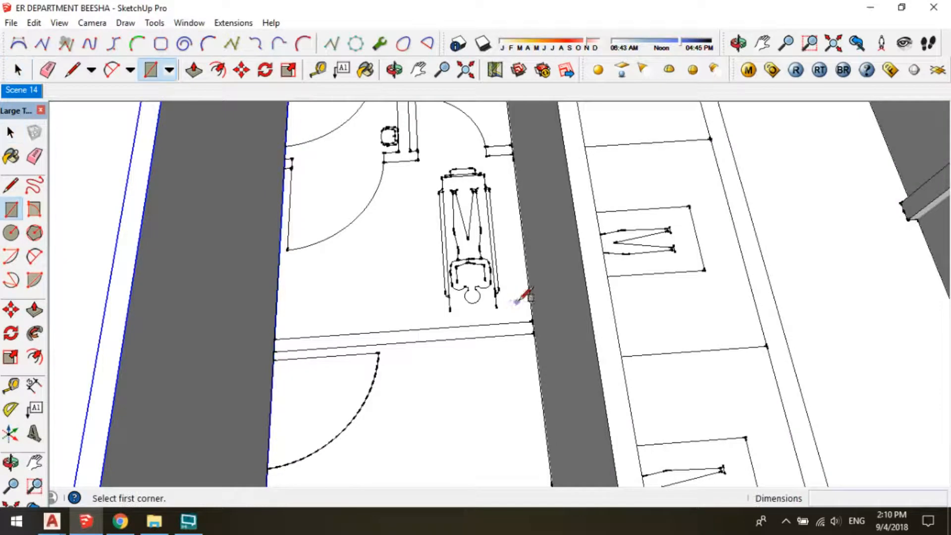
pyautogui.click(532, 321)
pyautogui.press('space')
pyautogui.click(296, 339)
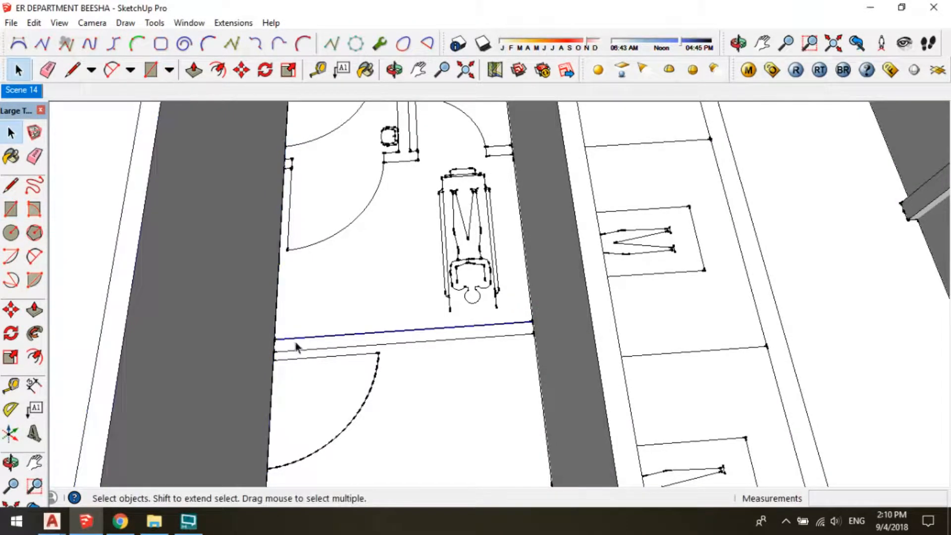
pyautogui.scroll(1, 300, 350)
pyautogui.click(295, 348)
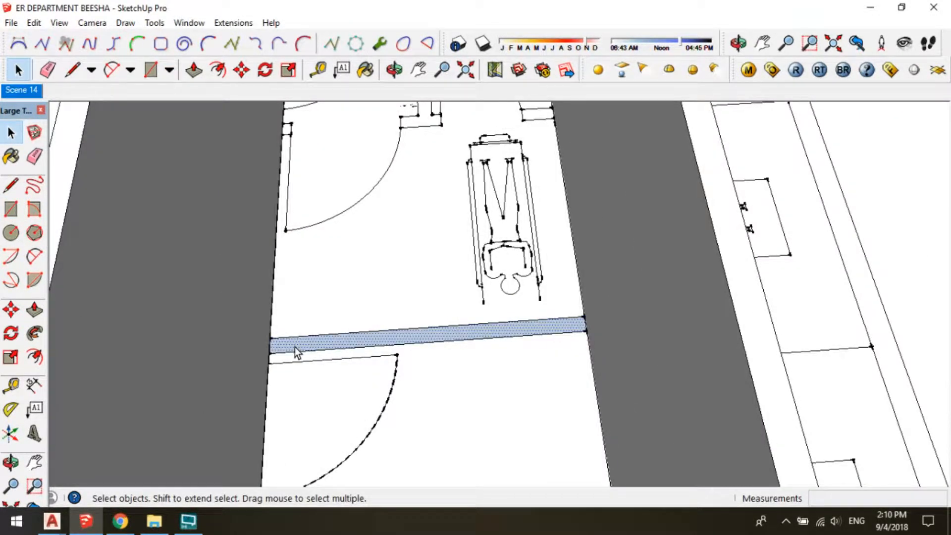
# Group the cross-wall strip and extrude its face 3000 mm inside the group
pyautogui.press('g')
pyautogui.doubleClick(293, 344)
pyautogui.press('p')
pyautogui.click(362, 347)
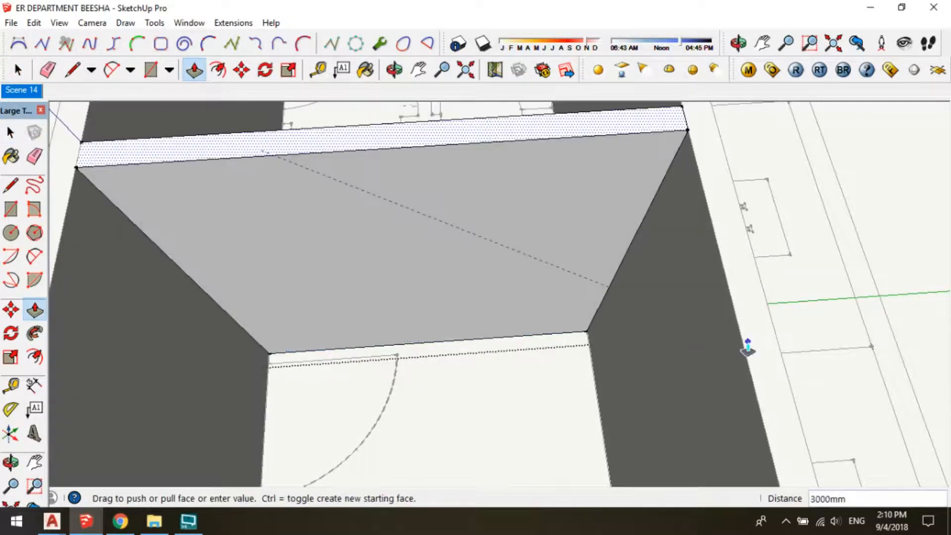
pyautogui.click(745, 346)
pyautogui.press('space')
pyautogui.click(693, 344)
# Open the plan linework at the stretcher room's toilet and close the T-shaped wall outline with a 150 mm line at its end
pyautogui.scroll(-3, 625, 342)
pyautogui.keyDown('shift'); pyautogui.moveTo(469, 223); pyautogui.dragTo(486, 297, button='middle'); pyautogui.keyUp('shift')
pyautogui.scroll(3, 488, 234)
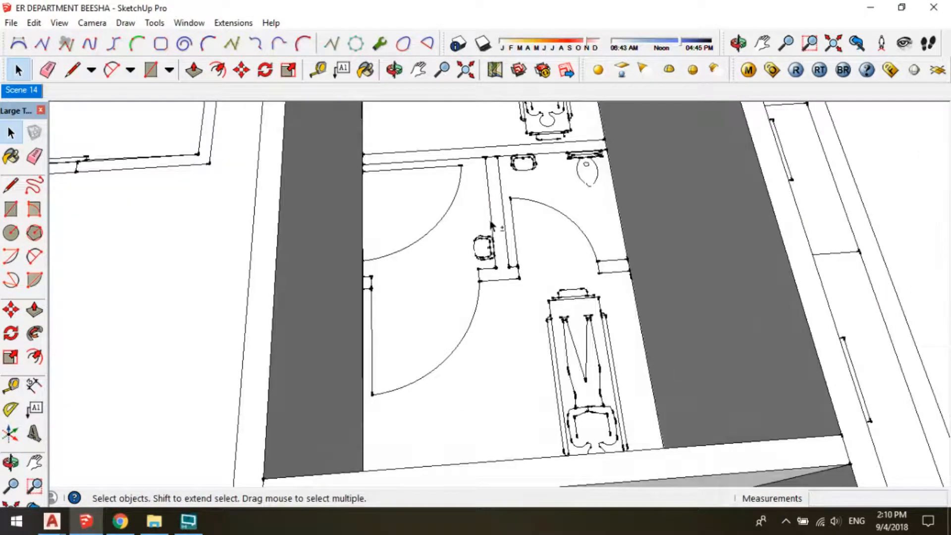
pyautogui.keyDown('shift'); pyautogui.moveTo(492, 225); pyautogui.dragTo(495, 312, button='middle'); pyautogui.keyUp('shift')
pyautogui.scroll(2, 491, 232)
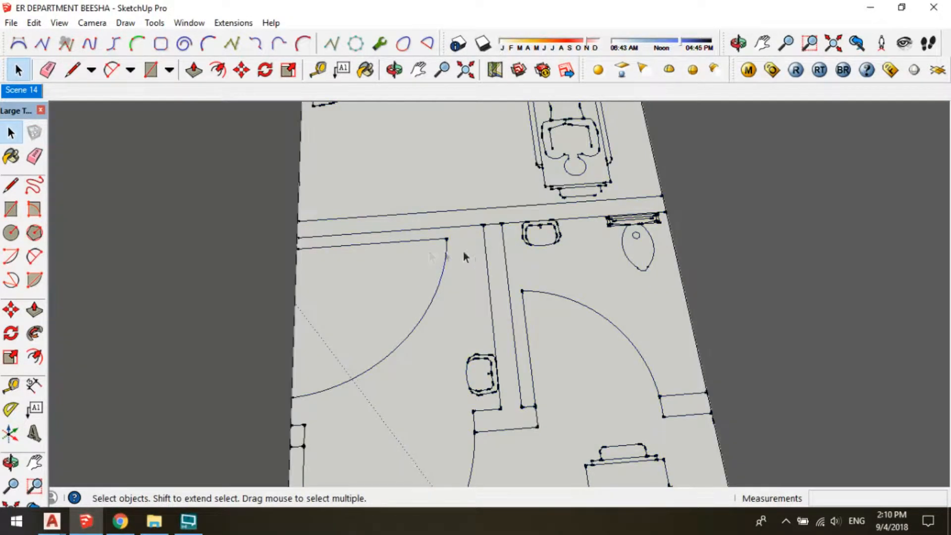
pyautogui.press('l')
pyautogui.click(297, 224)
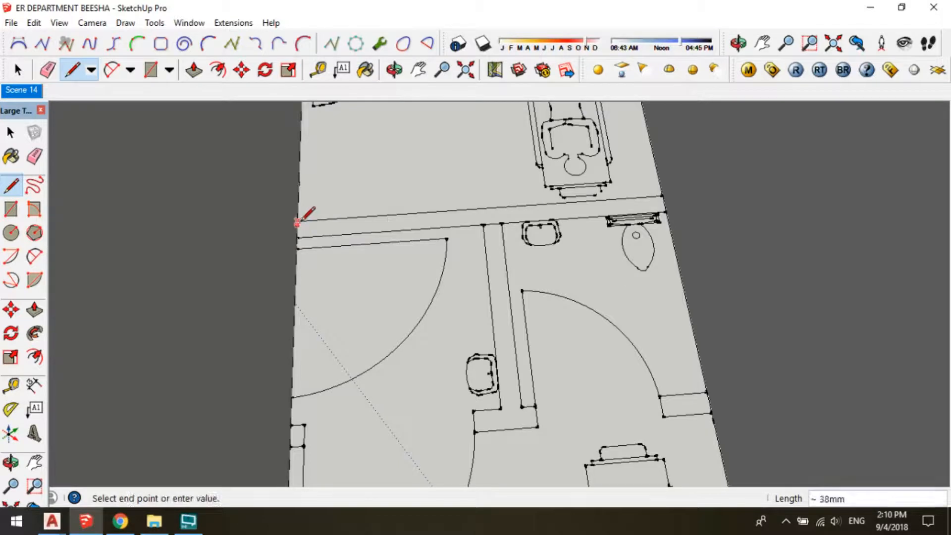
pyautogui.press('space')
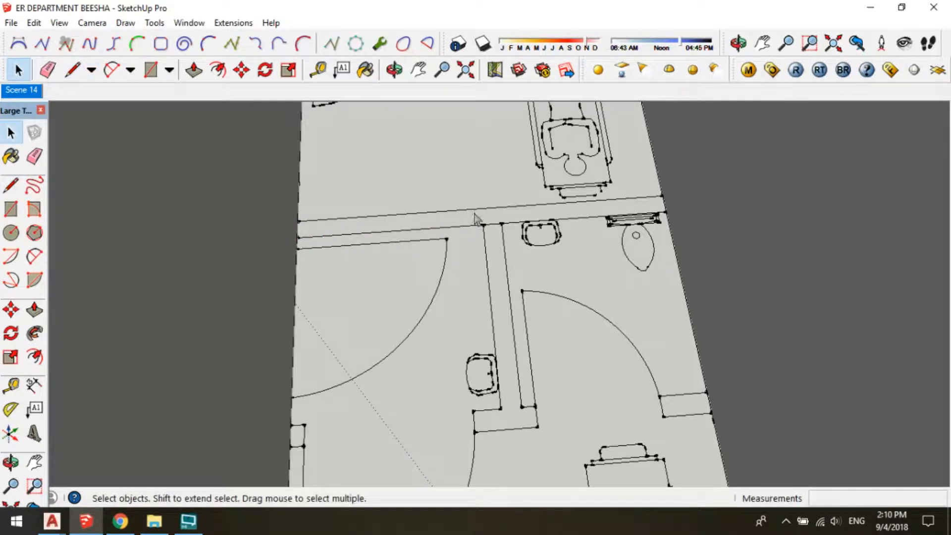
pyautogui.press('l')
pyautogui.click(662, 196)
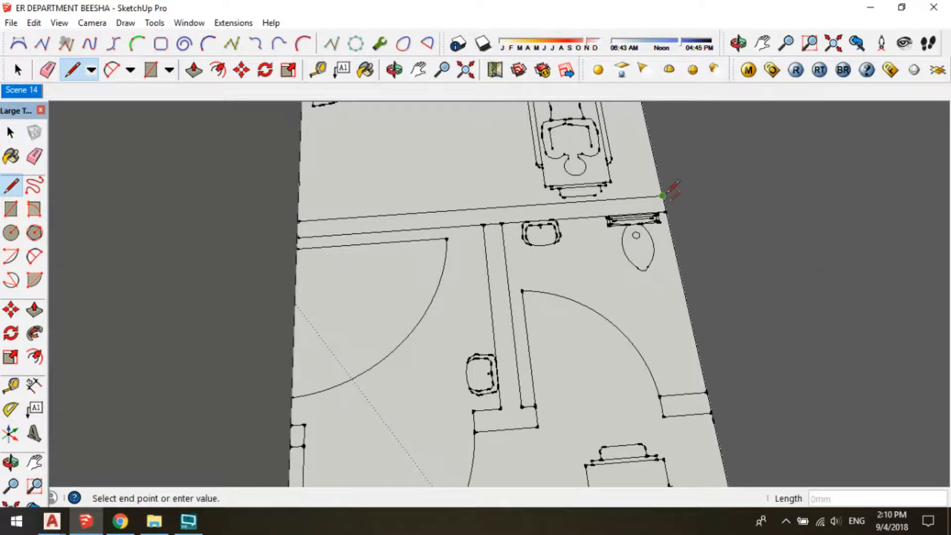
pyautogui.press('space')
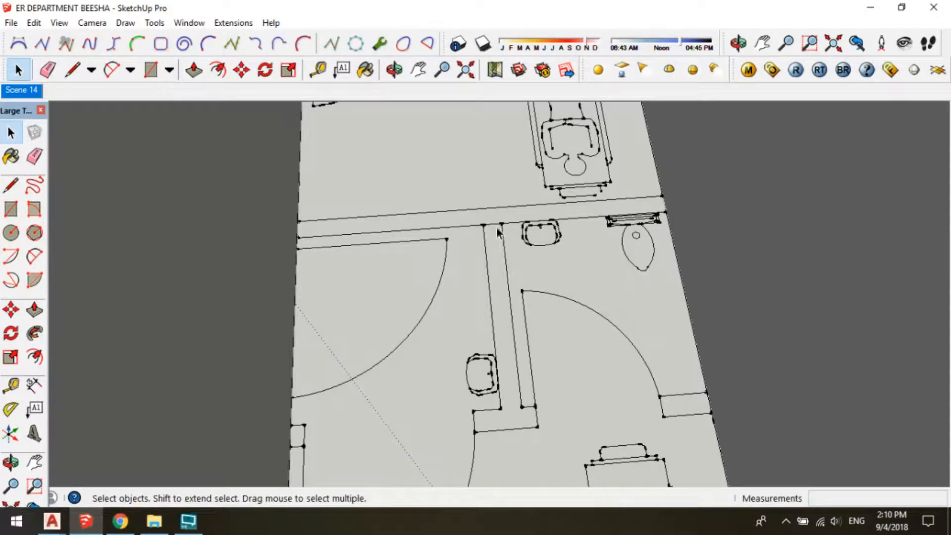
pyautogui.press('l')
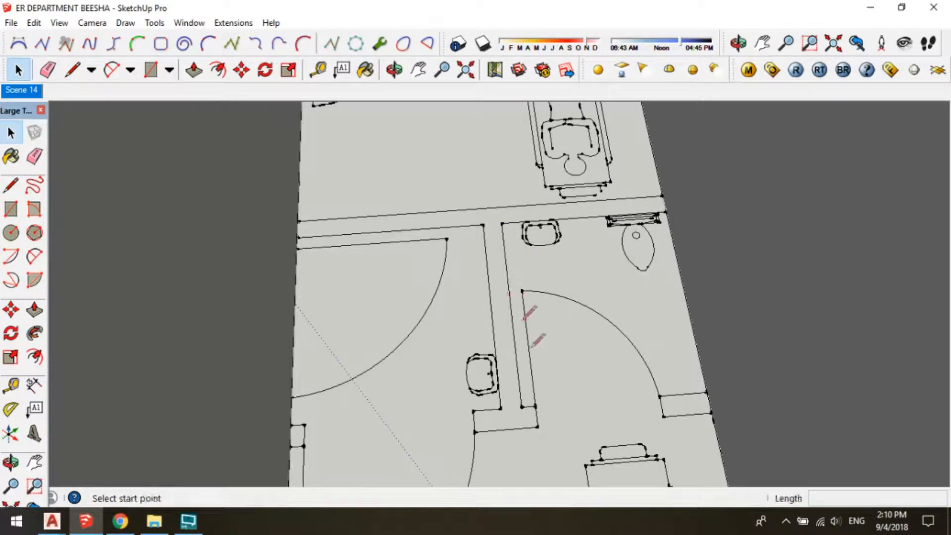
pyautogui.scroll(1, 300, 217)
pyautogui.click(296, 219)
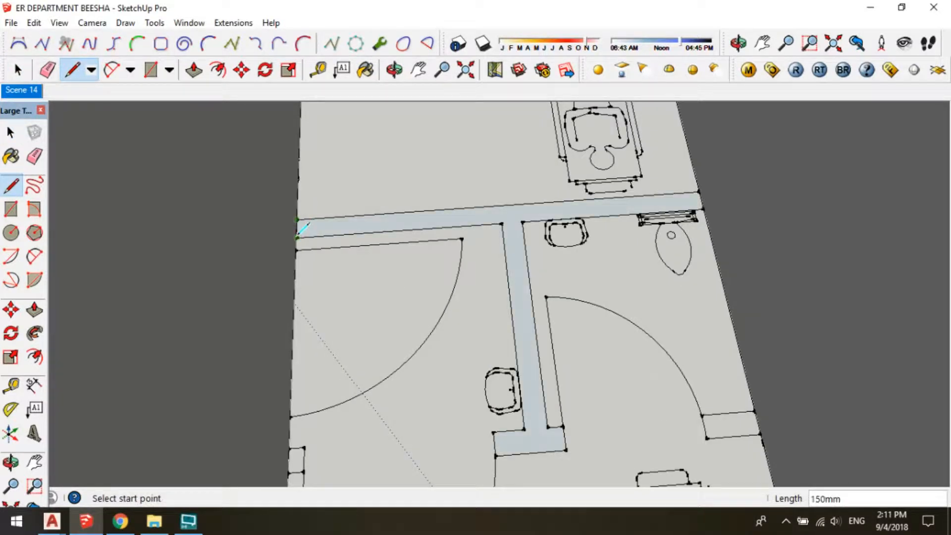
# Cut the T-shaped wall face out of the plan linework, paste it in place outside and group it
pyautogui.press('space')
pyautogui.click(519, 248)
pyautogui.scroll(-1, 518, 240)
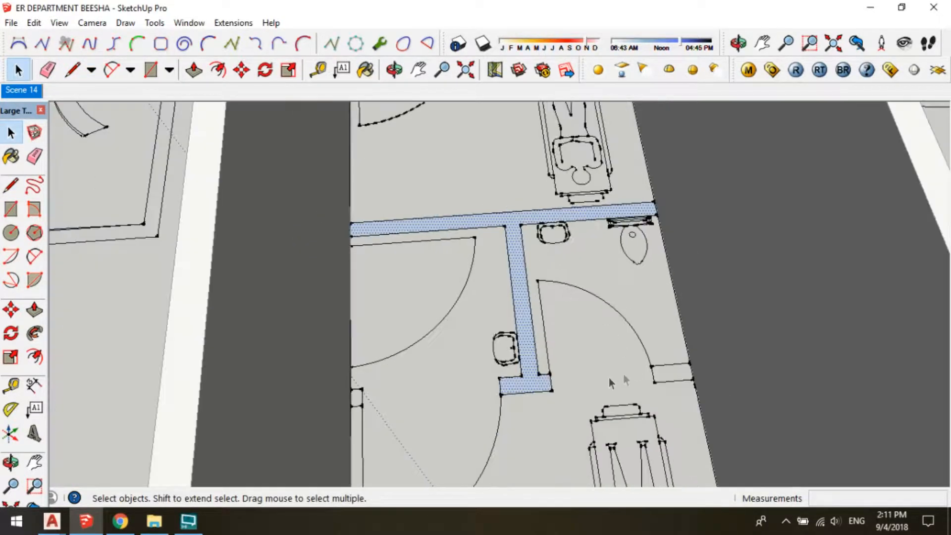
pyautogui.click(557, 376)
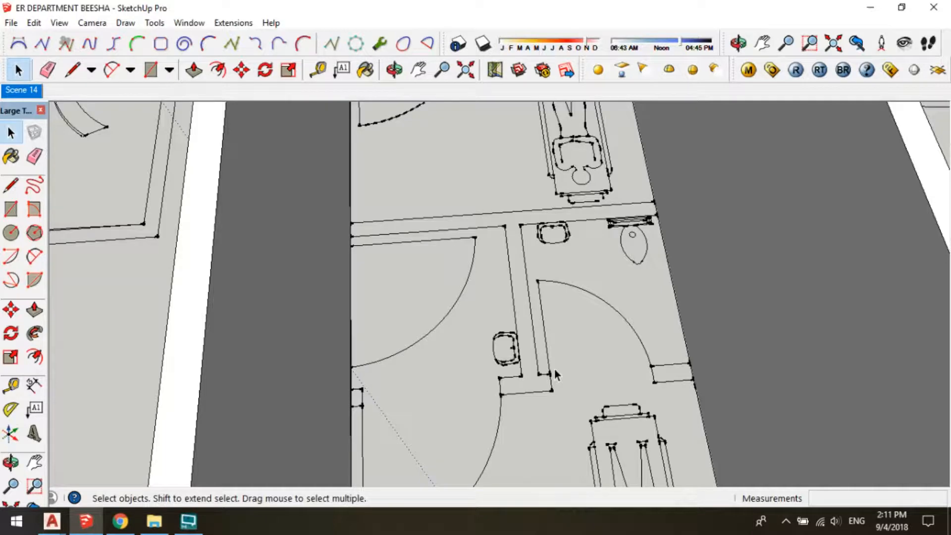
pyautogui.hotkey('ctrl', 'shift', 'v')
pyautogui.hotkey('ctrl', 'g')
# Extrude the T-shaped toilet wall up to the height of the surrounding walls
pyautogui.scroll(-2, 528, 348)
pyautogui.press('p')
pyautogui.moveTo(516, 377); pyautogui.dragTo(343, 366)
pyautogui.click(344, 365)
pyautogui.press('space')
pyautogui.scroll(2, 631, 387)
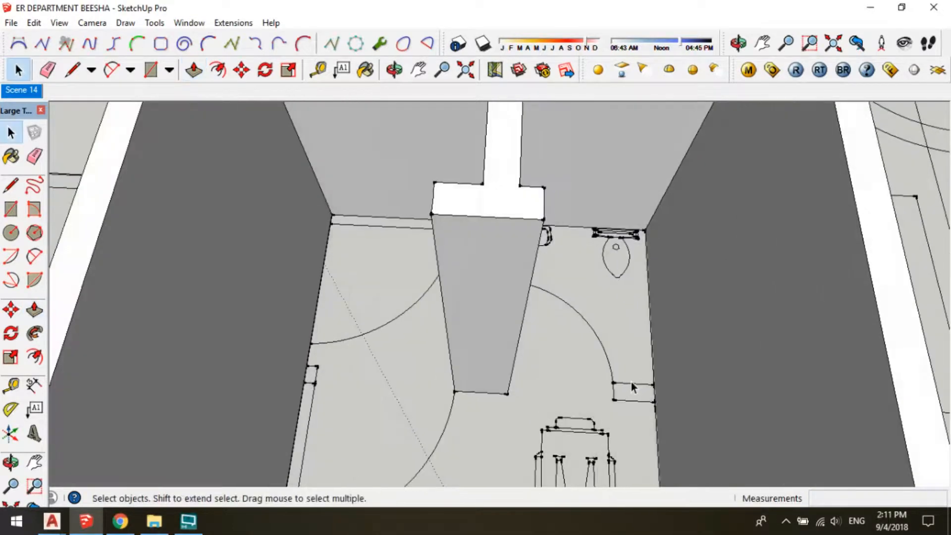
# Draw a 150 by 350 mm rectangle over the wall stub beside the toilet door and group it
pyautogui.click(676, 394)
pyautogui.press('r')
pyautogui.click(613, 383)
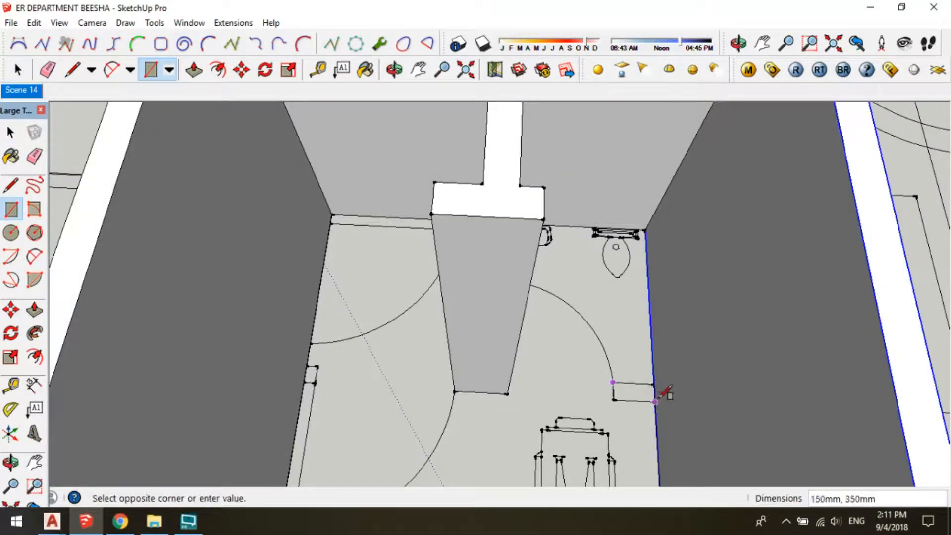
pyautogui.click(654, 402)
pyautogui.press('space')
pyautogui.click(640, 397)
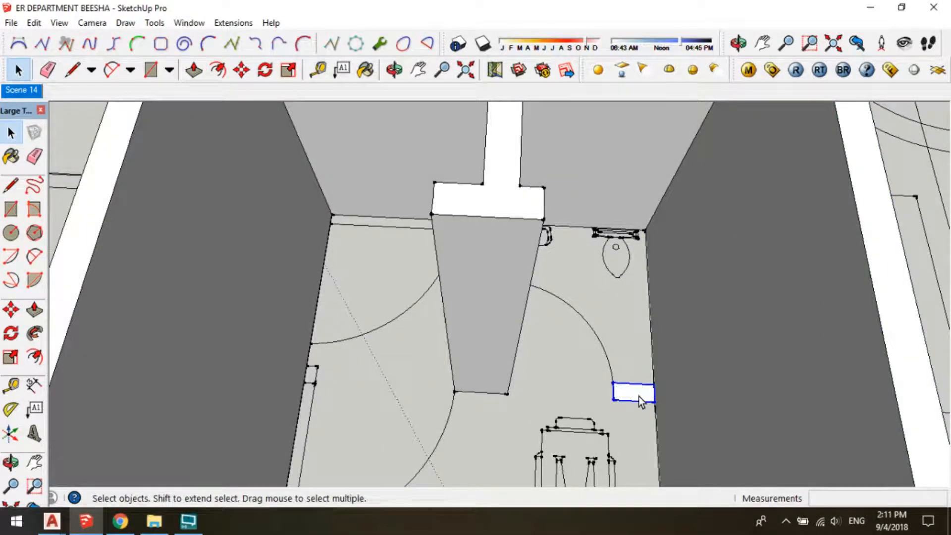
# Extrude the wall stub inside its group up to the top of the T-shaped toilet wall
pyautogui.doubleClick(638, 397)
pyautogui.press('p')
pyautogui.doubleClick(638, 400)
pyautogui.hotkey('ctrl', 'z')
pyautogui.click(639, 399)
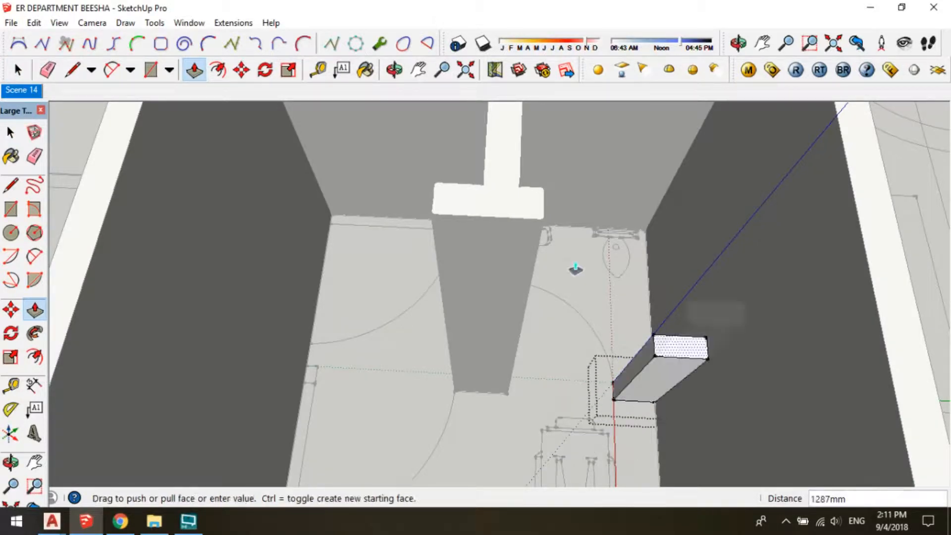
pyautogui.click(508, 217)
pyautogui.press('space')
pyautogui.click(617, 267)
# Open the plan linework for editing at the adjoining stretcher room's toilet and select its connected outlines
pyautogui.scroll(-3, 634, 272)
pyautogui.moveTo(446, 248); pyautogui.dragTo(629, 230, button='middle')
pyautogui.scroll(-1, 628, 231)
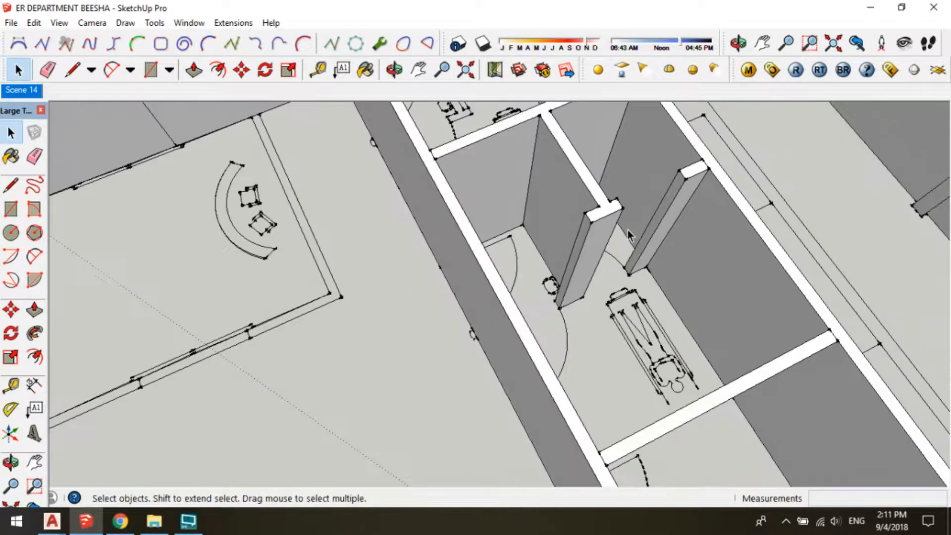
pyautogui.scroll(-3, 619, 268)
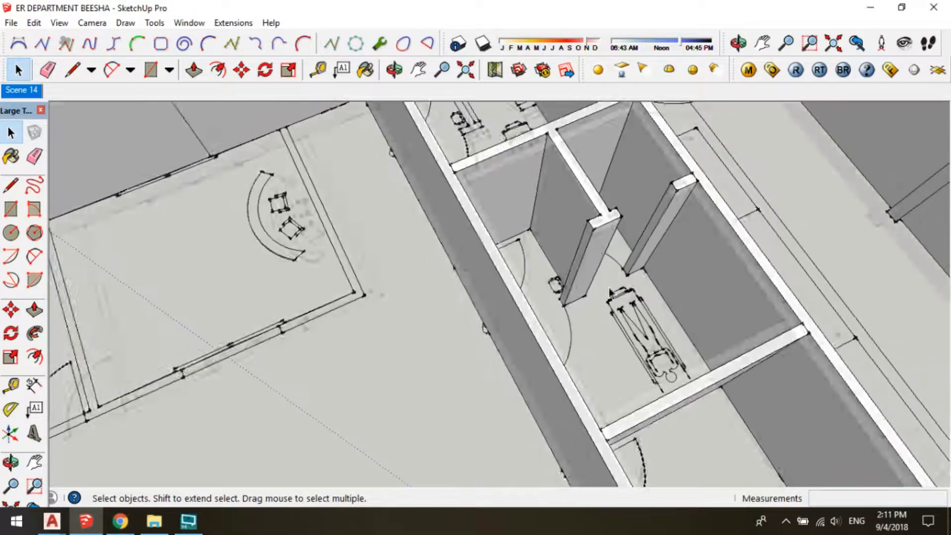
pyautogui.keyDown('shift'); pyautogui.moveTo(506, 126); pyautogui.dragTo(330, 244, button='middle'); pyautogui.keyUp('shift')
pyautogui.scroll(3, 330, 244)
pyautogui.scroll(1, 331, 244)
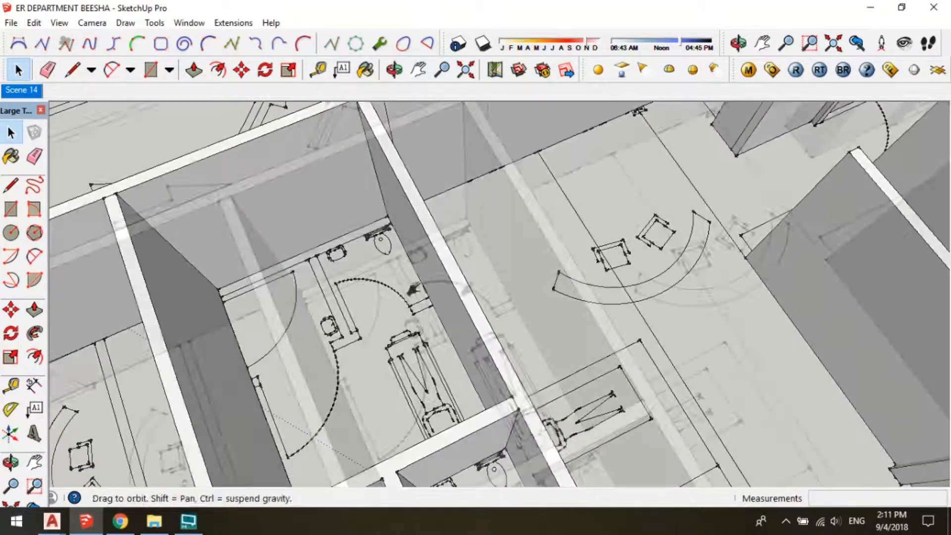
pyautogui.keyDown('shift'); pyautogui.moveTo(359, 289); pyautogui.dragTo(512, 292, button='middle'); pyautogui.keyUp('shift')
pyautogui.scroll(4, 441, 276)
pyautogui.moveTo(448, 275); pyautogui.dragTo(376, 286, button='middle')
pyautogui.click(379, 173)
pyautogui.press('Escape')
pyautogui.moveTo(379, 174); pyautogui.dragTo(946, 171, button='middle')
pyautogui.moveTo(601, 178); pyautogui.dragTo(401, 223, button='middle')
pyautogui.tripleClick(323, 278)
pyautogui.moveTo(323, 278); pyautogui.dragTo(267, 244, button='middle')
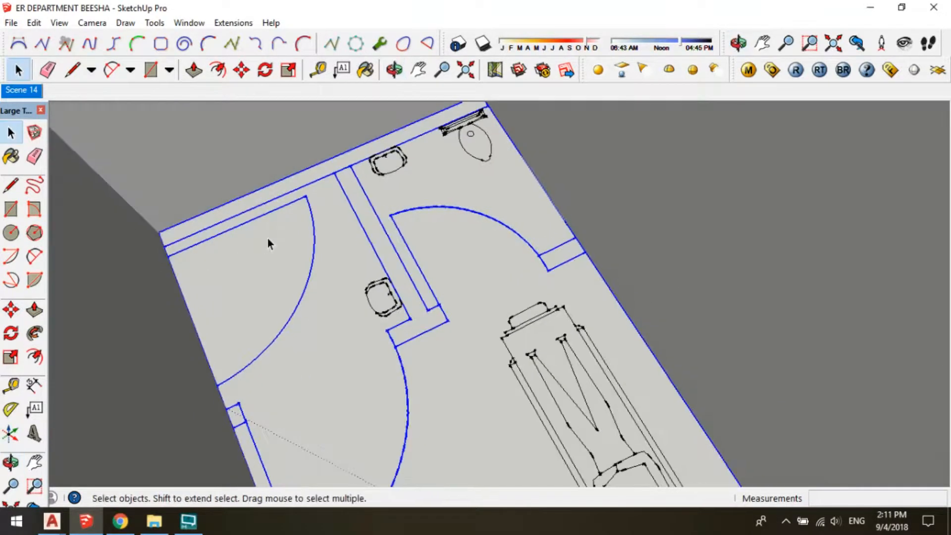
# Close the adjoining room's cross-wall strip with a 150 mm end line and select the short edge at the toilet partition junction
pyautogui.press('l')
pyautogui.scroll(2, 164, 219)
pyautogui.click(159, 233)
pyautogui.click(165, 250)
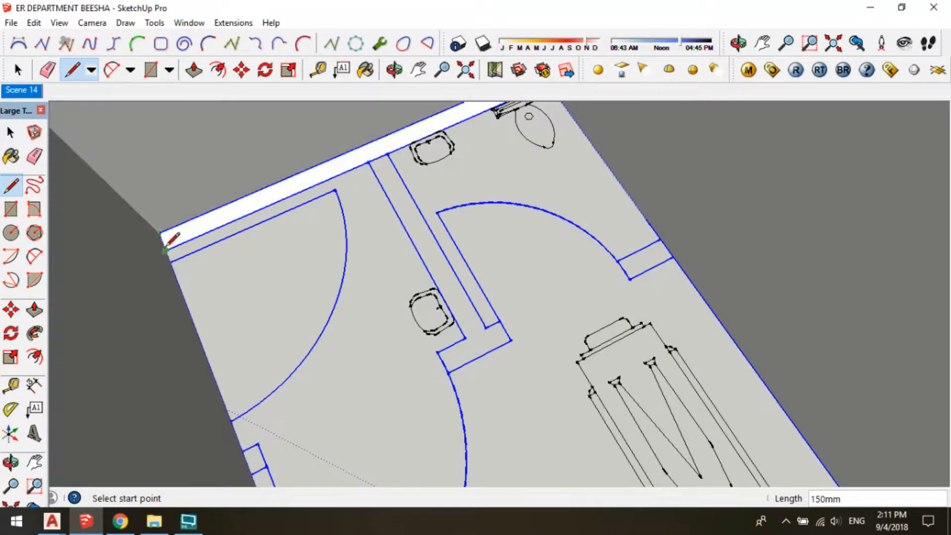
pyautogui.press('space')
pyautogui.click(378, 161)
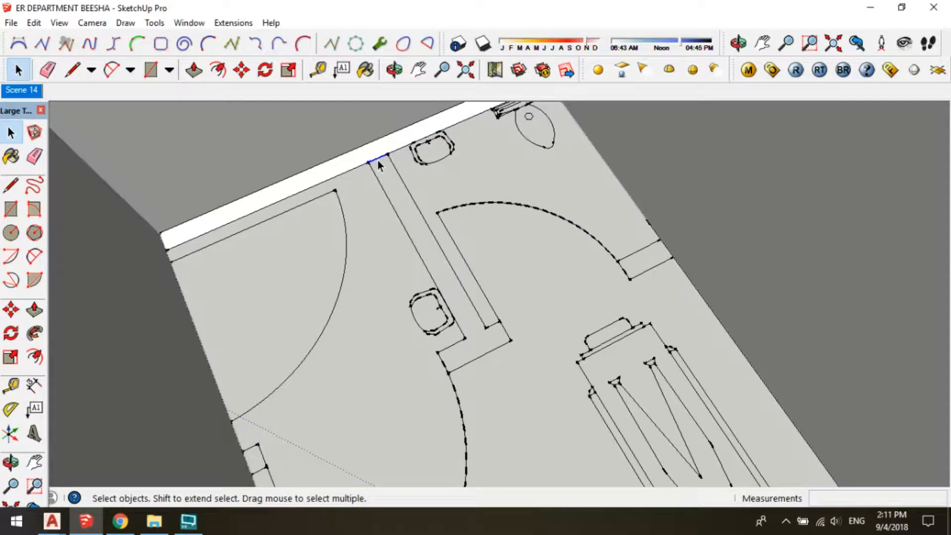
# Delete the edge between the partition and the back wall, and close the wall outline's corner behind the toilet with a line
pyautogui.press('Delete')
pyautogui.press('l')
pyautogui.scroll(-1, 449, 302)
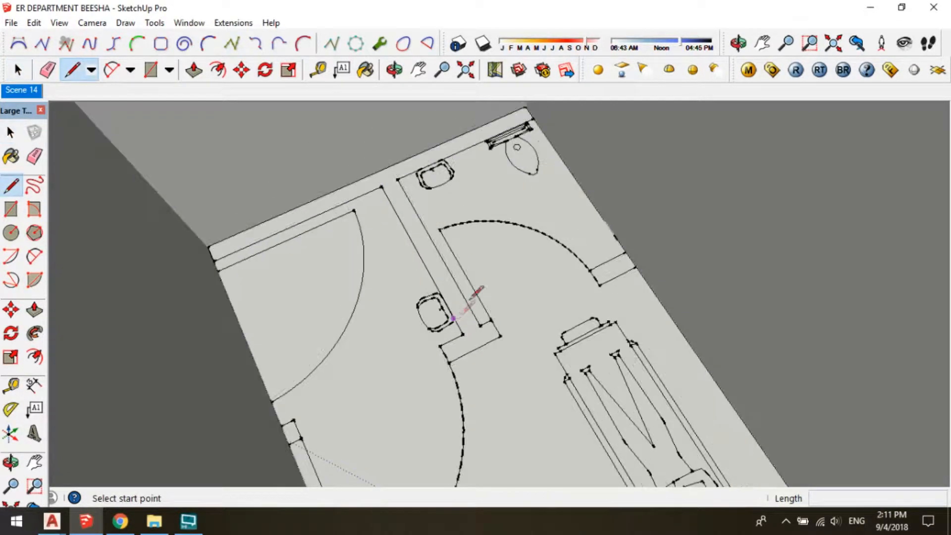
pyautogui.scroll(1, 543, 106)
pyautogui.keyDown('shift'); pyautogui.moveTo(543, 115); pyautogui.dragTo(543, 152, button='middle'); pyautogui.keyUp('shift')
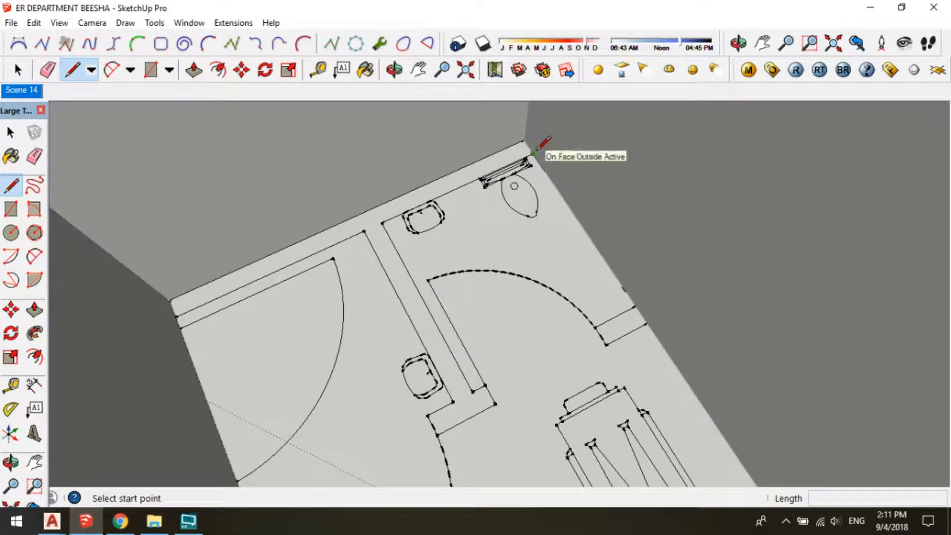
pyautogui.click(533, 153)
pyautogui.click(524, 142)
pyautogui.press('space')
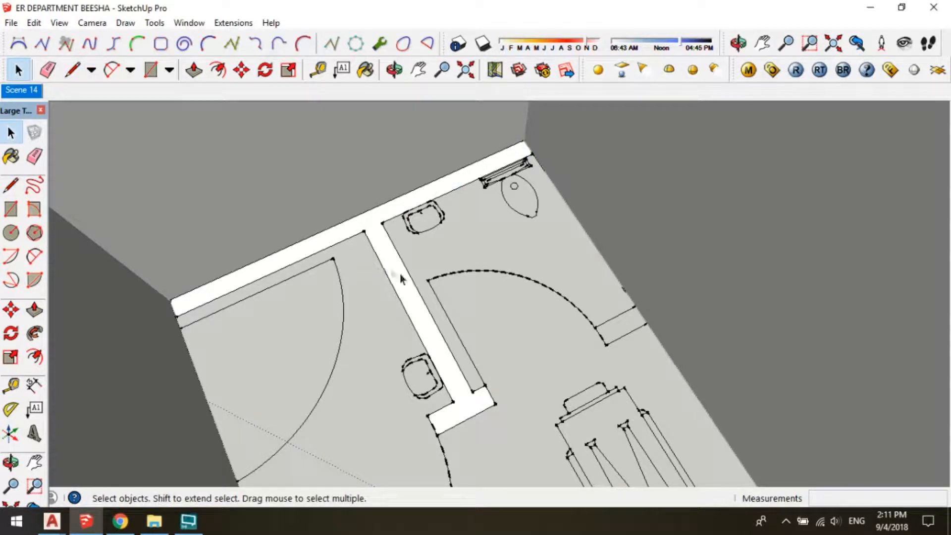
# Draw a 150 by 350 mm rectangle over the short wall stub beside the bathroom door and delete the surplus faces
pyautogui.press('r')
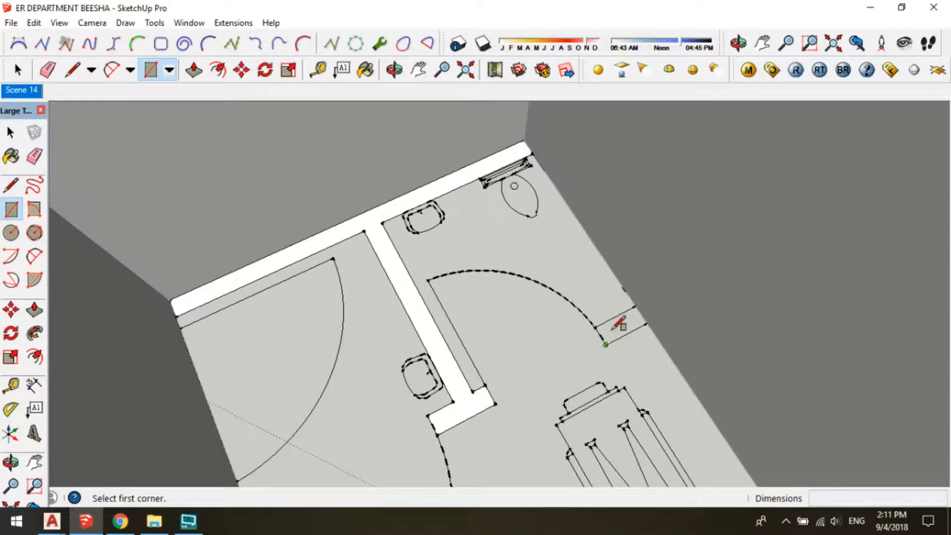
pyautogui.click(635, 307)
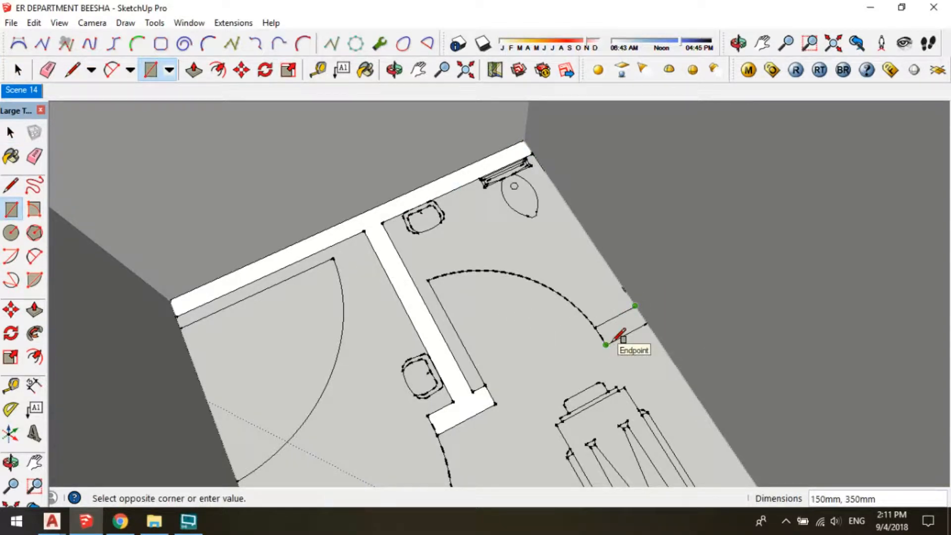
pyautogui.click(612, 340)
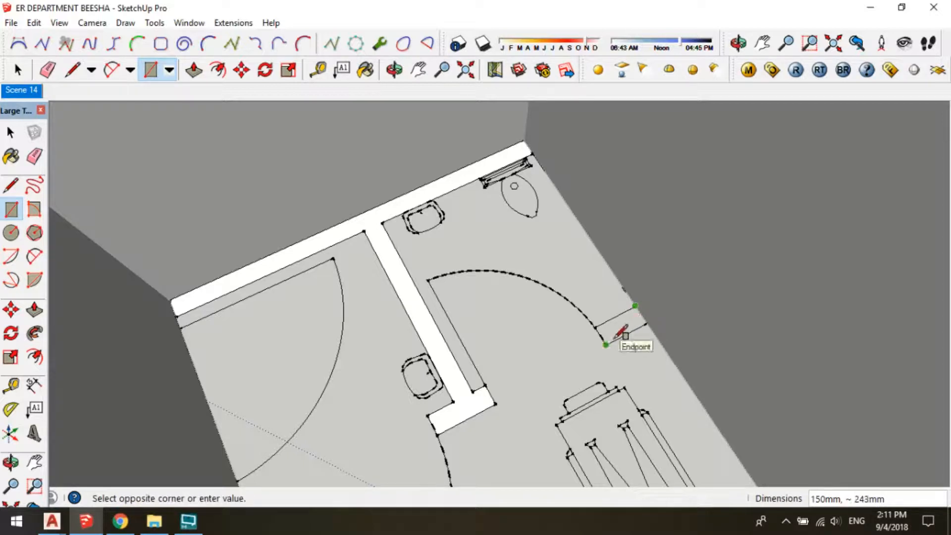
pyautogui.click(614, 340)
pyautogui.press('space')
pyautogui.click(540, 359)
pyautogui.press('Delete')
pyautogui.click(551, 261)
pyautogui.press('Delete')
# Draw a rectangle over the small wall stub between the two anteroom doors and delete the surplus floor faces it creates
pyautogui.click(630, 323)
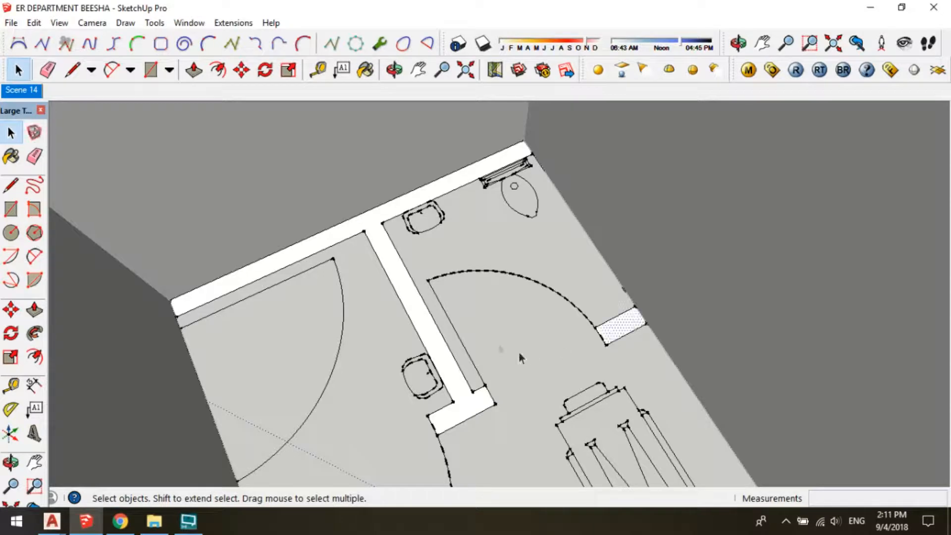
pyautogui.keyDown('shift'); pyautogui.click(425, 317); pyautogui.keyUp('shift')
pyautogui.scroll(-2, 385, 259)
pyautogui.moveTo(334, 380); pyautogui.dragTo(286, 357, button='middle')
pyautogui.scroll(3, 286, 357)
pyautogui.press('r')
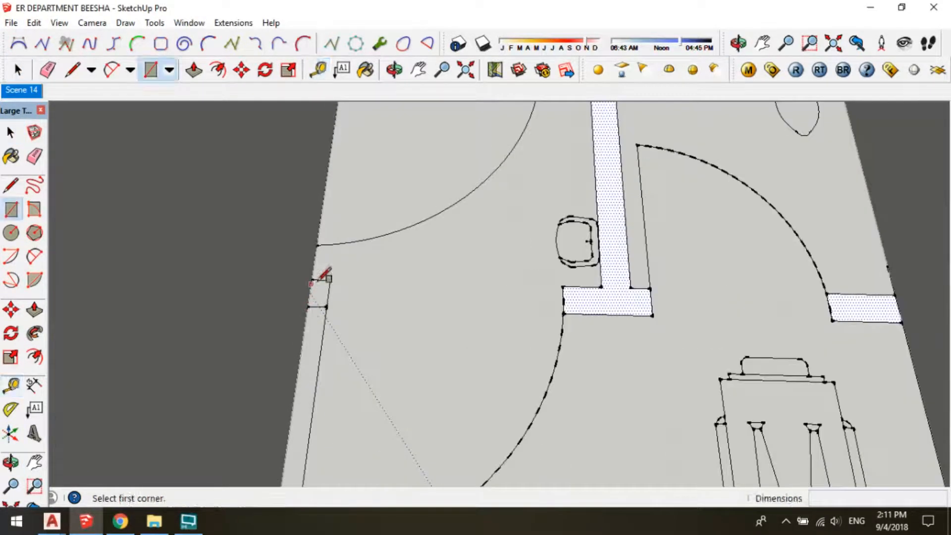
pyautogui.click(312, 280)
pyautogui.click(327, 307)
pyautogui.press('space')
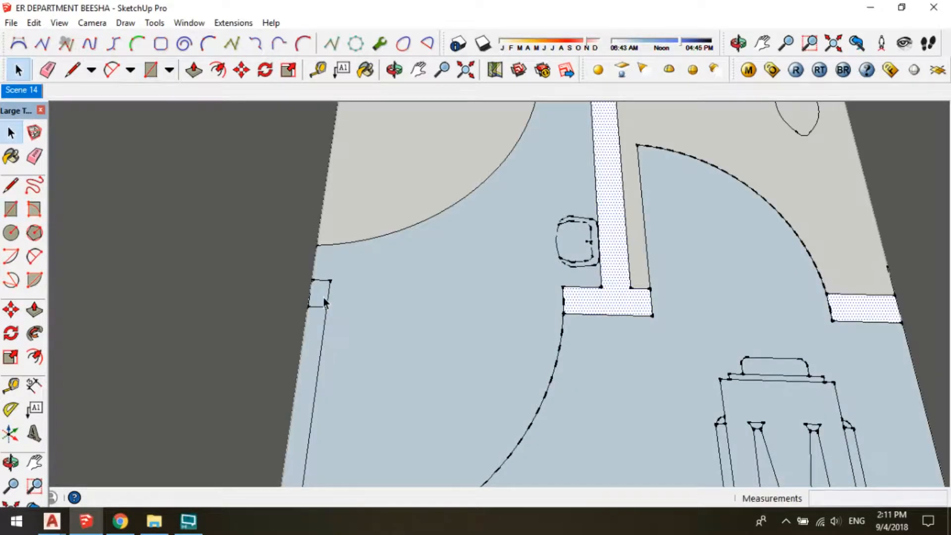
pyautogui.click(388, 323)
pyautogui.scroll(-2, 389, 323)
pyautogui.press('Delete')
pyautogui.click(514, 392)
pyautogui.press('Delete')
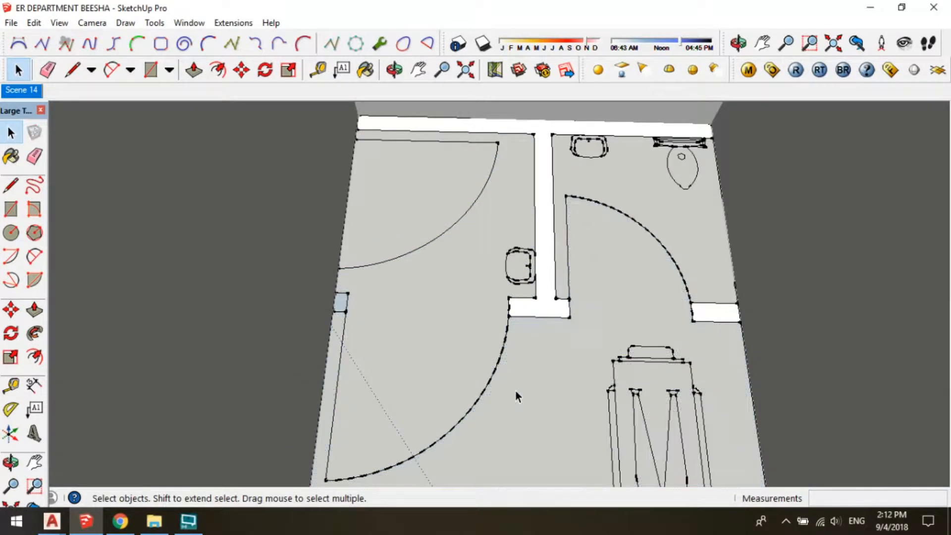
# Reverse the small wall stub's face and cut it together with the other partition wall faces out of the plan
pyautogui.rightClick(344, 303)
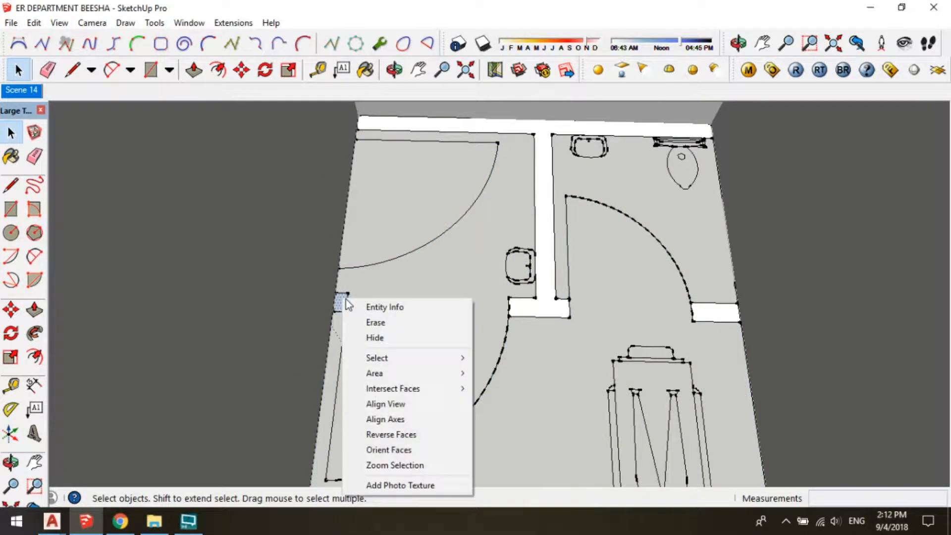
pyautogui.click(389, 433)
pyautogui.click(525, 311)
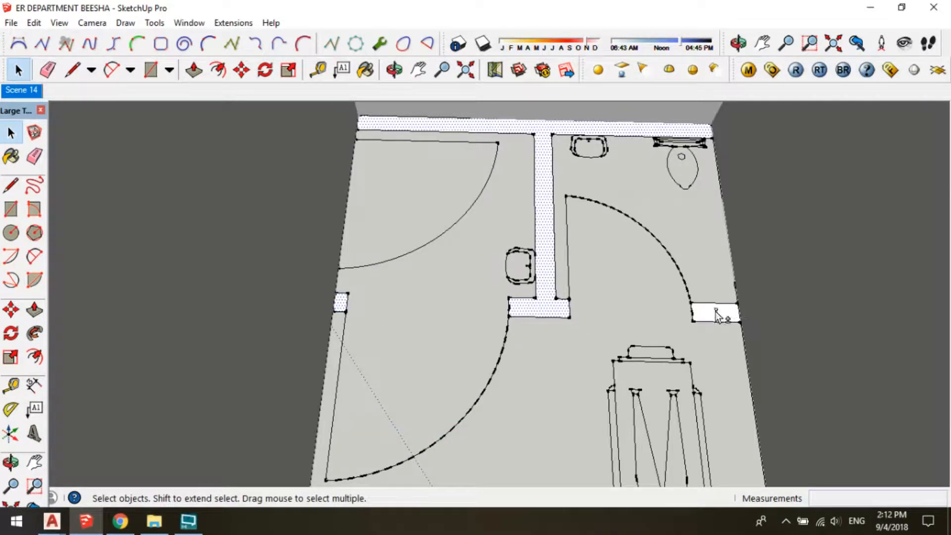
pyautogui.keyDown('shift'); pyautogui.click(717, 309); pyautogui.keyUp('shift')
pyautogui.press('Delete')
# Paste the cut partition wall faces back in place as a separate group
pyautogui.scroll(-1, 508, 327)
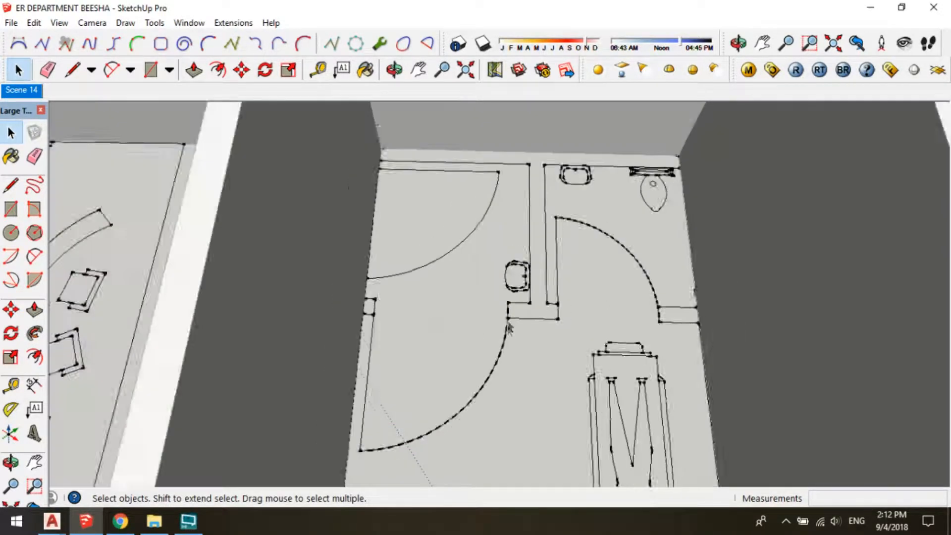
pyautogui.scroll(-2, 508, 329)
pyautogui.scroll(-2, 753, 329)
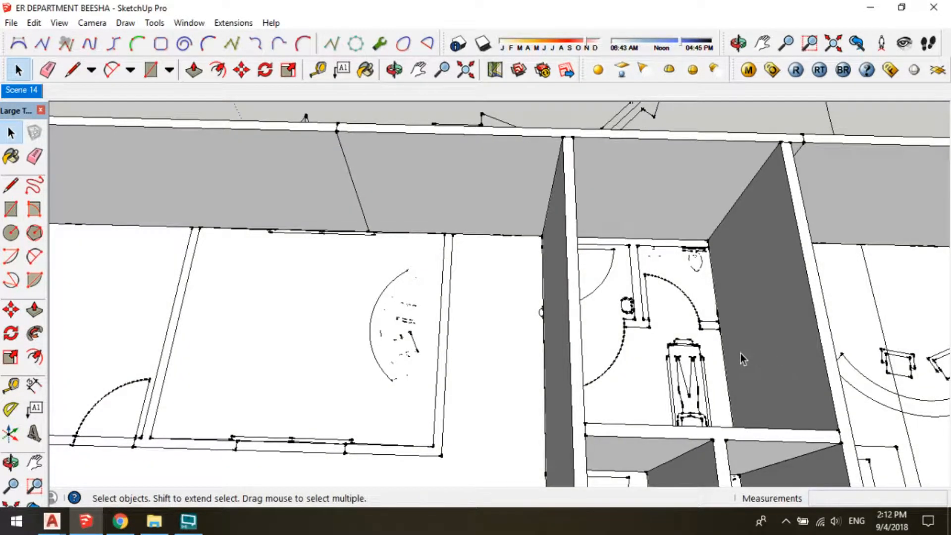
pyautogui.click(740, 352)
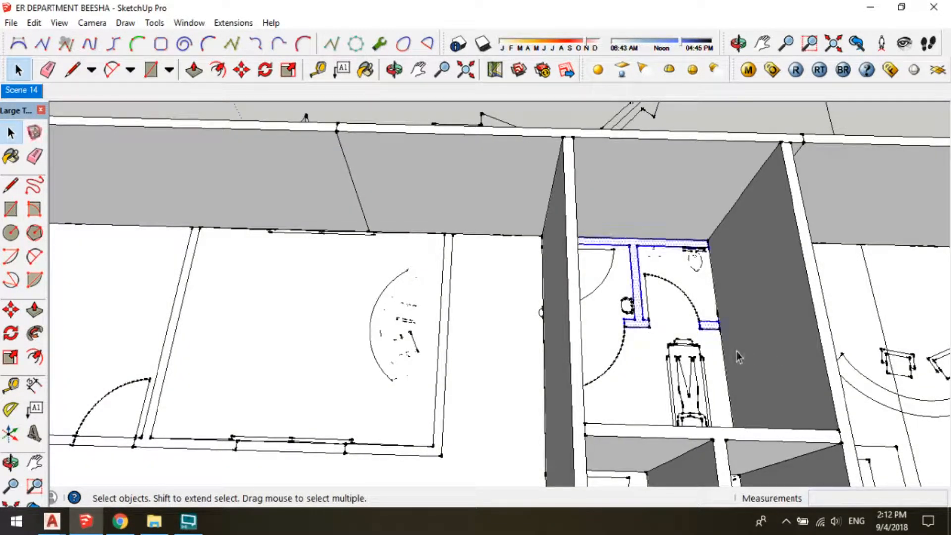
pyautogui.scroll(6, 616, 314)
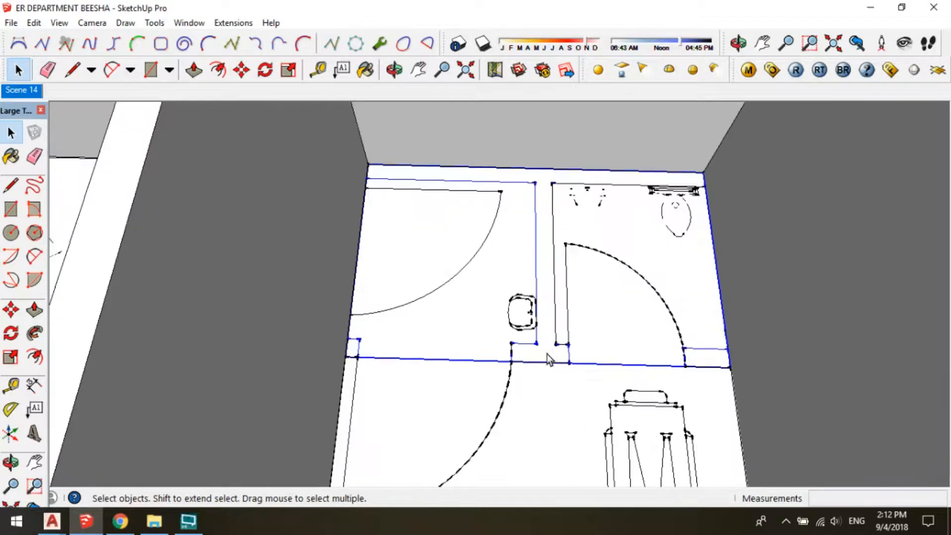
# Open the partition group and extrude its wall and both door stubs up to the height of the surrounding walls
pyautogui.doubleClick(547, 353)
pyautogui.press('p')
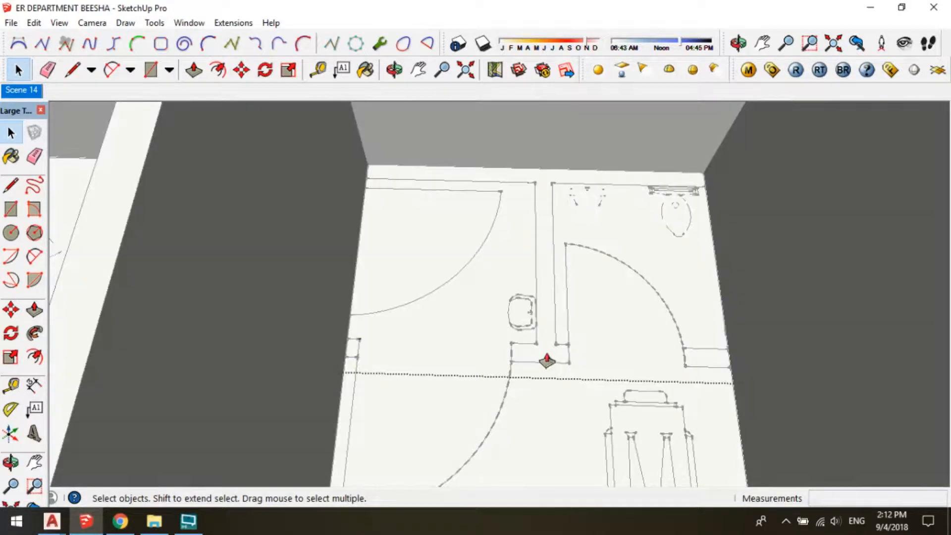
pyautogui.click(548, 358)
pyautogui.press('Escape')
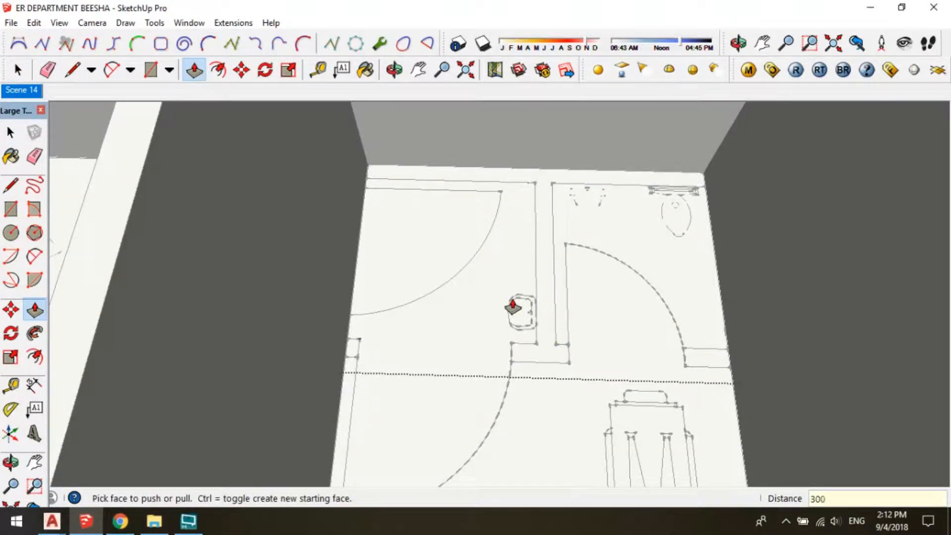
pyautogui.click(513, 307)
pyautogui.press('Return')
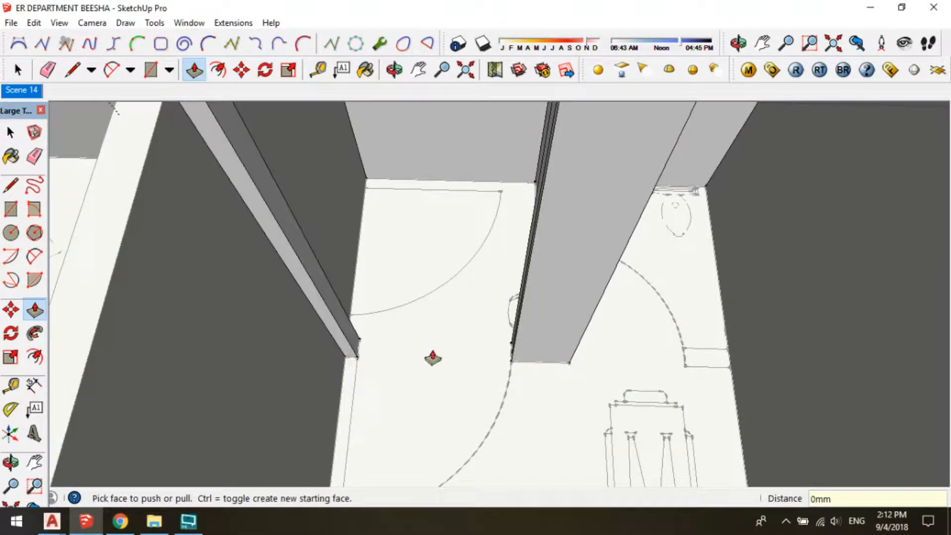
pyautogui.doubleClick(724, 363)
pyautogui.press('space')
pyautogui.scroll(-3, 679, 367)
pyautogui.click(646, 356)
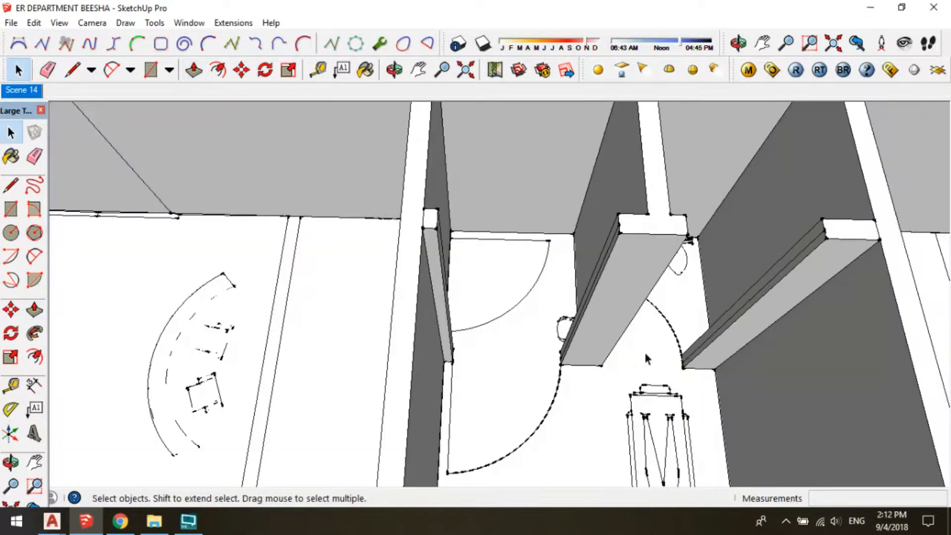
# Delete the white floor face from the plan around the small office beside the extruded rooms
pyautogui.moveTo(545, 337); pyautogui.dragTo(849, 312, button='middle')
pyautogui.scroll(-1, 494, 280)
pyautogui.keyDown('shift'); pyautogui.moveTo(447, 239); pyautogui.dragTo(367, 301, button='middle'); pyautogui.keyUp('shift')
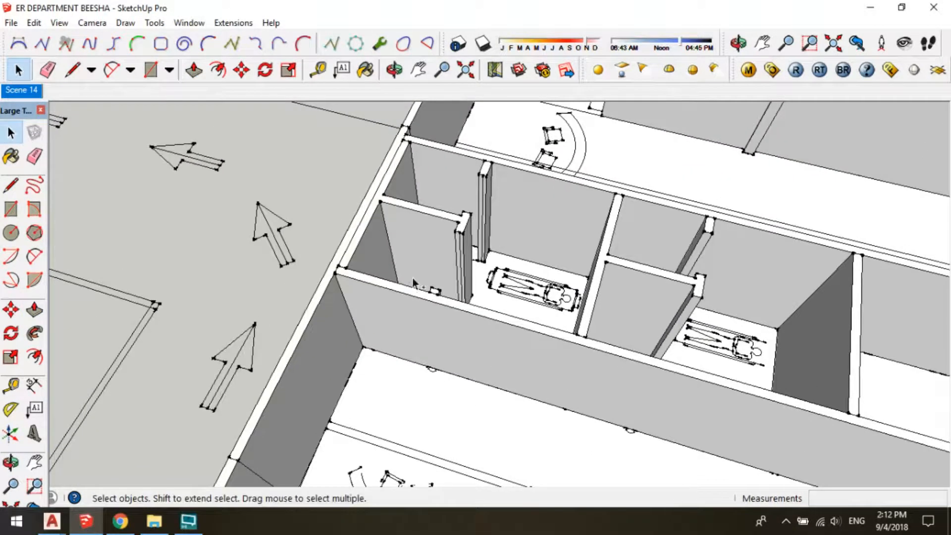
pyautogui.scroll(-3, 458, 318)
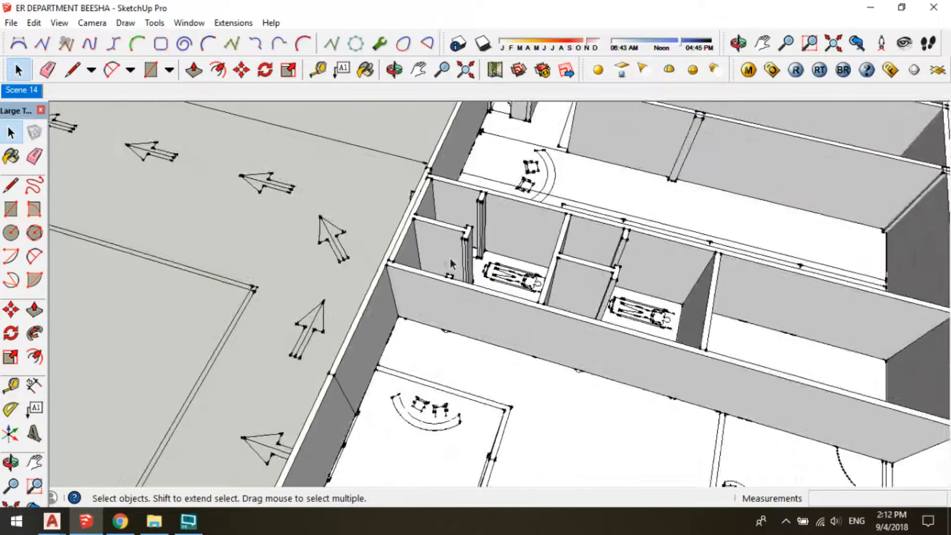
pyautogui.moveTo(461, 307); pyautogui.dragTo(492, 237, button='middle')
pyautogui.scroll(2, 494, 310)
pyautogui.moveTo(382, 295); pyautogui.dragTo(470, 296, button='middle')
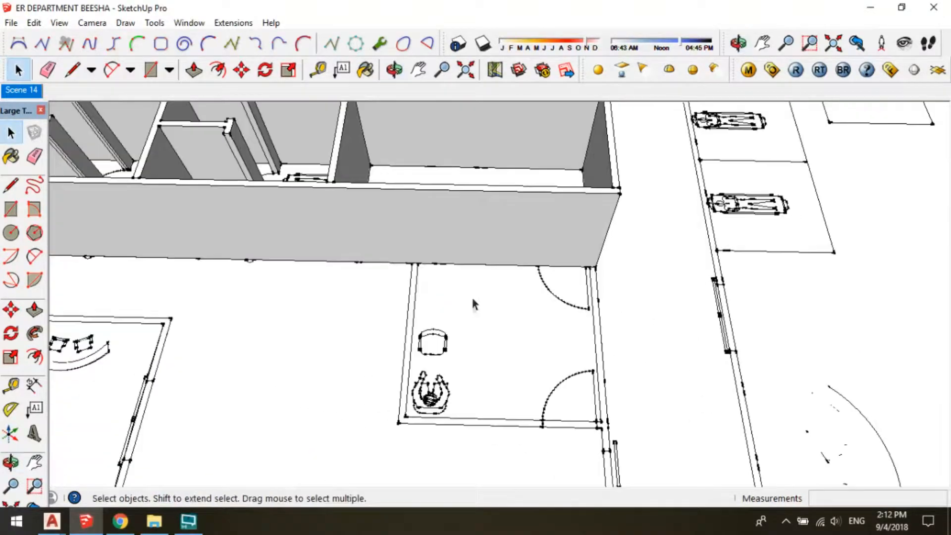
pyautogui.scroll(-2, 470, 297)
pyautogui.scroll(1, 422, 257)
pyautogui.scroll(3, 431, 291)
pyautogui.scroll(-1, 469, 261)
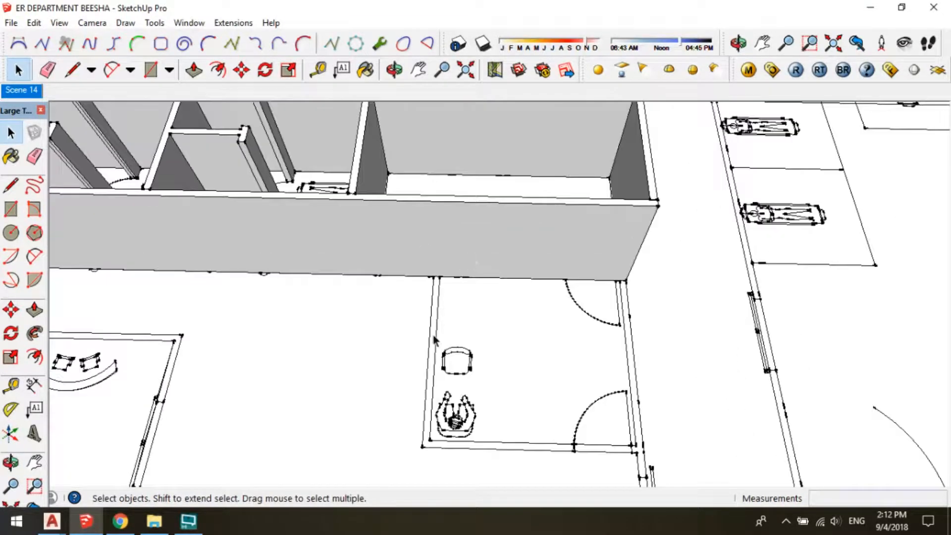
pyautogui.click(432, 333)
pyautogui.press('Delete')
pyautogui.hotkey('ctrl', 'z')
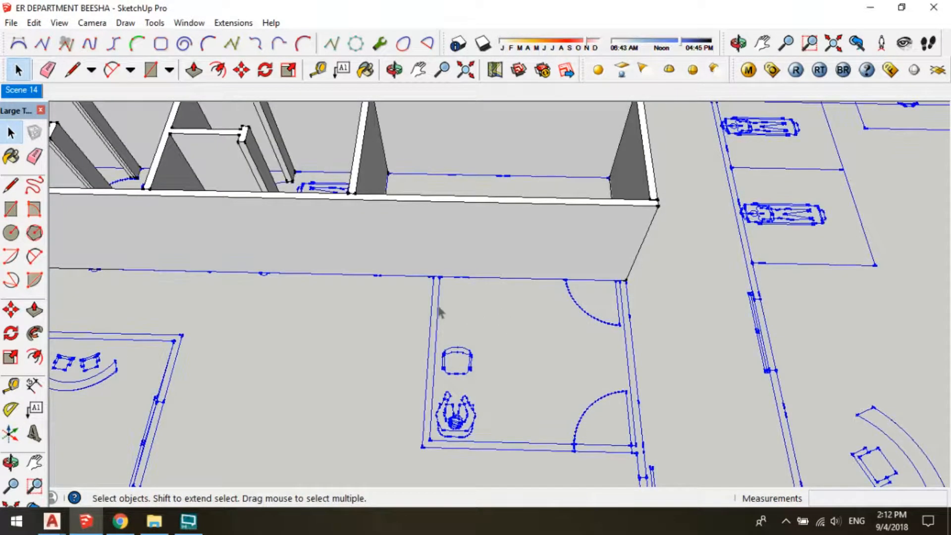
# Draw 150 mm closing lines across the open ends of the small office's two side walls where they meet the extruded wall
pyautogui.scroll(2, 439, 309)
pyautogui.press('l')
pyautogui.click(433, 273)
pyautogui.click(441, 275)
pyautogui.scroll(1, 684, 272)
pyautogui.click(675, 280)
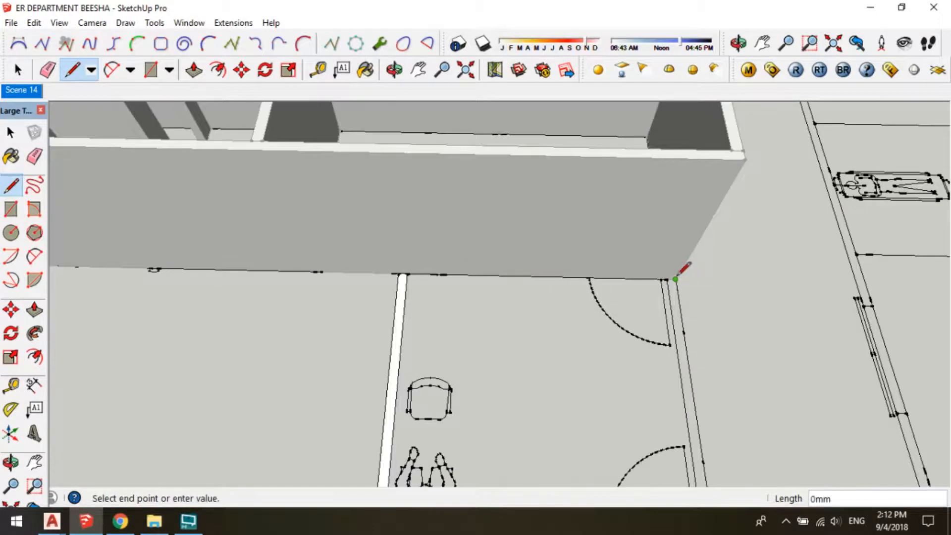
pyautogui.scroll(2, 673, 275)
pyautogui.click(673, 272)
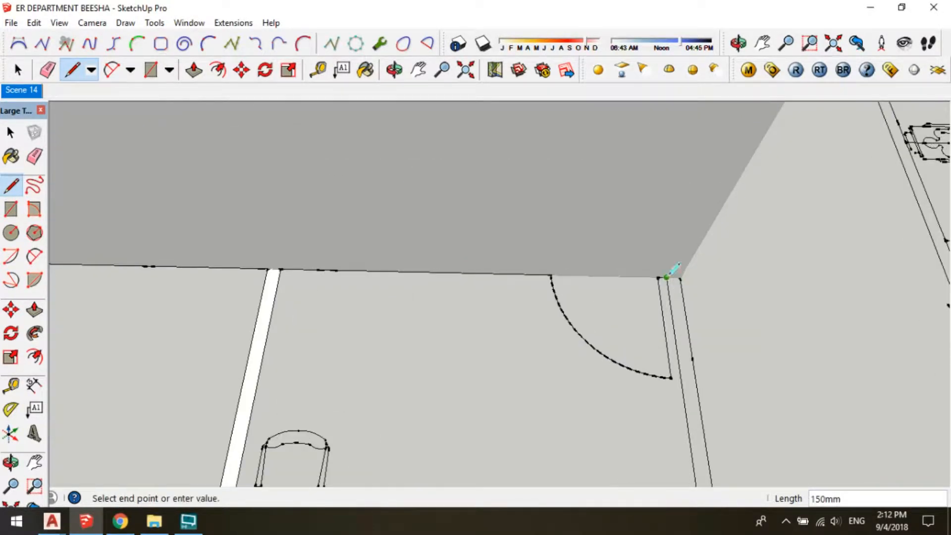
pyautogui.scroll(-2, 615, 203)
pyautogui.scroll(-4, 644, 346)
pyautogui.scroll(5, 673, 379)
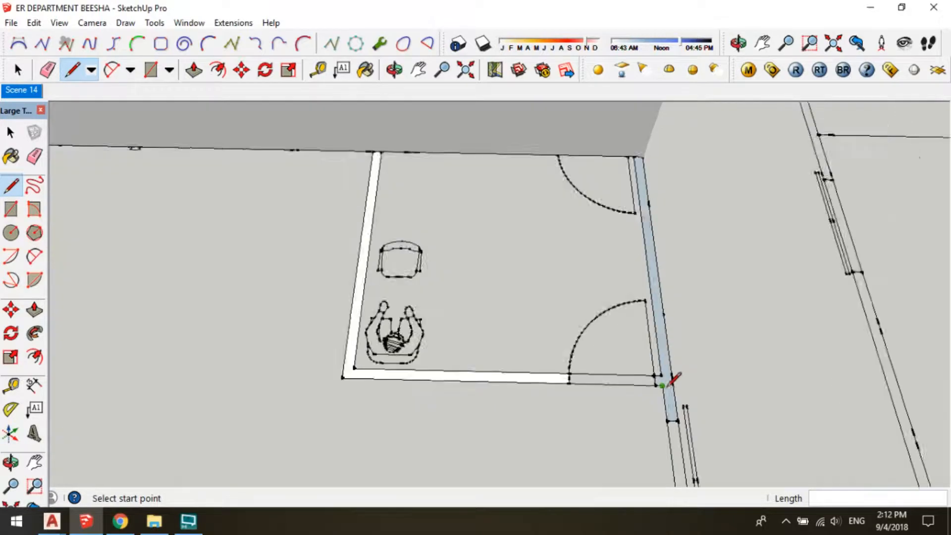
# Reverse the face of the small office's wall that has its back side showing
pyautogui.press('space')
pyautogui.rightClick(669, 381)
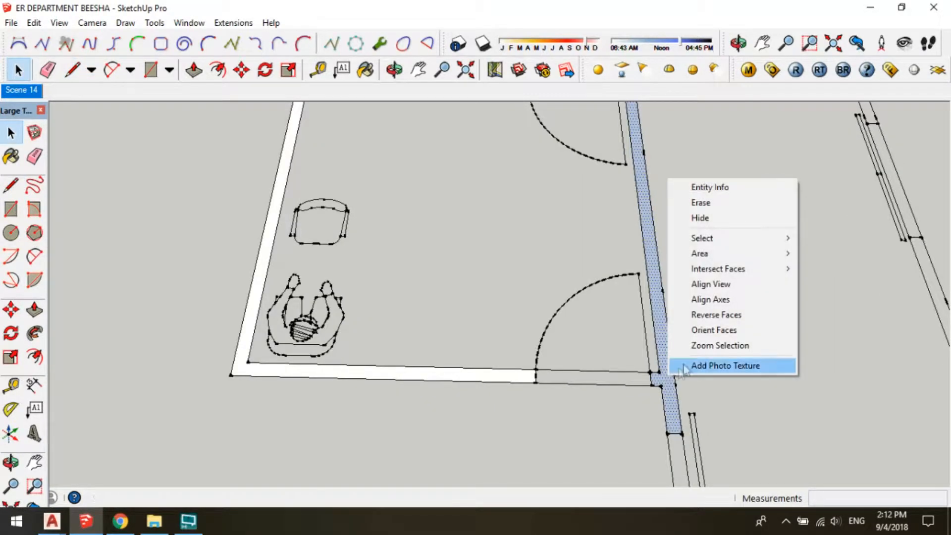
pyautogui.click(711, 312)
# Draw a thin rectangle about 12880 mm long over the corridor wall, from the window beside the office to the cross wall
pyautogui.scroll(-2, 514, 361)
pyautogui.scroll(-2, 513, 358)
pyautogui.moveTo(513, 358); pyautogui.dragTo(760, 374, button='middle')
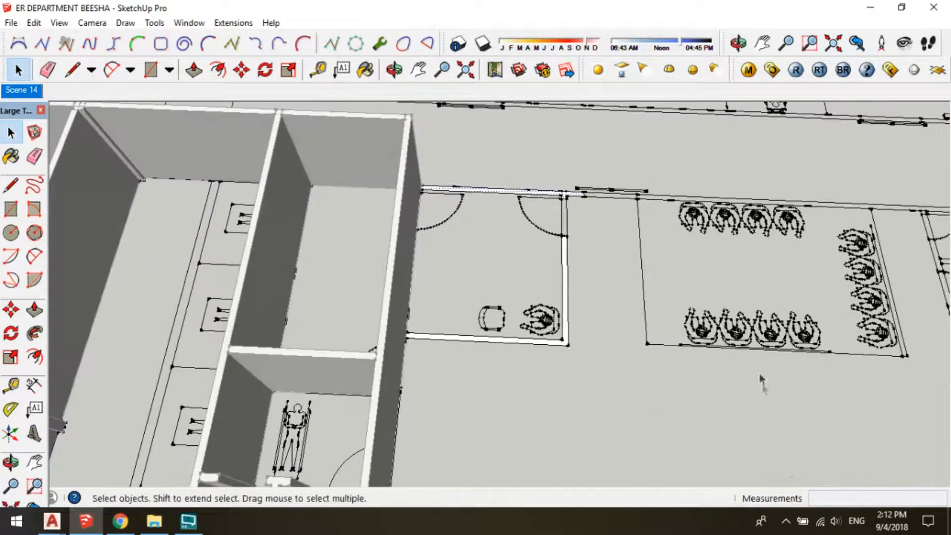
pyautogui.scroll(3, 643, 156)
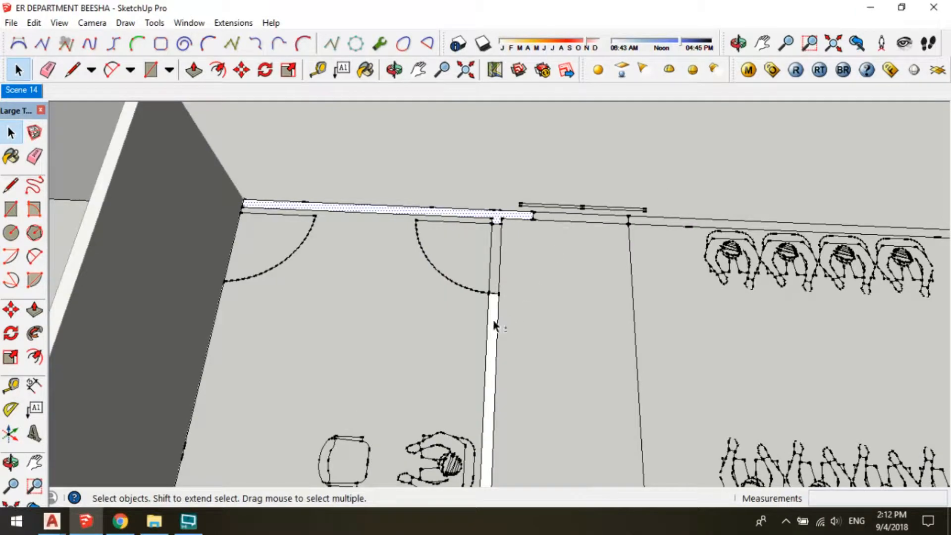
pyautogui.scroll(-4, 494, 324)
pyautogui.moveTo(483, 299); pyautogui.dragTo(565, 342, button='middle')
pyautogui.scroll(3, 563, 263)
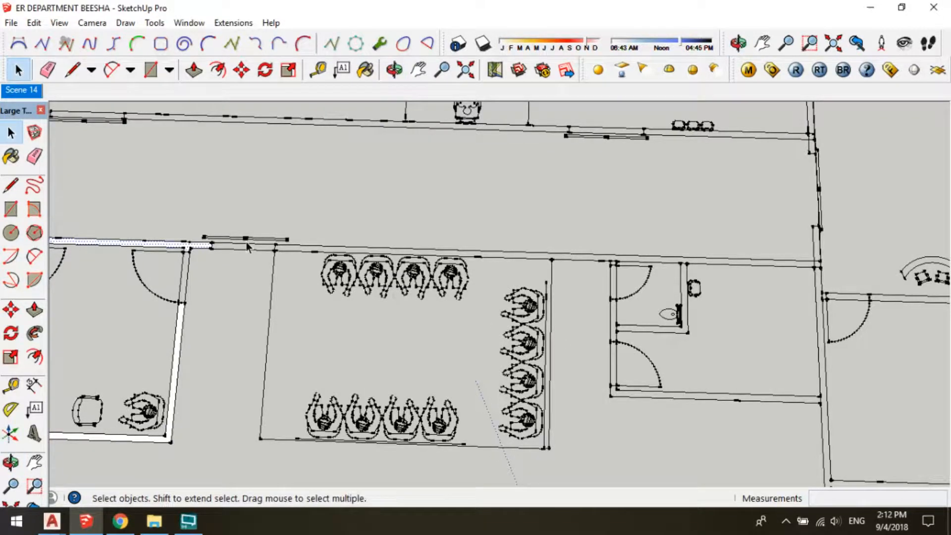
pyautogui.press('r')
pyautogui.scroll(2, 276, 245)
pyautogui.click(276, 245)
pyautogui.scroll(-3, 294, 250)
pyautogui.scroll(2, 786, 264)
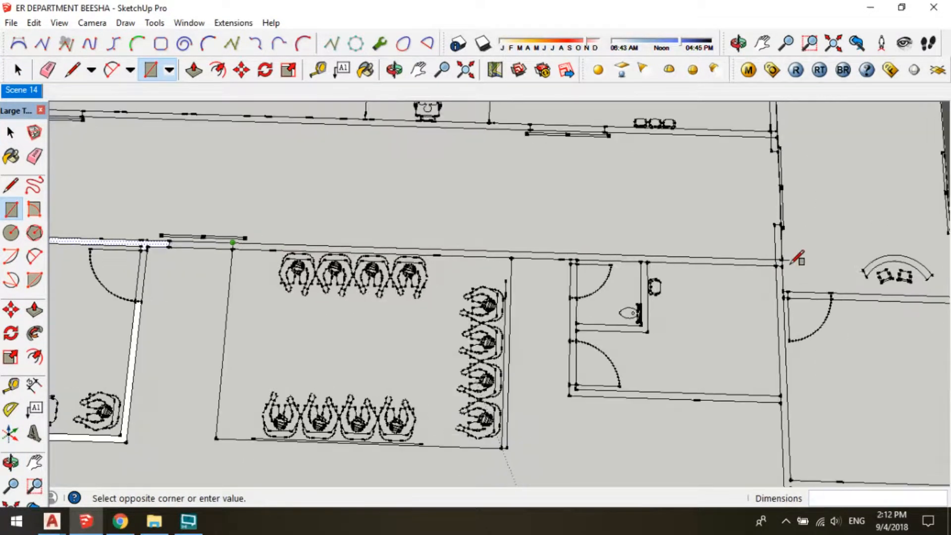
pyautogui.click(781, 266)
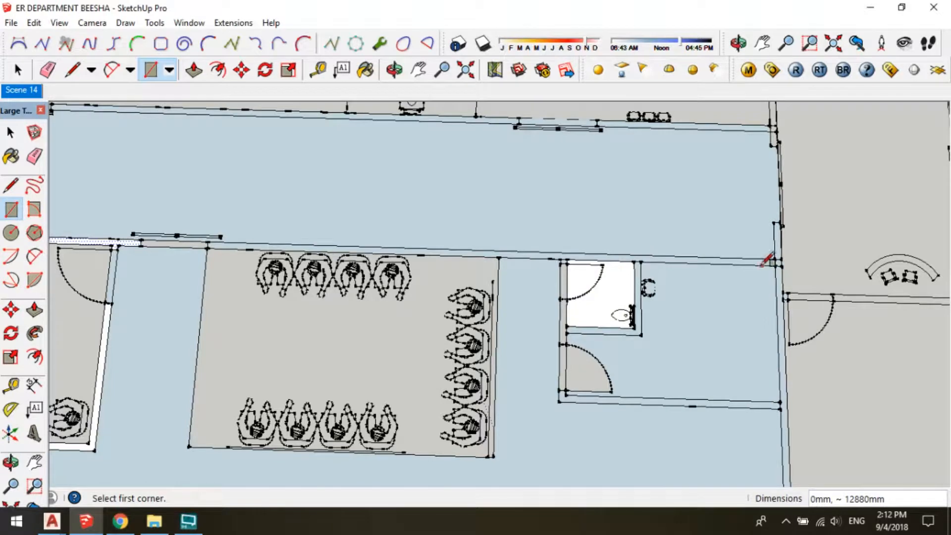
# Delete the surplus floor faces of the corridor, the room beside the toilet and the open area around the seating
pyautogui.press('space')
pyautogui.click(720, 284)
pyautogui.click(530, 295)
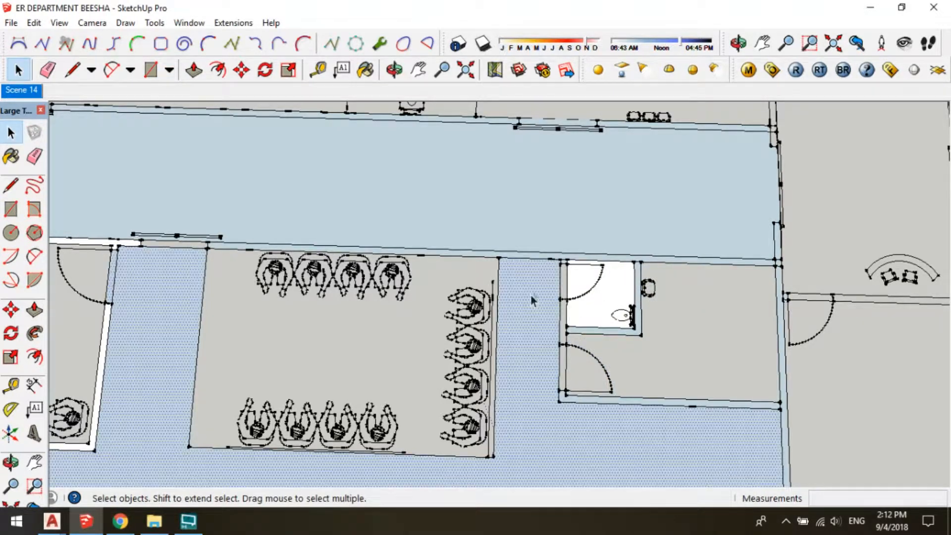
pyautogui.press('Delete')
# Delete the toilet's white floor face and the quarter-circle face inside its door swing
pyautogui.click(621, 290)
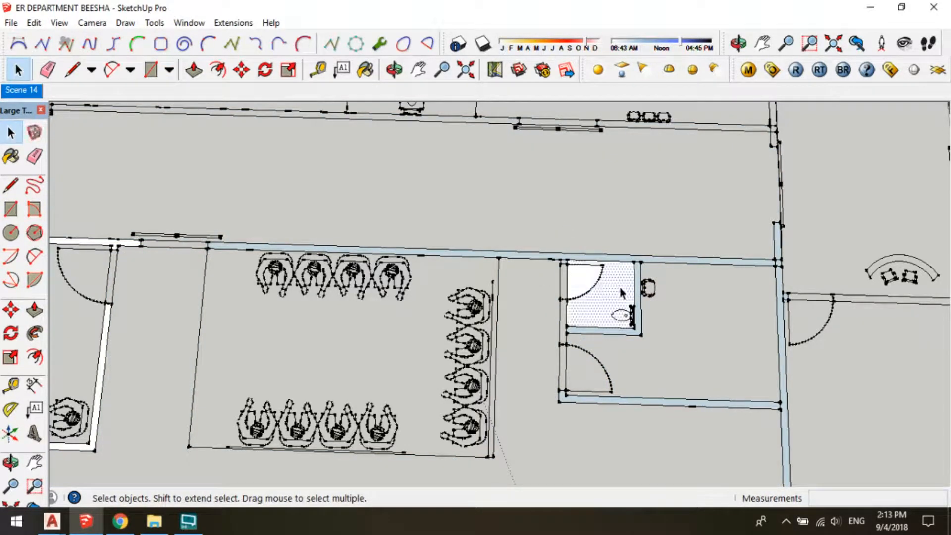
pyautogui.press('Delete')
pyautogui.scroll(2, 580, 285)
pyautogui.click(582, 284)
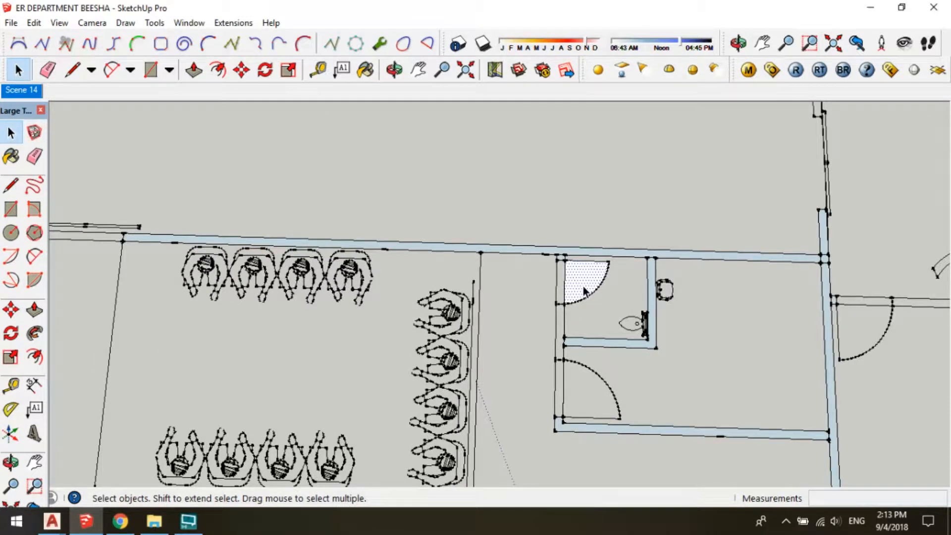
pyautogui.press('Delete')
# Draw 150 mm closing lines across the wall at the toilet door's jamb and the adjoining room door's jamb
pyautogui.scroll(-3, 581, 287)
pyautogui.scroll(3, 582, 290)
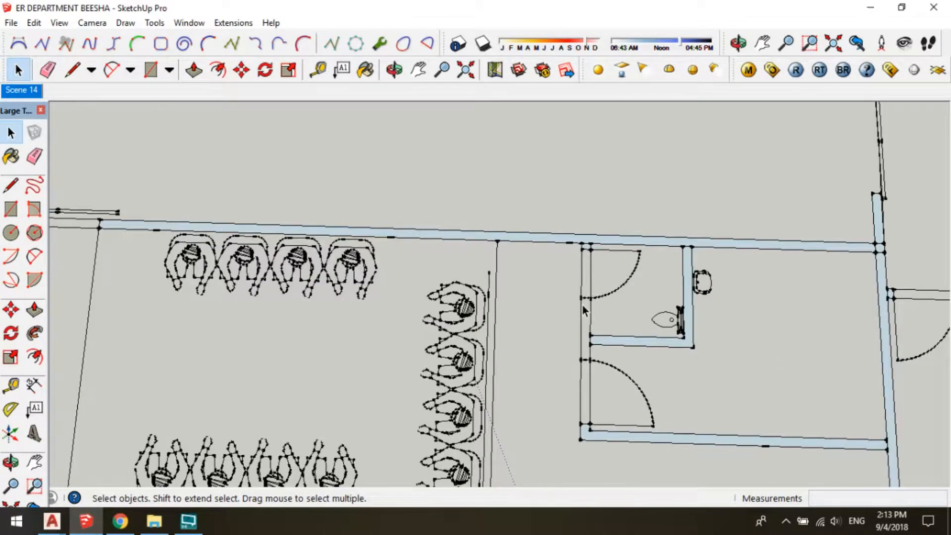
pyautogui.scroll(2, 583, 304)
pyautogui.press('l')
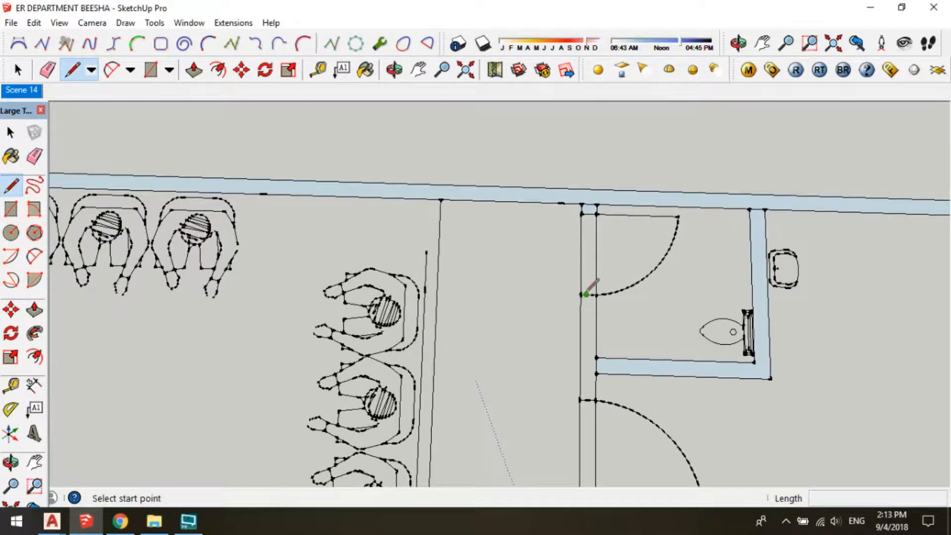
pyautogui.scroll(3, 585, 295)
pyautogui.click(582, 294)
pyautogui.click(599, 294)
pyautogui.moveTo(599, 399); pyautogui.dragTo(589, 369, button='middle')
pyautogui.click(574, 370)
pyautogui.click(603, 370)
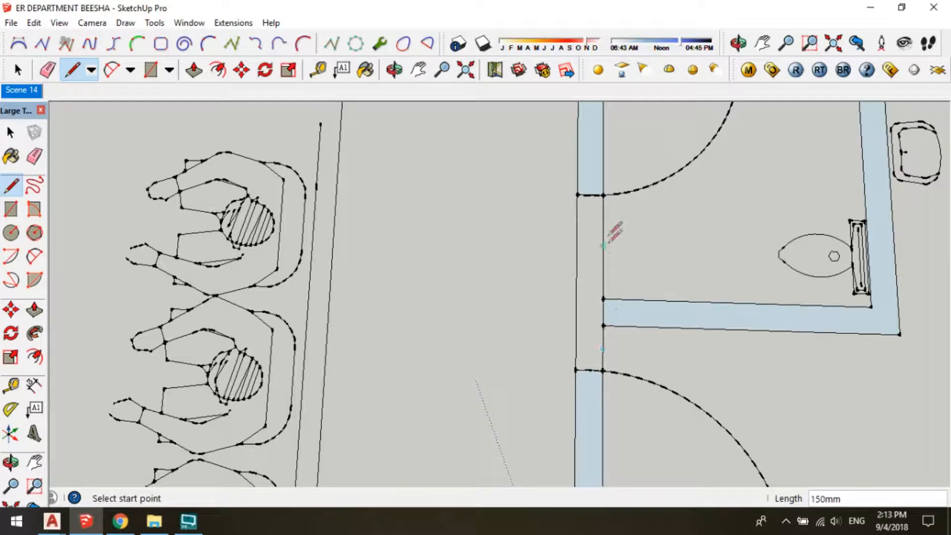
# Trace the wall outline between the two doorways to create the missing wall face
pyautogui.click(603, 195)
pyautogui.click(578, 195)
pyautogui.click(576, 370)
pyautogui.press('space')
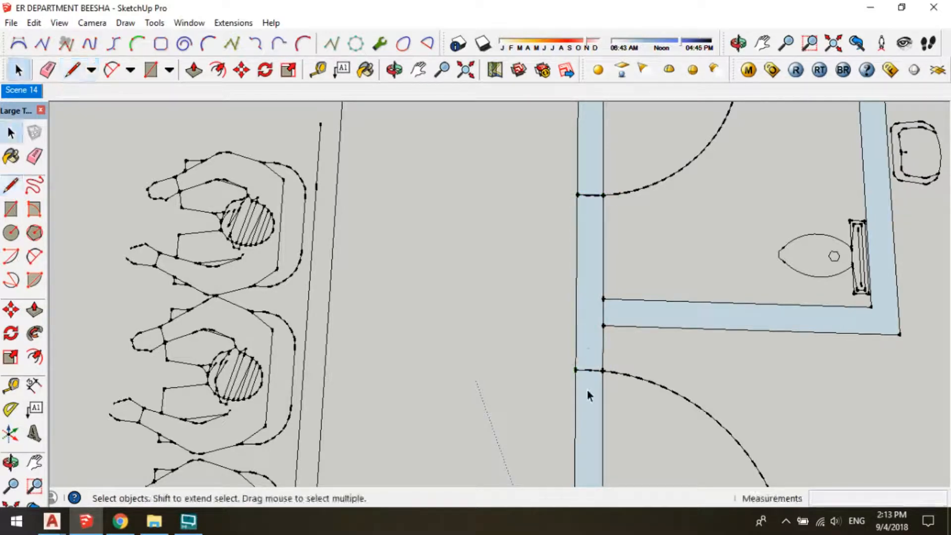
# Delete the wall faces filling the toilet doorway and the adjoining room's doorway
pyautogui.click(587, 390)
pyautogui.scroll(-3, 586, 388)
pyautogui.click(612, 358)
pyautogui.click(608, 360)
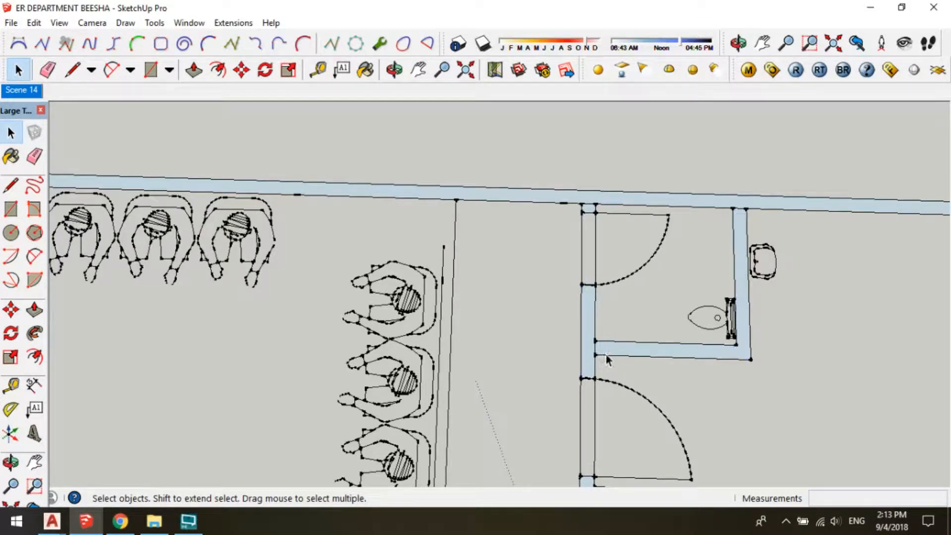
pyautogui.click(608, 348)
pyautogui.keyDown('shift'); pyautogui.click(537, 203); pyautogui.keyUp('shift')
pyautogui.scroll(1, 593, 210)
pyautogui.scroll(-4, 593, 210)
pyautogui.keyDown('shift'); pyautogui.moveTo(268, 238); pyautogui.dragTo(634, 243, button='middle'); pyautogui.keyUp('shift')
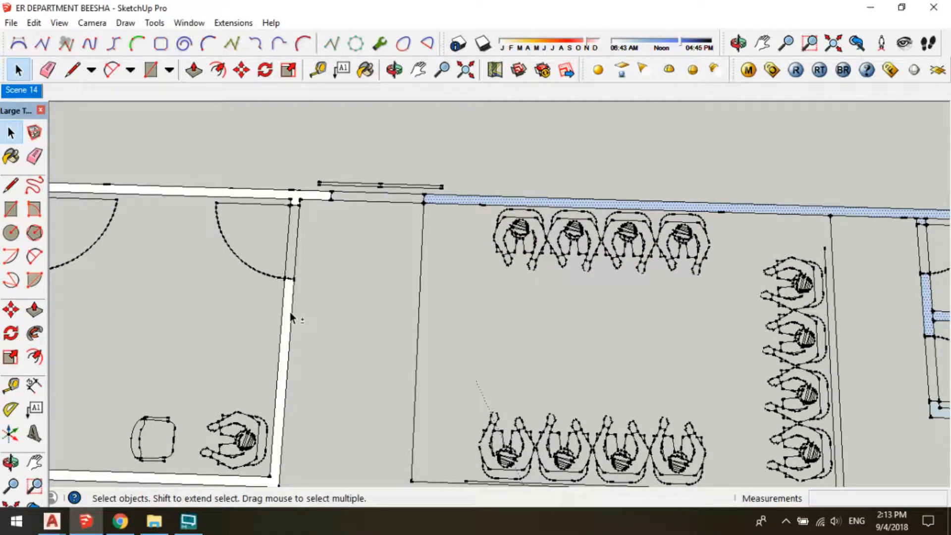
pyautogui.scroll(-2, 290, 317)
pyautogui.scroll(2, 294, 250)
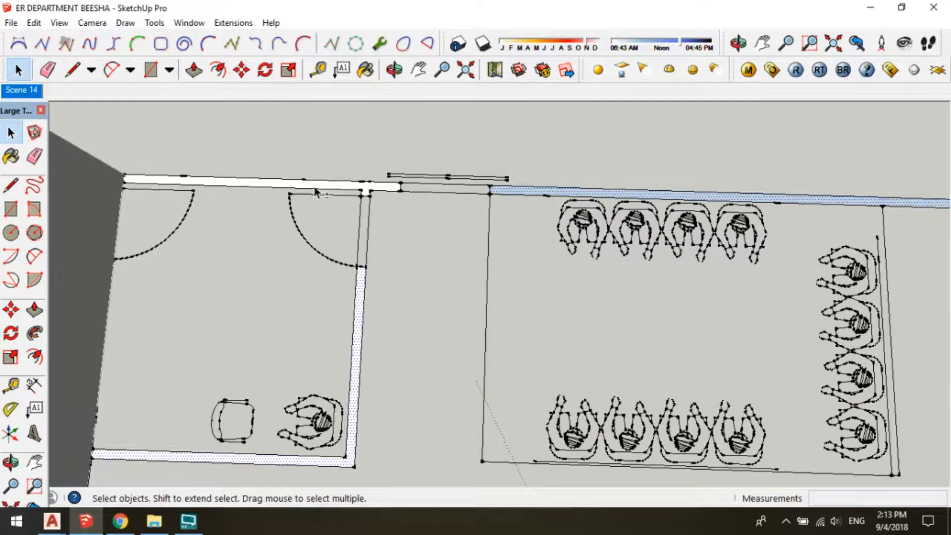
pyautogui.click(315, 182)
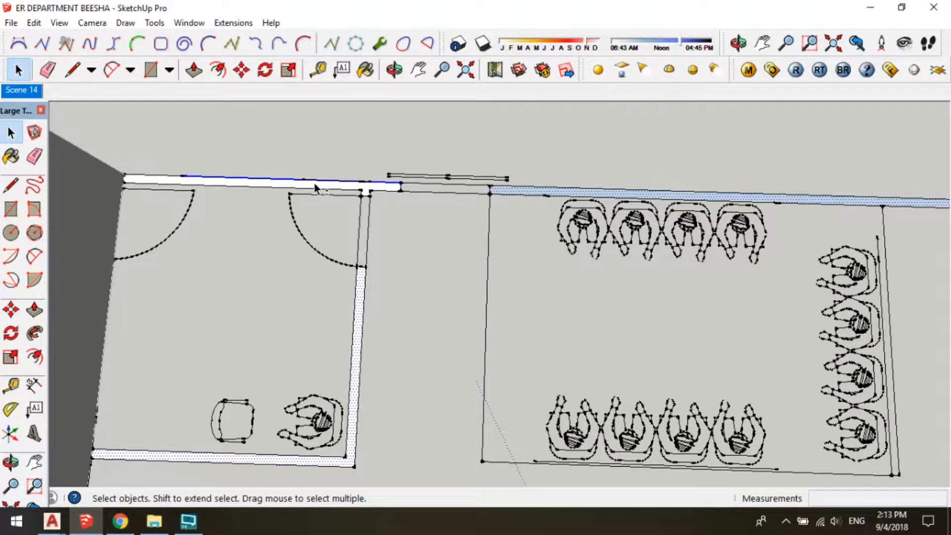
pyautogui.click(316, 182)
pyautogui.keyDown('shift'); pyautogui.click(319, 181); pyautogui.keyUp('shift')
pyautogui.keyDown('shift'); pyautogui.click(319, 184); pyautogui.keyUp('shift')
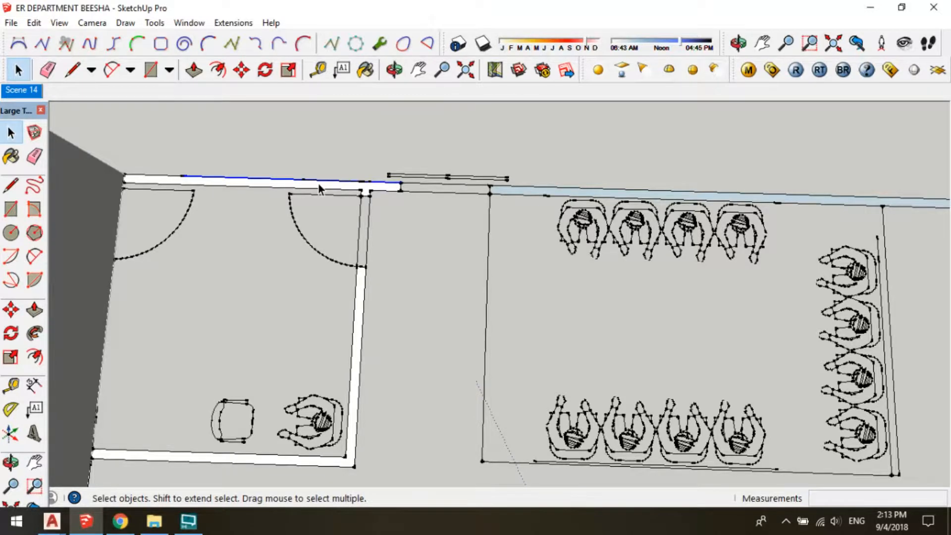
pyautogui.scroll(4, 320, 189)
pyautogui.keyDown('shift'); pyautogui.click(320, 186); pyautogui.keyUp('shift')
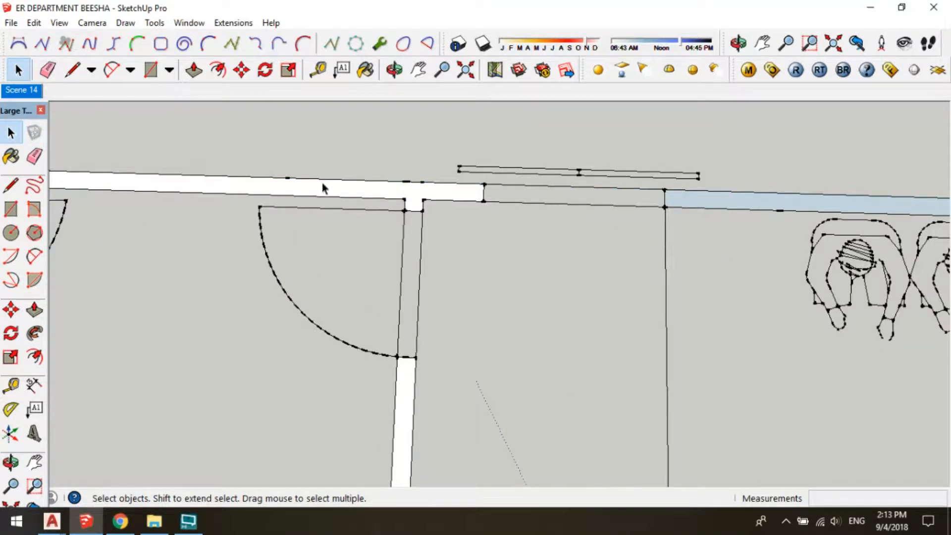
pyautogui.click(325, 191)
pyautogui.scroll(-4, 357, 176)
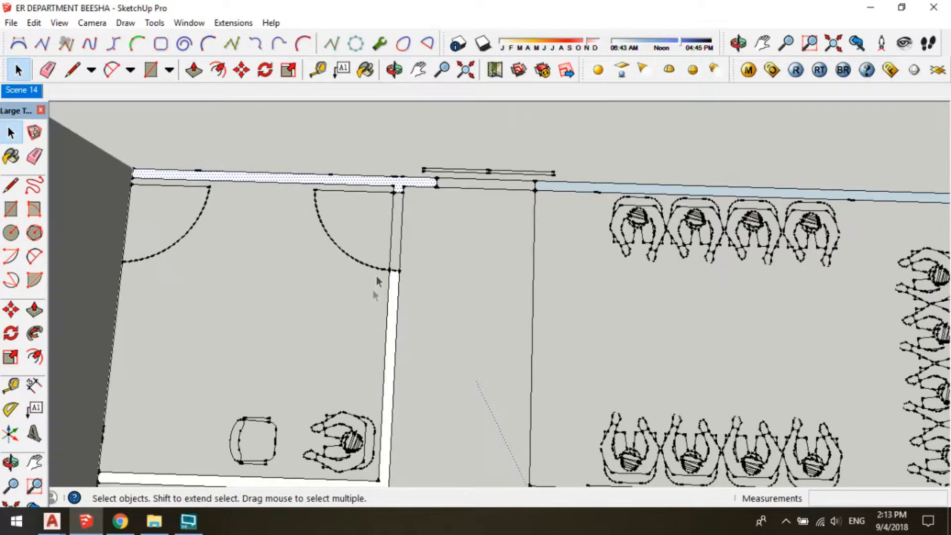
pyautogui.scroll(1, 390, 310)
pyautogui.keyDown('shift'); pyautogui.click(390, 301); pyautogui.keyUp('shift')
pyautogui.scroll(-3, 387, 302)
pyautogui.scroll(1, 542, 212)
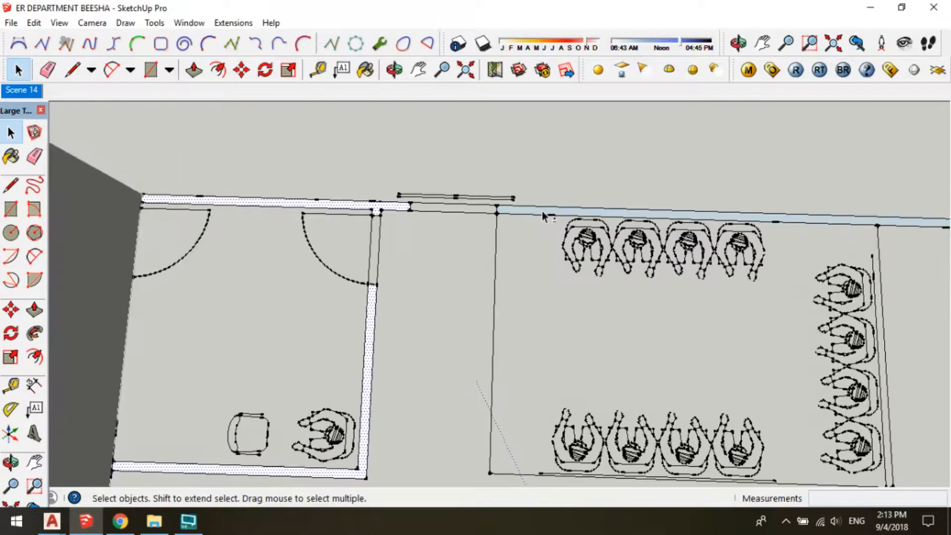
pyautogui.keyDown('shift'); pyautogui.click(543, 209); pyautogui.keyUp('shift')
pyautogui.scroll(-2, 545, 213)
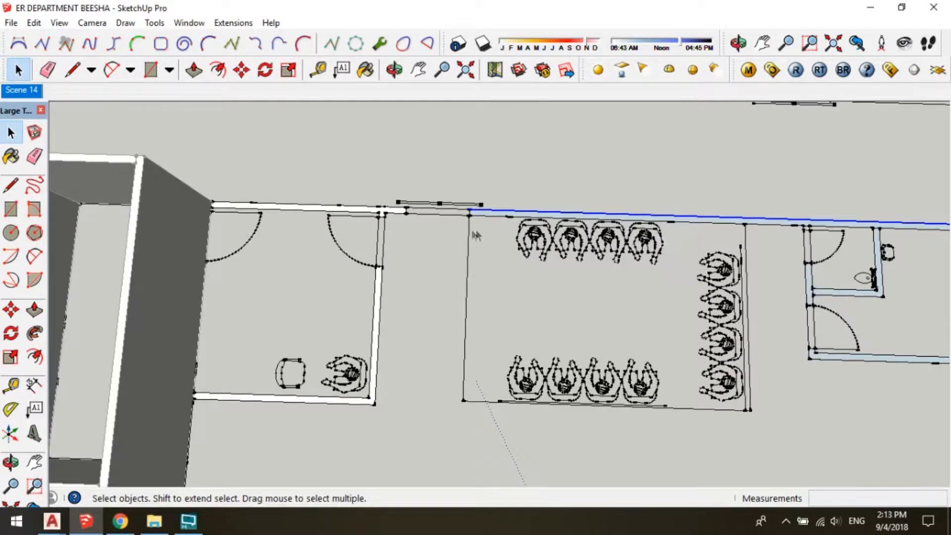
pyautogui.scroll(2, 490, 214)
pyautogui.hotkey('ctrl', 'a')
pyautogui.scroll(-1, 498, 216)
pyautogui.keyDown('shift'); pyautogui.moveTo(743, 254); pyautogui.dragTo(573, 254, button='middle'); pyautogui.keyUp('shift')
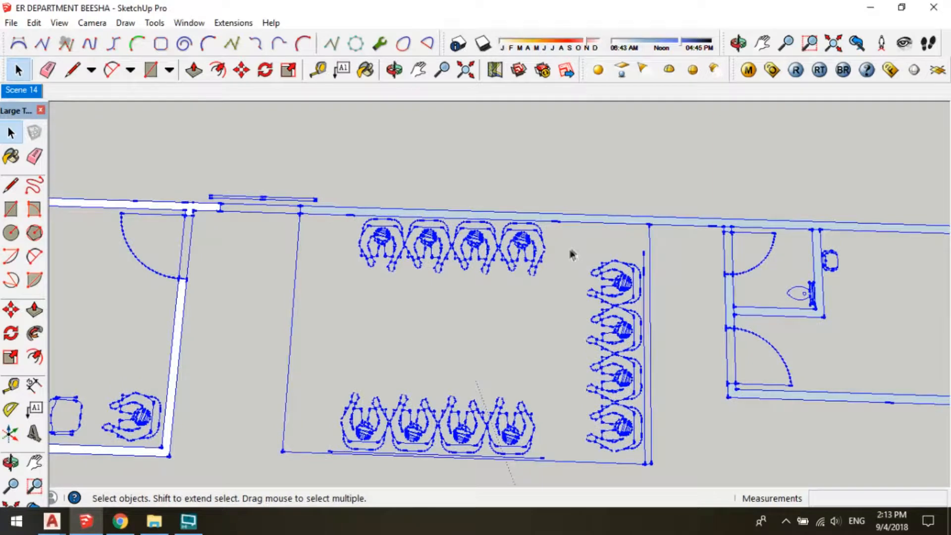
pyautogui.click(434, 241)
pyautogui.click(371, 212)
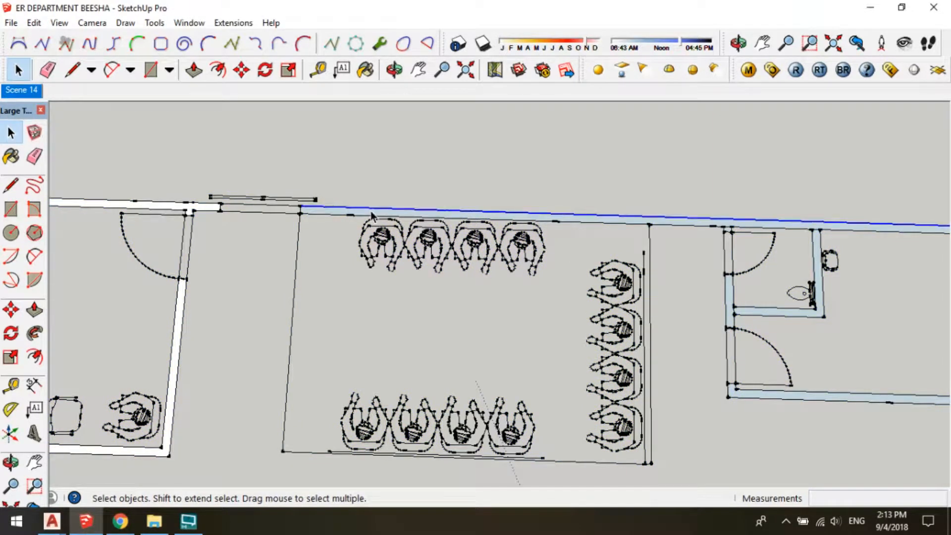
pyautogui.click(433, 218)
pyautogui.scroll(-1, 786, 255)
pyautogui.scroll(4, 726, 212)
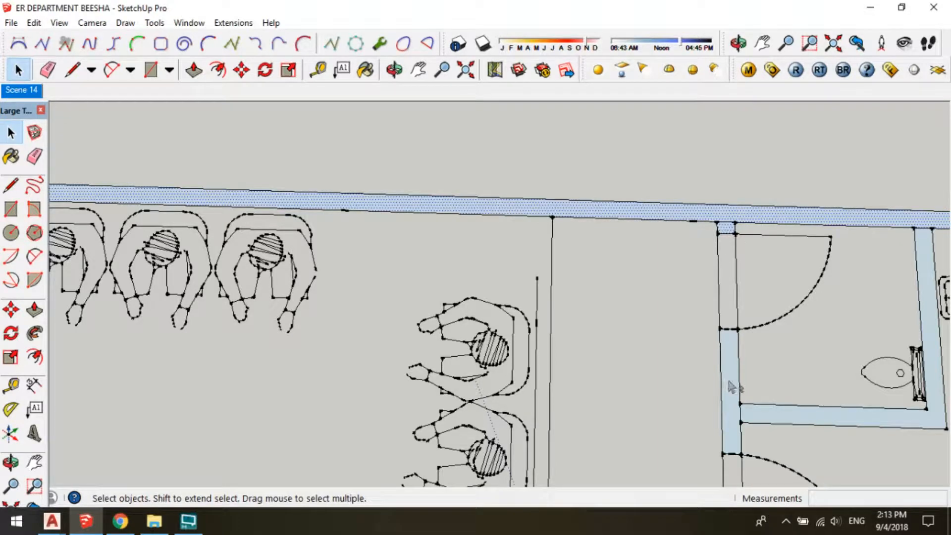
pyautogui.keyDown('shift'); pyautogui.click(770, 419); pyautogui.keyUp('shift')
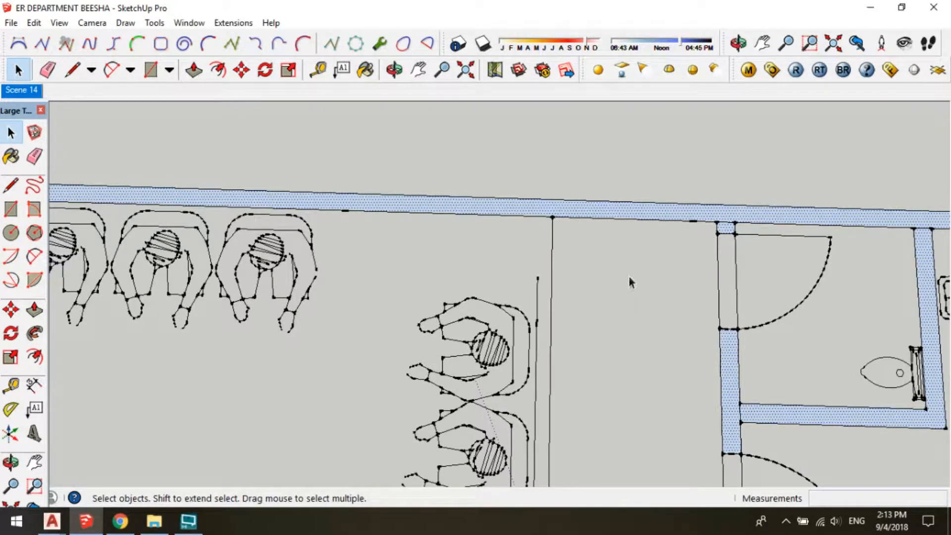
pyautogui.scroll(-1, 717, 223)
pyautogui.keyDown('shift'); pyautogui.moveTo(725, 220); pyautogui.dragTo(388, 172, button='middle'); pyautogui.keyUp('shift')
pyautogui.keyDown('shift'); pyautogui.click(739, 471); pyautogui.keyUp('shift')
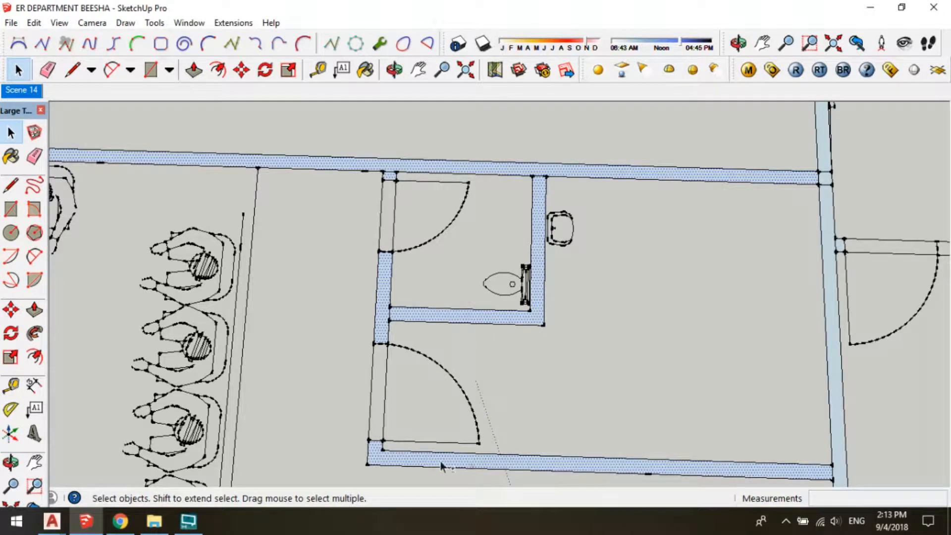
pyautogui.keyDown('shift'); pyautogui.click(837, 375); pyautogui.keyUp('shift')
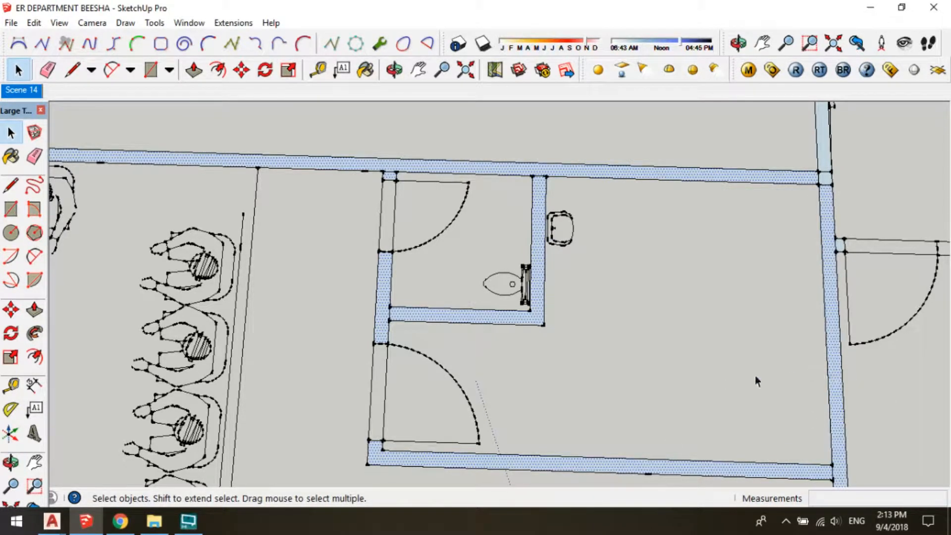
pyautogui.scroll(-2, 755, 380)
pyautogui.moveTo(734, 290); pyautogui.dragTo(666, 279, button='middle')
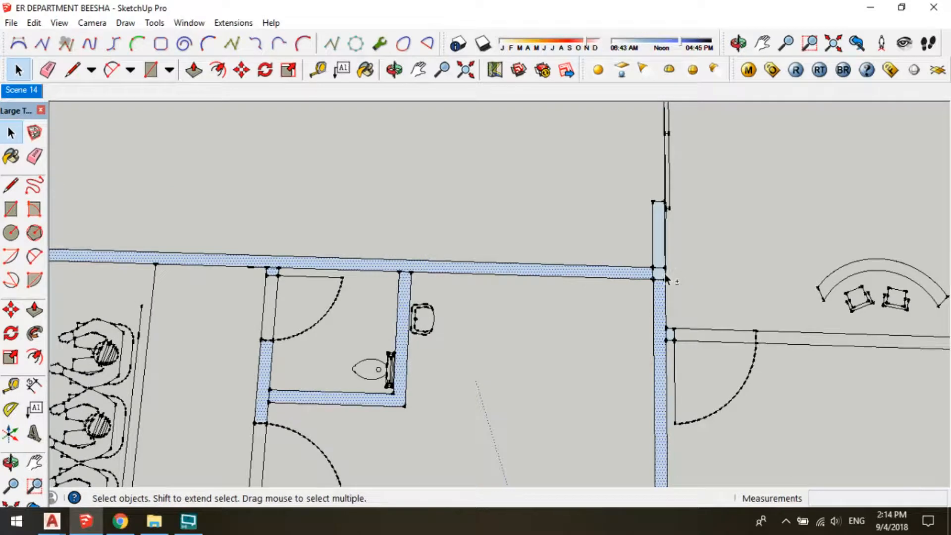
# Erase the dividing edges where the long corridor wall meets the cross wall so their faces merge
pyautogui.click(660, 269)
pyautogui.scroll(2, 659, 270)
pyautogui.scroll(-3, 659, 269)
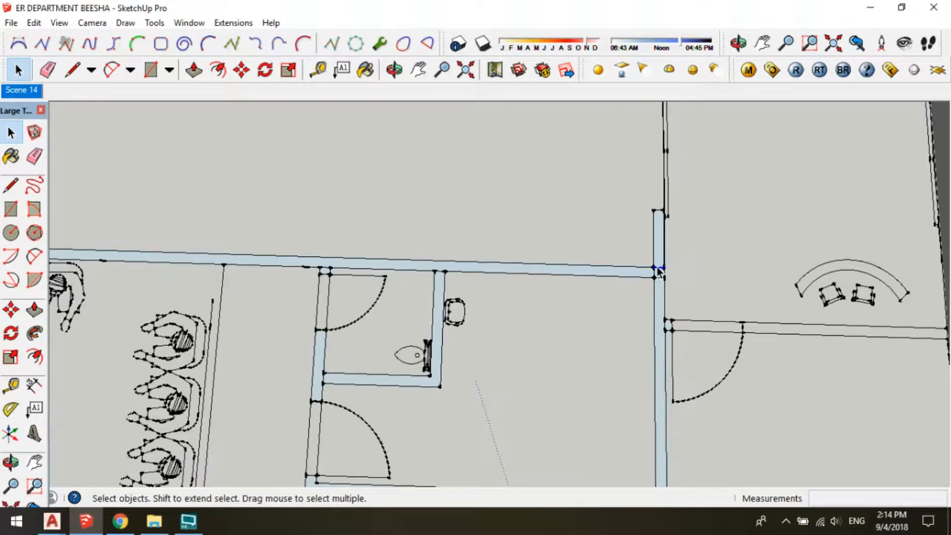
pyautogui.scroll(-1, 609, 242)
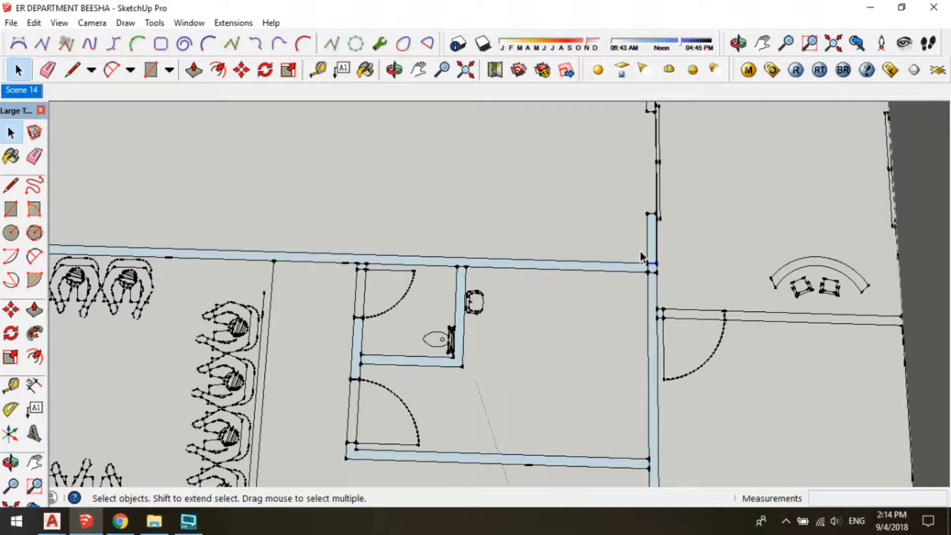
pyautogui.scroll(2, 644, 265)
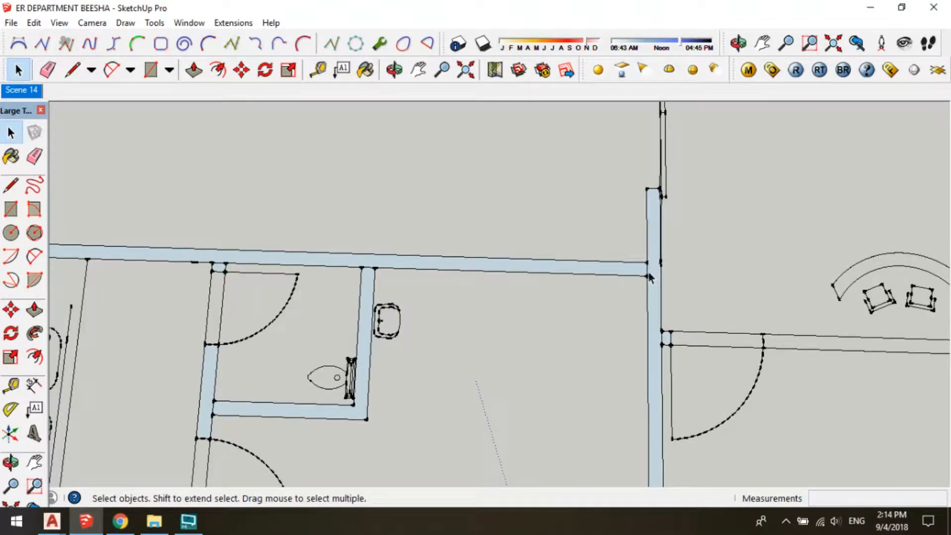
# Group the wall faces of the corridor, cross wall, toilet and adjoining room
pyautogui.click(652, 272)
pyautogui.scroll(-1, 652, 271)
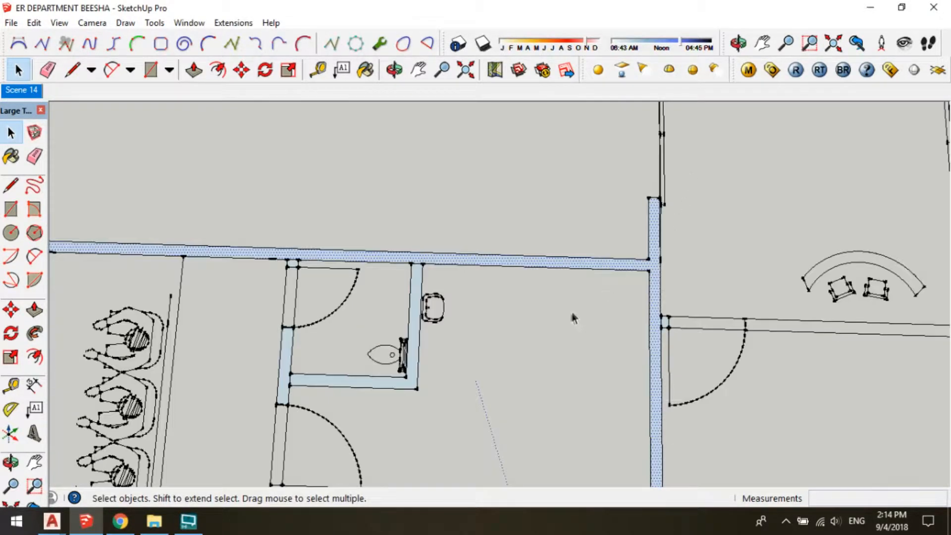
pyautogui.scroll(2, 431, 287)
pyautogui.keyDown('shift'); pyautogui.click(442, 297); pyautogui.keyUp('shift')
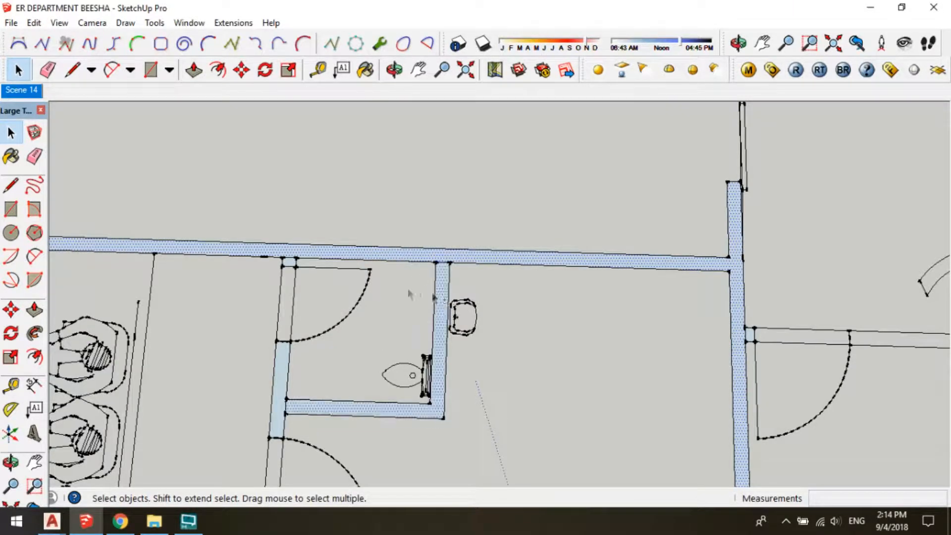
pyautogui.keyDown('shift'); pyautogui.click(278, 373); pyautogui.keyUp('shift')
pyautogui.scroll(-2, 510, 166)
pyautogui.scroll(2, 438, 404)
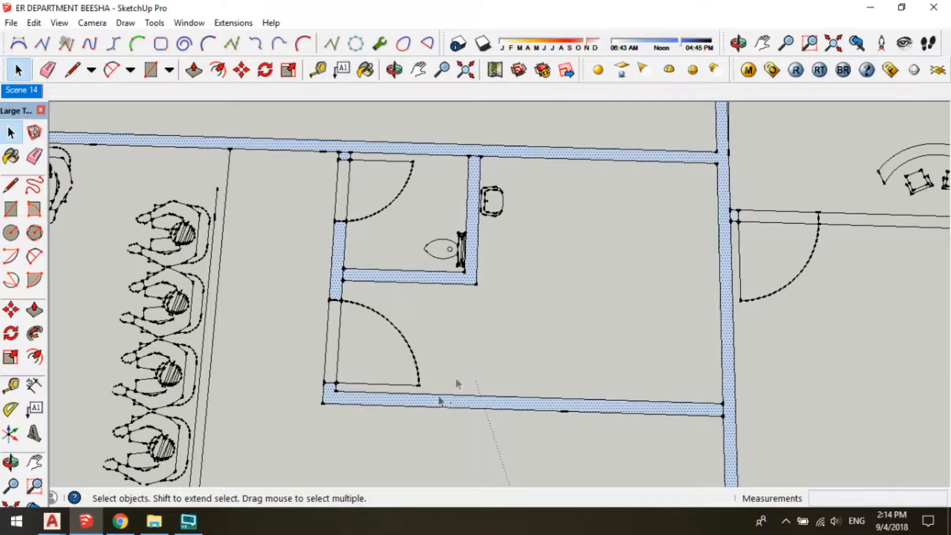
pyautogui.scroll(-4, 595, 206)
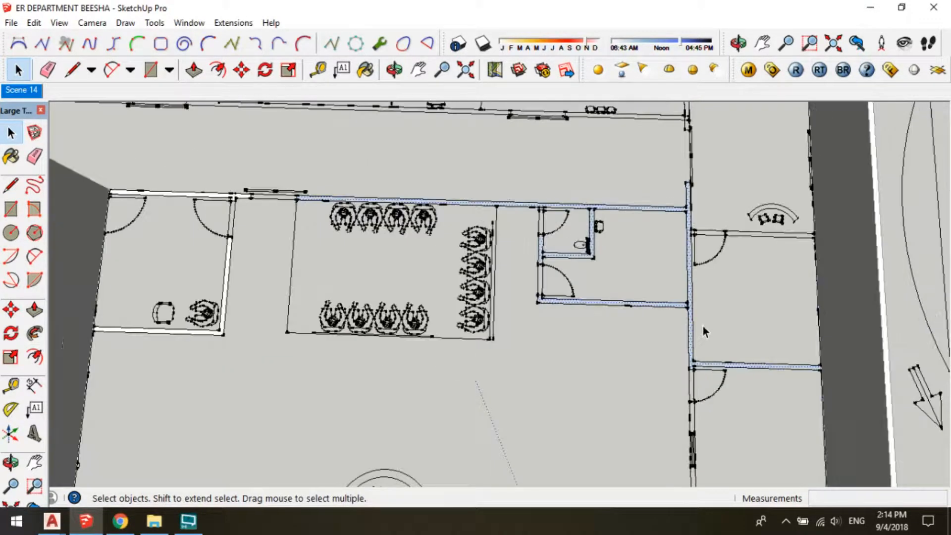
pyautogui.hotkey('ctrl', 'g')
# Open the new wall group and reverse all of its faces
pyautogui.scroll(2, 492, 201)
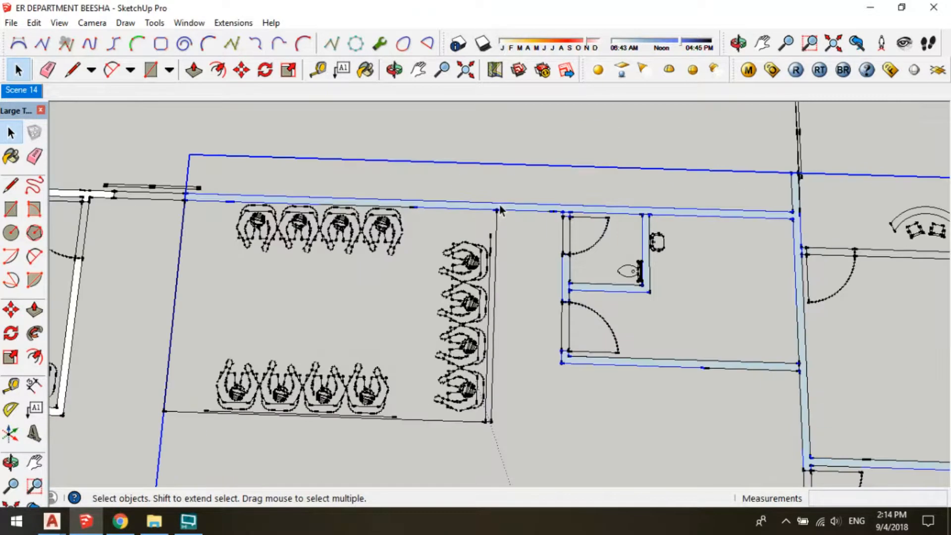
pyautogui.tripleClick(491, 208)
pyautogui.scroll(1, 492, 208)
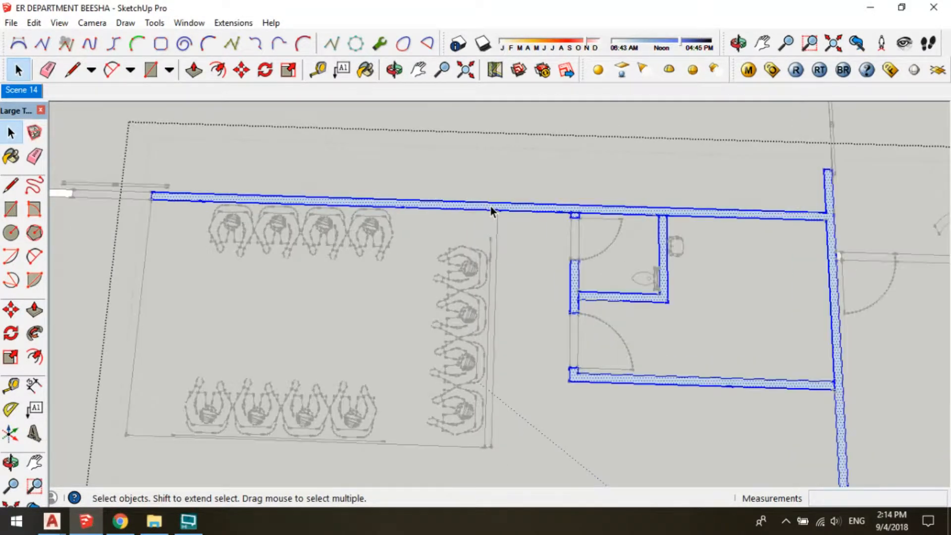
pyautogui.rightClick(492, 207)
pyautogui.moveTo(596, 344)
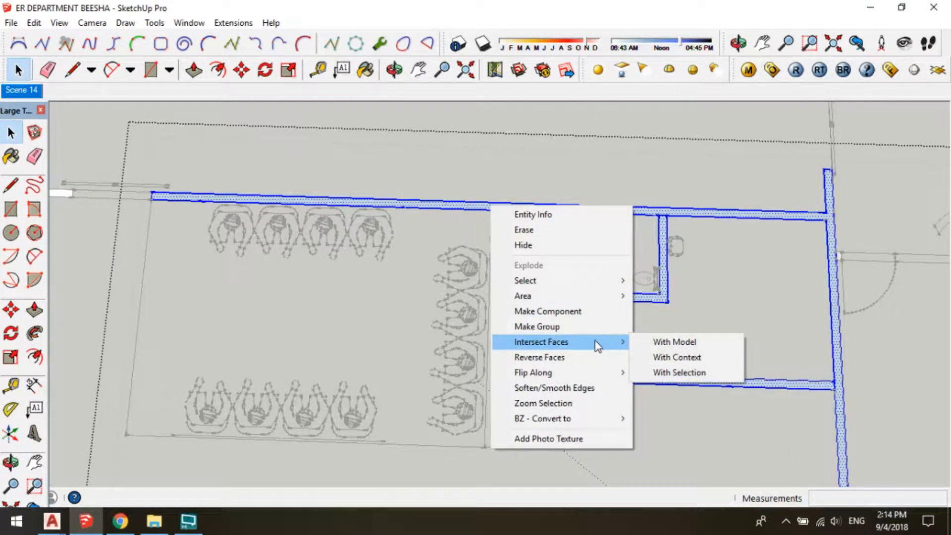
pyautogui.click(577, 357)
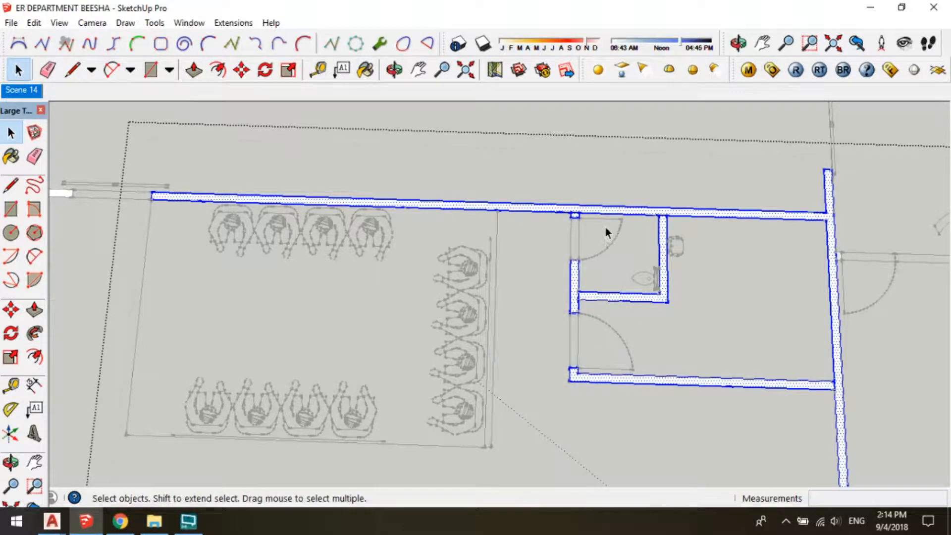
# Extrude the merged corridor and cross wall face upward by 3000 mm
pyautogui.press('p')
pyautogui.moveTo(658, 218); pyautogui.dragTo(742, 142)
pyautogui.write('3000')
pyautogui.press('Return')
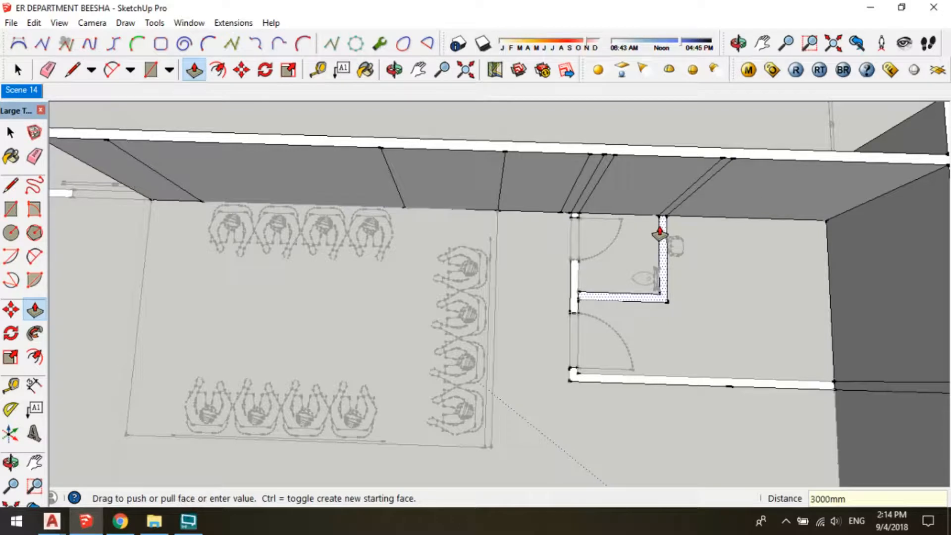
# Extrude the remaining wall faces of the toilet and the adjoining room upward by 3000 mm
pyautogui.doubleClick(667, 238)
pyautogui.click(574, 219)
pyautogui.click(574, 220)
pyautogui.doubleClick(573, 276)
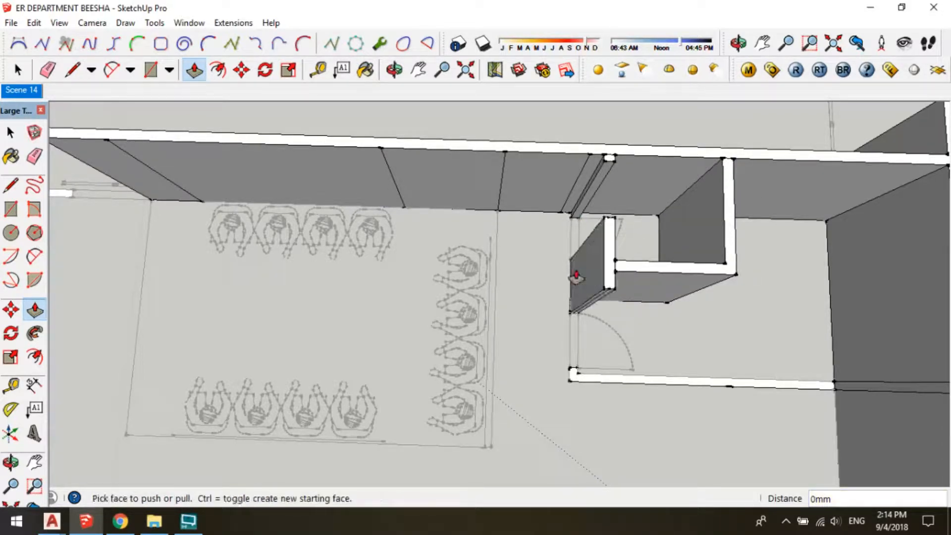
pyautogui.doubleClick(573, 382)
pyautogui.scroll(-4, 471, 166)
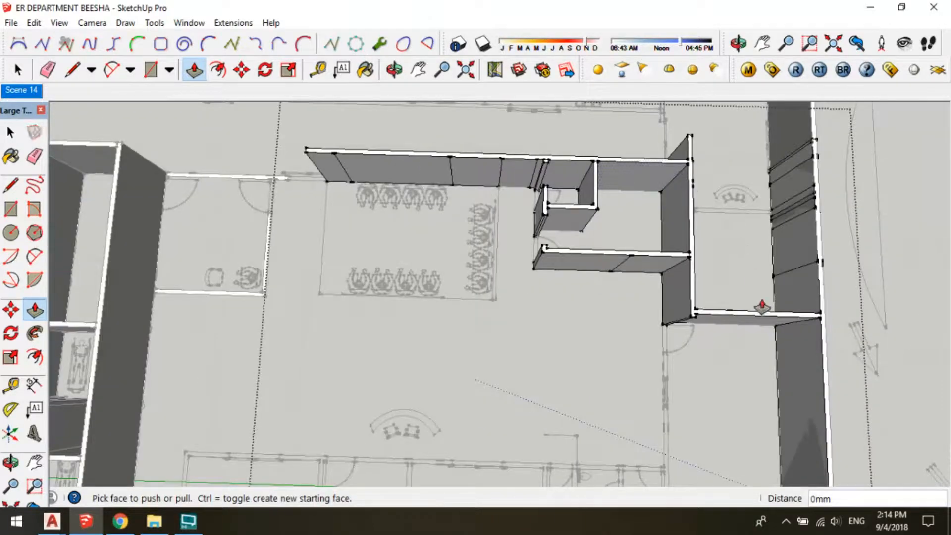
# Select and group the wall faces of the small two-door room beside the waiting area
pyautogui.moveTo(762, 305); pyautogui.dragTo(848, 241, button='middle')
pyautogui.scroll(2, 252, 281)
pyautogui.press('space')
pyautogui.click(250, 332)
pyautogui.scroll(2, 249, 337)
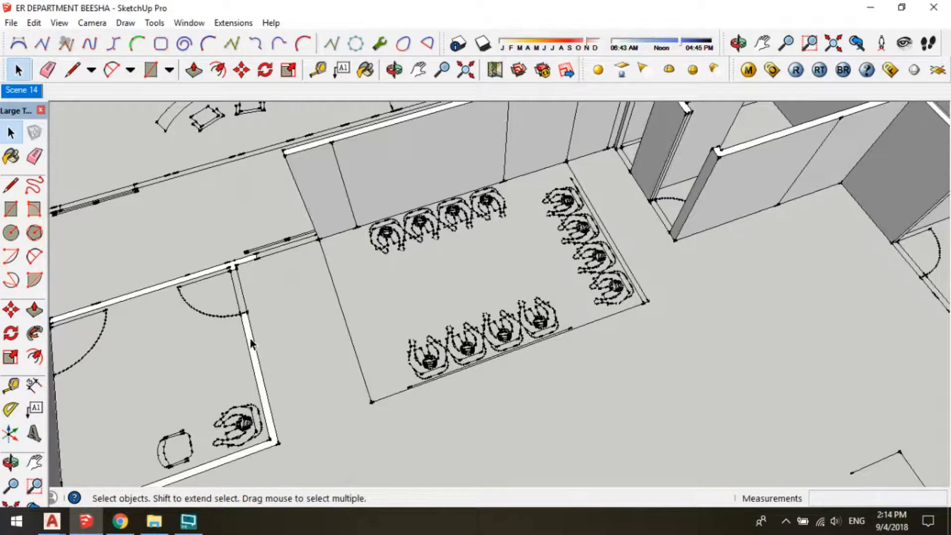
pyautogui.click(250, 337)
pyautogui.scroll(3, 250, 338)
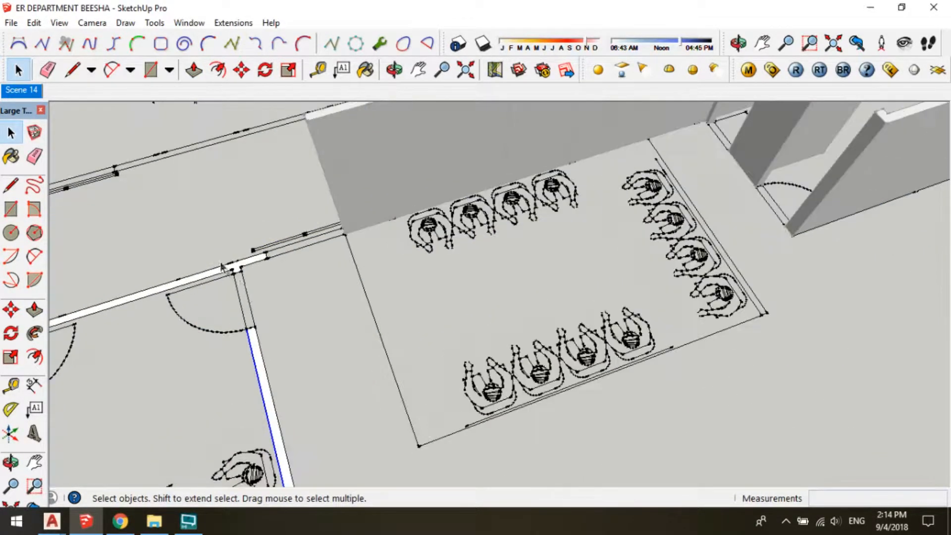
pyautogui.scroll(4, 242, 263)
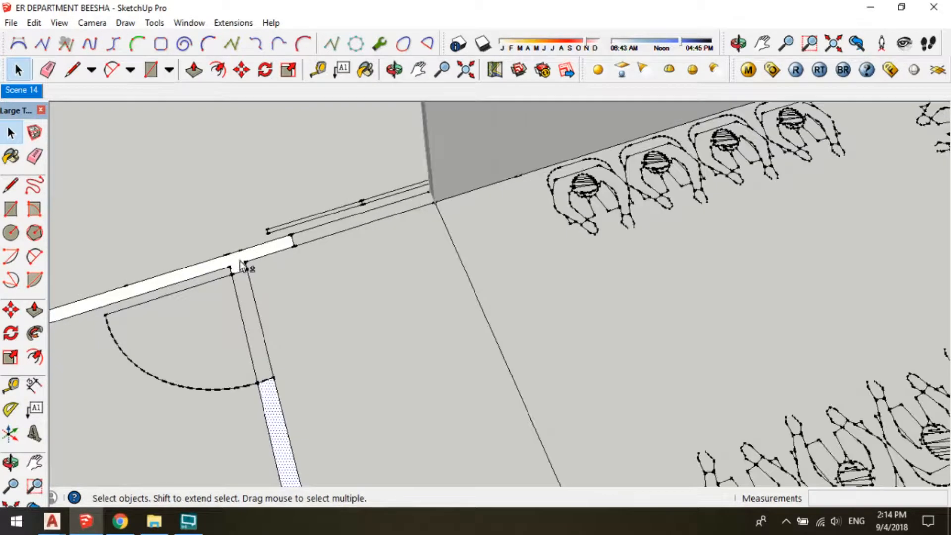
pyautogui.scroll(-10, 372, 231)
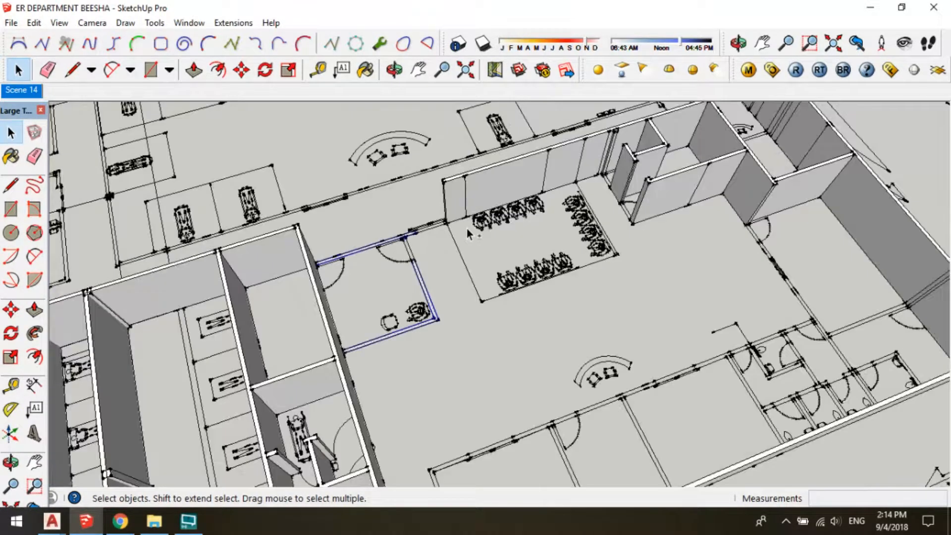
# Extrude the small room's L-shaped wall face and its door-side wall faces upward by 3000 mm
pyautogui.scroll(5, 420, 241)
pyautogui.press('p')
pyautogui.click(408, 282)
pyautogui.write('3')
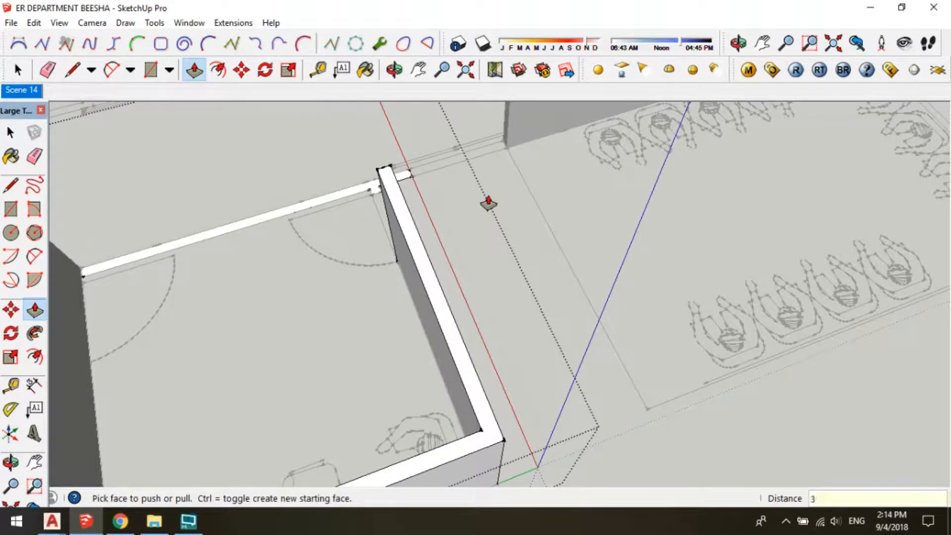
pyautogui.write('000')
pyautogui.press('Return')
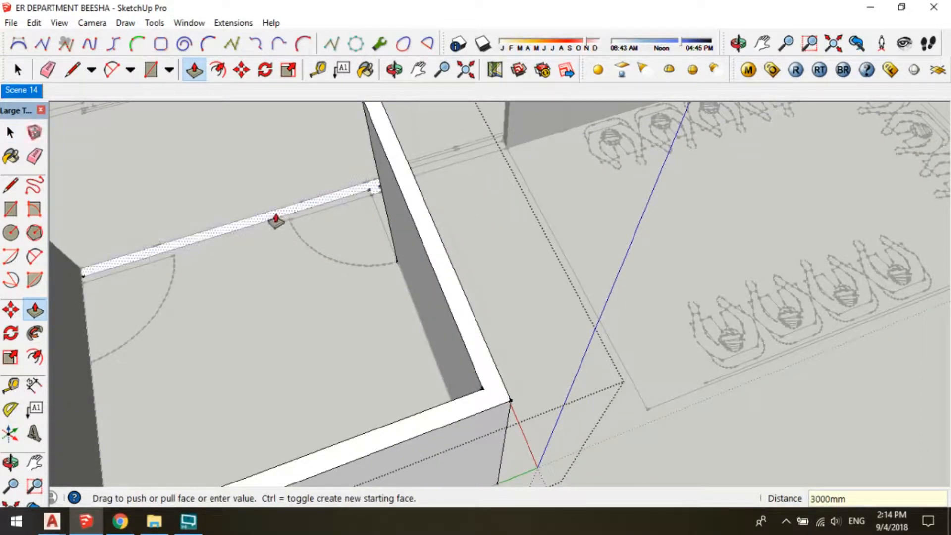
pyautogui.press('space')
pyautogui.click(276, 218)
pyautogui.press('p')
pyautogui.press('space')
pyautogui.scroll(-5, 431, 208)
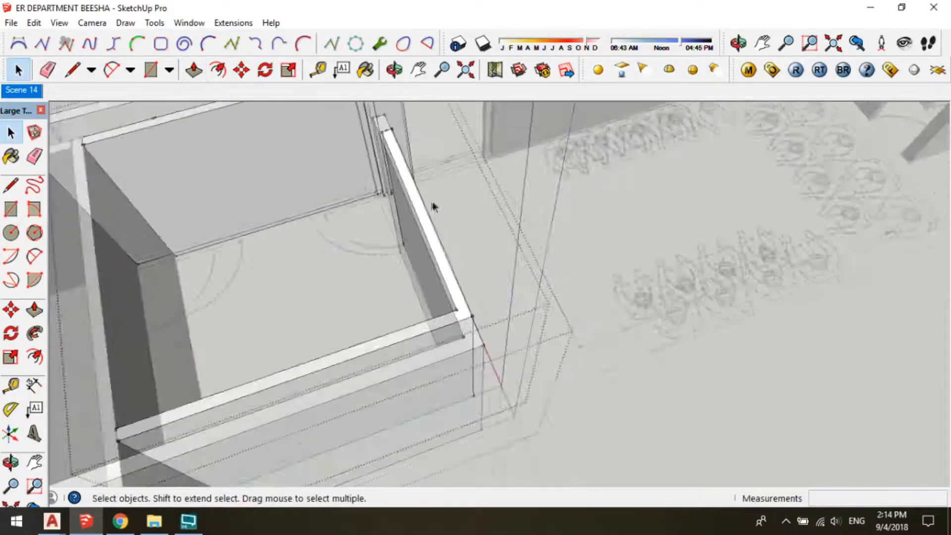
# Draw a 150 mm line closing the end of the curved-desk room's side wall where it meets the outer wall
pyautogui.moveTo(433, 213); pyautogui.dragTo(362, 254, button='middle')
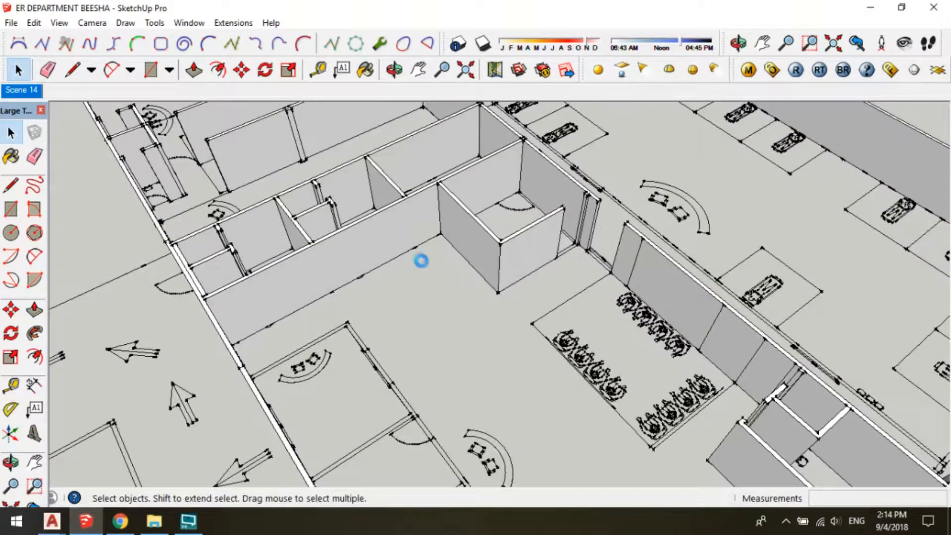
pyautogui.scroll(-2, 510, 240)
pyautogui.moveTo(594, 275); pyautogui.dragTo(375, 261, button='middle')
pyautogui.scroll(5, 406, 235)
pyautogui.moveTo(422, 233); pyautogui.dragTo(342, 228, button='middle')
pyautogui.scroll(2, 314, 197)
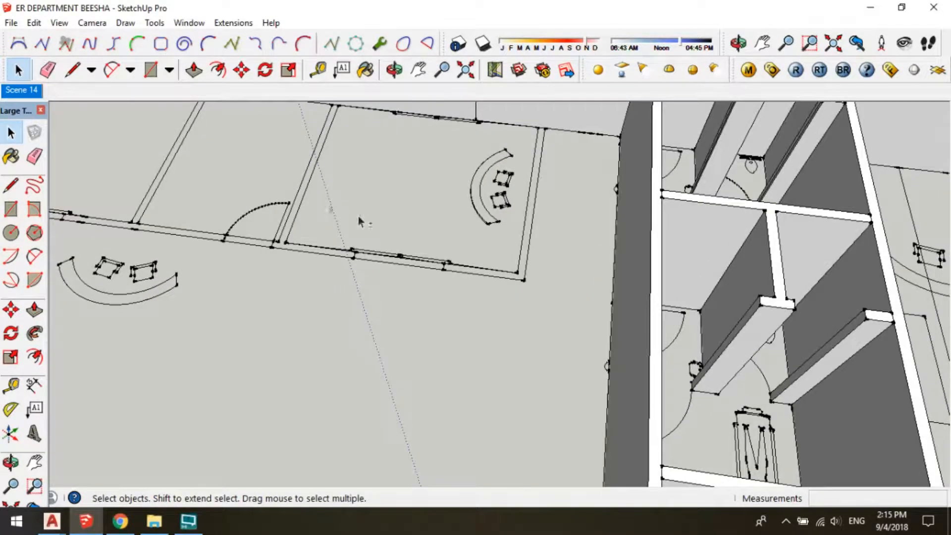
pyautogui.tripleClick(534, 213)
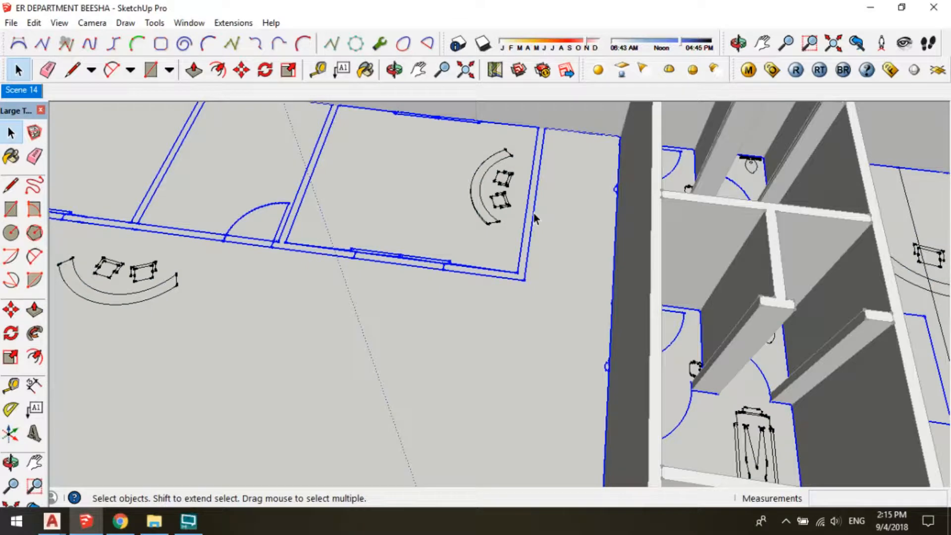
pyautogui.scroll(1, 533, 213)
pyautogui.press('l')
pyautogui.click(539, 120)
pyautogui.click(546, 120)
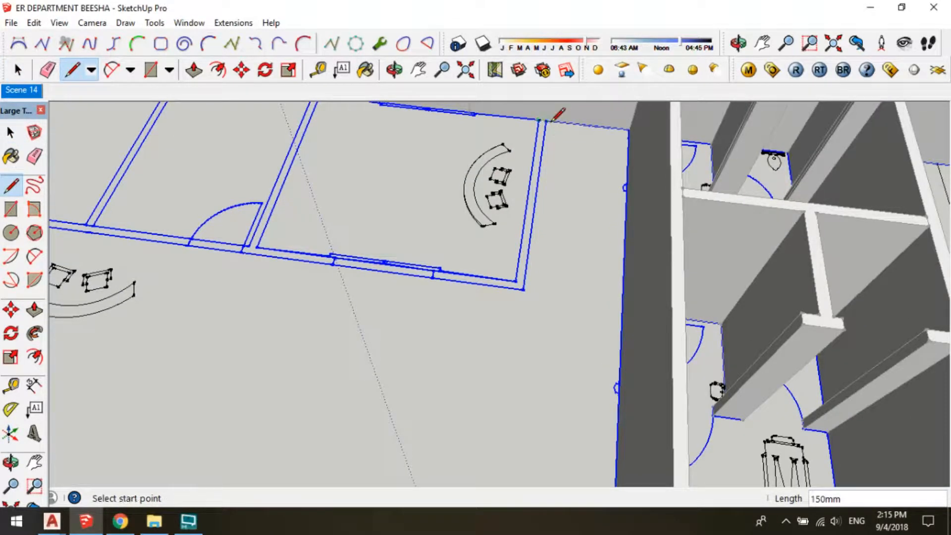
pyautogui.press('space')
pyautogui.scroll(5, 555, 116)
pyautogui.press('l')
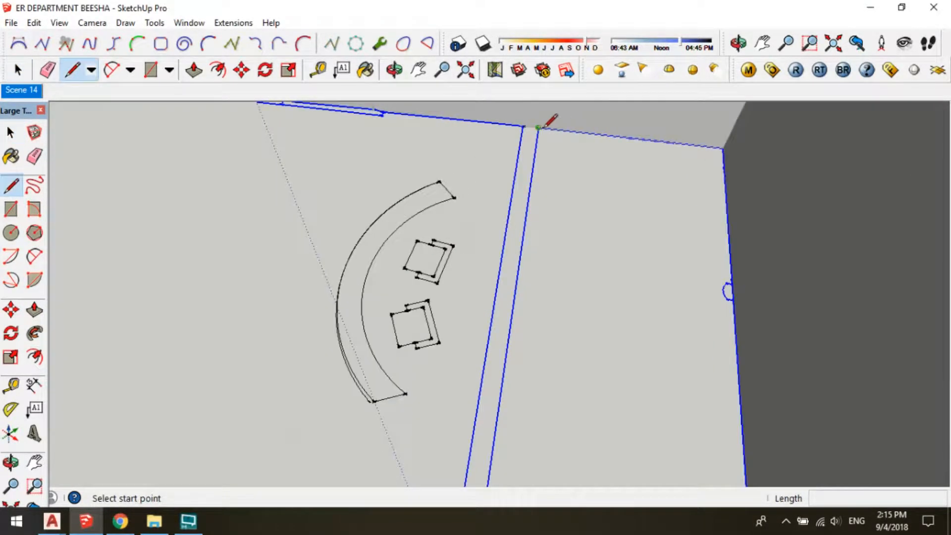
pyautogui.click(539, 128)
pyautogui.click(524, 127)
pyautogui.scroll(-3, 540, 124)
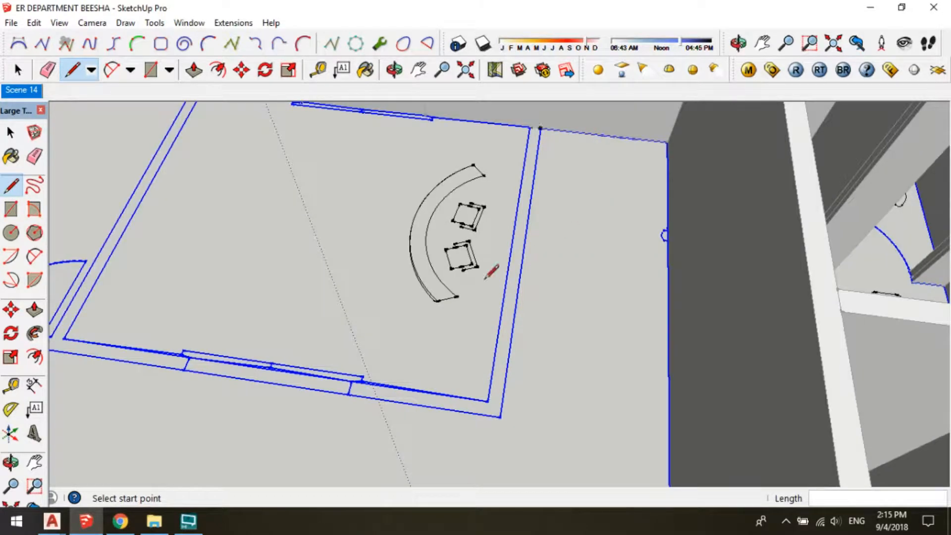
# Draw 150 mm lines across the front wall at both edges of the curved-desk room's window opening to form the wall faces
pyautogui.scroll(2, 353, 380)
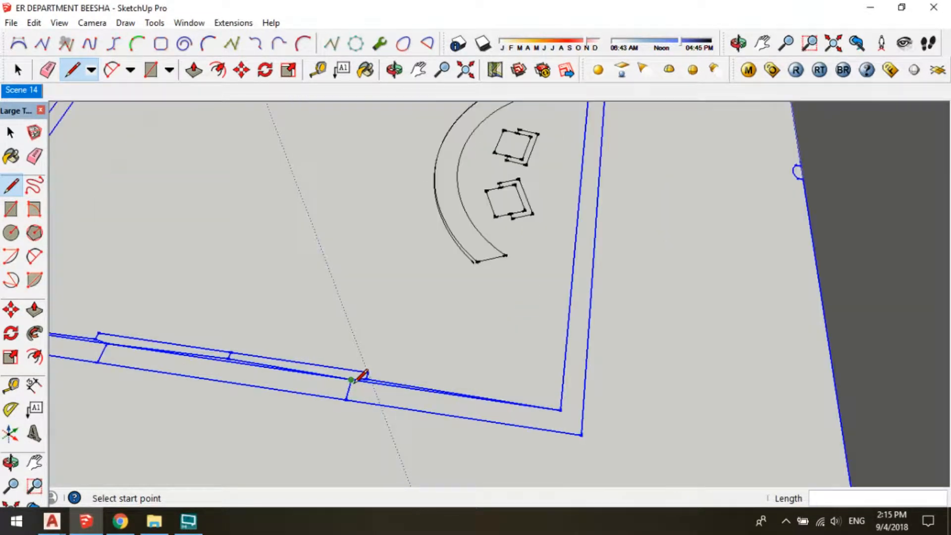
pyautogui.scroll(1, 352, 380)
pyautogui.click(351, 380)
pyautogui.click(347, 399)
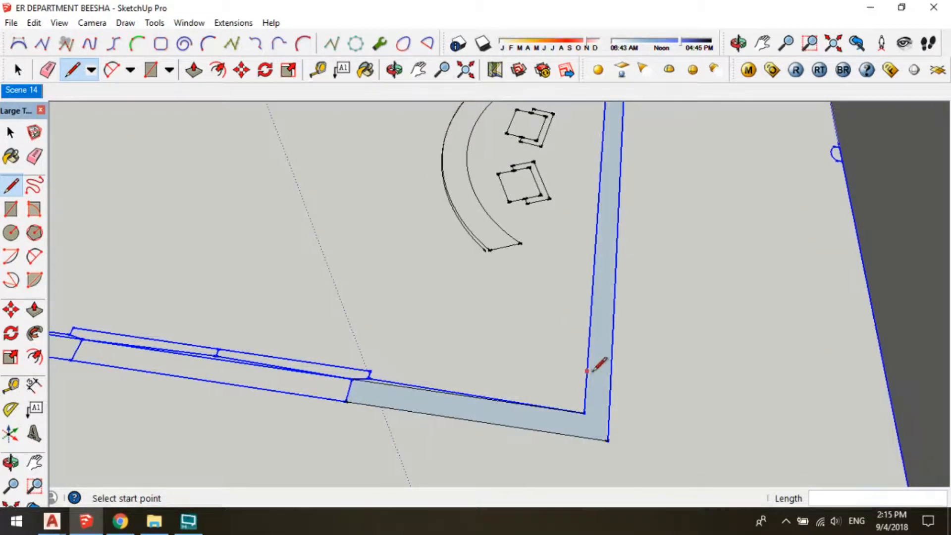
pyautogui.scroll(-1, 587, 371)
pyautogui.keyDown('shift'); pyautogui.moveTo(183, 388); pyautogui.dragTo(535, 372, button='middle'); pyautogui.keyUp('shift')
pyautogui.click(528, 372)
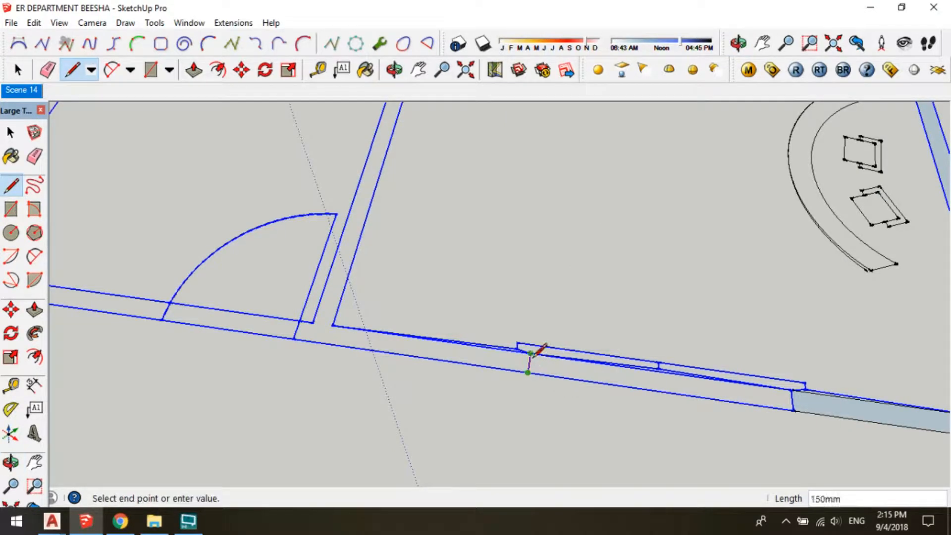
pyautogui.click(530, 354)
# Delete the face filling the window opening and reverse the adjoining corner wall face
pyautogui.press('space')
pyautogui.click(614, 373)
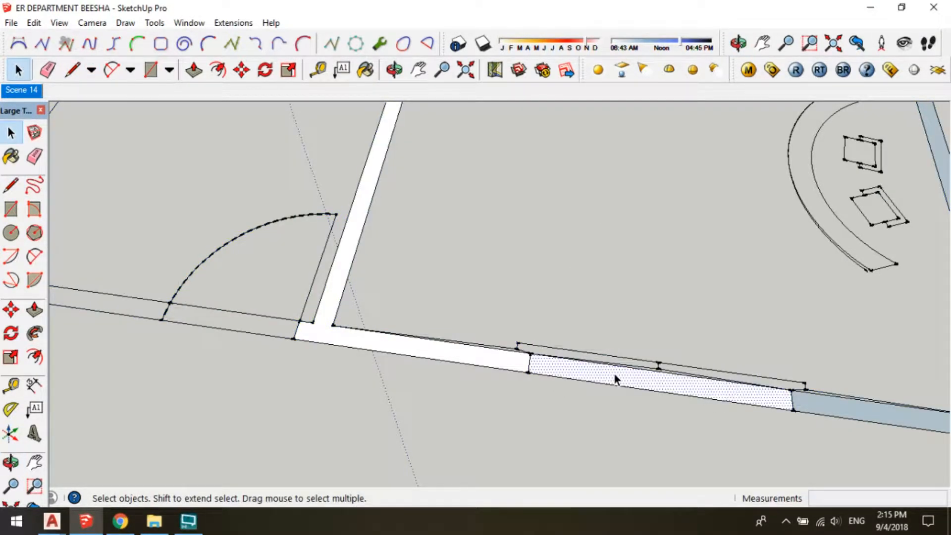
pyautogui.rightClick(829, 403)
pyautogui.moveTo(863, 300)
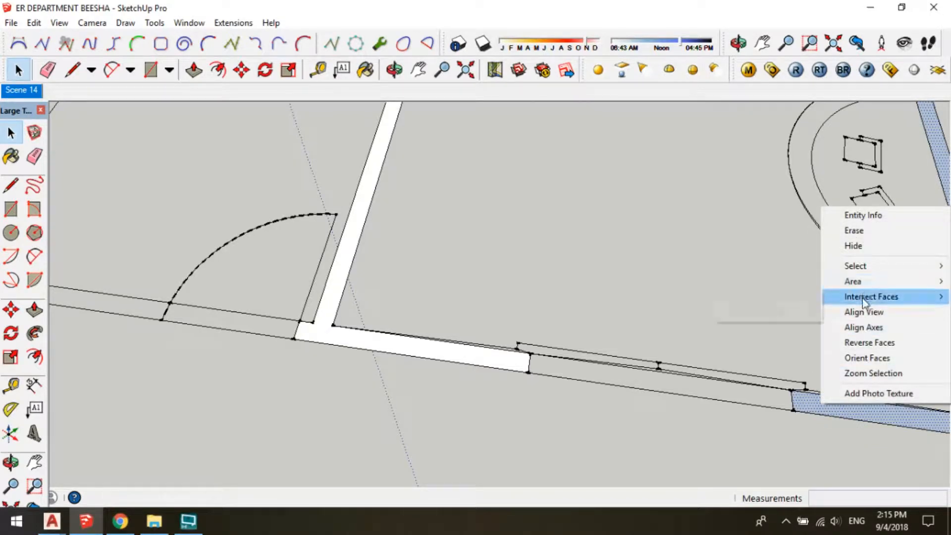
pyautogui.click(864, 327)
# Close the next partition's outline with lines at the outer wall and at the nearest front window edge, forming its face
pyautogui.moveTo(625, 369); pyautogui.dragTo(605, 350, button='middle')
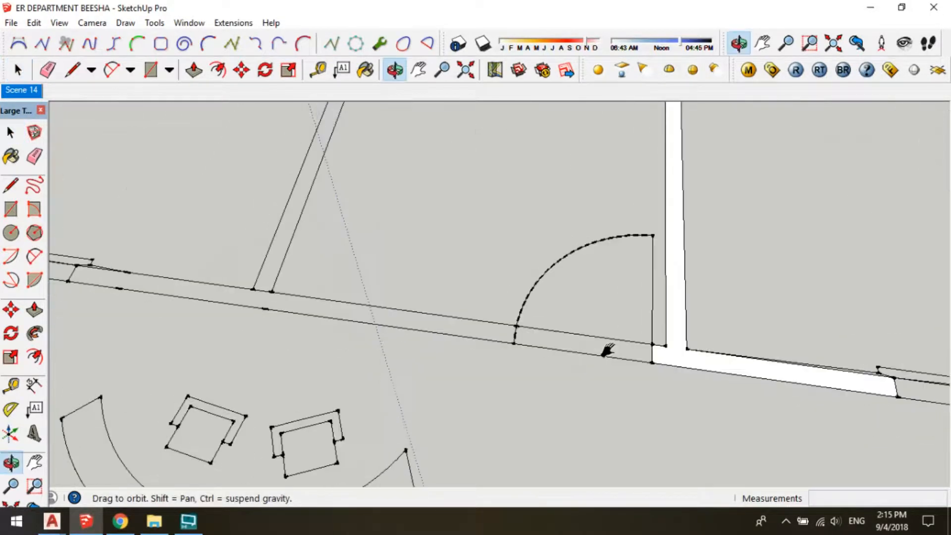
pyautogui.moveTo(478, 333); pyautogui.dragTo(355, 349, button='middle')
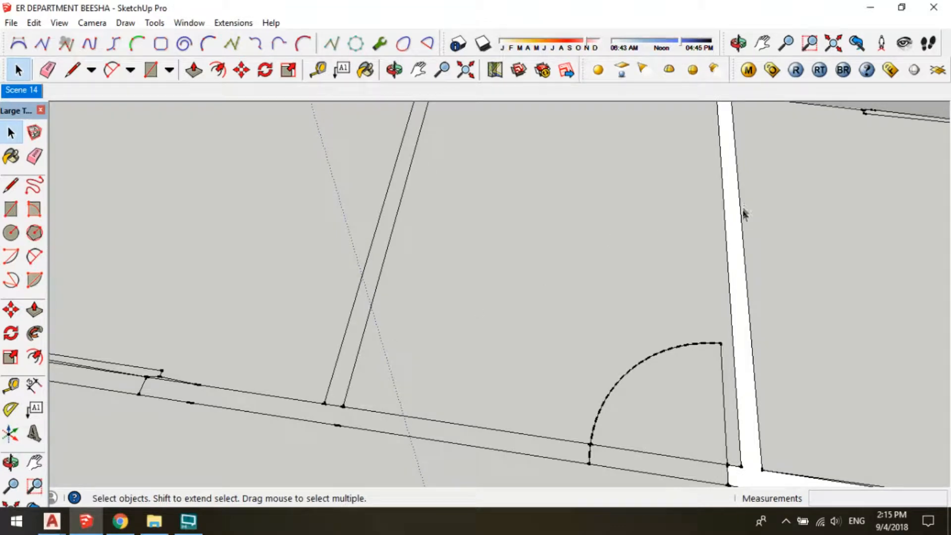
pyautogui.scroll(-5, 736, 199)
pyautogui.moveTo(736, 199); pyautogui.dragTo(728, 247, button='middle')
pyautogui.scroll(6, 540, 180)
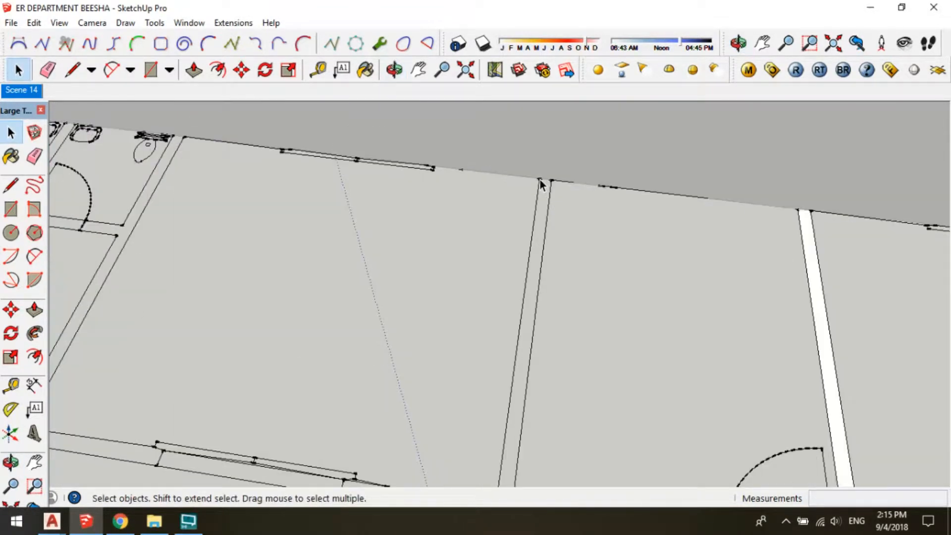
pyautogui.press('l')
pyautogui.click(540, 179)
pyautogui.press('Escape')
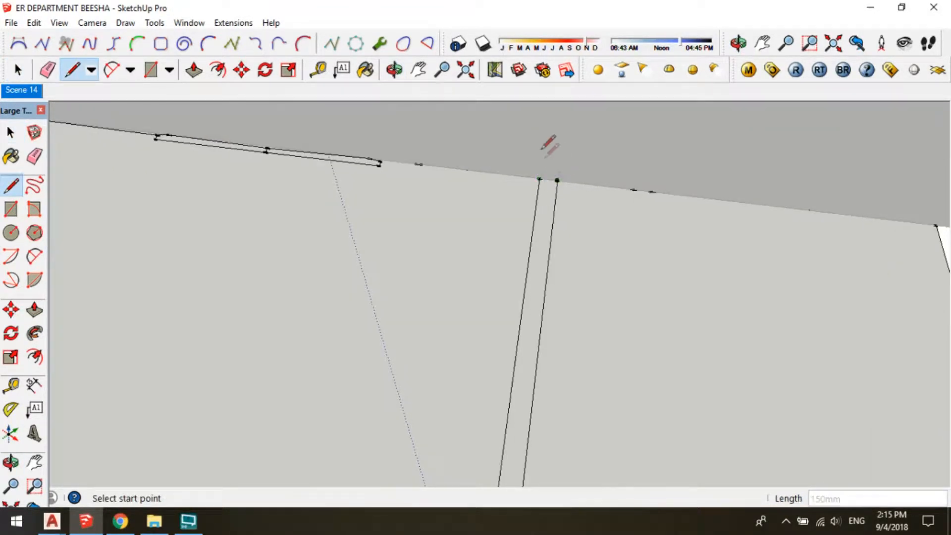
pyautogui.scroll(-3, 544, 149)
pyautogui.scroll(2, 510, 439)
pyautogui.press('space')
pyautogui.press('Delete')
pyautogui.press('l')
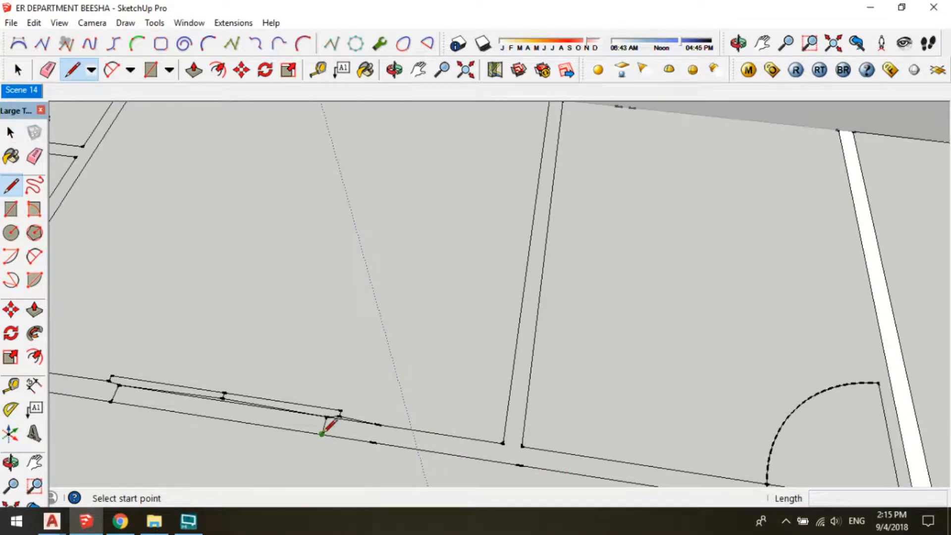
pyautogui.click(323, 434)
pyautogui.click(327, 417)
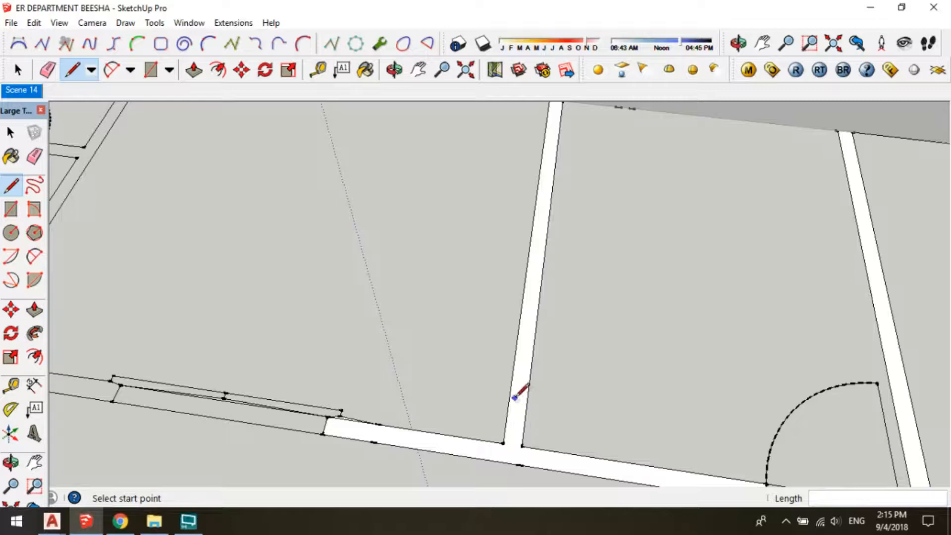
# Draw 150 mm closing lines at the front window's far edge, the toilet-area door jamb and the dividing wall's outer end
pyautogui.scroll(-5, 515, 396)
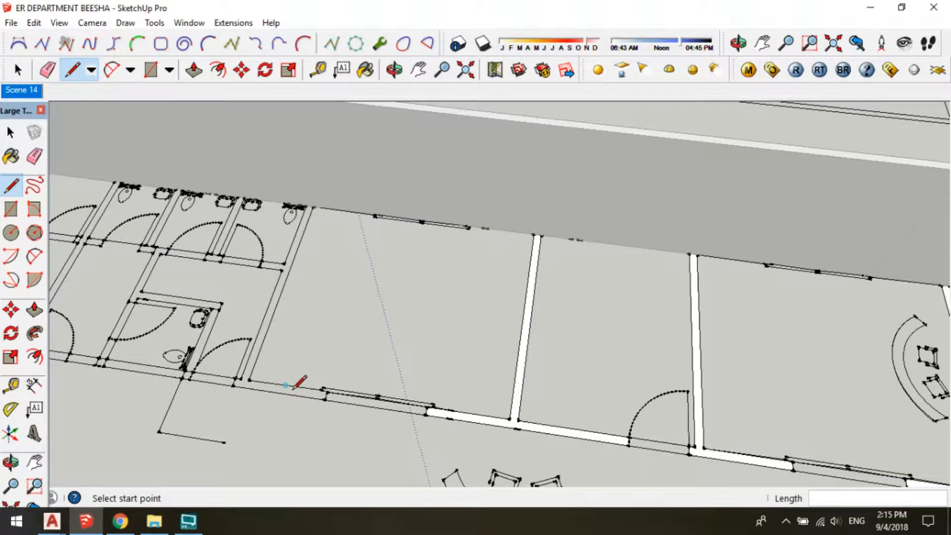
pyautogui.scroll(3, 510, 422)
pyautogui.keyDown('shift'); pyautogui.moveTo(218, 384); pyautogui.dragTo(468, 392, button='middle'); pyautogui.keyUp('shift')
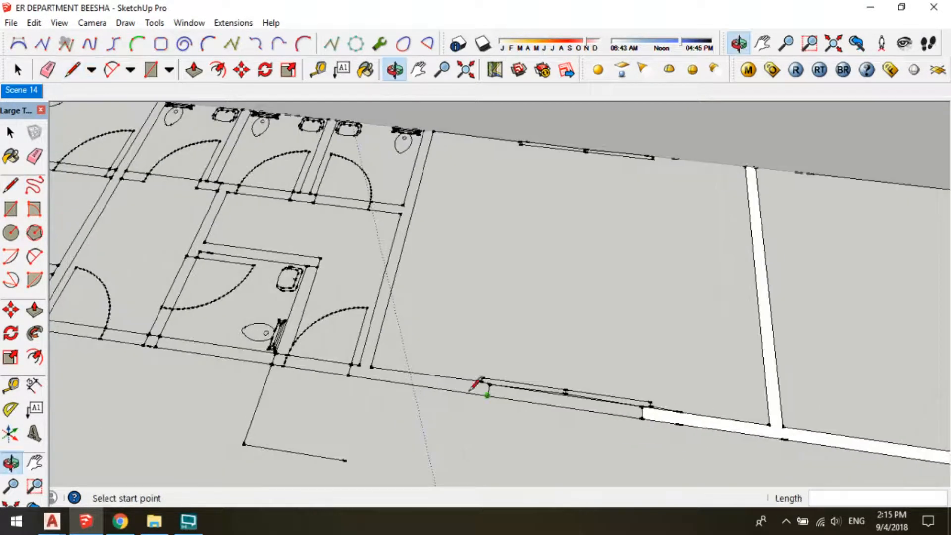
pyautogui.click(488, 395)
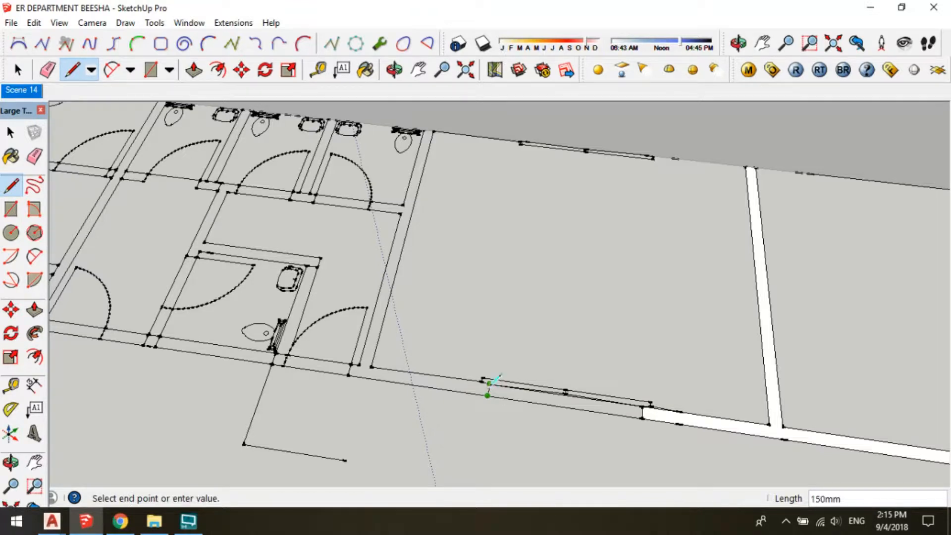
pyautogui.click(490, 384)
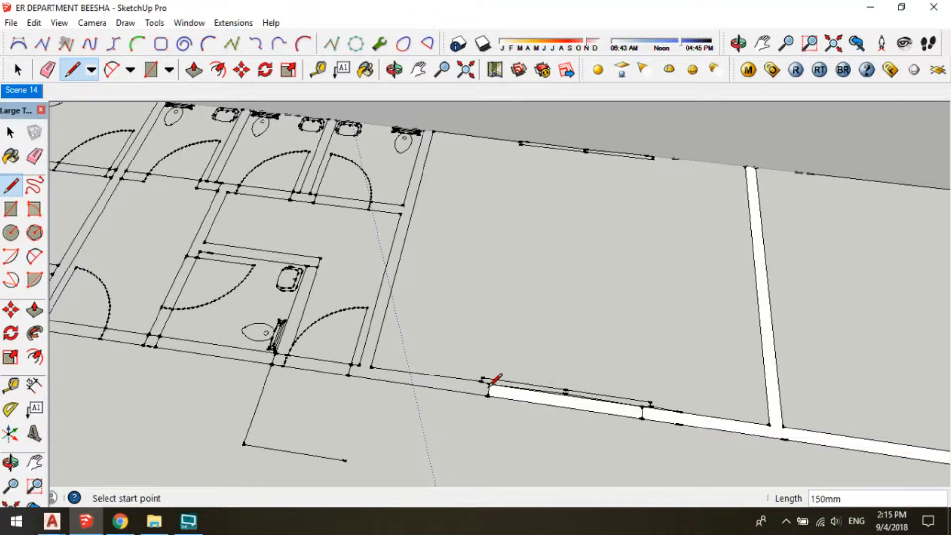
pyautogui.click(349, 374)
pyautogui.click(351, 363)
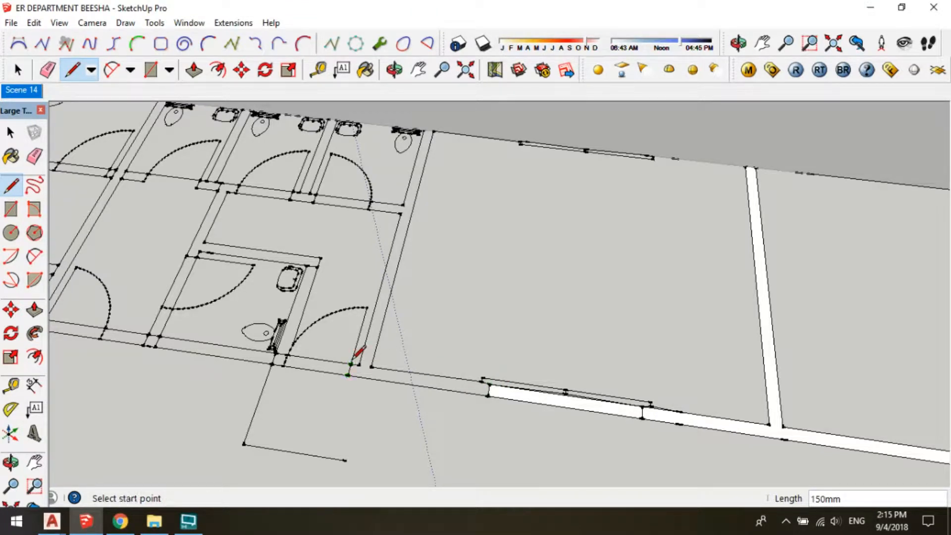
pyautogui.click(421, 132)
pyautogui.click(433, 131)
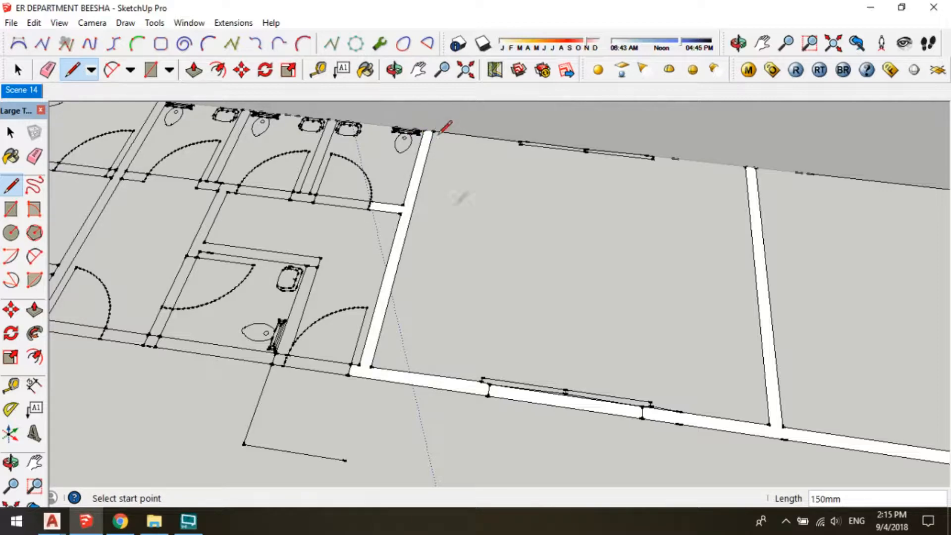
# Delete the surplus face across the front window opening between the toilet-side wall and the partition
pyautogui.press('space')
pyautogui.click(510, 394)
pyautogui.press('Delete')
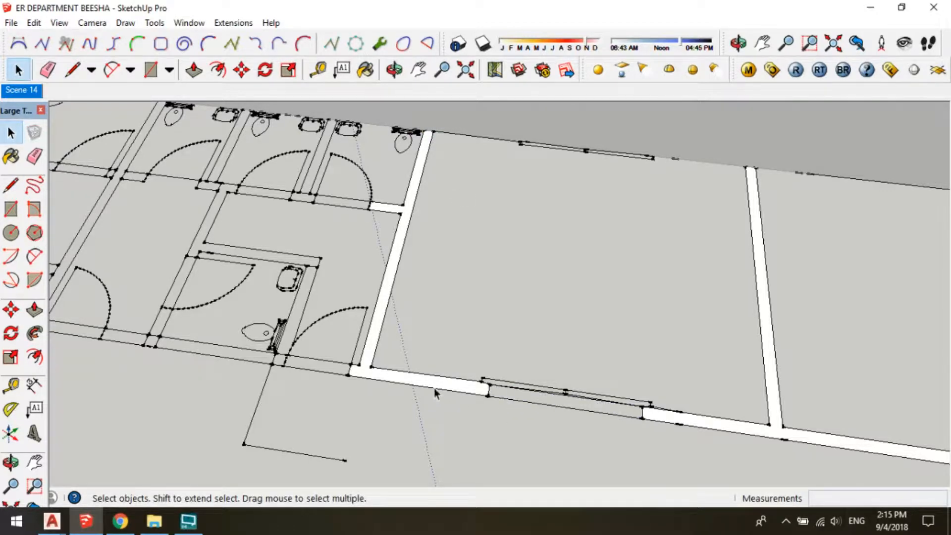
pyautogui.moveTo(432, 384); pyautogui.dragTo(551, 344, button='middle')
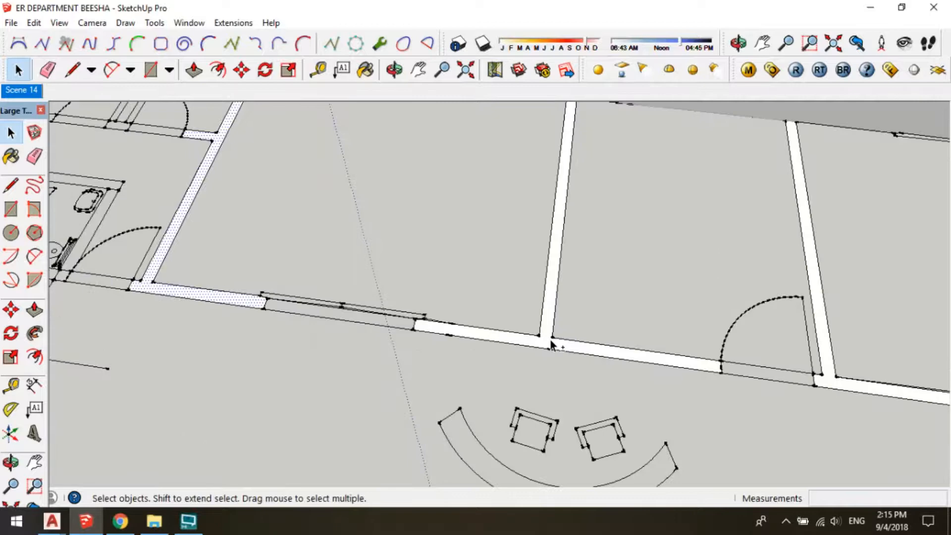
pyautogui.click(549, 341)
pyautogui.keyDown('shift'); pyautogui.click(830, 366); pyautogui.keyUp('shift')
pyautogui.scroll(-3, 517, 347)
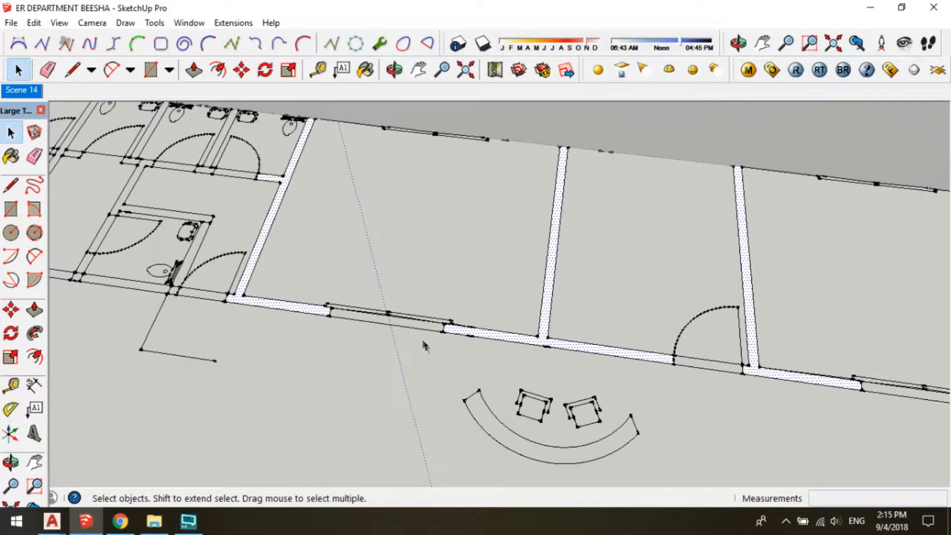
pyautogui.scroll(-3, 702, 363)
pyautogui.keyDown('shift'); pyautogui.moveTo(726, 372); pyautogui.dragTo(478, 329, button='middle'); pyautogui.keyUp('shift')
pyautogui.scroll(1, 613, 355)
pyautogui.scroll(2, 612, 355)
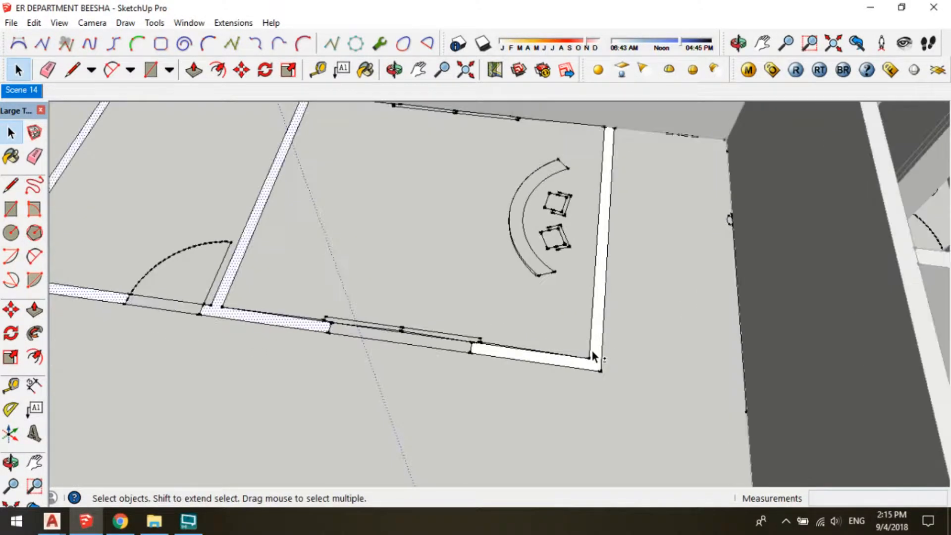
pyautogui.keyDown('shift'); pyautogui.click(591, 349); pyautogui.keyUp('shift')
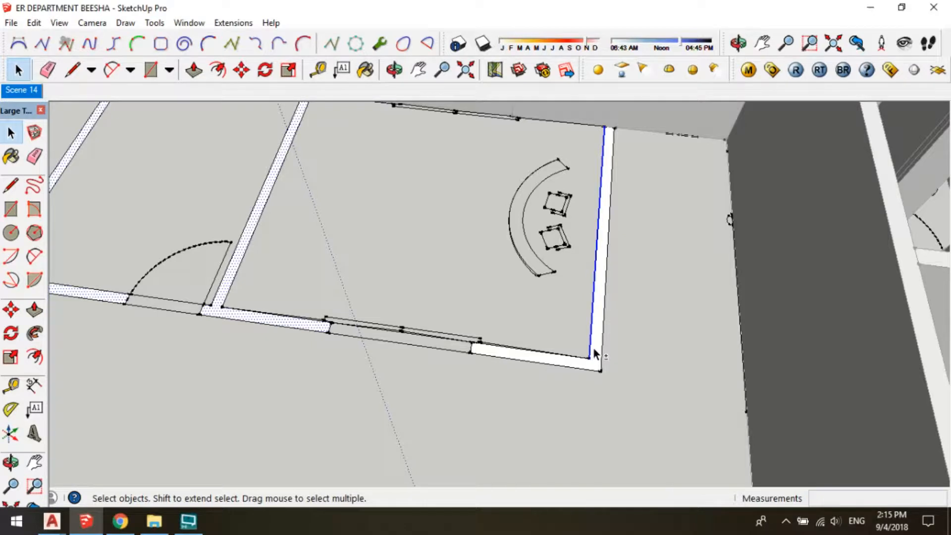
pyautogui.keyDown('shift'); pyautogui.click(593, 346); pyautogui.keyUp('shift')
pyautogui.keyDown('shift'); pyautogui.click(592, 341); pyautogui.keyUp('shift')
# Select the end corner, both partition and toilet-side front wall faces, cut and paste them in place, and group them
pyautogui.click(598, 349)
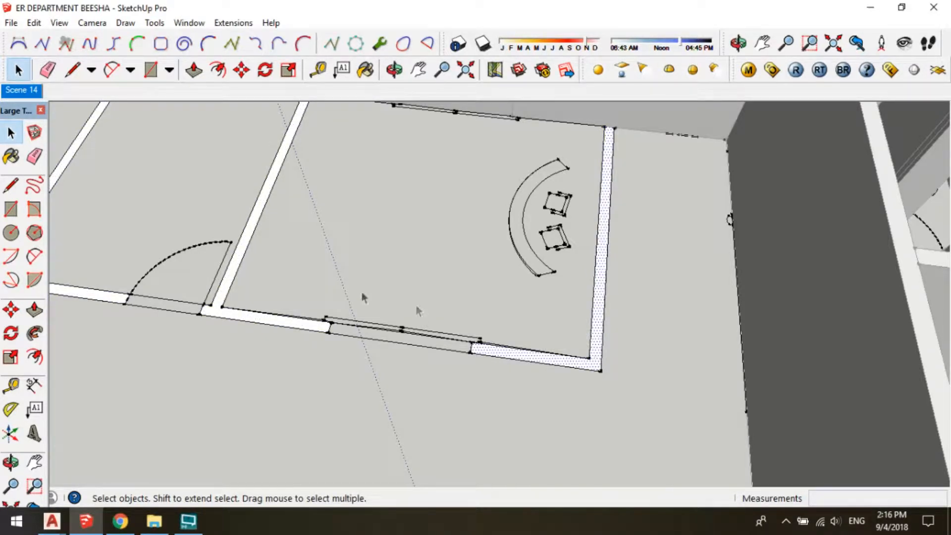
pyautogui.keyDown('shift'); pyautogui.click(230, 276); pyautogui.keyUp('shift')
pyautogui.keyDown('shift'); pyautogui.moveTo(206, 288); pyautogui.dragTo(608, 302, button='middle'); pyautogui.keyUp('shift')
pyautogui.keyDown('shift'); pyautogui.click(455, 304); pyautogui.keyUp('shift')
pyautogui.keyDown('shift'); pyautogui.moveTo(297, 280); pyautogui.dragTo(655, 384, button='middle'); pyautogui.keyUp('shift')
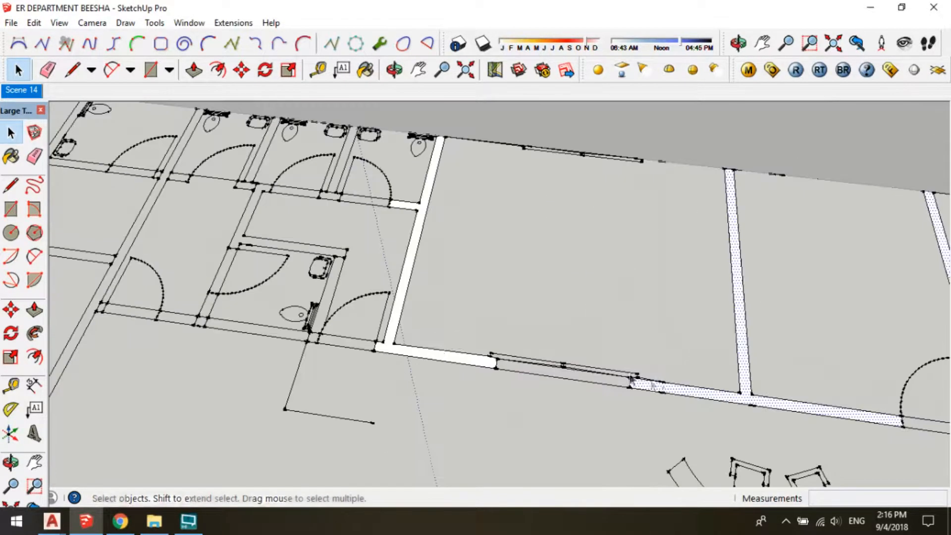
pyautogui.keyDown('shift'); pyautogui.click(417, 352); pyautogui.keyUp('shift')
pyautogui.scroll(-2, 347, 263)
pyautogui.hotkey('ctrl', 'x')
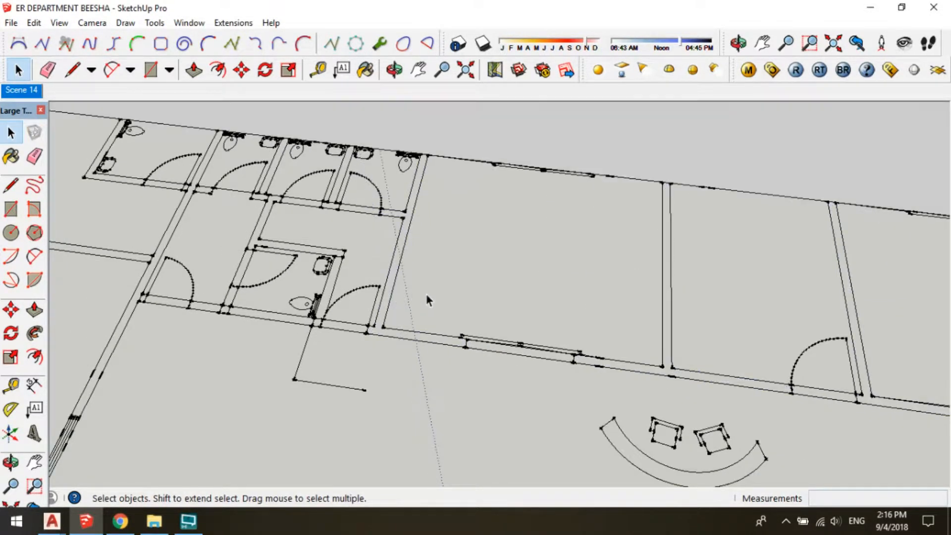
pyautogui.hotkey('ctrl', 'shift', 'v')
pyautogui.hotkey('ctrl', 'g')
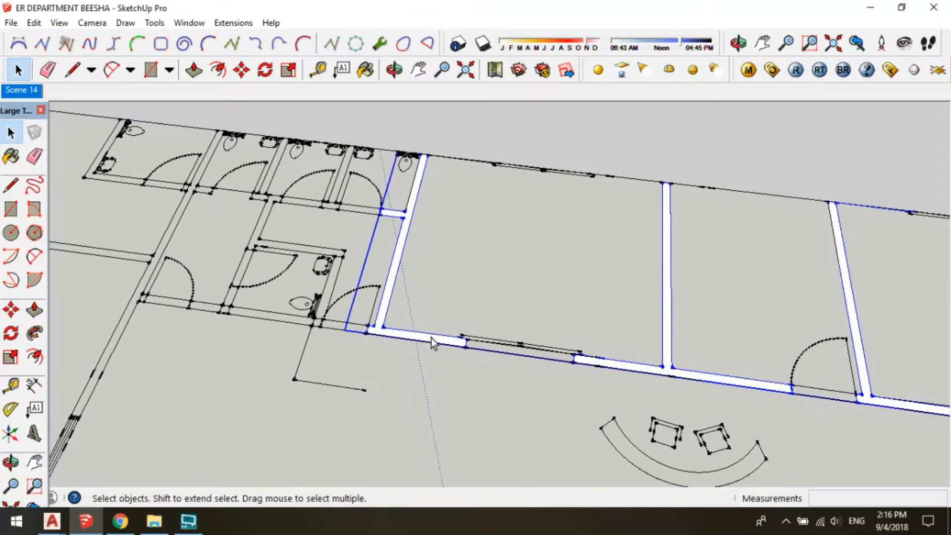
# Open the new wall group and extrude the toilet-side wall face 3000 mm
pyautogui.doubleClick(430, 338)
pyautogui.press('p')
pyautogui.click(431, 338)
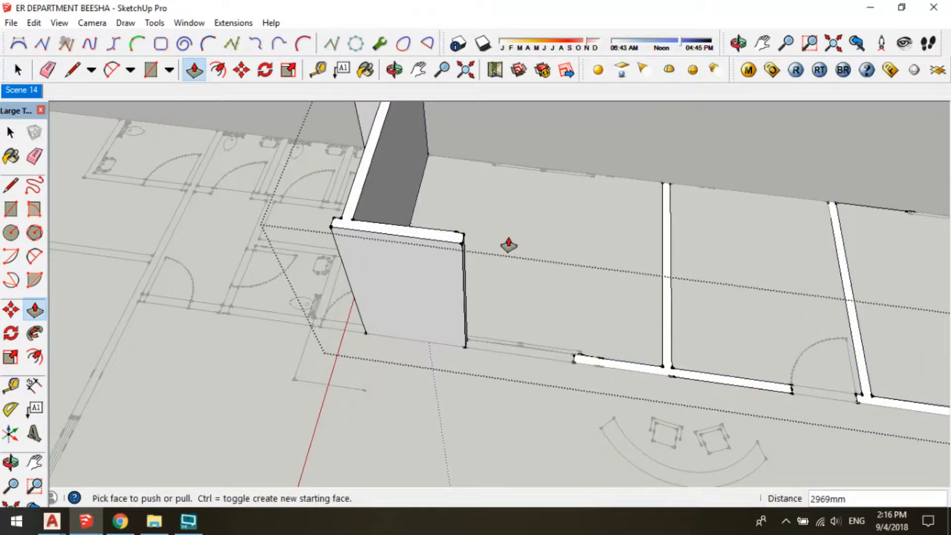
pyautogui.write('3000')
pyautogui.press('Return')
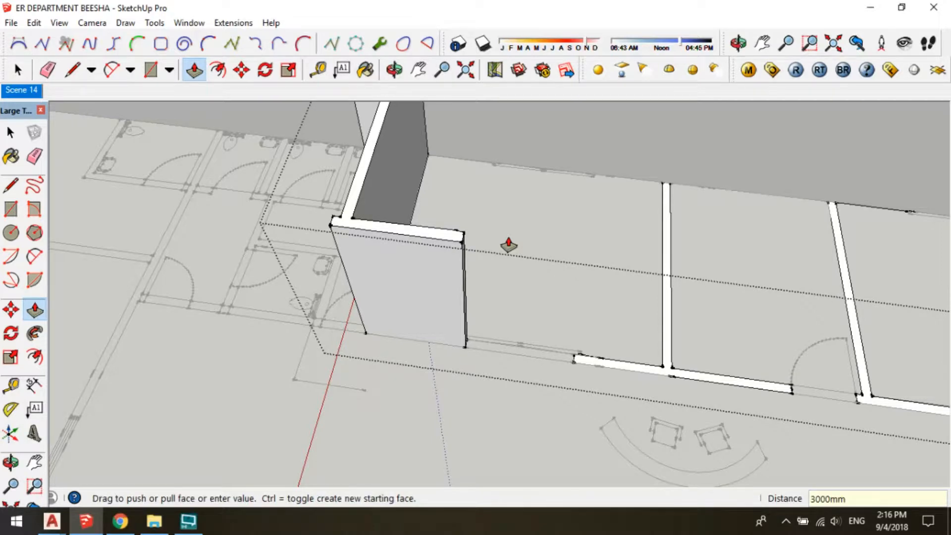
# Extrude the remaining front wall and partition faces by the same 3000 mm and leave the group
pyautogui.doubleClick(603, 365)
pyautogui.scroll(-1, 308, 314)
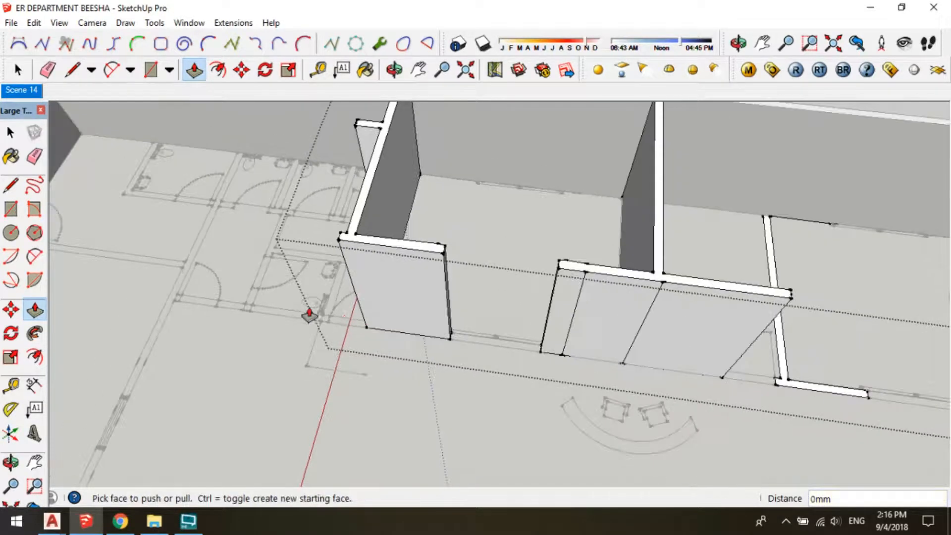
pyautogui.moveTo(784, 377); pyautogui.dragTo(575, 346, button='middle')
pyautogui.doubleClick(347, 318)
pyautogui.press('space')
pyautogui.scroll(-3, 467, 250)
pyautogui.click(388, 324)
# Draw a 10975 x 150 mm rectangle over the long wall strip beside the free-standing column
pyautogui.scroll(-3, 546, 190)
pyautogui.moveTo(449, 335); pyautogui.dragTo(397, 354, button='middle')
pyautogui.scroll(3, 322, 211)
pyautogui.moveTo(331, 223); pyautogui.dragTo(652, 335, button='middle')
pyautogui.scroll(1, 429, 276)
pyautogui.scroll(2, 429, 277)
pyautogui.press('r')
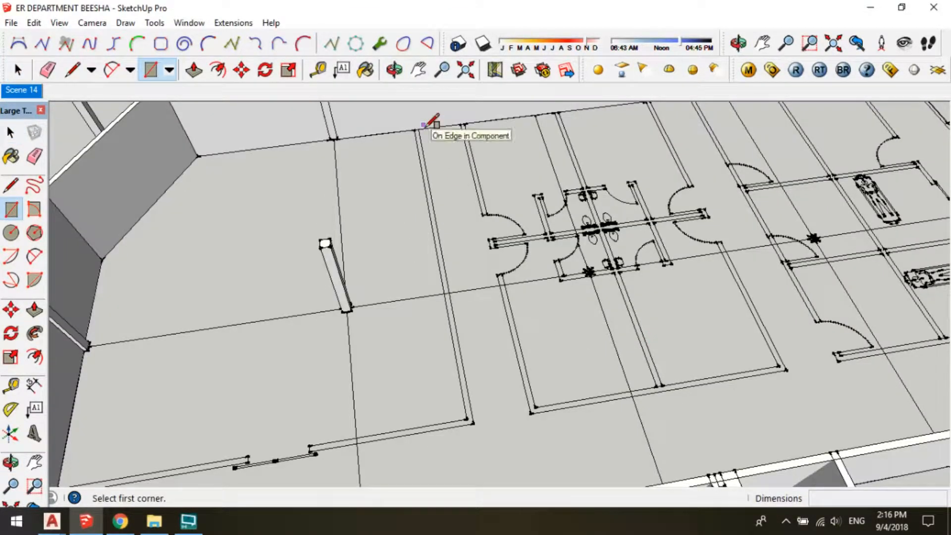
pyautogui.click(418, 128)
pyautogui.scroll(1, 476, 421)
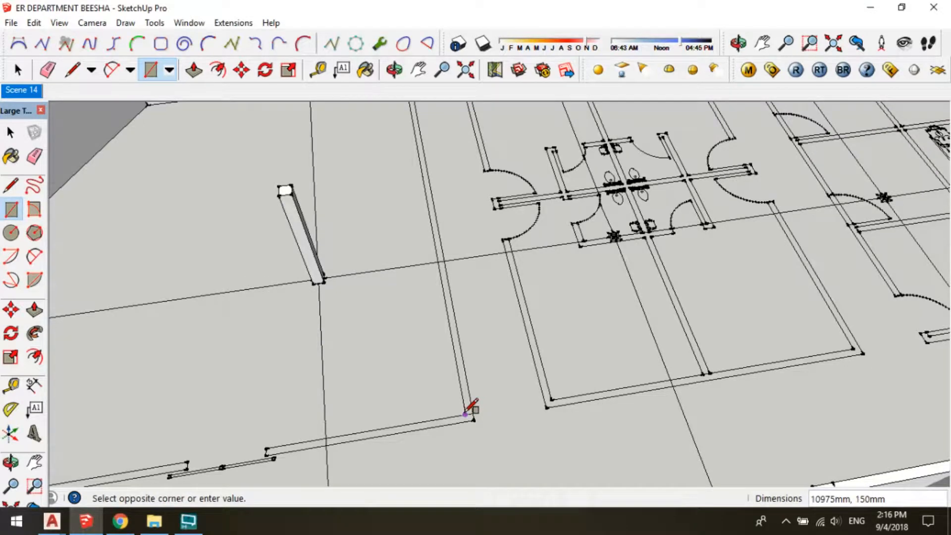
pyautogui.click(466, 412)
pyautogui.press('space')
# Extrude the long wall strip beside the column 3000 mm
pyautogui.scroll(2, 468, 413)
pyautogui.press('p')
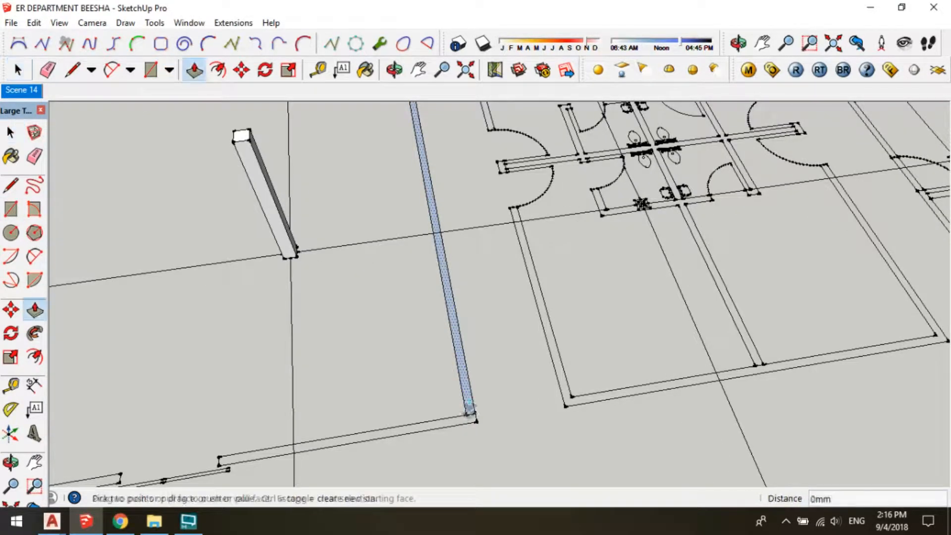
pyautogui.click(467, 409)
pyautogui.write('3000')
pyautogui.press('Return')
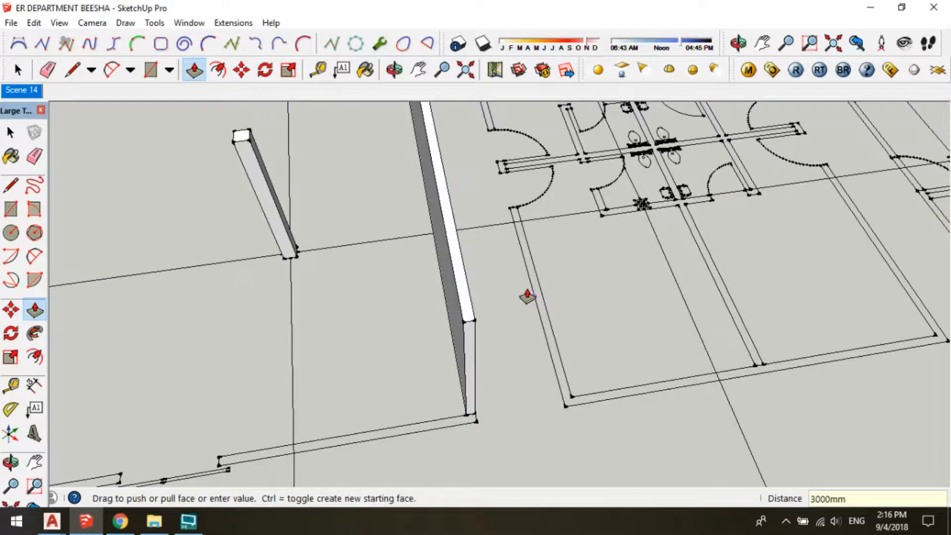
# Extend the long wall's end face to the outer corner line of the floor plan
pyautogui.scroll(1, 501, 374)
pyautogui.scroll(2, 463, 431)
pyautogui.scroll(2, 521, 338)
pyautogui.scroll(1, 521, 339)
pyautogui.click(521, 340)
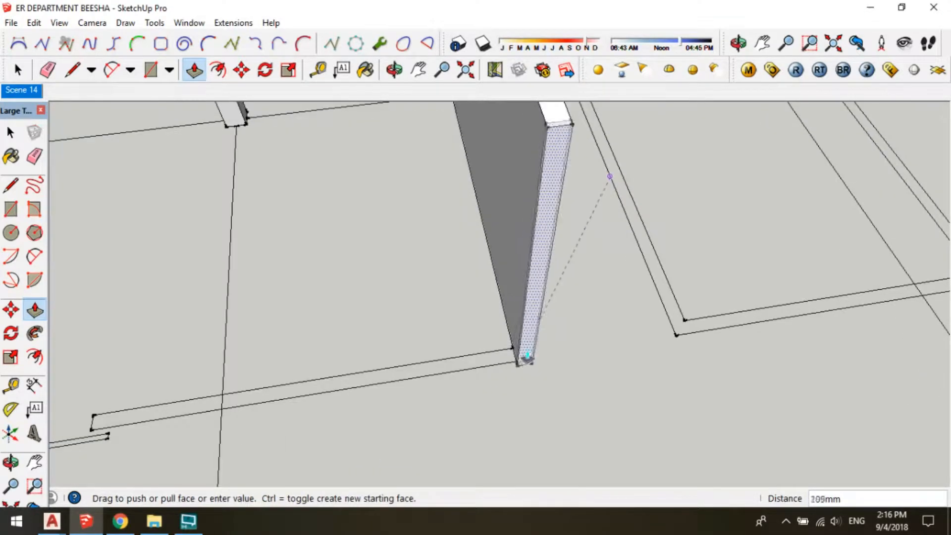
pyautogui.click(510, 369)
# Open the long wall for editing and draw a rectangle over the adjoining strip up to the sliding-door opening
pyautogui.press('space')
pyautogui.doubleClick(539, 254)
pyautogui.moveTo(454, 323); pyautogui.dragTo(594, 273, button='middle')
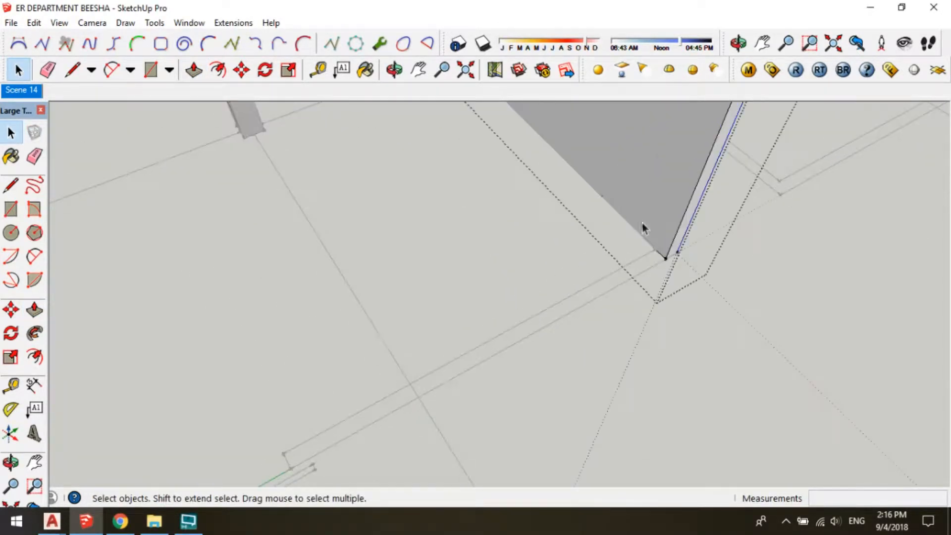
pyautogui.press('r')
pyautogui.click(655, 248)
pyautogui.click(292, 467)
pyautogui.press('space')
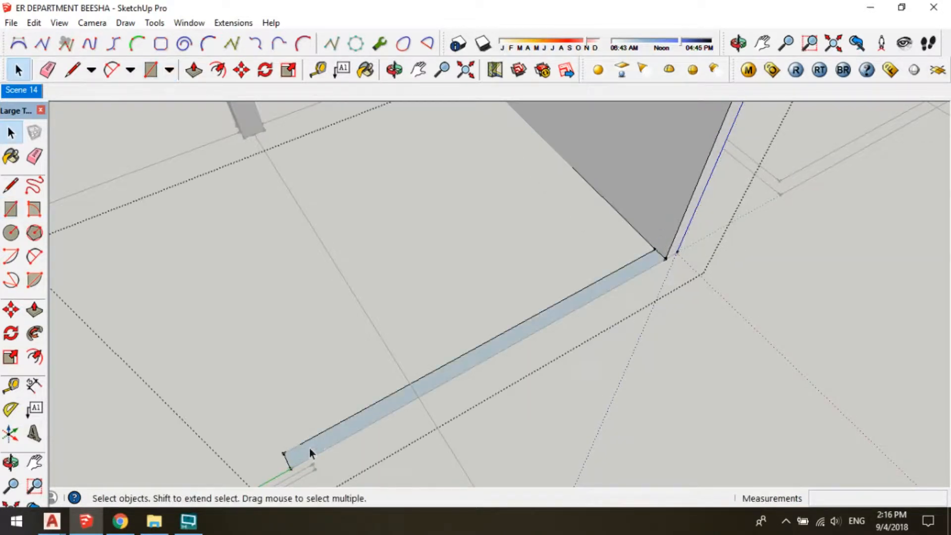
# Extrude the strip between the long wall's corner and the sliding-door opening 3000 mm
pyautogui.press('p')
pyautogui.click(350, 435)
pyautogui.click(415, 301)
pyautogui.write('3000')
pyautogui.press('Return')
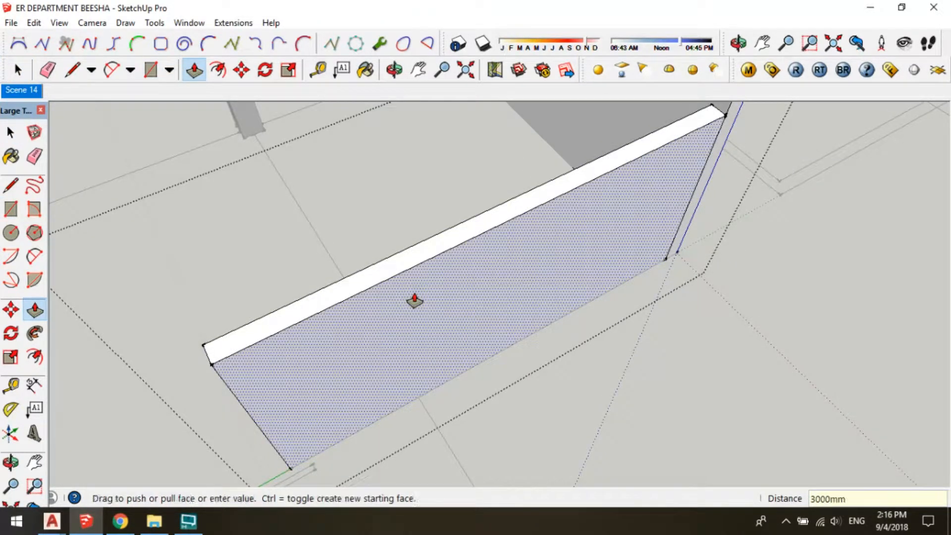
pyautogui.press('space')
# Draw a rectangle over the wall strip on the far side of the sliding door, reaching the side wall
pyautogui.scroll(-4, 502, 272)
pyautogui.moveTo(505, 272); pyautogui.dragTo(397, 325, button='middle')
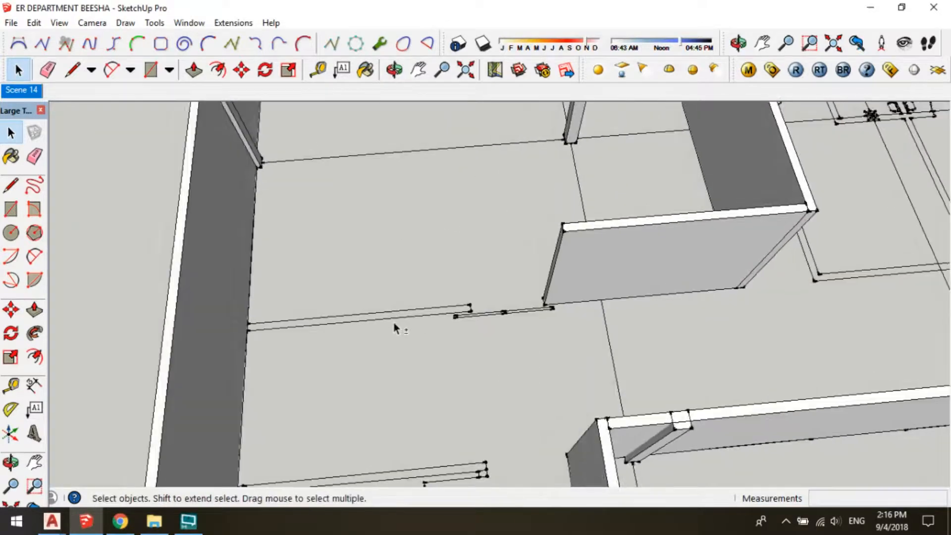
pyautogui.scroll(3, 490, 302)
pyautogui.press('r')
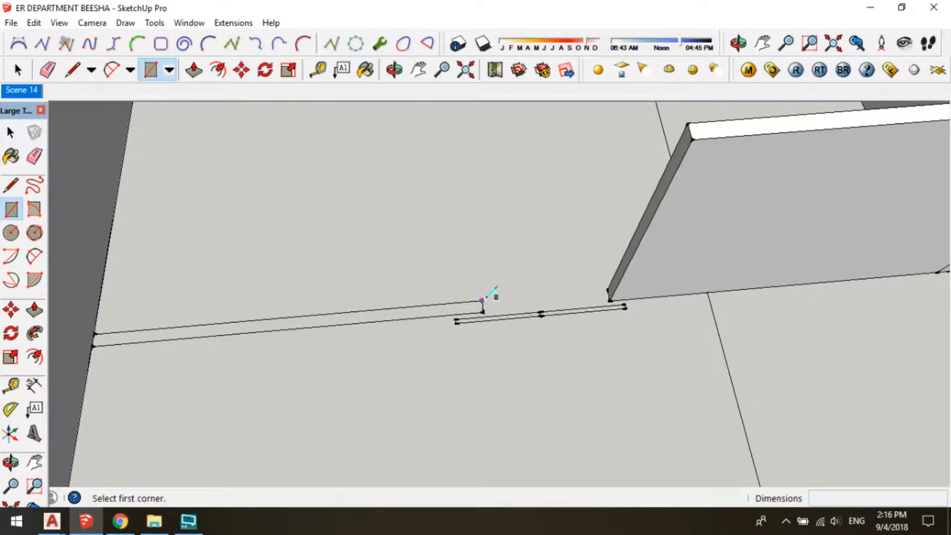
pyautogui.click(482, 299)
pyautogui.press('space')
pyautogui.click(170, 340)
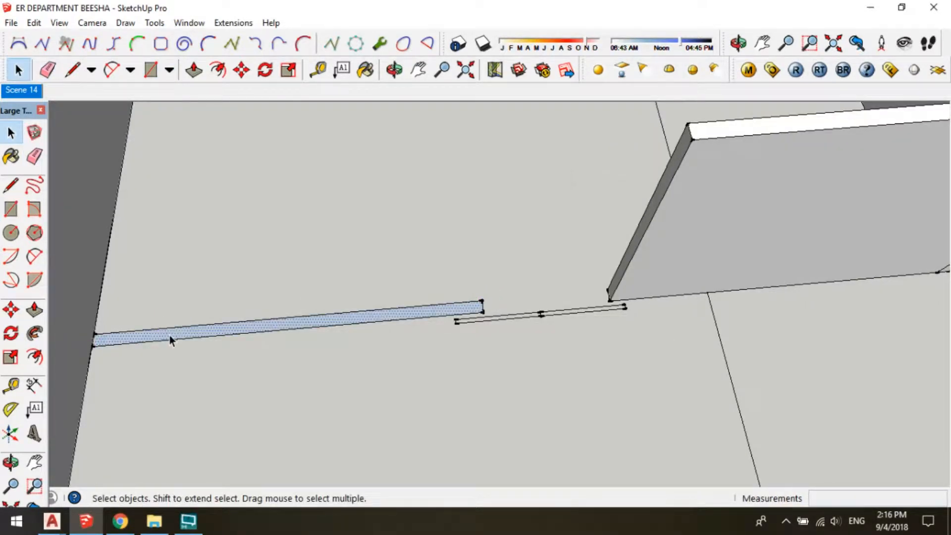
# Extrude the far-side sliding-door strip to the neighbouring wall's height and group the resulting wall
pyautogui.press('p')
pyautogui.scroll(-1, 166, 332)
pyautogui.click(198, 336)
pyautogui.click(568, 197)
pyautogui.press('space')
pyautogui.tripleClick(365, 255)
pyautogui.press('g')
# Draw a rectangle over the partition strip running from the outer wall to the first room's door swing
pyautogui.scroll(-3, 308, 216)
pyautogui.moveTo(400, 250); pyautogui.dragTo(558, 327, button='middle')
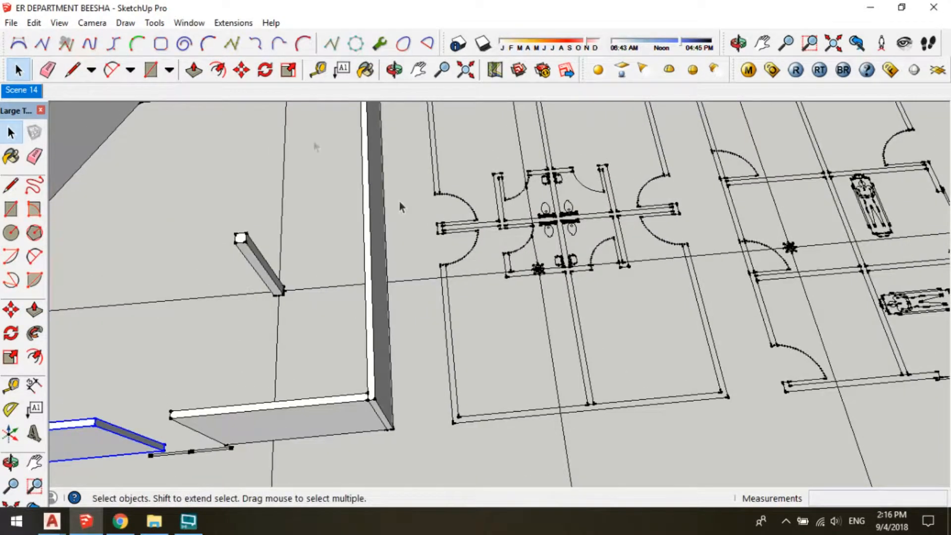
pyautogui.scroll(4, 409, 280)
pyautogui.press('r')
pyautogui.scroll(-1, 446, 270)
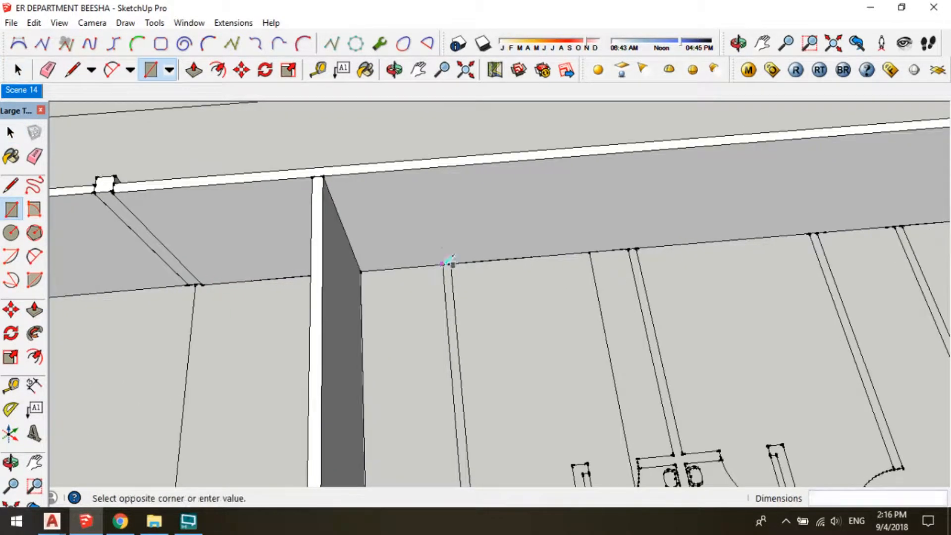
pyautogui.click(448, 266)
pyautogui.scroll(-3, 489, 201)
pyautogui.scroll(-2, 471, 325)
pyautogui.moveTo(471, 325); pyautogui.dragTo(509, 361, button='middle')
pyautogui.scroll(3, 495, 352)
pyautogui.scroll(4, 495, 352)
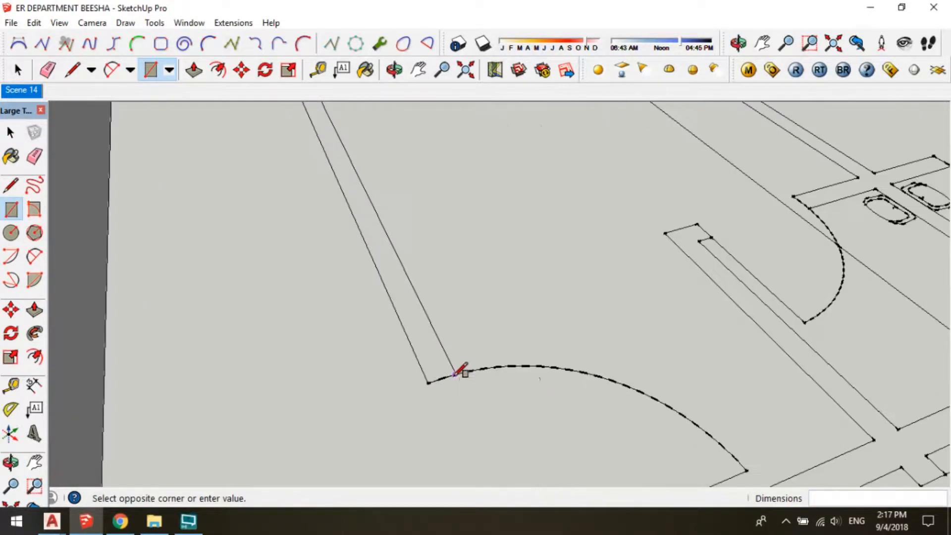
pyautogui.click(454, 373)
# Draw rectangles over the short wall stub between the two doors and the 4310 x 150 mm partition strip beyond
pyautogui.scroll(-3, 427, 315)
pyautogui.scroll(3, 465, 419)
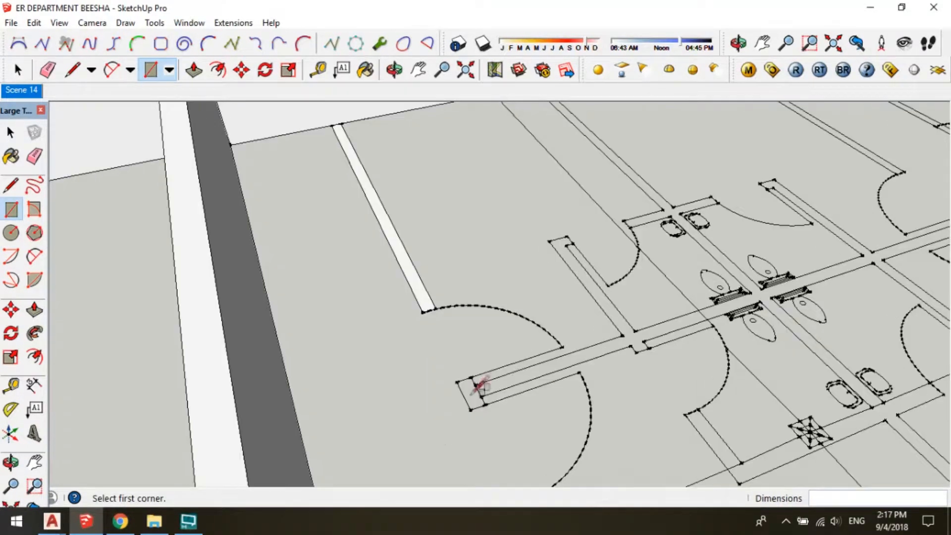
pyautogui.scroll(-4, 466, 282)
pyautogui.scroll(4, 516, 382)
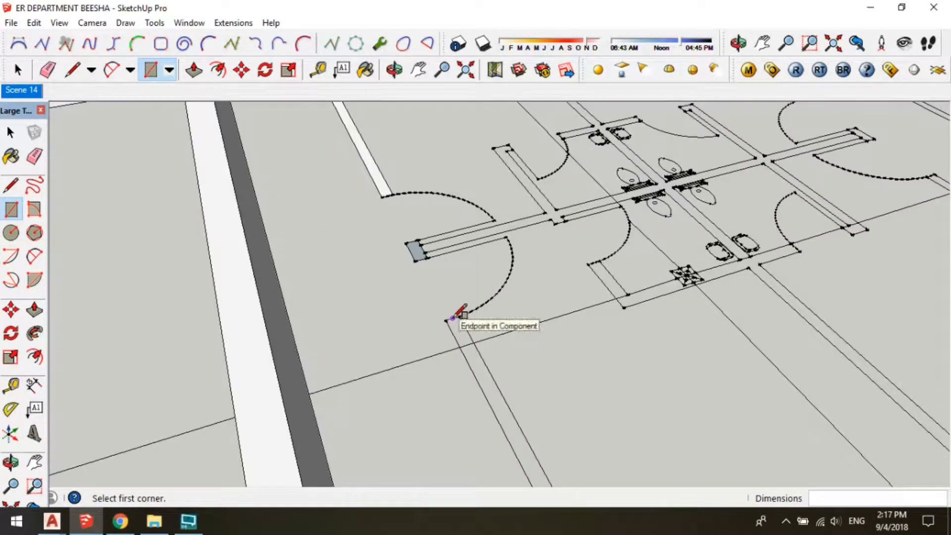
pyautogui.click(452, 318)
pyautogui.scroll(6, 443, 267)
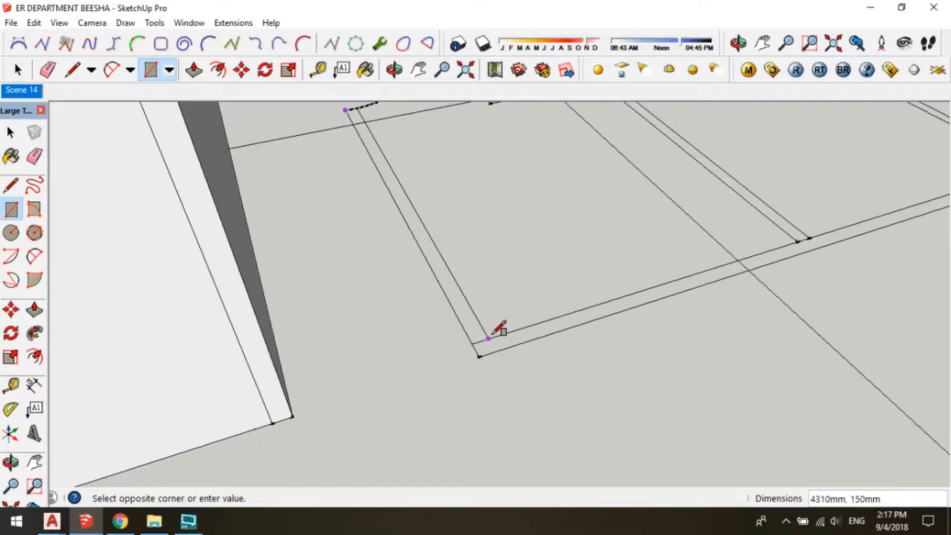
pyautogui.click(488, 339)
# Move the partition face's end edge 150 mm to the outer corner line
pyautogui.scroll(2, 488, 338)
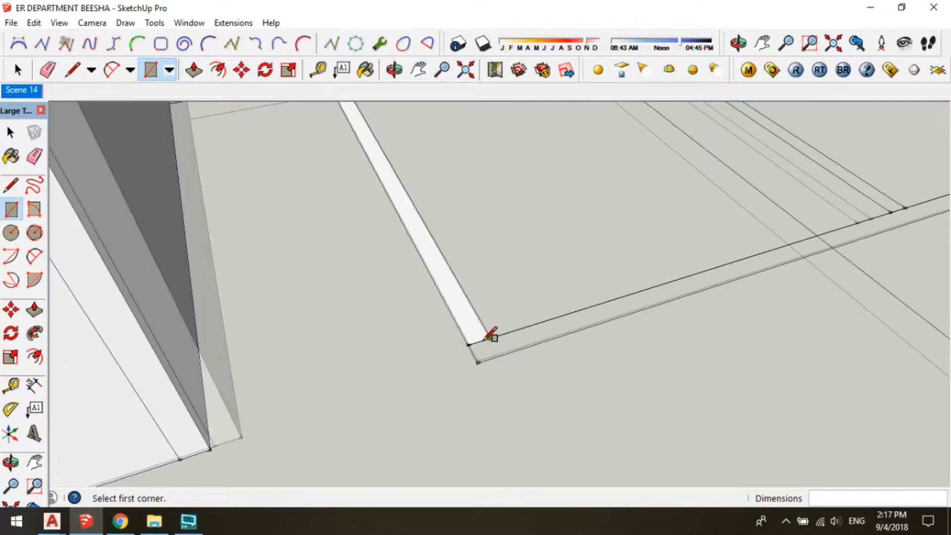
pyautogui.press('space')
pyautogui.scroll(1, 478, 340)
pyautogui.press('m')
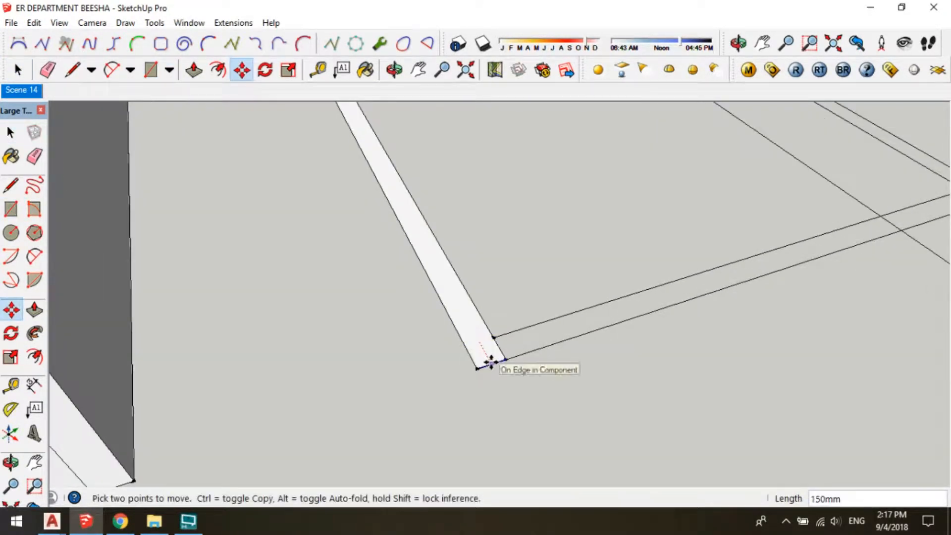
pyautogui.press('space')
# Extrude the two door-side partition strips and the stub between them to the existing walls' height
pyautogui.scroll(-4, 483, 350)
pyautogui.press('p')
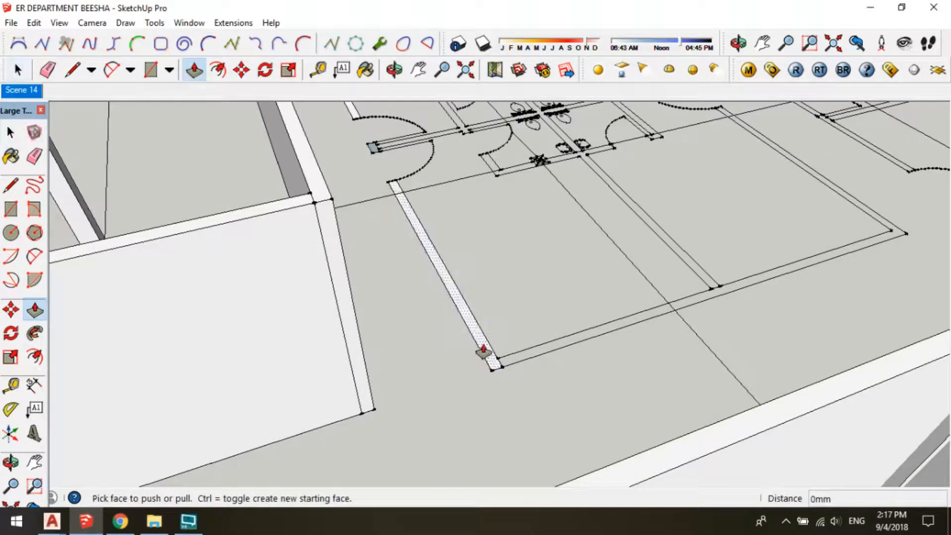
pyautogui.click(484, 350)
pyautogui.click(276, 212)
pyautogui.moveTo(276, 212); pyautogui.dragTo(422, 305, button='middle')
pyautogui.click(423, 306)
pyautogui.click(357, 339)
pyautogui.click(452, 355)
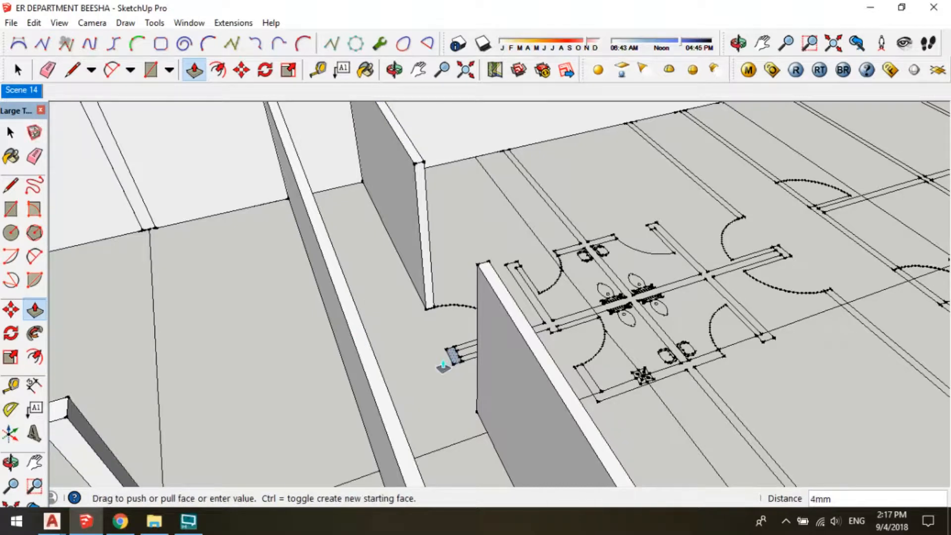
pyautogui.click(373, 371)
# Select the geometry of the newly extruded stub and the two partitions in turn
pyautogui.press('space')
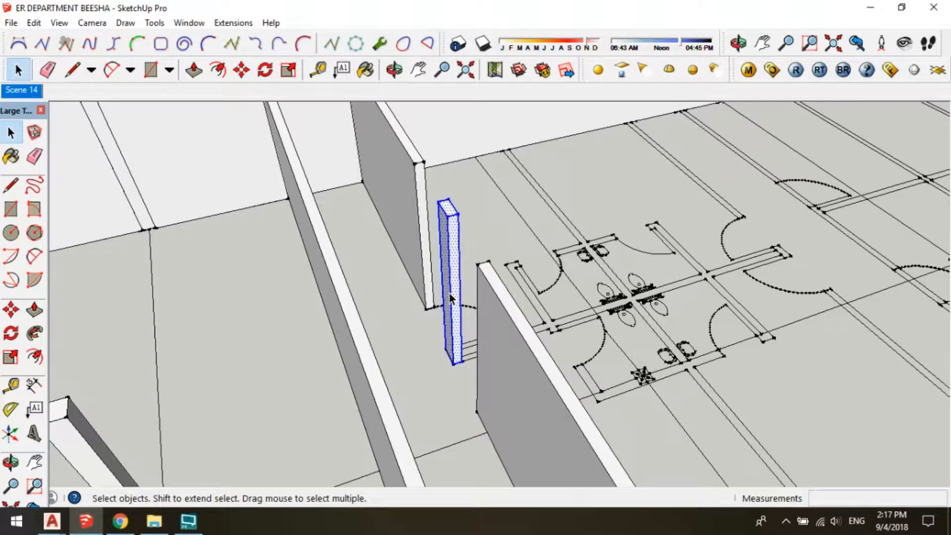
pyautogui.click(499, 313)
pyautogui.click(411, 211)
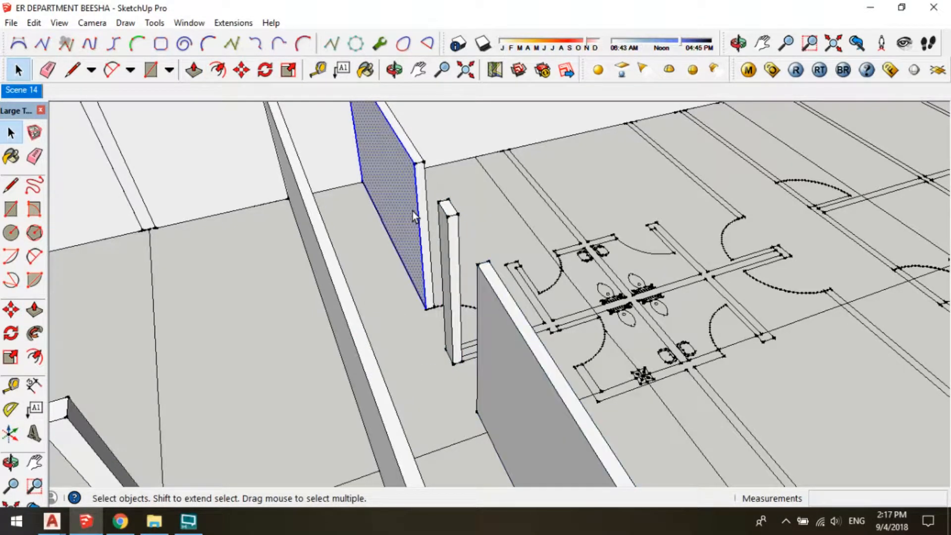
# Draw a 150 mm by about 6536 mm rectangle over the partition strip running from the door-side wall's end corner
pyautogui.scroll(-3, 412, 211)
pyautogui.moveTo(590, 323); pyautogui.dragTo(345, 281, button='middle')
pyautogui.press('r')
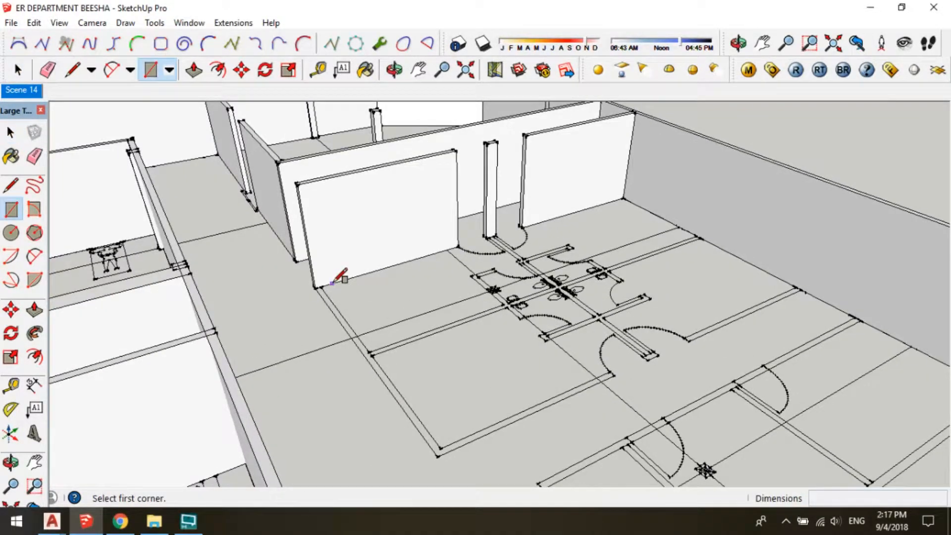
pyautogui.scroll(1, 327, 285)
pyautogui.click(322, 286)
pyautogui.scroll(-2, 411, 246)
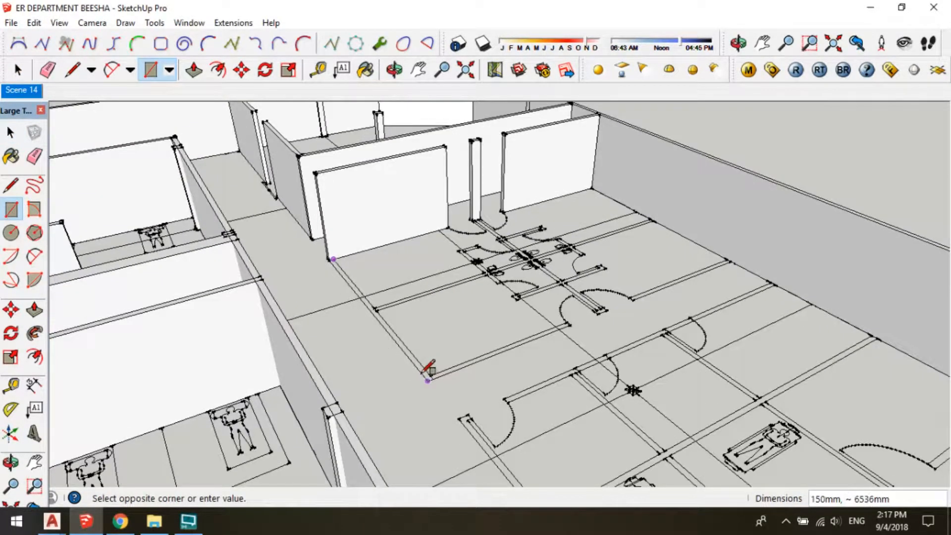
pyautogui.scroll(1, 429, 379)
pyautogui.press('space')
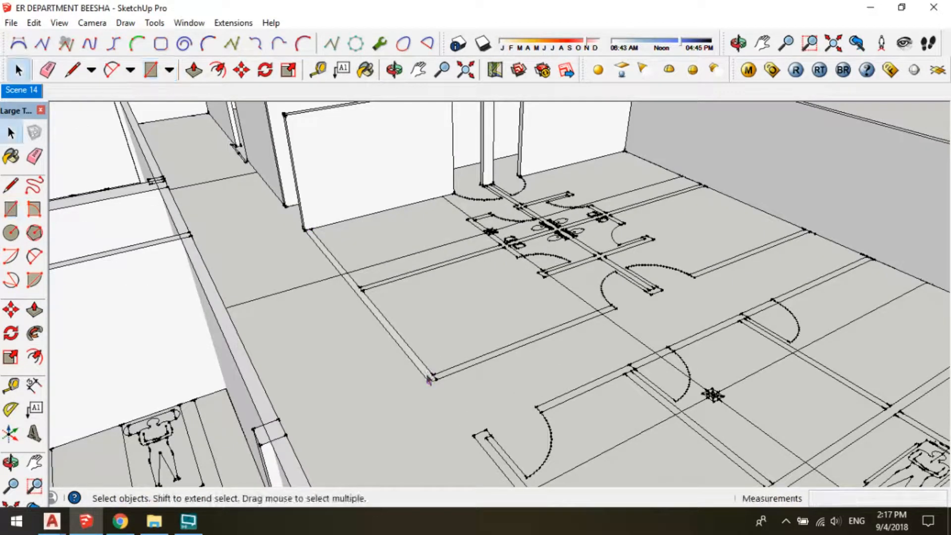
# Extrude the new partition strip 3000 mm and select the whole wall
pyautogui.press('p')
pyautogui.click(427, 376)
pyautogui.click(221, 307)
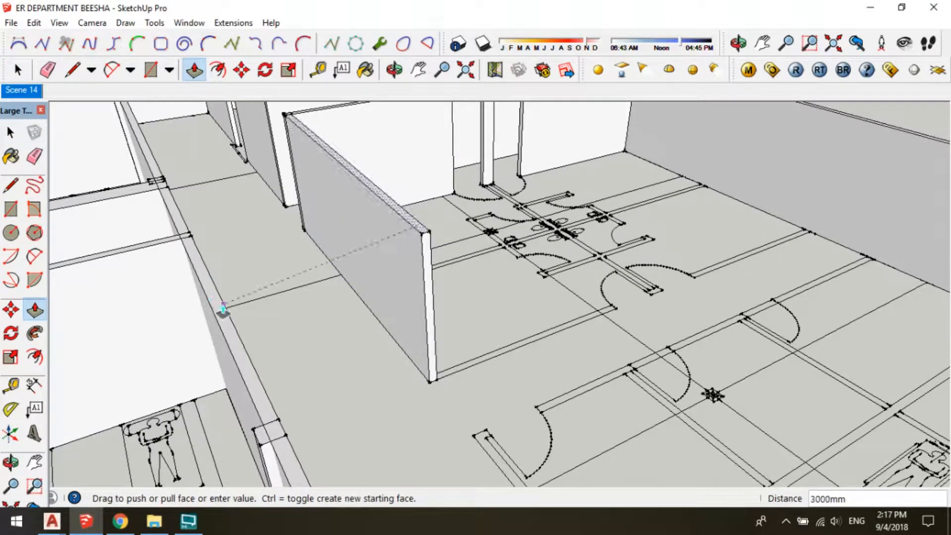
pyautogui.press('space')
pyautogui.click(388, 246)
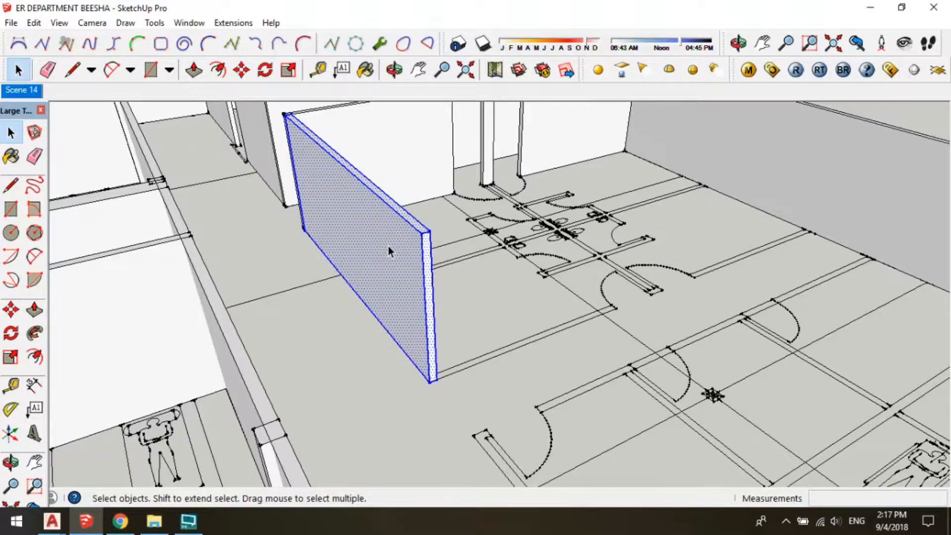
pyautogui.moveTo(388, 246); pyautogui.dragTo(439, 282, button='middle')
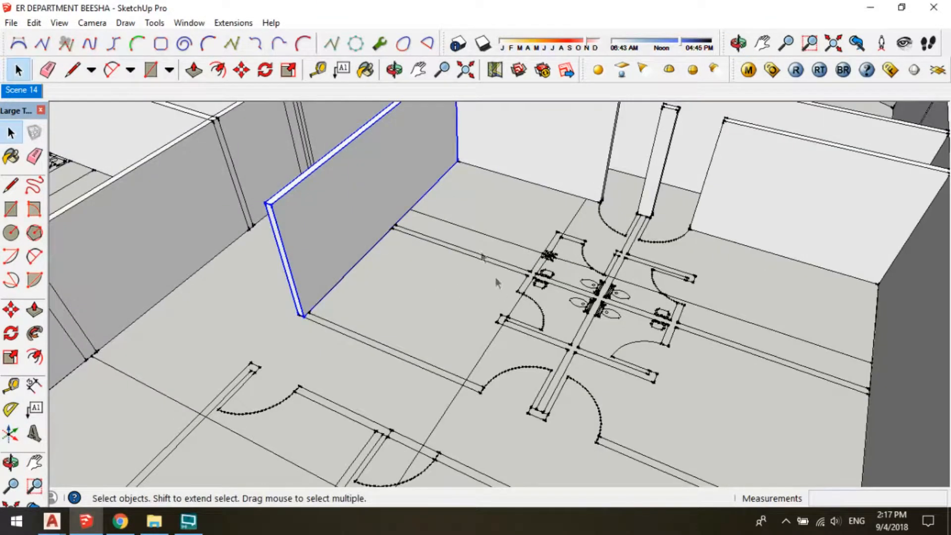
pyautogui.moveTo(402, 181); pyautogui.dragTo(424, 258, button='middle')
pyautogui.press('q')
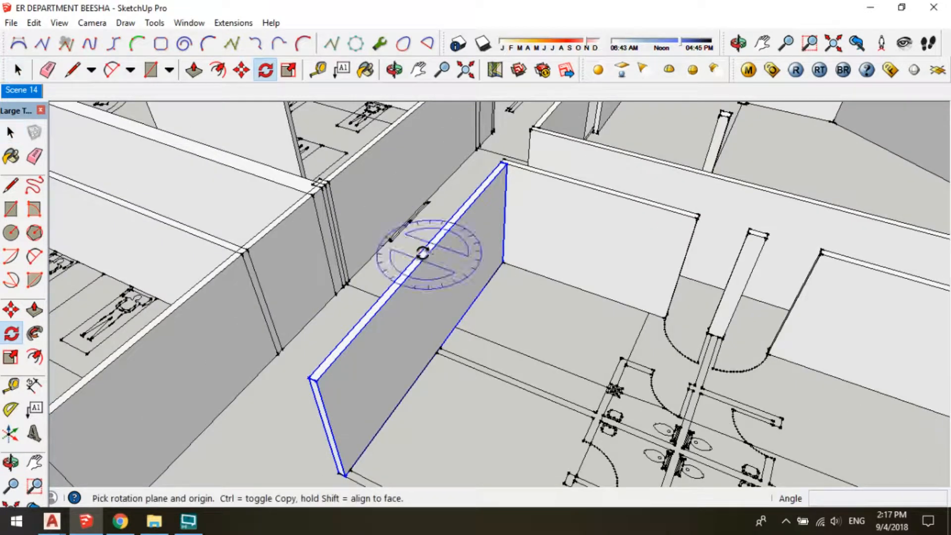
pyautogui.press('Escape')
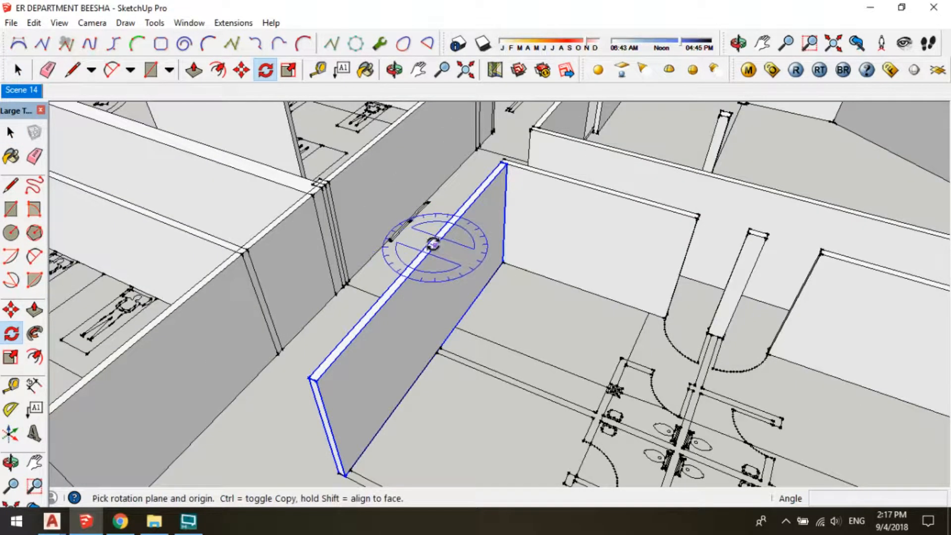
pyautogui.click(435, 245)
pyautogui.click(407, 271)
pyautogui.press('ctrl')
pyautogui.press('Escape')
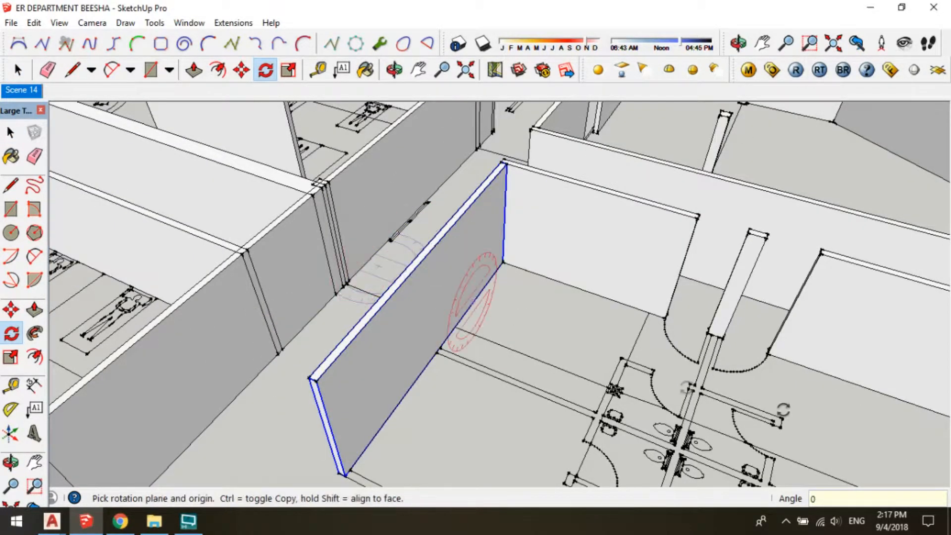
# Make a copy of the new wall rotated 90 degrees about a point midway along its top
pyautogui.click(405, 270)
pyautogui.click(463, 276)
pyautogui.press('ctrl')
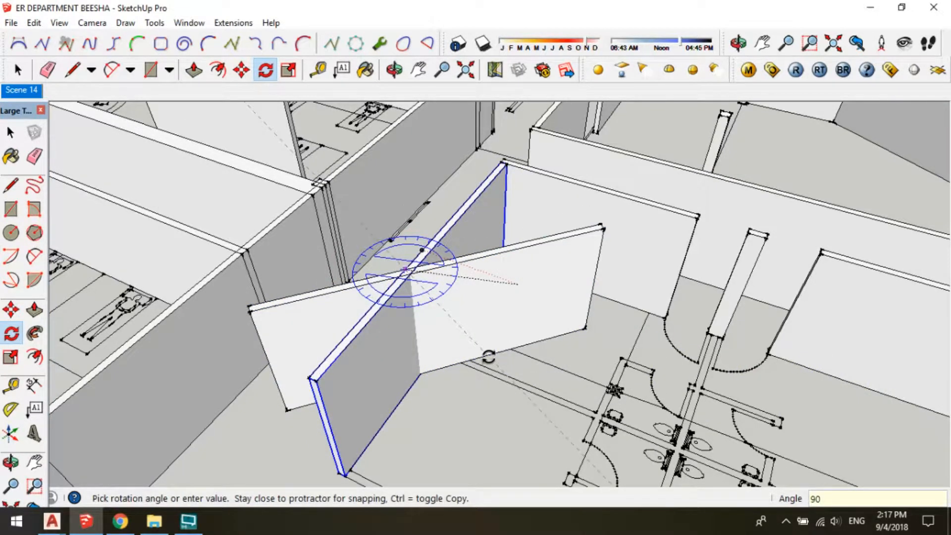
pyautogui.press('Return')
# Move the rotated wall copy onto the cross partition strip so it abuts the first wall
pyautogui.press('m')
pyautogui.click(310, 329)
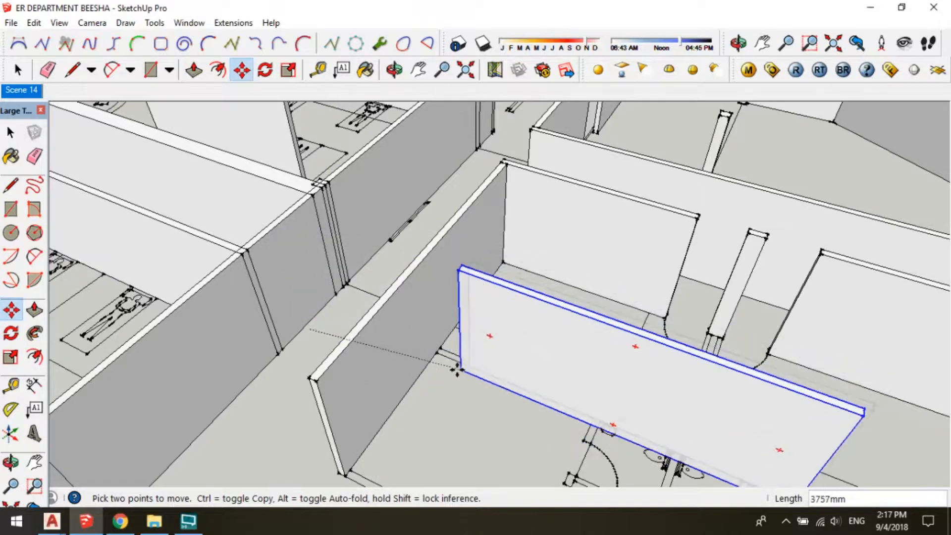
pyautogui.scroll(-3, 428, 280)
pyautogui.moveTo(612, 403); pyautogui.dragTo(439, 323, button='middle')
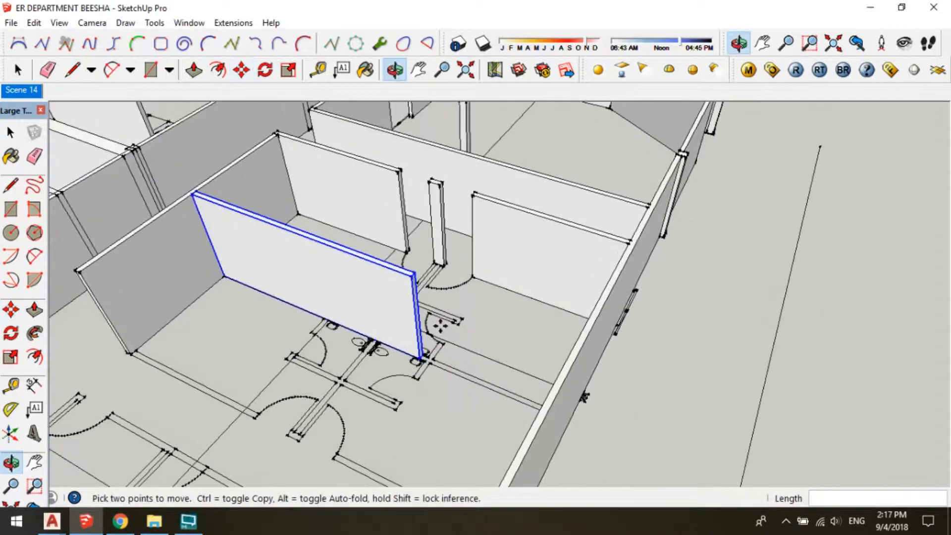
# Extend the free end face of the cross wall group to meet the outer wall
pyautogui.press('space')
pyautogui.doubleClick(411, 323)
pyautogui.scroll(1, 431, 339)
pyautogui.scroll(1, 431, 338)
pyautogui.press('p')
pyautogui.click(410, 333)
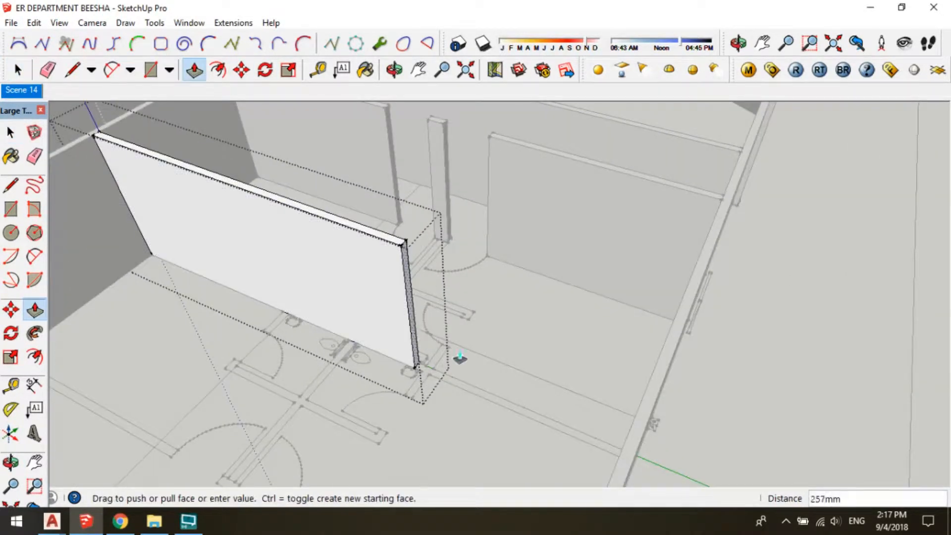
pyautogui.click(647, 399)
pyautogui.moveTo(545, 398); pyautogui.dragTo(308, 317, button='middle')
pyautogui.press('space')
pyautogui.click(325, 269)
# Copy the free-standing column 7200 mm onto the toilet room's partition beside the washbasin
pyautogui.moveTo(353, 246); pyautogui.dragTo(382, 347, button='middle')
pyautogui.scroll(1, 450, 298)
pyautogui.scroll(1, 449, 296)
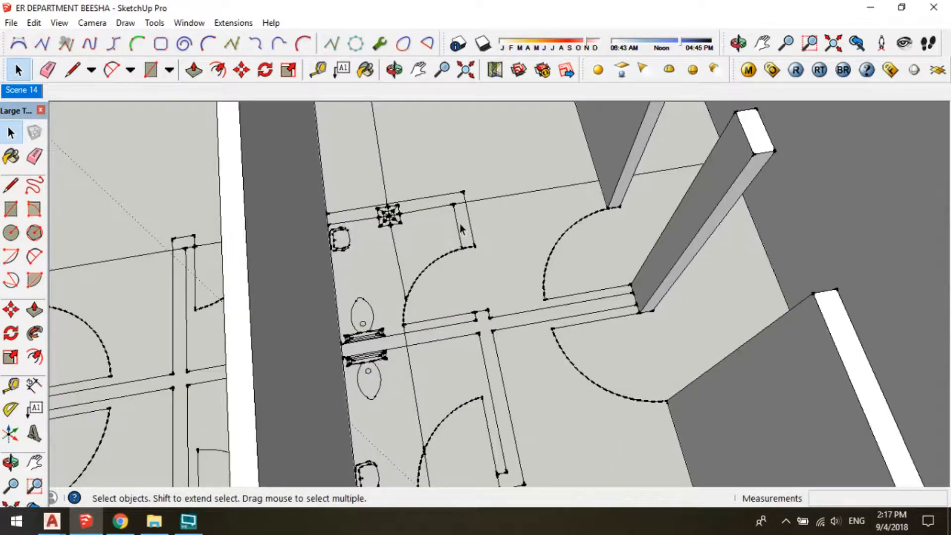
pyautogui.scroll(-1, 457, 222)
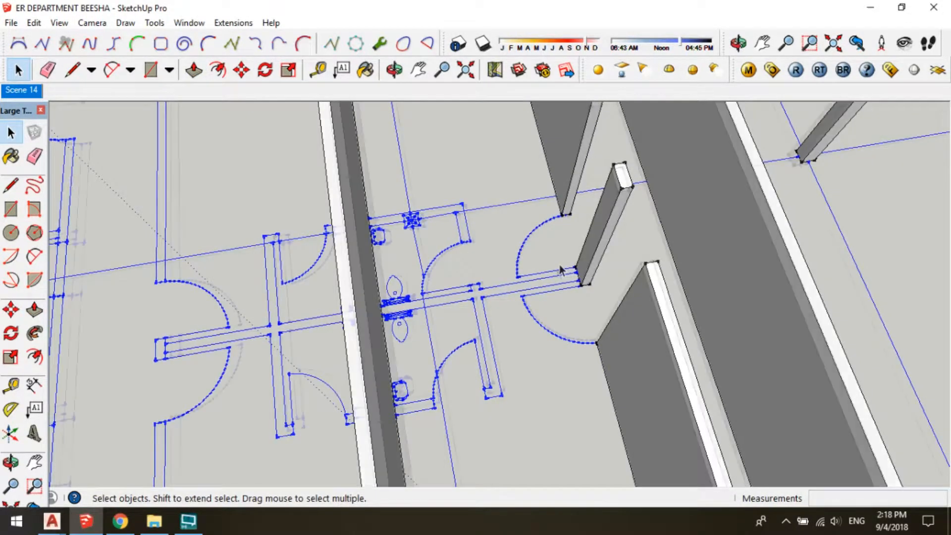
pyautogui.moveTo(564, 268); pyautogui.dragTo(741, 201, button='middle')
pyautogui.click(768, 172)
pyautogui.press('m')
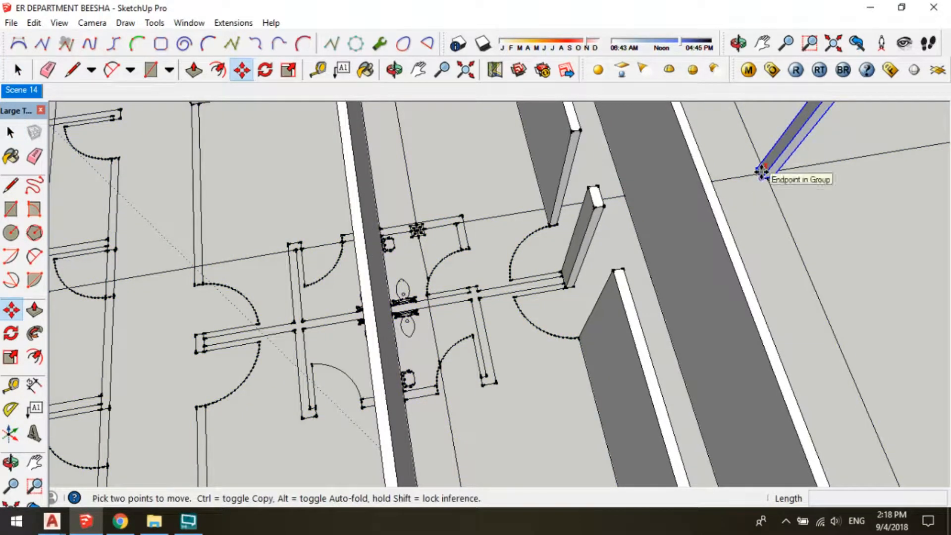
pyautogui.click(761, 172)
pyautogui.press('ctrl')
pyautogui.scroll(3, 416, 233)
pyautogui.click(420, 238)
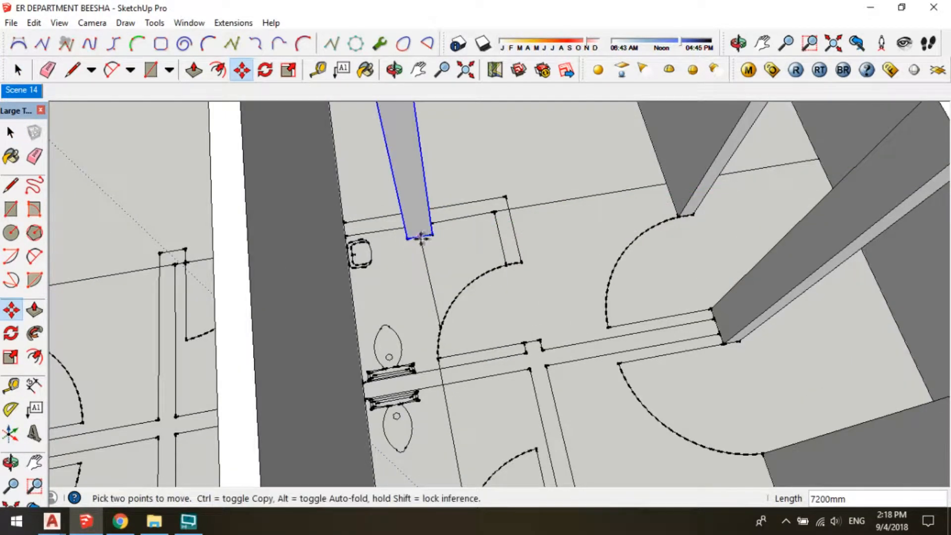
pyautogui.click(429, 238)
pyautogui.press('ctrl')
pyautogui.scroll(-2, 473, 196)
pyautogui.keyDown('shift'); pyautogui.moveTo(510, 394); pyautogui.dragTo(560, 252, button='middle'); pyautogui.keyUp('shift')
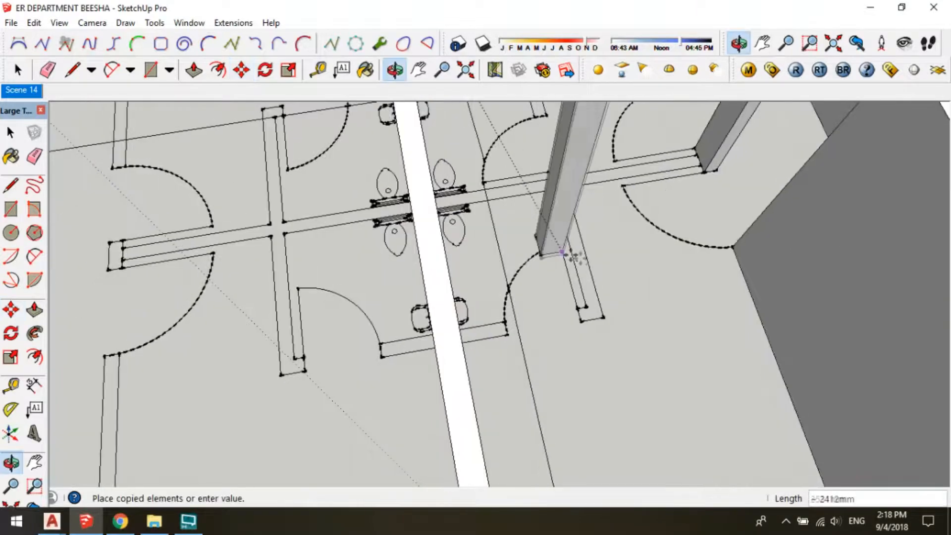
pyautogui.scroll(-1, 574, 281)
pyautogui.keyDown('shift'); pyautogui.moveTo(488, 234); pyautogui.dragTo(403, 346, button='middle'); pyautogui.keyUp('shift')
pyautogui.press('space')
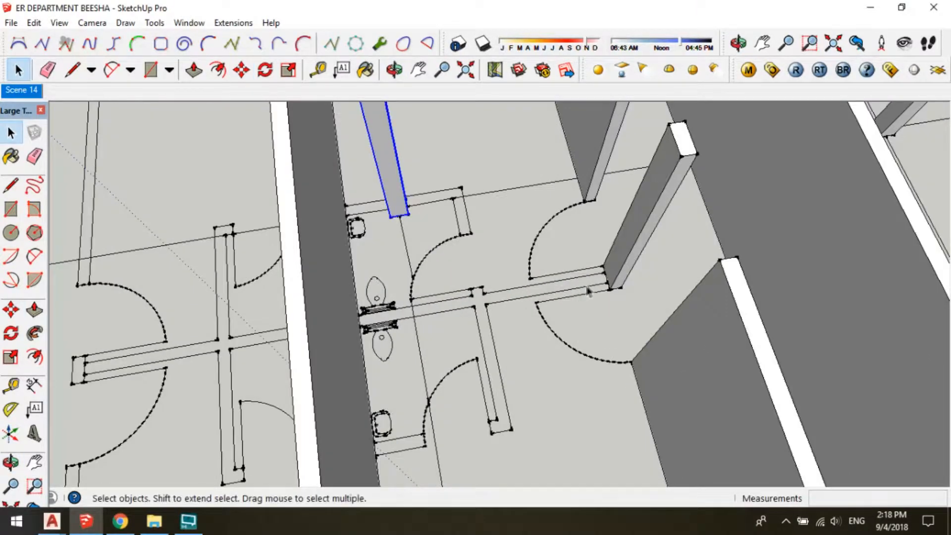
# Draw a rectangle over the divider strip between the two back-to-back toilets, from the door-side stub to the cross wall
pyautogui.press('r')
pyautogui.click(605, 269)
pyautogui.scroll(5, 367, 311)
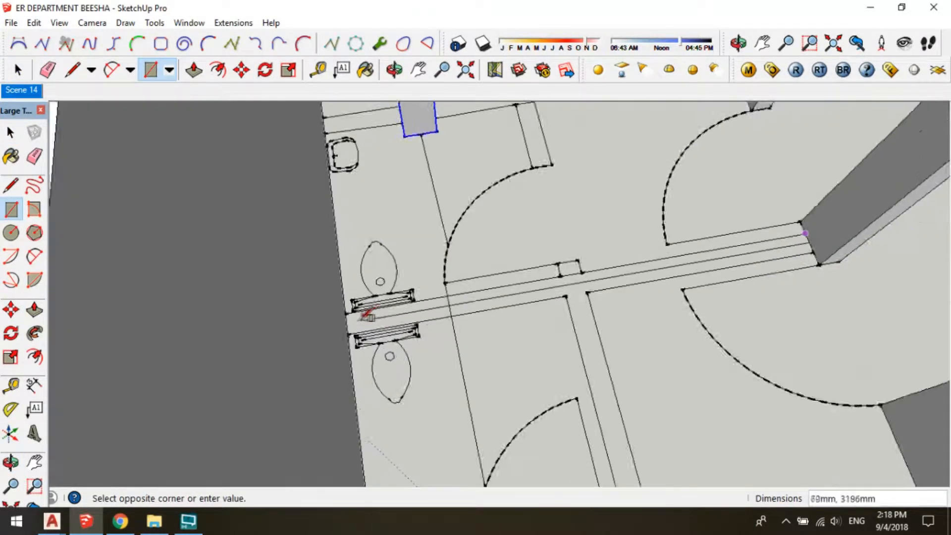
pyautogui.click(338, 345)
# Extrude the divider strip between the toilets to the existing walls' height
pyautogui.press('space')
pyautogui.click(388, 327)
pyautogui.scroll(-2, 532, 308)
pyautogui.press('p')
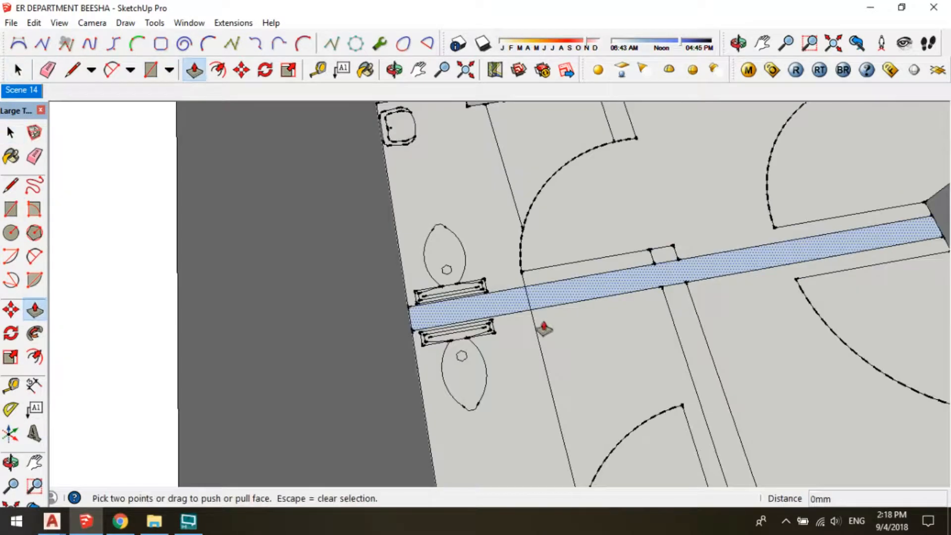
pyautogui.click(535, 291)
pyautogui.click(135, 313)
pyautogui.press('space')
# Draw a 1650 x 150 mm rectangle over the toilet wall strip branching off the central divider
pyautogui.scroll(-2, 500, 337)
pyautogui.moveTo(471, 299); pyautogui.dragTo(646, 312, button='middle')
pyautogui.scroll(2, 588, 296)
pyautogui.press('r')
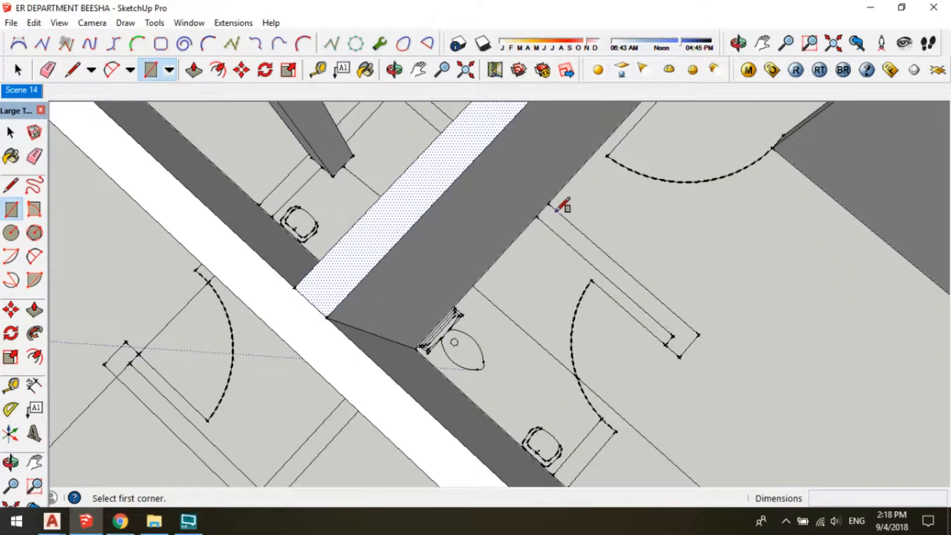
pyautogui.click(537, 216)
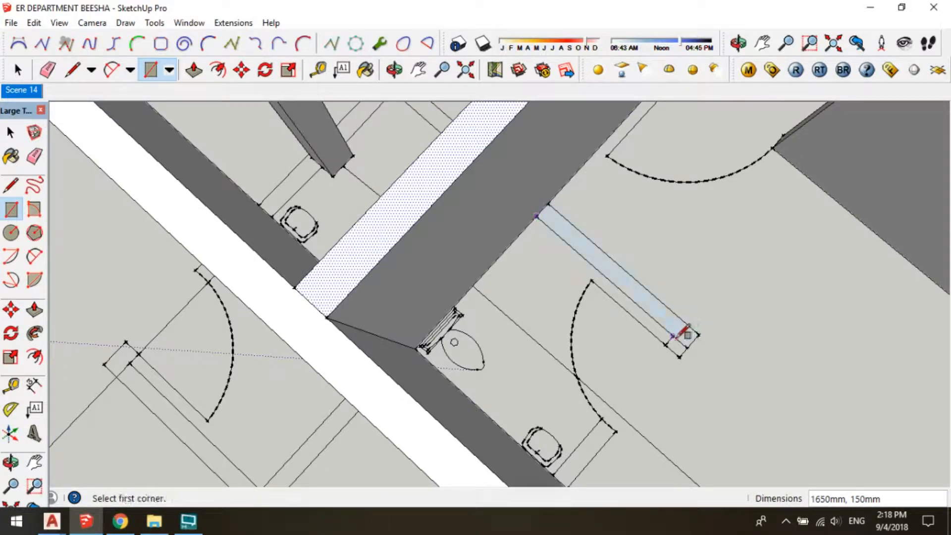
# Extrude the toilet's side wall and its short door return 3000 mm
pyautogui.press('space')
pyautogui.click(677, 347)
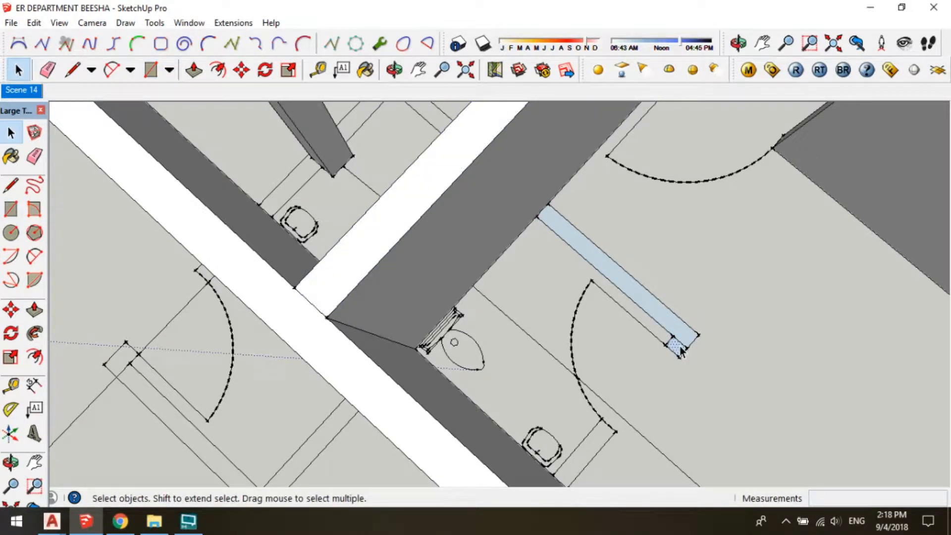
pyautogui.press('p')
pyautogui.click(681, 345)
pyautogui.click(435, 214)
pyautogui.moveTo(436, 214); pyautogui.dragTo(480, 361, button='middle')
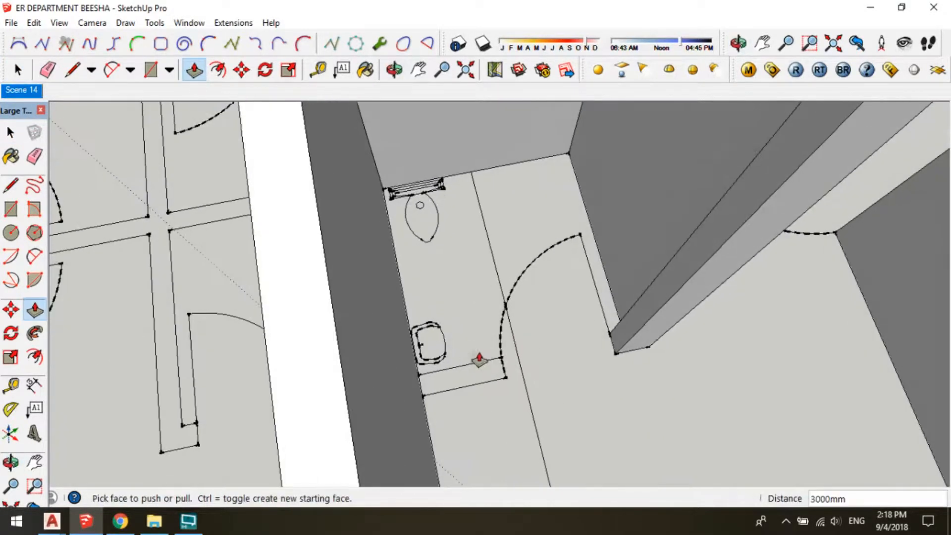
# Draw a rectangle over the short wall strip beside the washbasin and extrude it to the same height as the side wall
pyautogui.press('r')
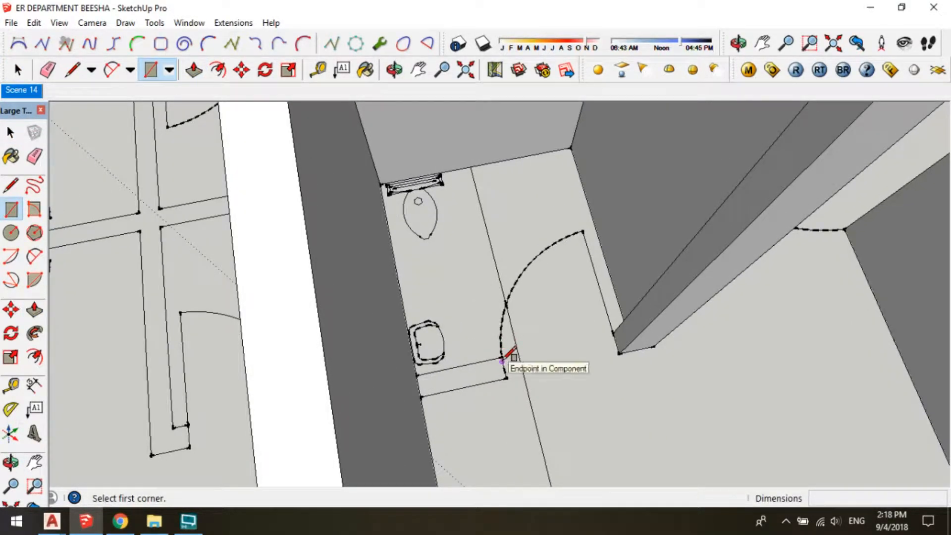
pyautogui.scroll(2, 510, 351)
pyautogui.click(385, 381)
pyautogui.click(510, 385)
pyautogui.press('space')
pyautogui.scroll(-4, 484, 378)
pyautogui.press('p')
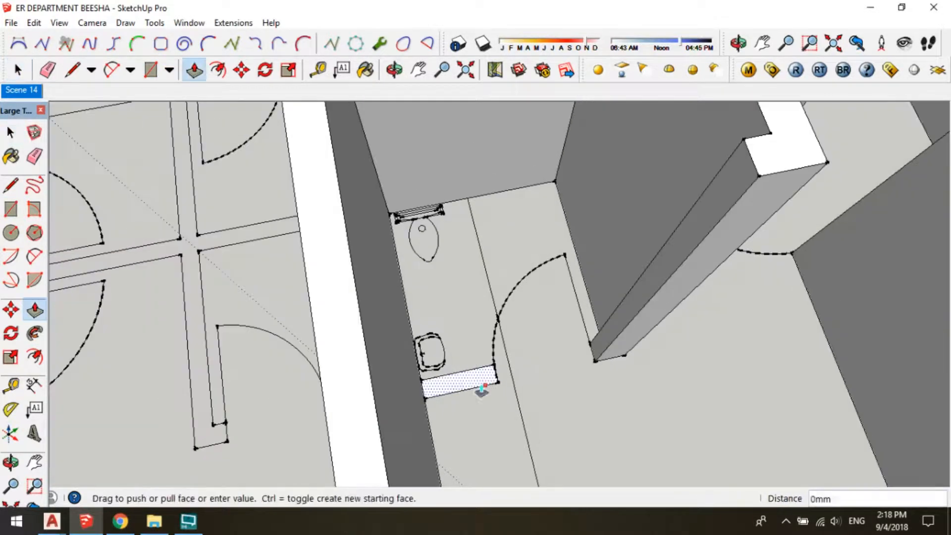
pyautogui.doubleClick(481, 390)
pyautogui.press('space')
# Draw rectangles over the other toilet's door-side strip and its adjoining 1500 x 150 mm wall strip
pyautogui.moveTo(357, 365); pyautogui.dragTo(444, 281, button='middle')
pyautogui.scroll(6, 458, 262)
pyautogui.press('r')
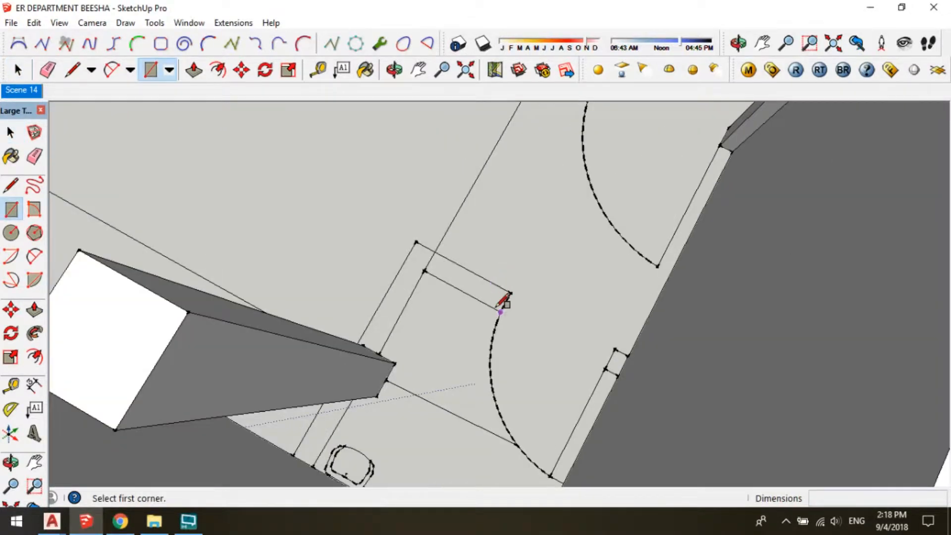
pyautogui.click(501, 312)
pyautogui.click(425, 271)
pyautogui.moveTo(353, 328); pyautogui.dragTo(496, 370, button='middle')
pyautogui.click(435, 356)
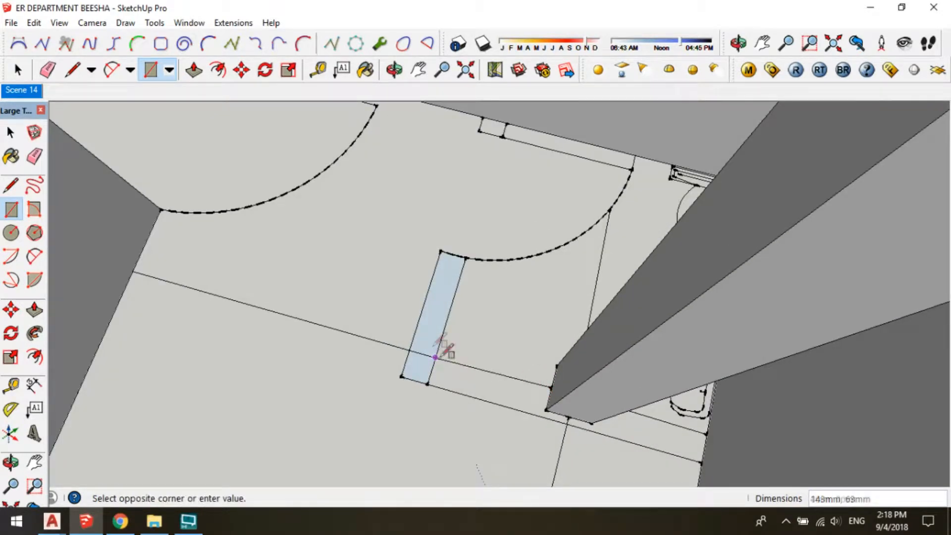
pyautogui.moveTo(448, 352); pyautogui.dragTo(563, 389, button='middle')
pyautogui.click(676, 449)
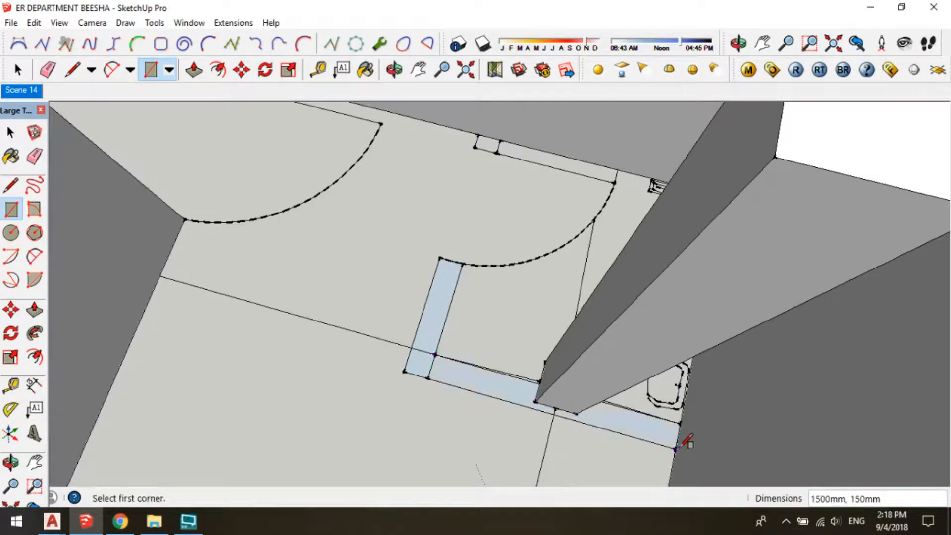
# Remove the line dividing the two strips and extrude the resulting L-shaped face to the existing walls' height
pyautogui.press('space')
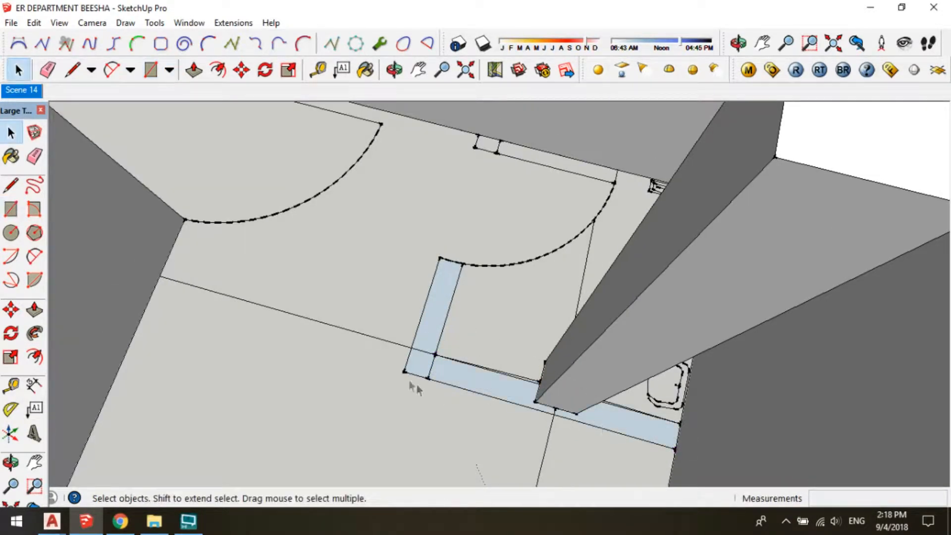
pyautogui.press('Delete')
pyautogui.scroll(-3, 432, 367)
pyautogui.press('p')
pyautogui.click(440, 374)
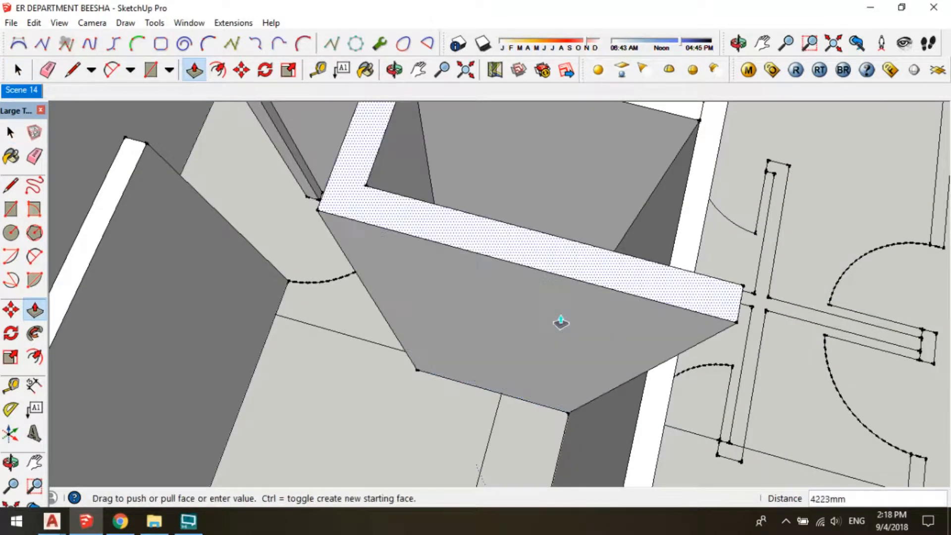
pyautogui.click(649, 415)
# Select the L-shaped toilet wall's geometry, and group the central divider with its attached walls
pyautogui.press('space')
pyautogui.tripleClick(560, 369)
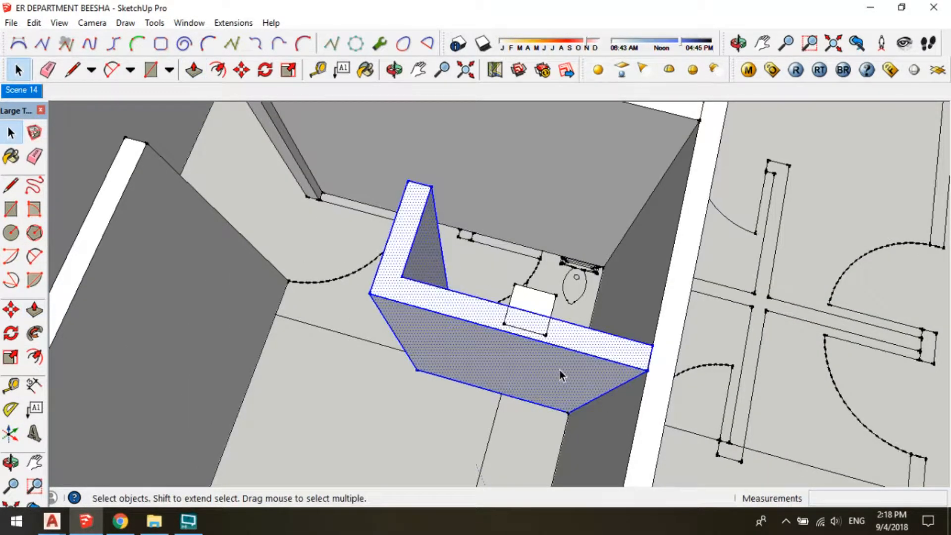
pyautogui.scroll(-5, 559, 369)
pyautogui.click(535, 217)
pyautogui.scroll(3, 487, 306)
pyautogui.tripleClick(506, 193)
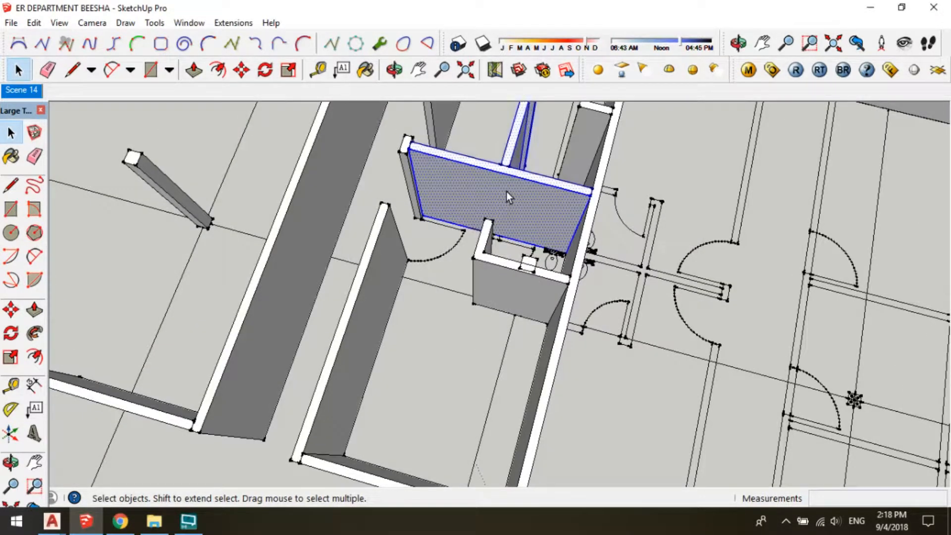
pyautogui.press('g')
pyautogui.click(407, 154)
pyautogui.moveTo(395, 182); pyautogui.dragTo(238, 139, button='middle')
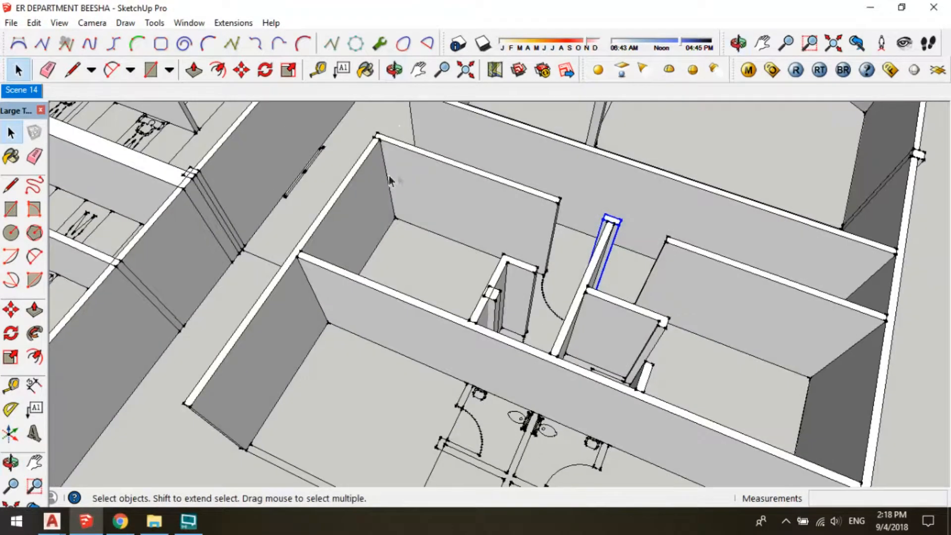
# Draw a rectangle over the central divider strip between the next room's two toilets, from the back wall to its end
pyautogui.scroll(-3, 407, 210)
pyautogui.moveTo(613, 322); pyautogui.dragTo(581, 332, button='middle')
pyautogui.scroll(2, 464, 357)
pyautogui.moveTo(465, 357); pyautogui.dragTo(554, 347, button='middle')
pyautogui.scroll(4, 493, 347)
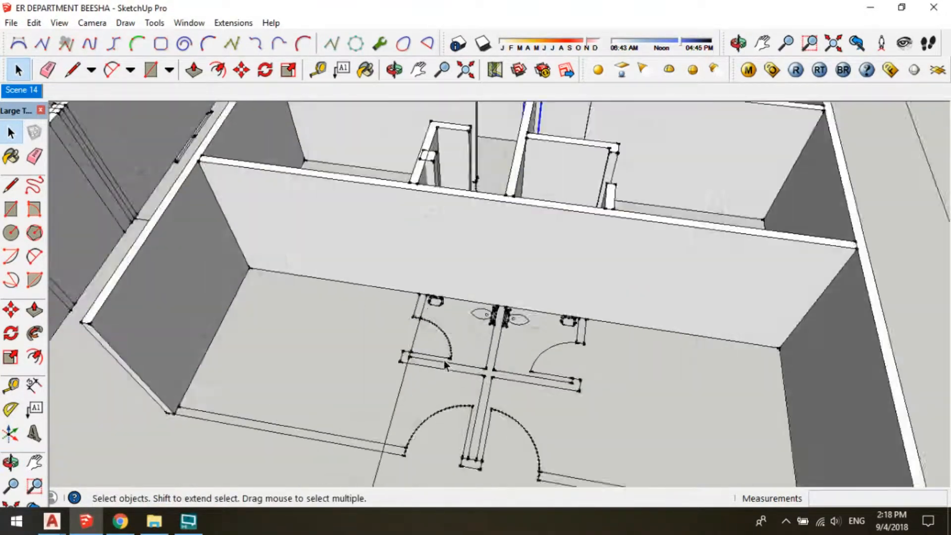
pyautogui.press('r')
pyautogui.scroll(6, 511, 297)
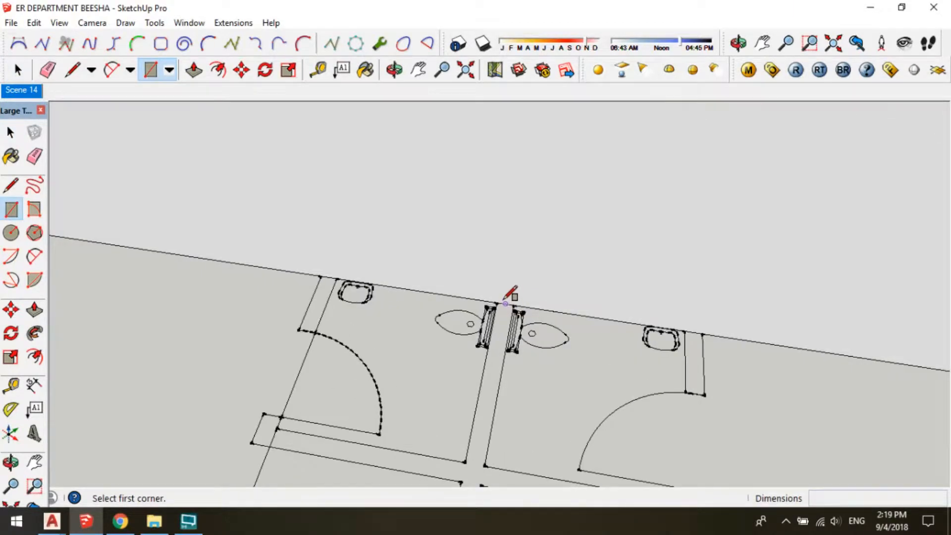
pyautogui.click(497, 302)
pyautogui.scroll(-5, 498, 303)
pyautogui.moveTo(499, 303); pyautogui.dragTo(484, 329, button='middle')
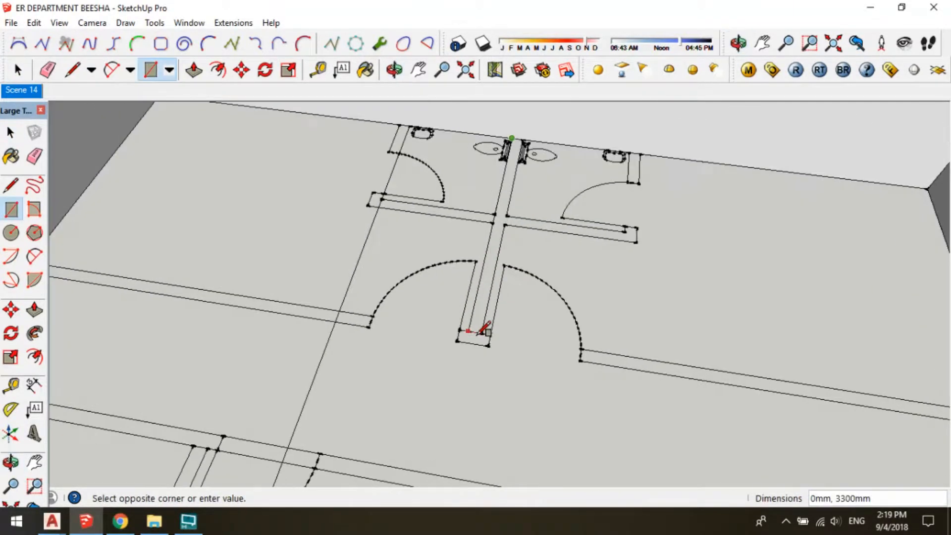
pyautogui.click(480, 333)
# Draw rectangles over the divider's 350 x 150 mm end strip, the crossing wall strip and the short pieces at both its ends
pyautogui.scroll(2, 475, 332)
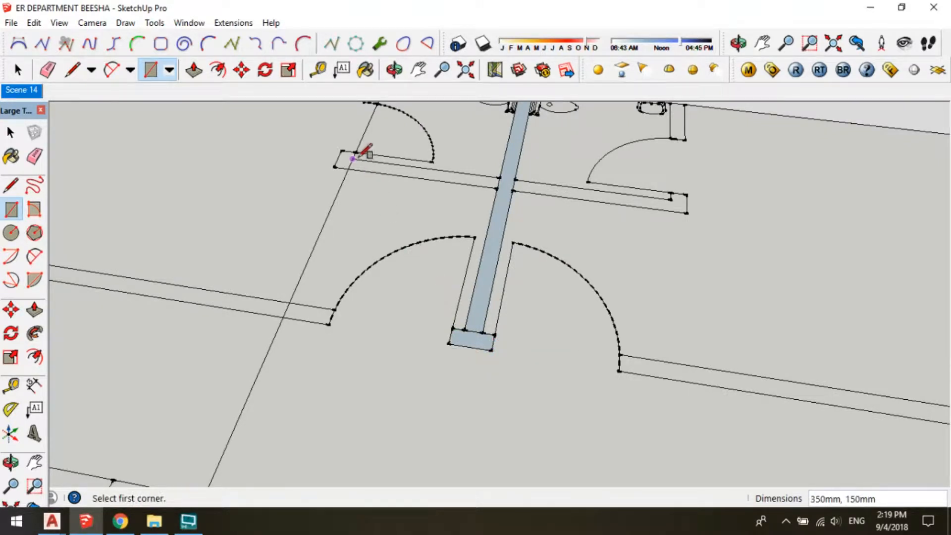
pyautogui.click(678, 211)
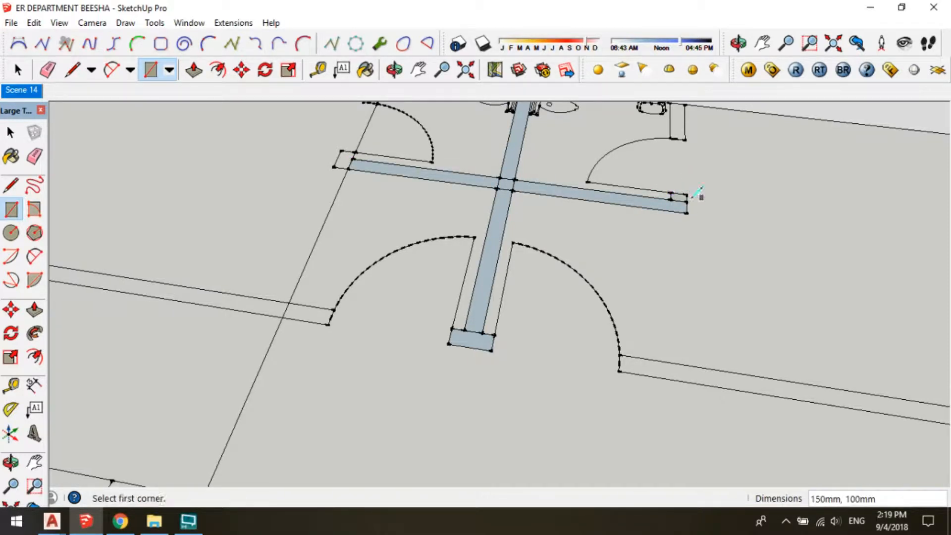
pyautogui.scroll(3, 357, 154)
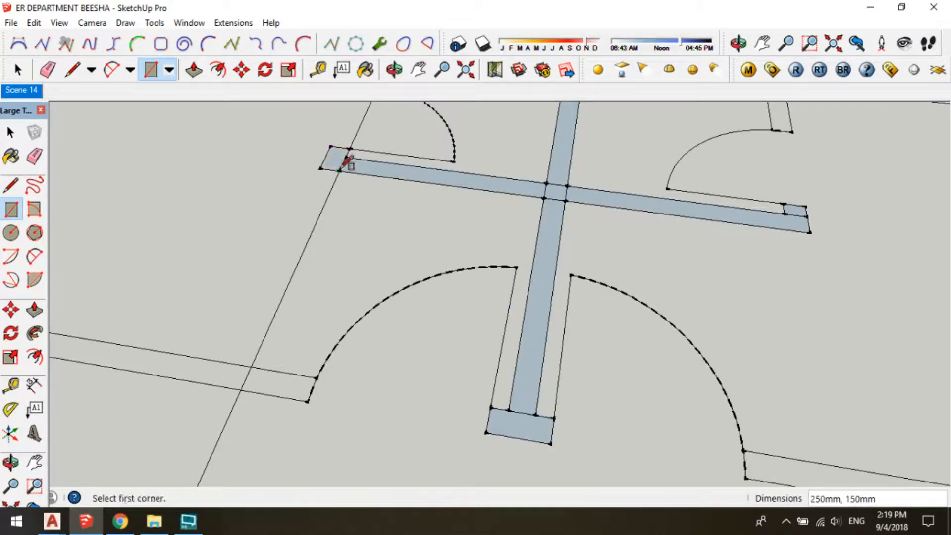
# Erase the lines dividing the crossing strips and end pieces so they form one continuous cross-shaped face
pyautogui.press('space')
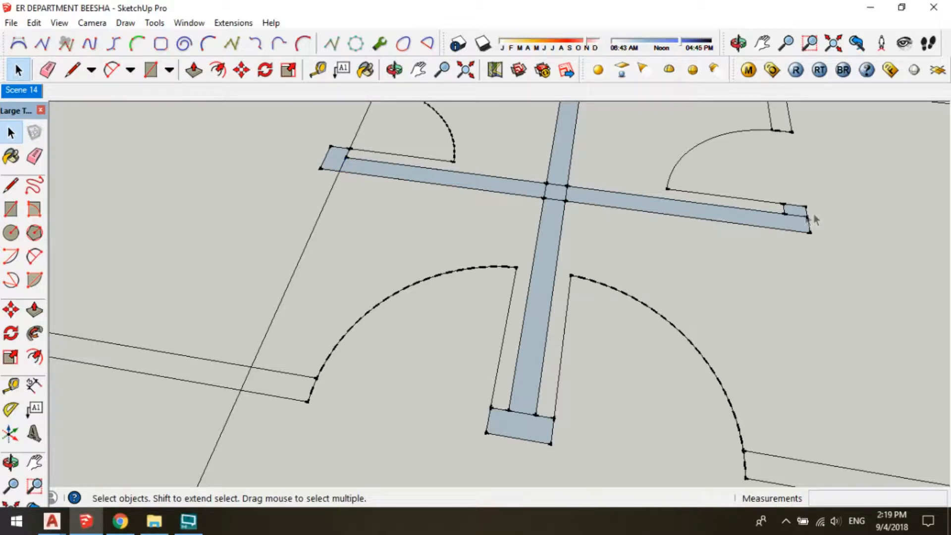
pyautogui.click(797, 216)
pyautogui.press('Delete')
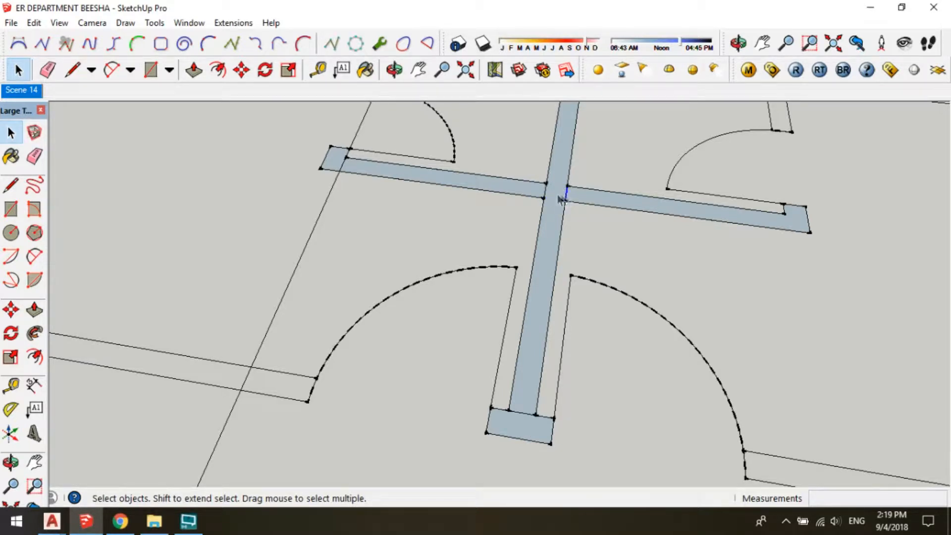
pyautogui.press('Delete')
# Draw 150 x 600 mm rectangles over the short wall strips beside the two washbasins
pyautogui.scroll(-4, 545, 193)
pyautogui.scroll(2, 560, 167)
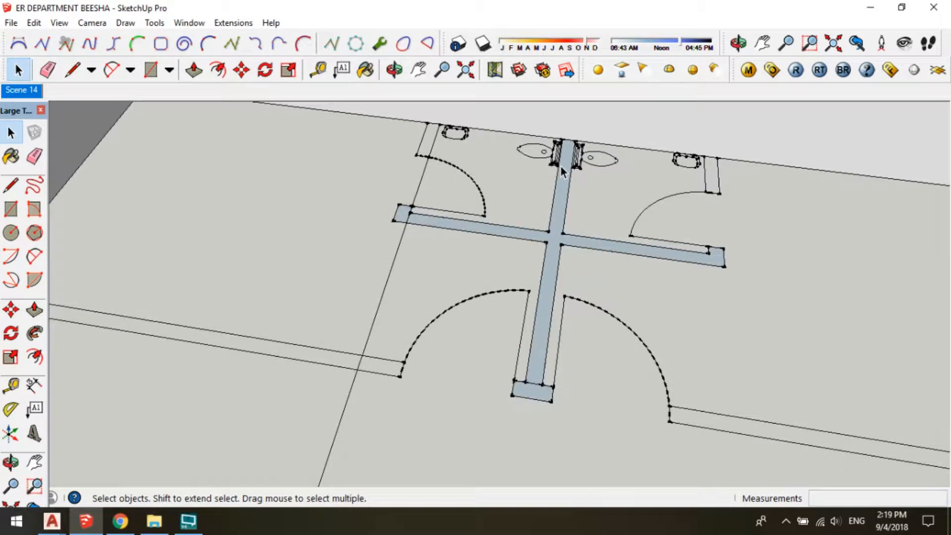
pyautogui.keyDown('shift'); pyautogui.moveTo(747, 239); pyautogui.dragTo(659, 281, button='middle'); pyautogui.keyUp('shift')
pyautogui.press('r')
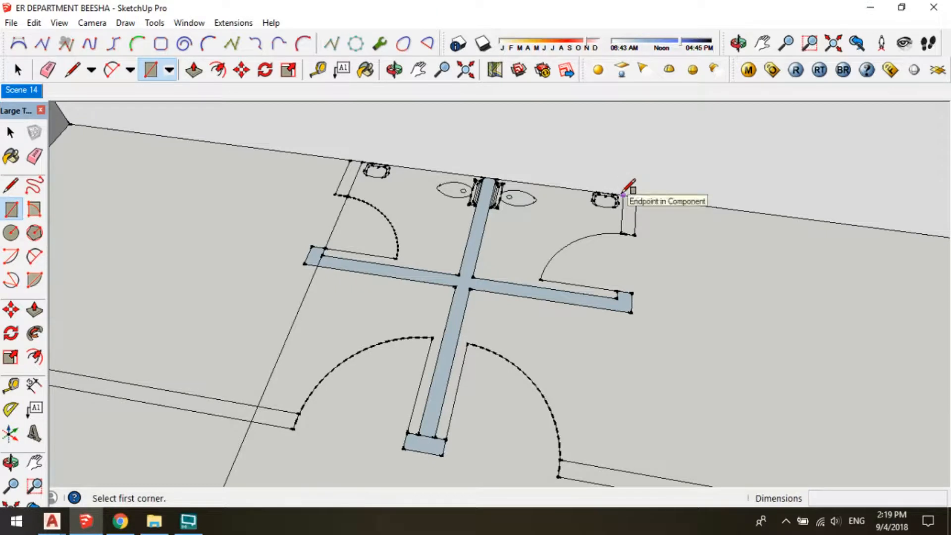
pyautogui.click(623, 194)
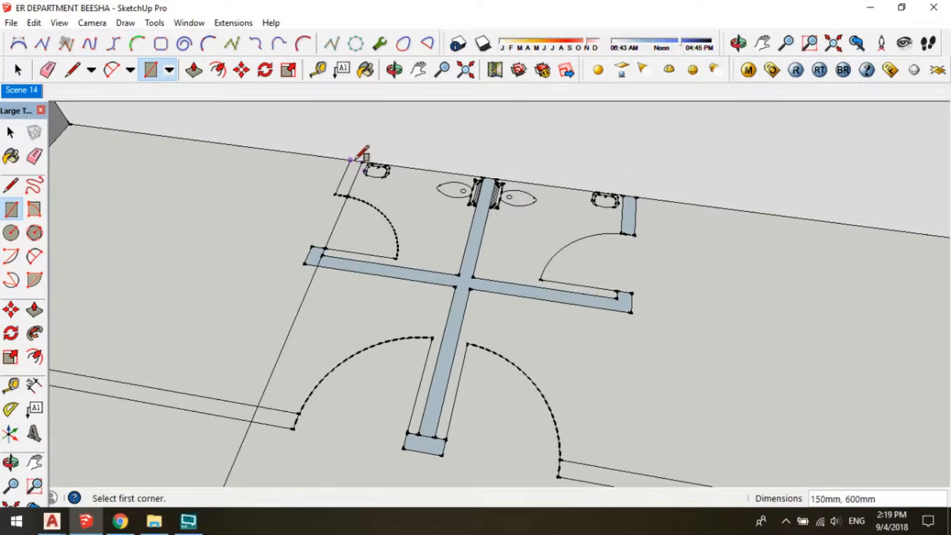
pyautogui.click(348, 194)
# Select the cross-shaped face with the two washbasin strips and group them
pyautogui.press('space')
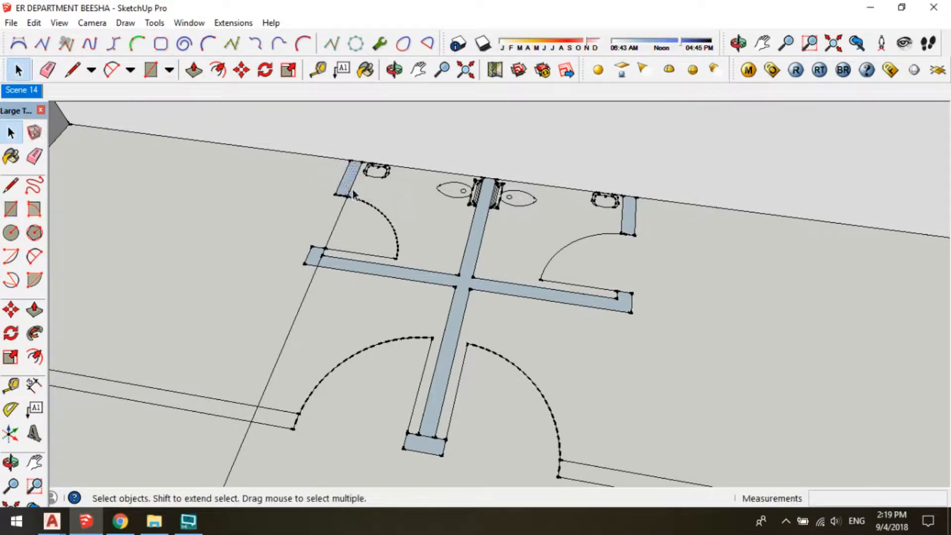
pyautogui.click(599, 304)
pyautogui.press('g')
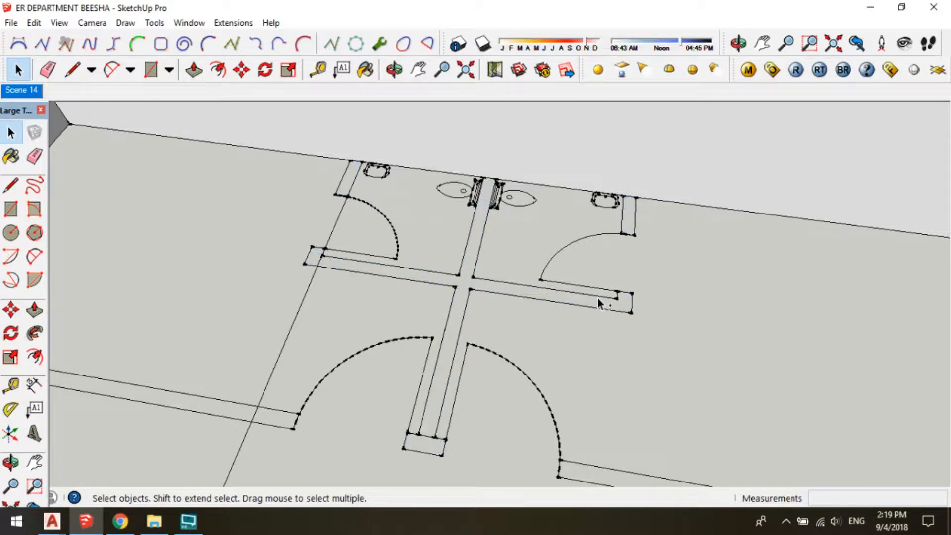
# Open the toilet partition group and extrude its cross-shaped face 3000 mm
pyautogui.doubleClick(456, 302)
pyautogui.press('o')
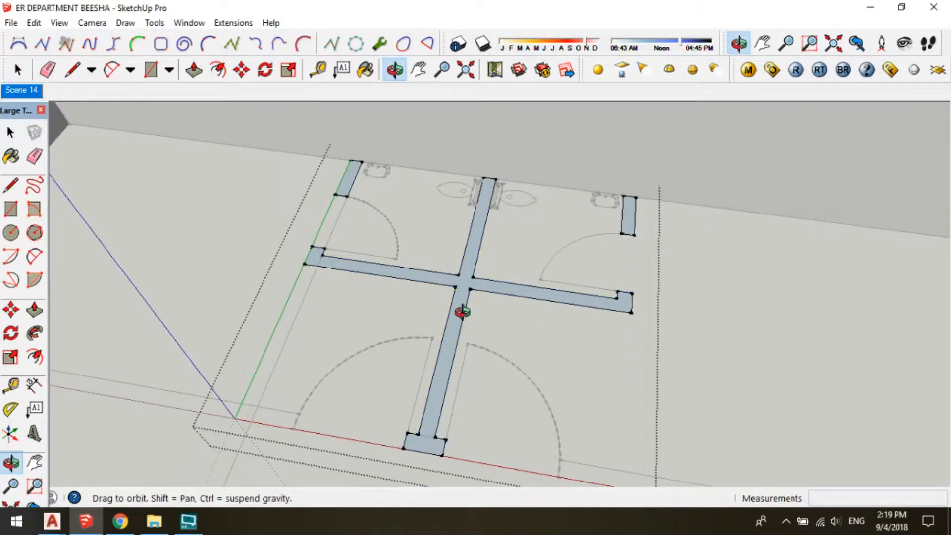
pyautogui.press('p')
pyautogui.moveTo(456, 314); pyautogui.dragTo(470, 265)
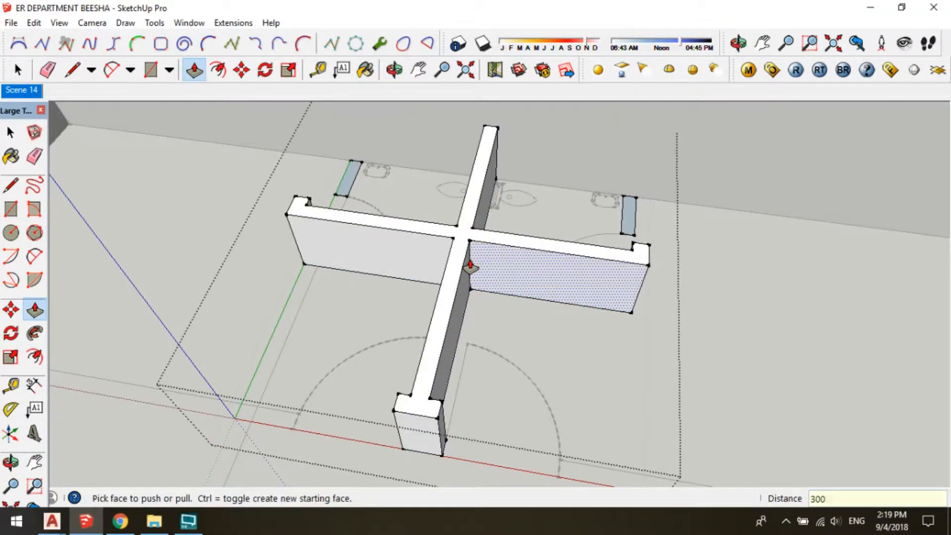
pyautogui.write('0')
pyautogui.press('Return')
# Extrude the two short washbasin strips to the same 3000 mm height and close the group
pyautogui.moveTo(471, 268); pyautogui.dragTo(293, 505, button='middle')
pyautogui.doubleClick(351, 445)
pyautogui.scroll(-1, 558, 327)
pyautogui.hotkey('ctrl', 'z')
pyautogui.click(381, 426)
pyautogui.click(235, 412)
pyautogui.moveTo(236, 412); pyautogui.dragTo(647, 411, button='middle')
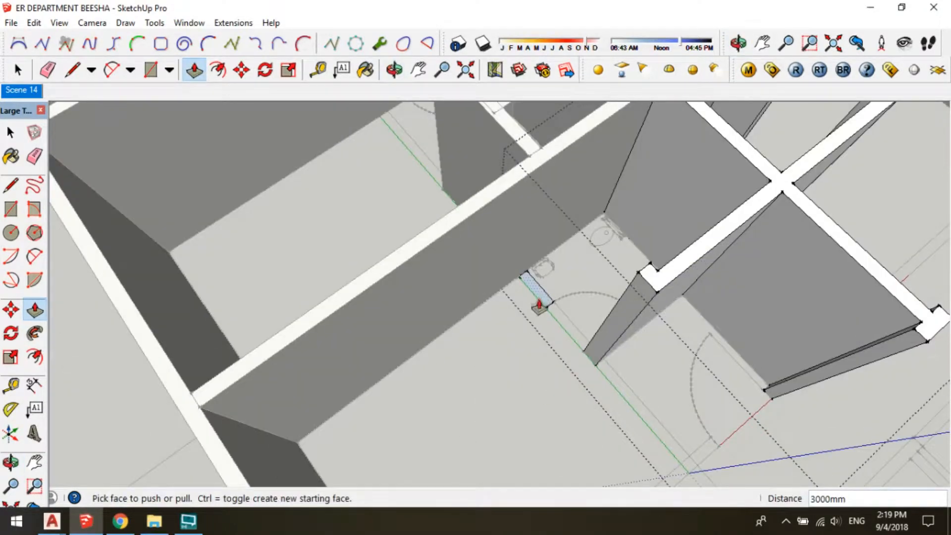
pyautogui.click(538, 308)
pyautogui.press('space')
pyautogui.scroll(-5, 529, 289)
pyautogui.click(560, 349)
# Copy the partition wall behind the toilets 3300 mm to the front wall strip beside the toilet doors
pyautogui.moveTo(559, 349); pyautogui.dragTo(684, 251, button='middle')
pyautogui.keyDown('shift'); pyautogui.moveTo(658, 303); pyautogui.dragTo(424, 262, button='middle'); pyautogui.keyUp('shift')
pyautogui.scroll(2, 320, 249)
pyautogui.press('r')
pyautogui.scroll(1, 538, 258)
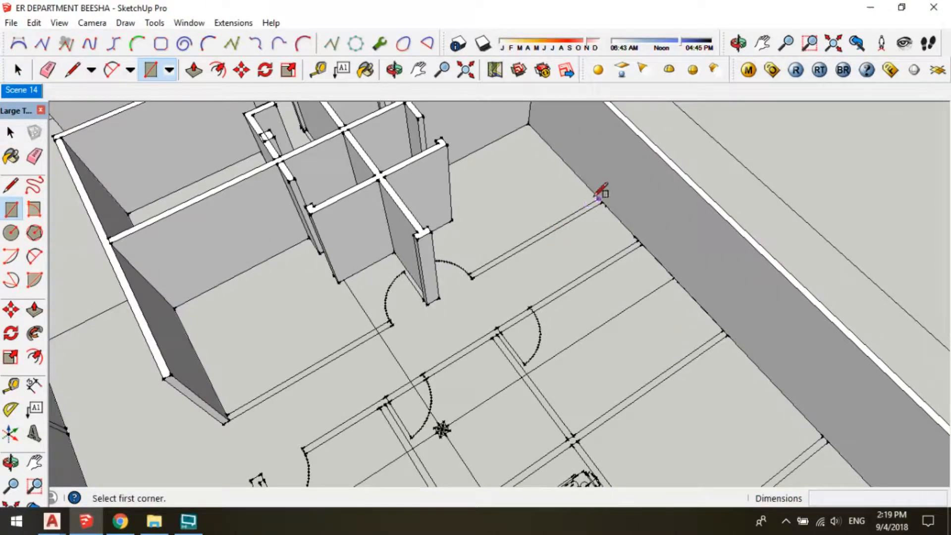
pyautogui.press('space')
pyautogui.click(178, 236)
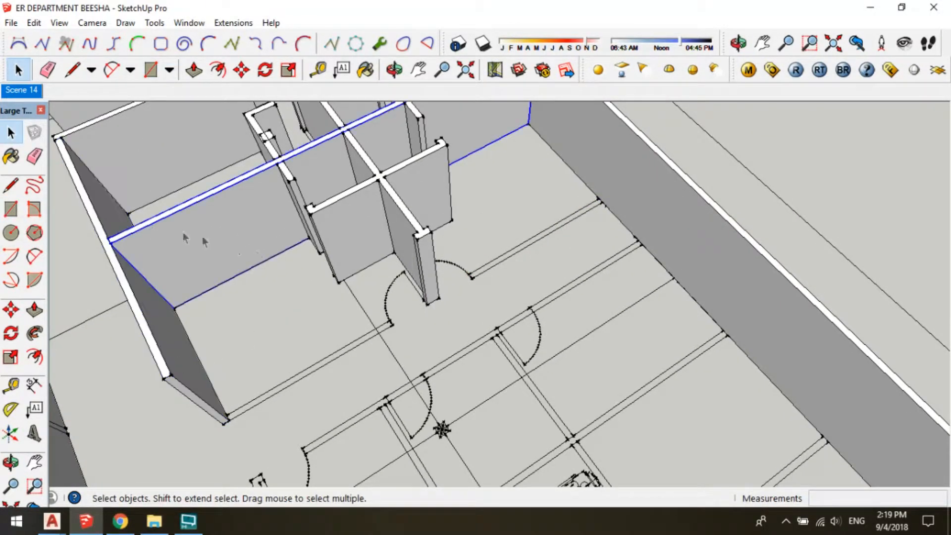
pyautogui.press('m')
pyautogui.scroll(3, 306, 239)
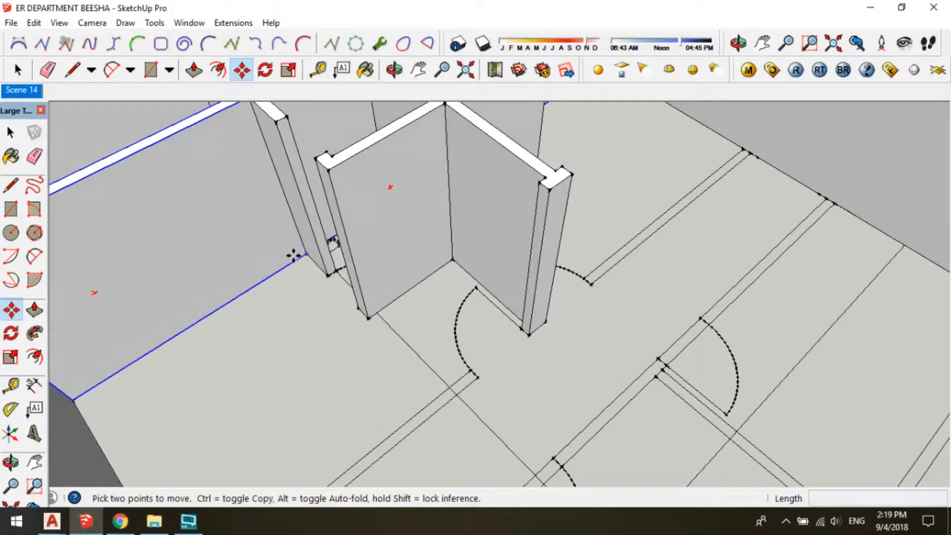
pyautogui.click(299, 255)
pyautogui.press('ctrl')
pyautogui.scroll(-2, 346, 260)
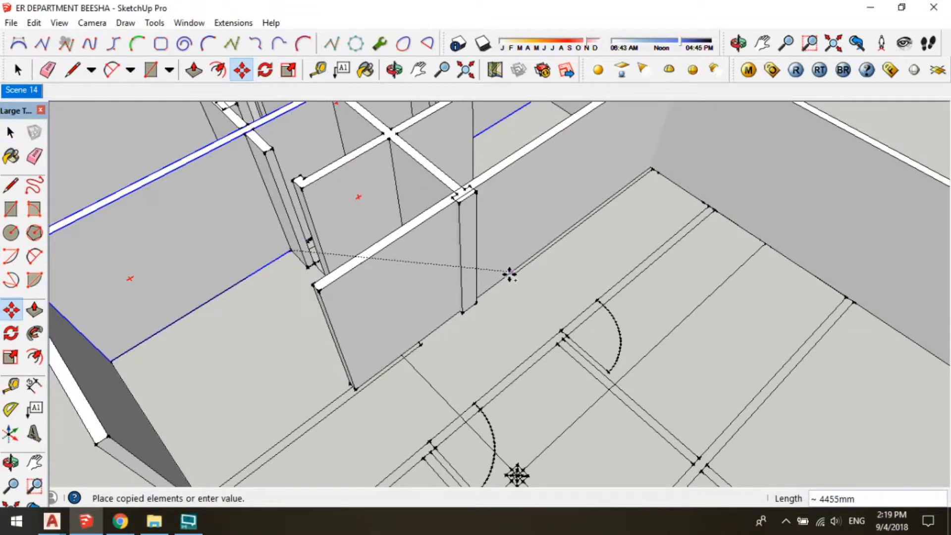
pyautogui.keyDown('shift'); pyautogui.moveTo(394, 349); pyautogui.dragTo(465, 261, button='middle'); pyautogui.keyUp('shift')
pyautogui.click(454, 276)
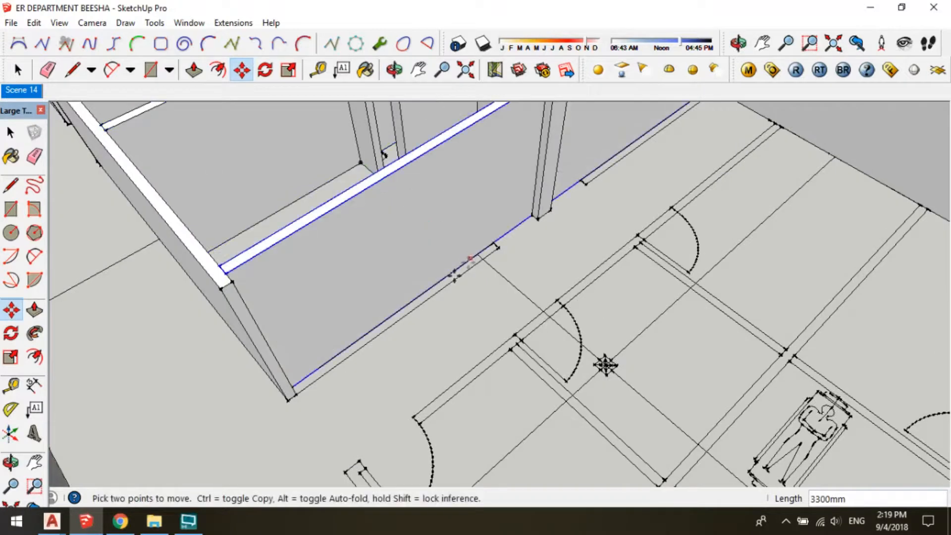
# Move the copied front wall by its corner so it sits on the plan's front wall strip
pyautogui.click(327, 343)
pyautogui.click(325, 414)
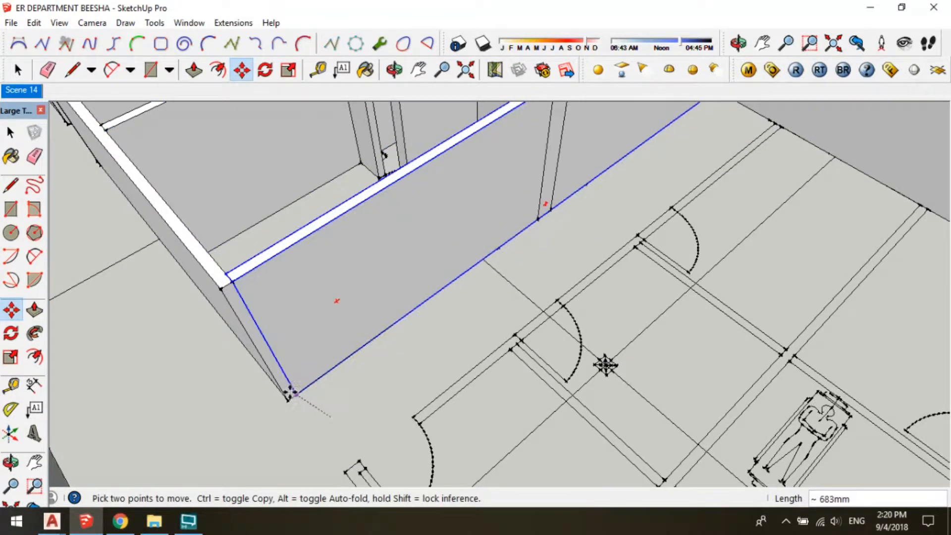
pyautogui.keyDown('shift'); pyautogui.moveTo(621, 204); pyautogui.dragTo(344, 379, button='middle'); pyautogui.keyUp('shift')
pyautogui.moveTo(503, 257); pyautogui.dragTo(468, 283, button='middle')
pyautogui.press('space')
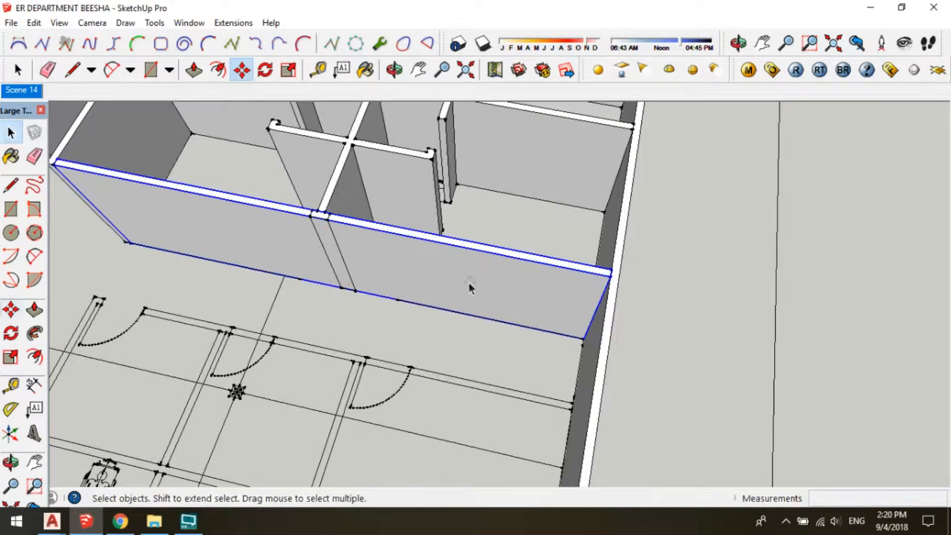
# Hide the long outer side wall to expose the end of the copied front wall
pyautogui.click(621, 239)
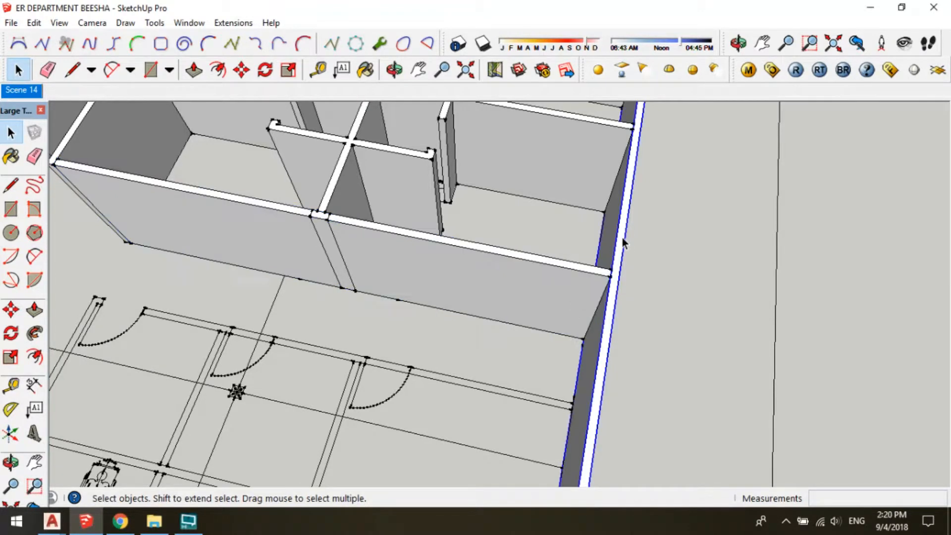
pyautogui.press('Delete')
pyautogui.moveTo(621, 238); pyautogui.dragTo(517, 261, button='middle')
# Push the front wall's exposed end back to the edge of the far door opening
pyautogui.doubleClick(512, 293)
pyautogui.moveTo(593, 317); pyautogui.dragTo(561, 299, button='middle')
pyautogui.press('p')
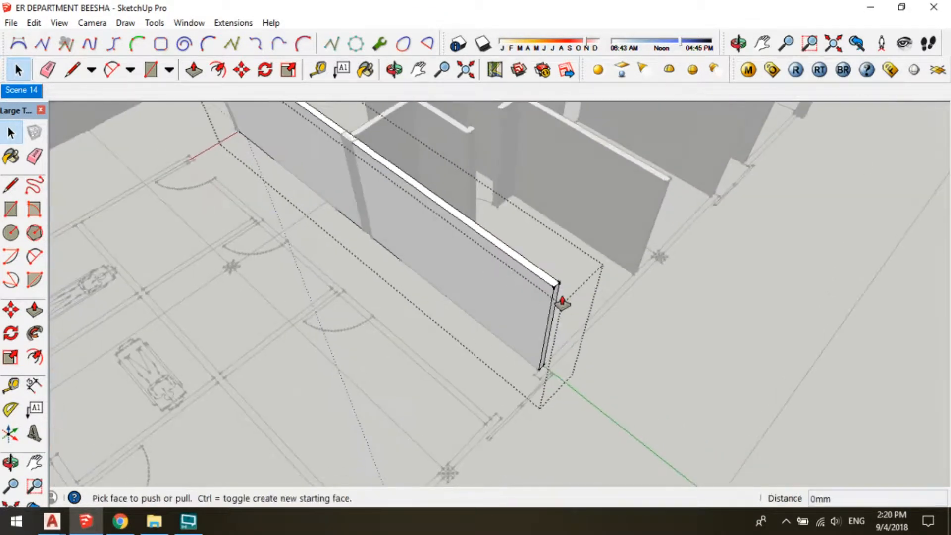
pyautogui.moveTo(551, 300); pyautogui.dragTo(339, 208)
pyautogui.press('space')
# Copy the shortened front wall onto the matching strip on the other side of the two doors
pyautogui.click(278, 164)
pyautogui.moveTo(278, 163); pyautogui.dragTo(398, 171, button='middle')
pyautogui.click(156, 214)
pyautogui.press('ctrl')
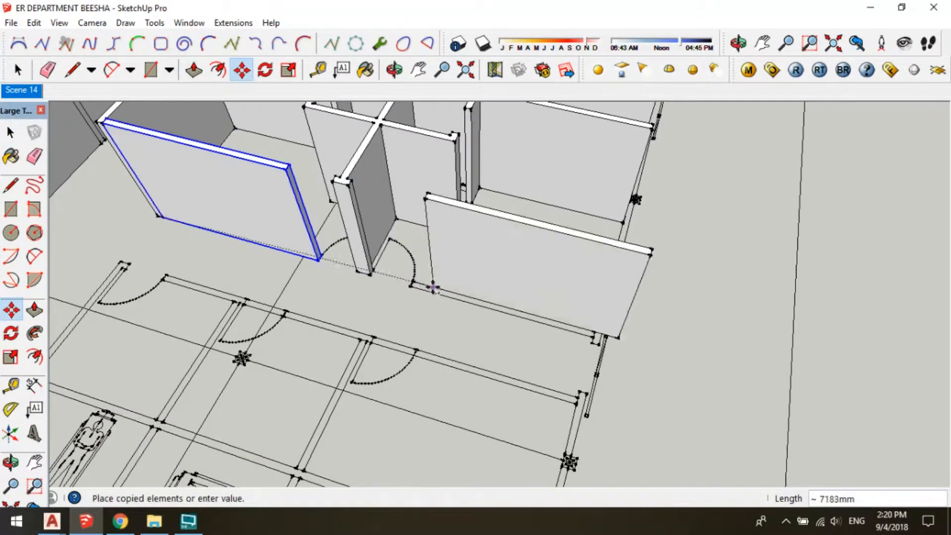
pyautogui.click(410, 288)
pyautogui.keyDown('shift'); pyautogui.middleClick(506, 293); pyautogui.keyUp('shift')
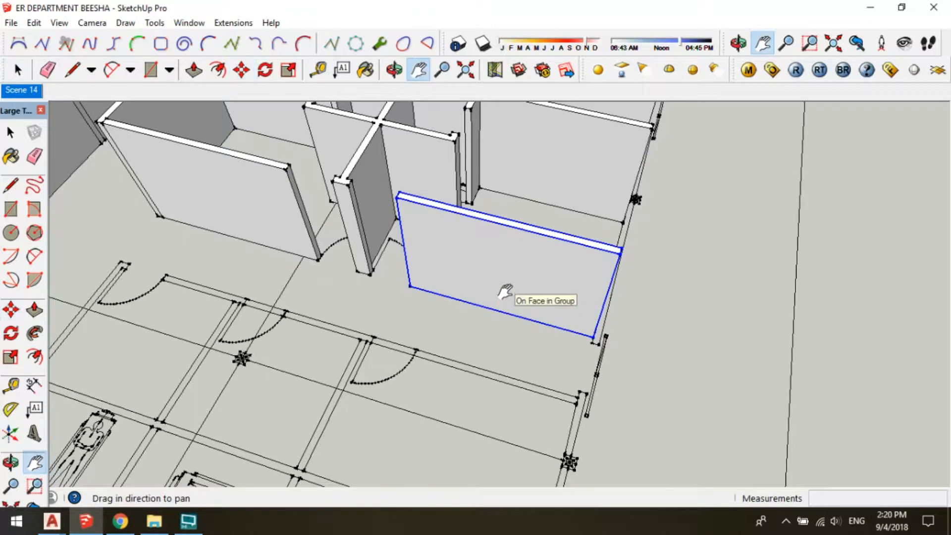
# Copy the second front wall 1500 mm across to the parallel wall strip of the facing rooms
pyautogui.scroll(-2, 506, 278)
pyautogui.press('space')
pyautogui.moveTo(508, 274); pyautogui.dragTo(664, 257, button='middle')
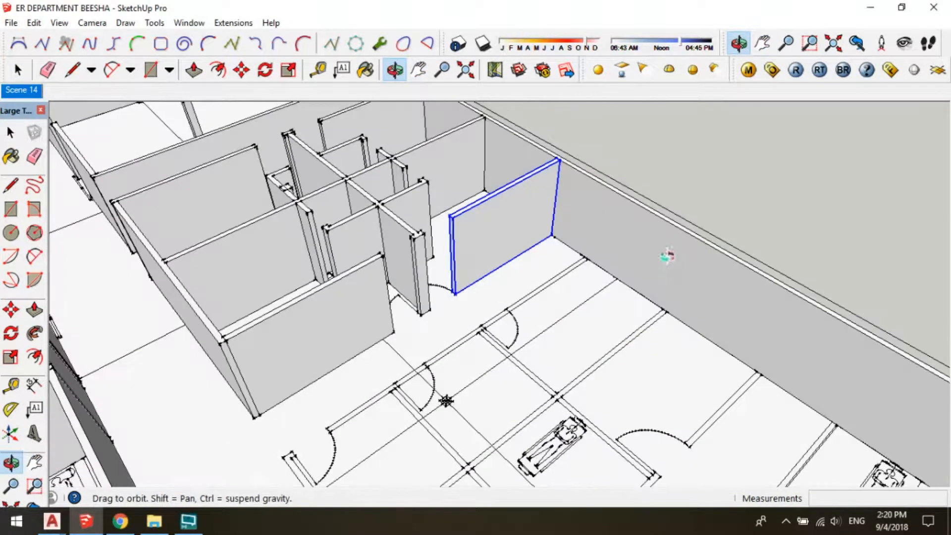
pyautogui.scroll(1, 485, 274)
pyautogui.click(563, 228)
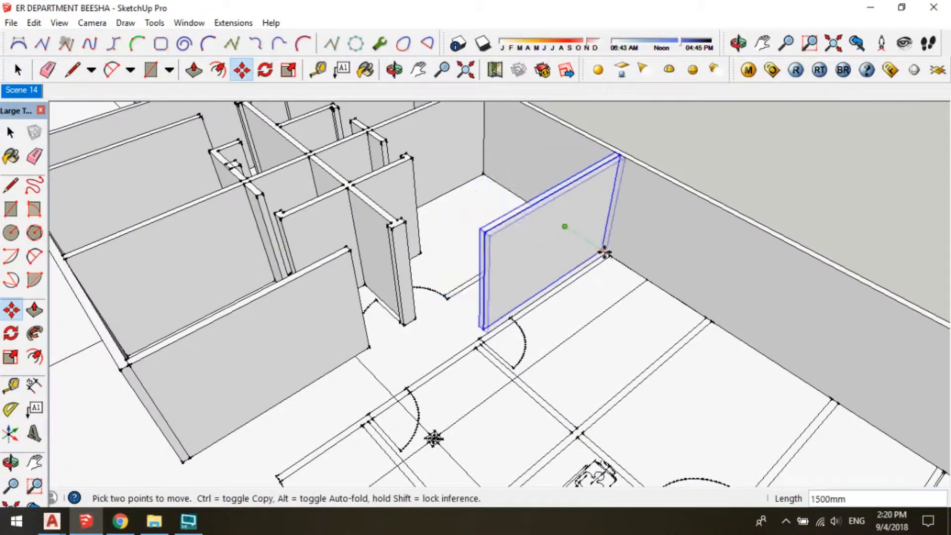
pyautogui.press('ctrl')
pyautogui.keyDown('shift'); pyautogui.click(515, 322); pyautogui.keyUp('shift')
# Push the end of the facing rooms' wall back to the edge of its door opening
pyautogui.scroll(1, 508, 326)
pyautogui.press('space')
pyautogui.scroll(4, 515, 317)
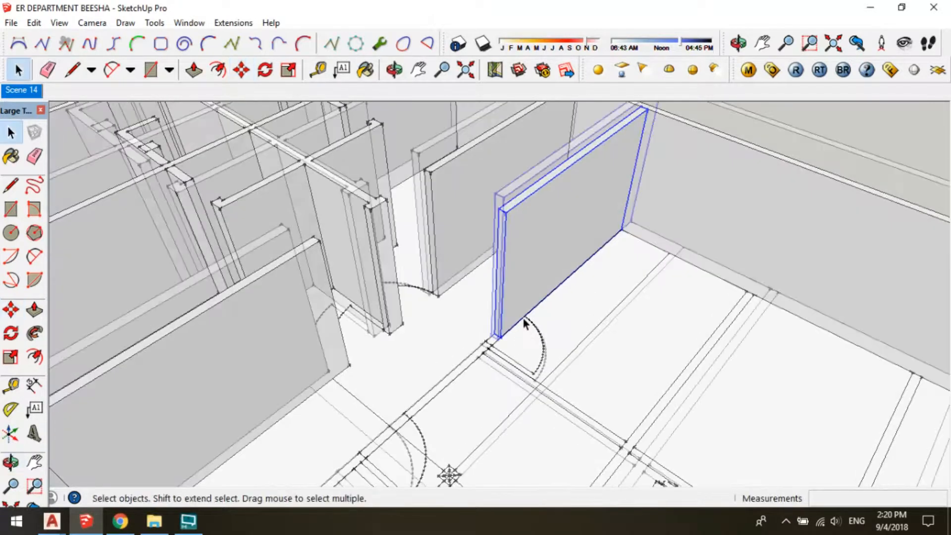
pyautogui.press('p')
pyautogui.moveTo(505, 316); pyautogui.dragTo(554, 320)
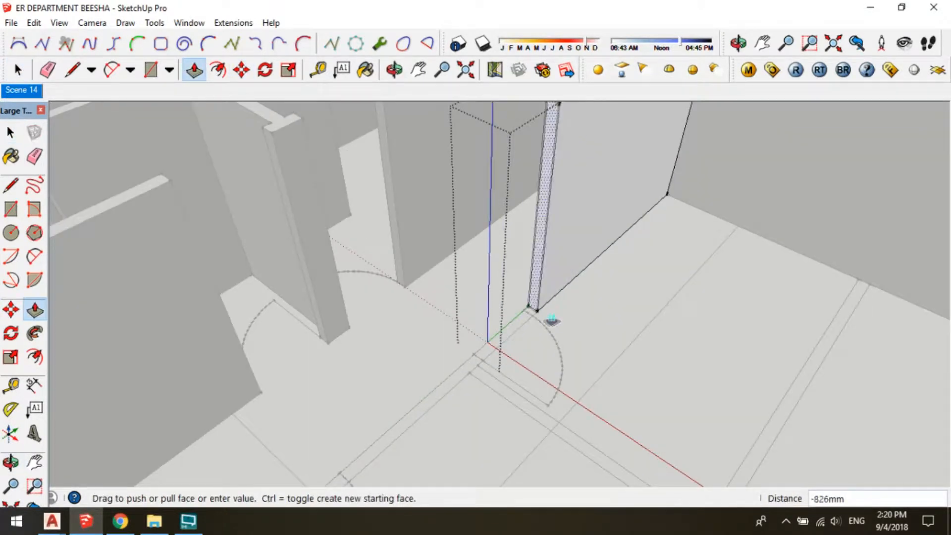
pyautogui.click(532, 315)
pyautogui.press('space')
# Copy the shortened wall onto the next stretch of the same strip, starting beyond the door opening
pyautogui.click(608, 250)
pyautogui.click(610, 239)
pyautogui.press('m')
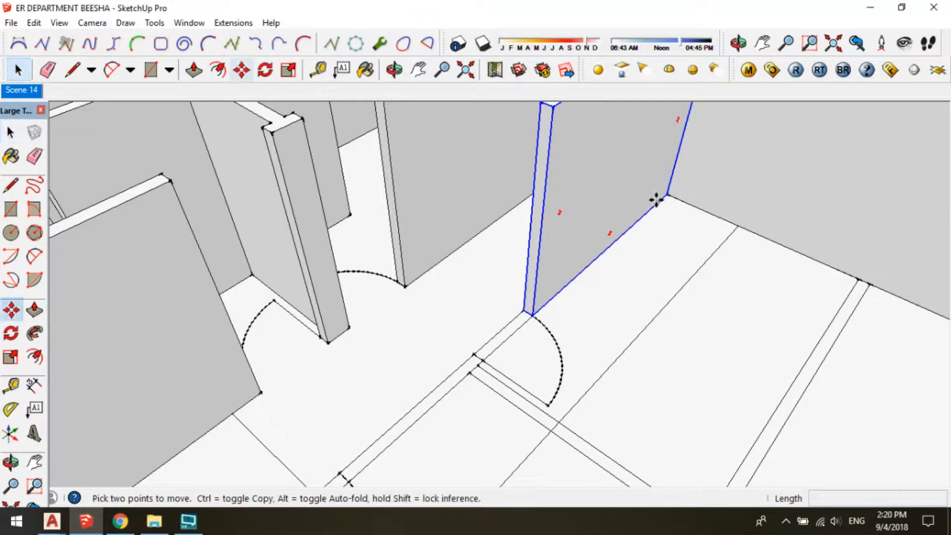
pyautogui.click(662, 196)
pyautogui.press('ctrl')
pyautogui.click(484, 358)
# Open the new wall copy and push its end back to the edge of the second door opening
pyautogui.moveTo(418, 382); pyautogui.dragTo(488, 314, button='middle')
pyautogui.moveTo(424, 318); pyautogui.dragTo(454, 345, button='middle')
pyautogui.press('p')
pyautogui.press('space')
pyautogui.click(443, 351)
pyautogui.doubleClick(444, 356)
pyautogui.press('p')
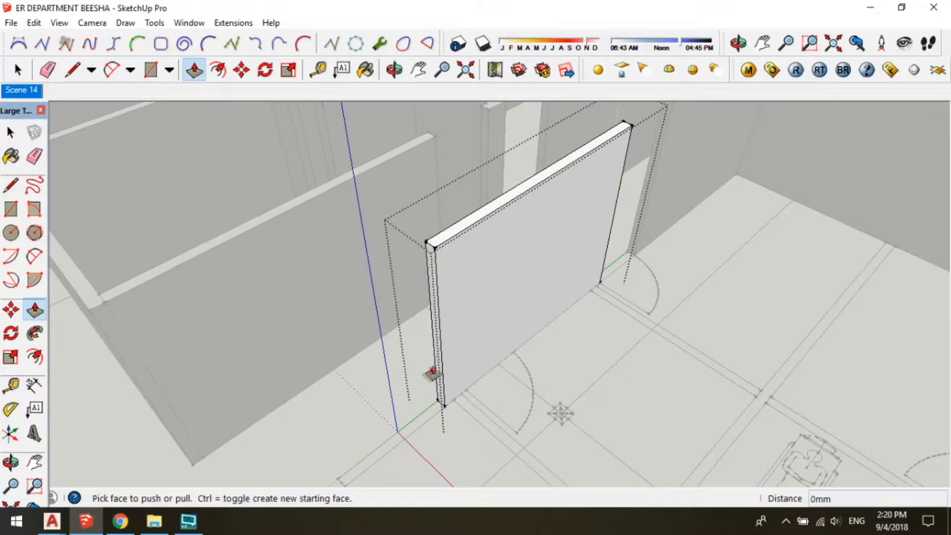
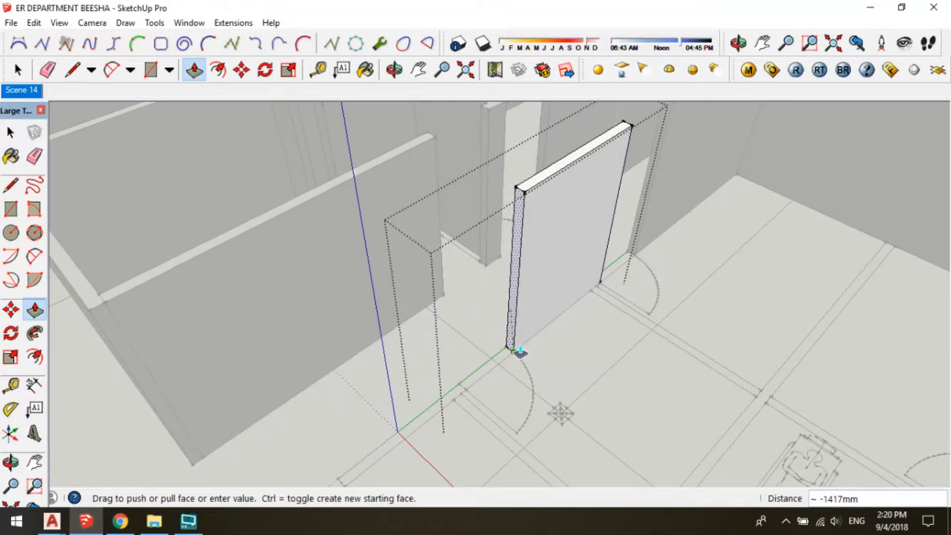
pyautogui.click(514, 351)
pyautogui.press('space')
pyautogui.press('Escape')
# Copy the shortened wall past the second door opening onto the following stretch of the strip
pyautogui.click(550, 292)
pyautogui.press('m')
pyautogui.click(600, 283)
pyautogui.press('ctrl')
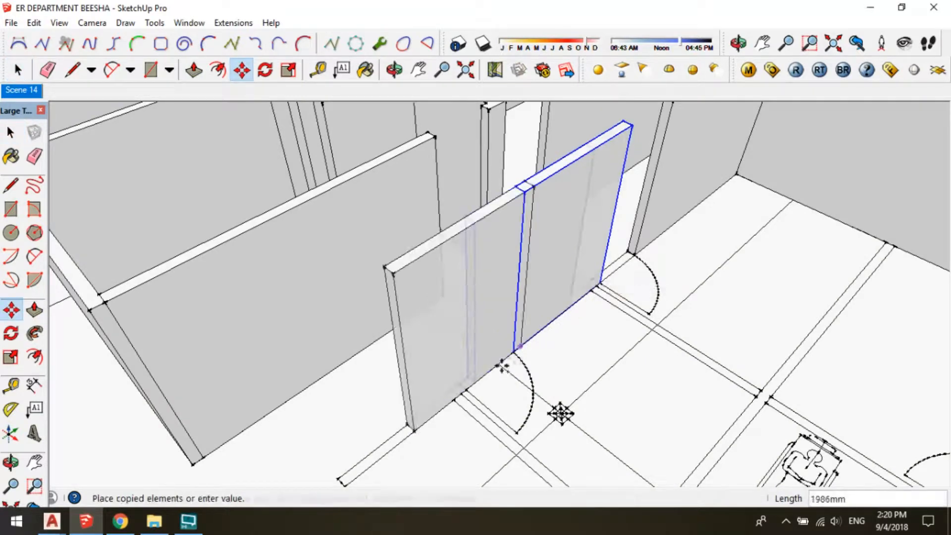
pyautogui.click(466, 391)
pyautogui.keyDown('shift'); pyautogui.moveTo(378, 398); pyautogui.dragTo(473, 396, button='middle'); pyautogui.keyUp('shift')
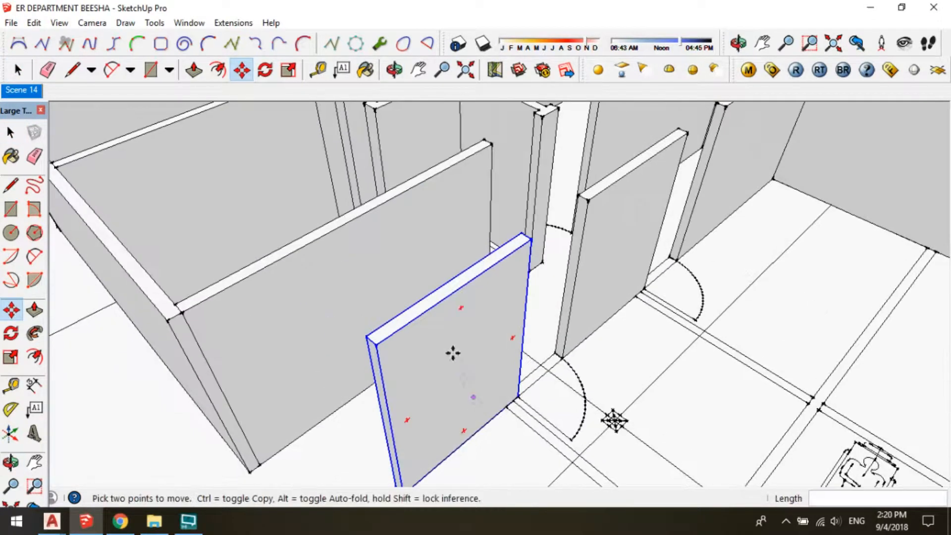
# Rotate a copy of the new wall 90° about its bottom corner to form a perpendicular partition
pyautogui.press('q')
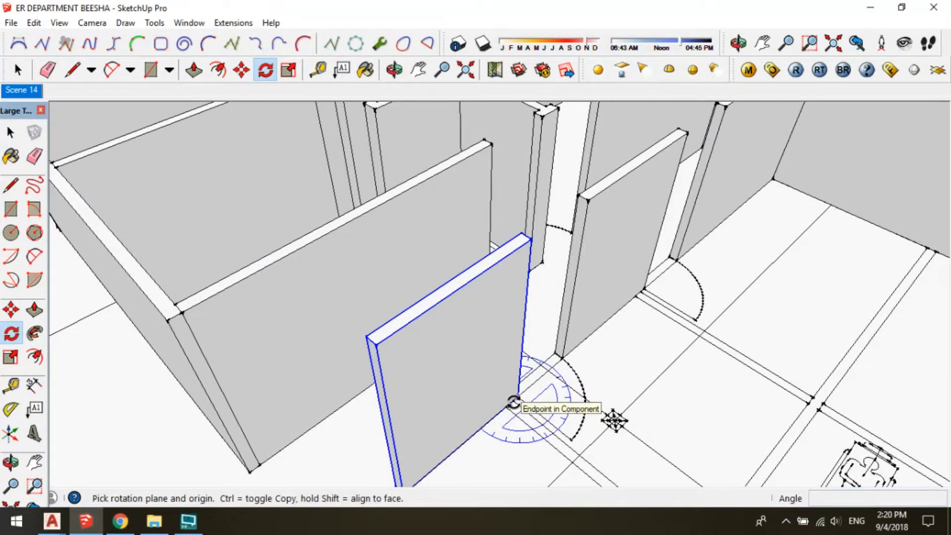
pyautogui.scroll(2, 514, 402)
pyautogui.click(511, 438)
pyautogui.press('ctrl')
pyautogui.write('90')
pyautogui.press('Return')
pyautogui.press('space')
# Move the rotated copy onto the partition strip so it meets the end of the room's front wall
pyautogui.scroll(-3, 483, 346)
pyautogui.press('m')
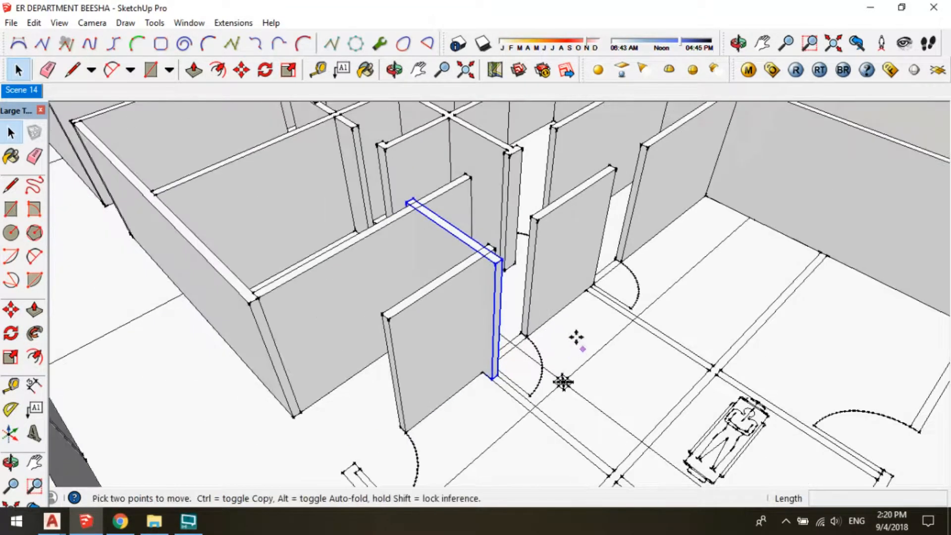
pyautogui.click(577, 338)
pyautogui.scroll(5, 562, 382)
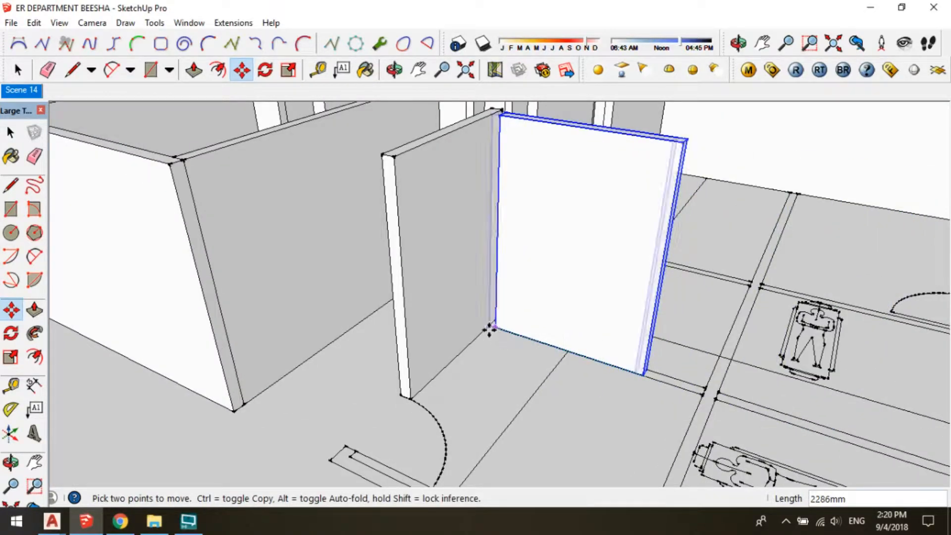
pyautogui.click(489, 330)
pyautogui.moveTo(650, 356); pyautogui.dragTo(343, 344, button='middle')
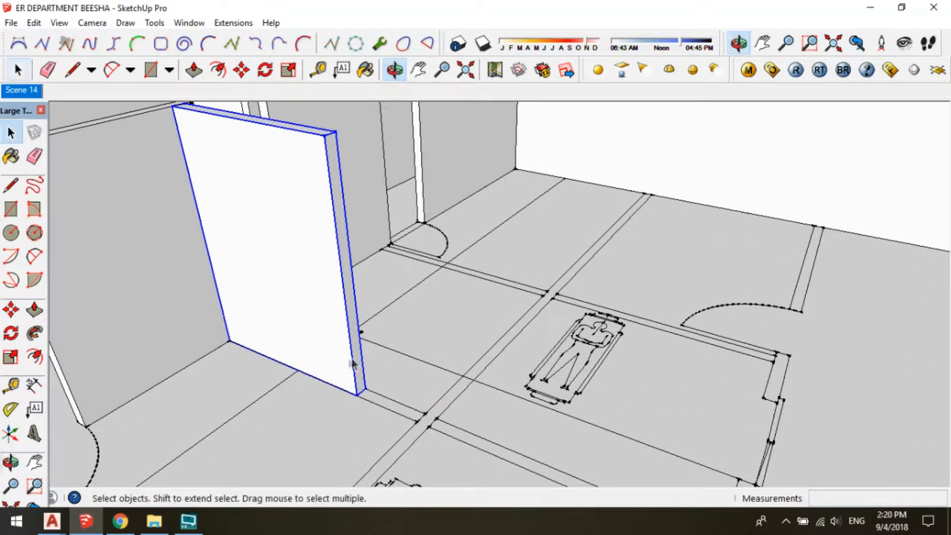
# Extend the free end of the perpendicular partition by 1000 mm toward the cross strip
pyautogui.press('p')
pyautogui.click(353, 378)
pyautogui.write('1000')
pyautogui.press('Return')
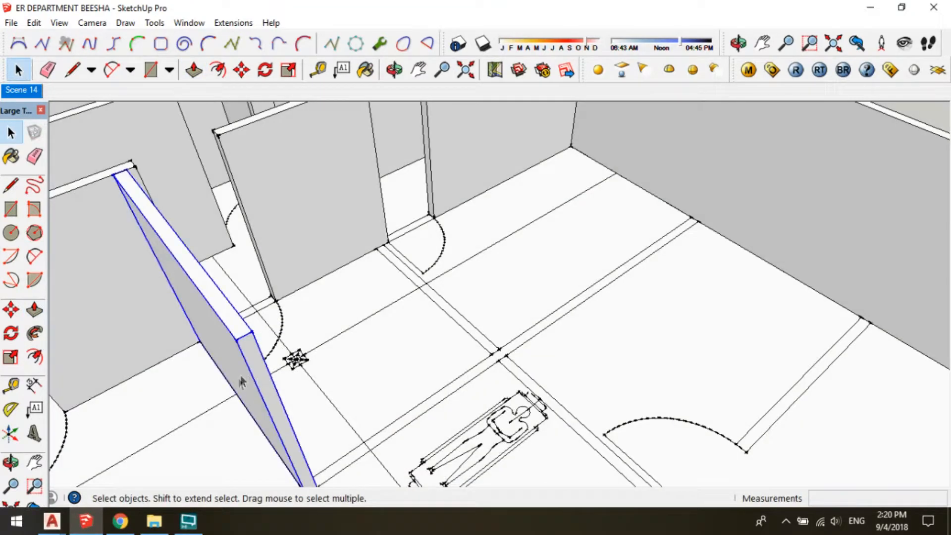
# Copy the perpendicular partition onto the neighbouring partition strip, at the corner of the next front wall
pyautogui.press('m')
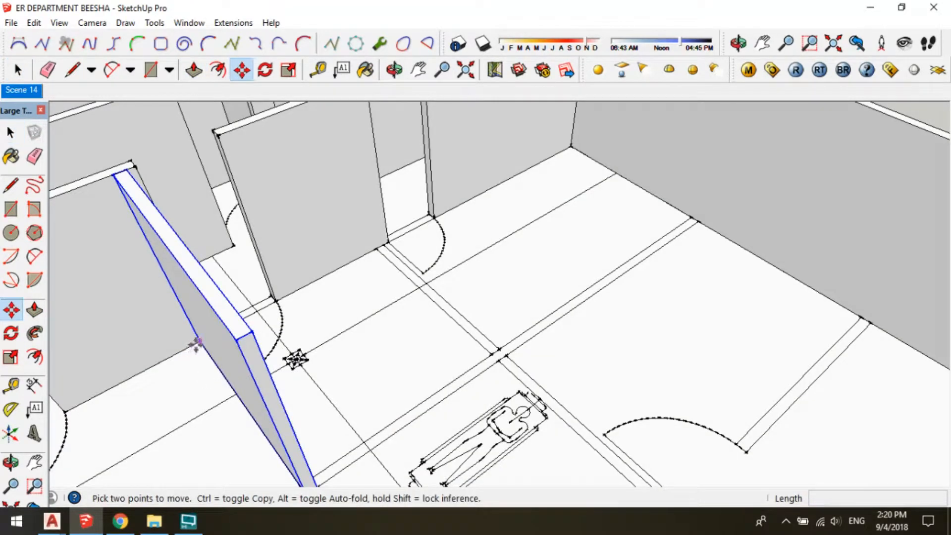
pyautogui.click(200, 342)
pyautogui.press('ctrl')
pyautogui.click(372, 250)
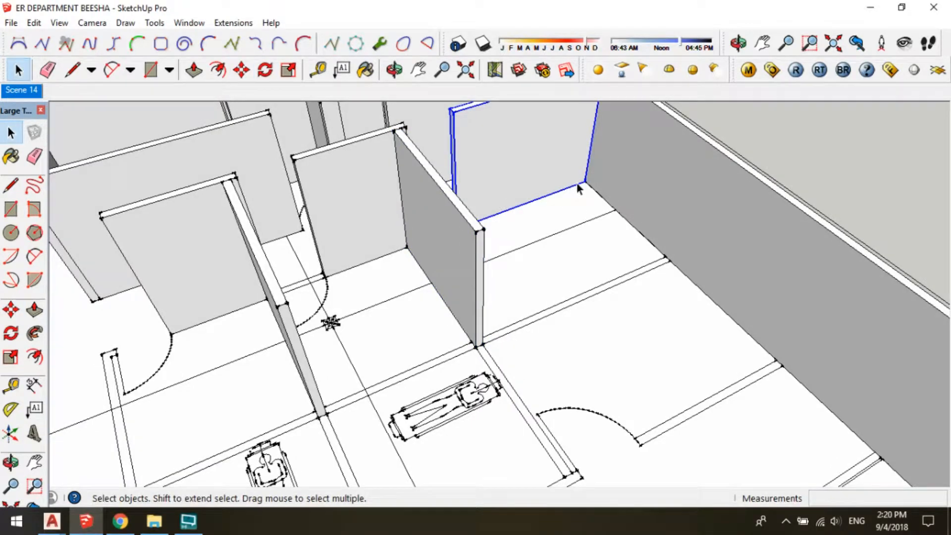
# Copy the wall adjoining the outer wall onto the cross strip and extend it across the ends of both partitions
pyautogui.press('m')
pyautogui.click(580, 186)
pyautogui.press('ctrl')
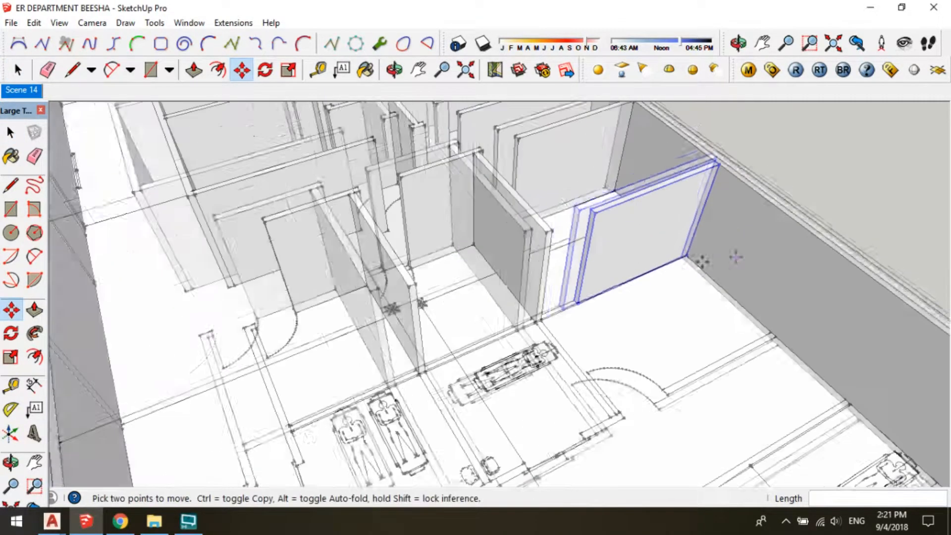
pyautogui.press('p')
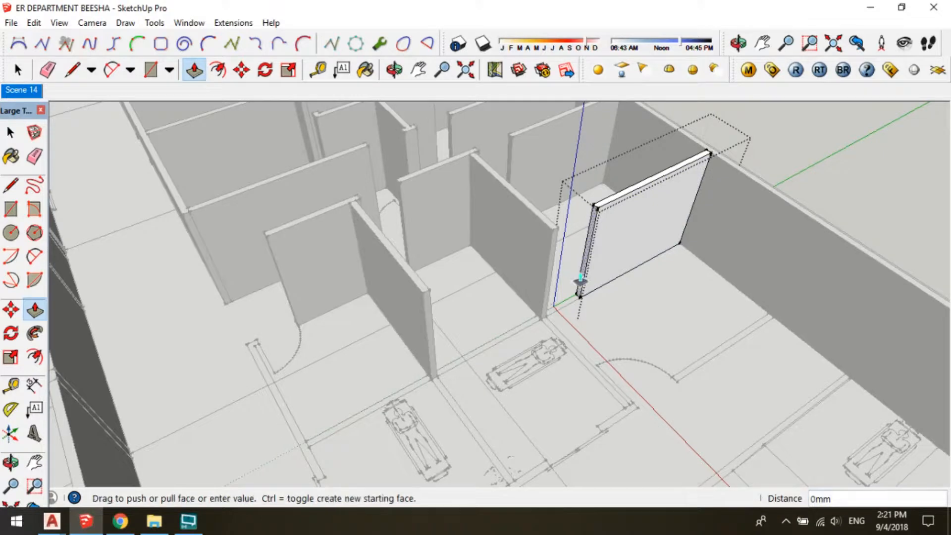
pyautogui.moveTo(579, 284); pyautogui.dragTo(345, 422)
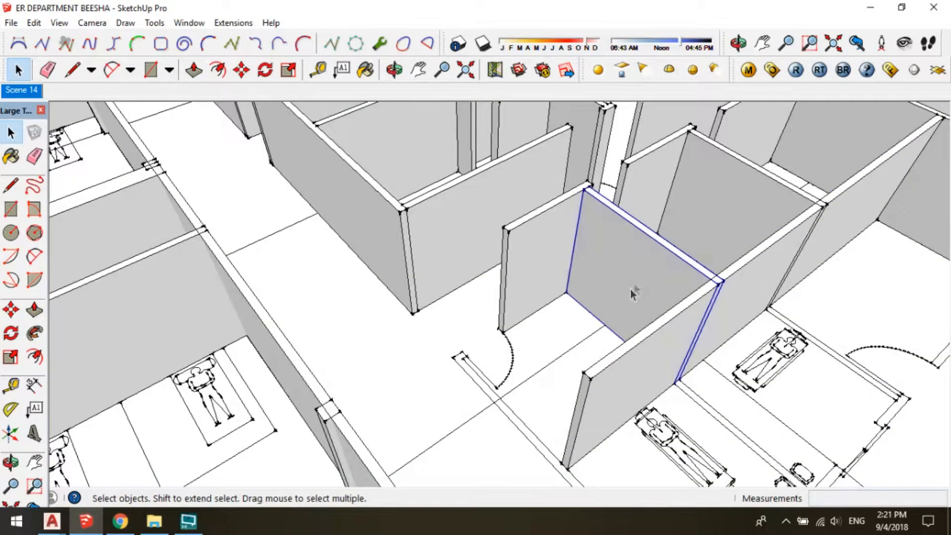
# Copy the end partition 3150 mm across onto the strip along the corridor
pyautogui.press('m')
pyautogui.click(565, 289)
pyautogui.press('ctrl')
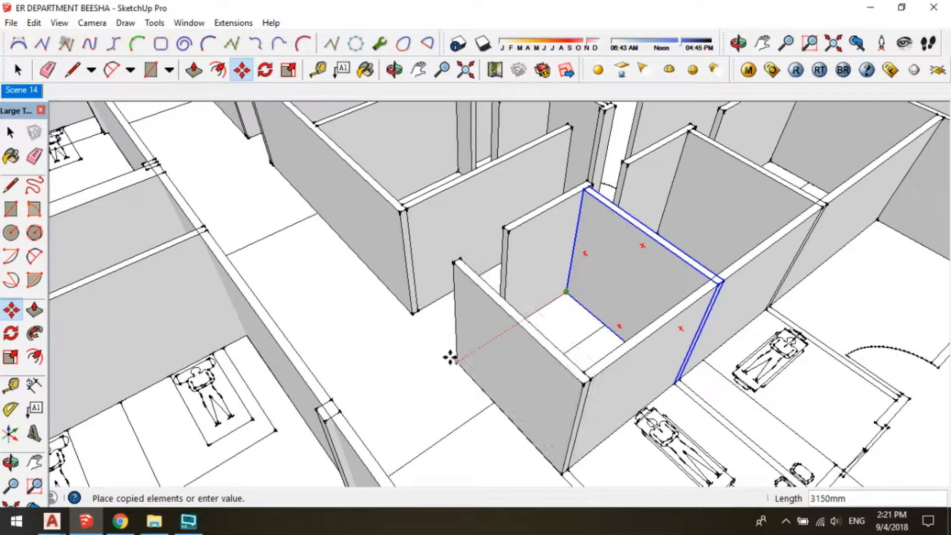
pyautogui.scroll(2, 453, 359)
pyautogui.click(463, 361)
pyautogui.moveTo(464, 361); pyautogui.dragTo(564, 273, button='middle')
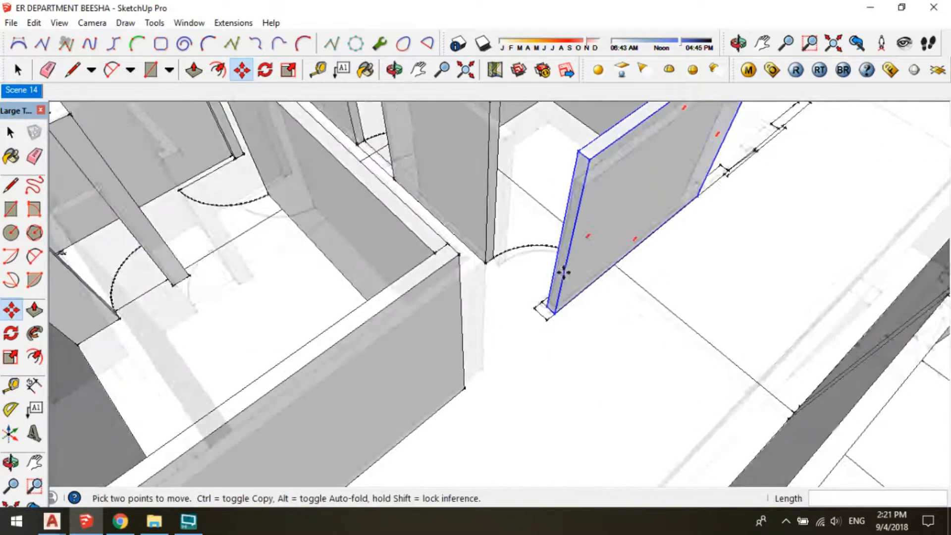
# Draw a rectangle over the small leftover wall piece at the corridor partition's end and extrude it 3000 mm
pyautogui.scroll(2, 561, 291)
pyautogui.press('space')
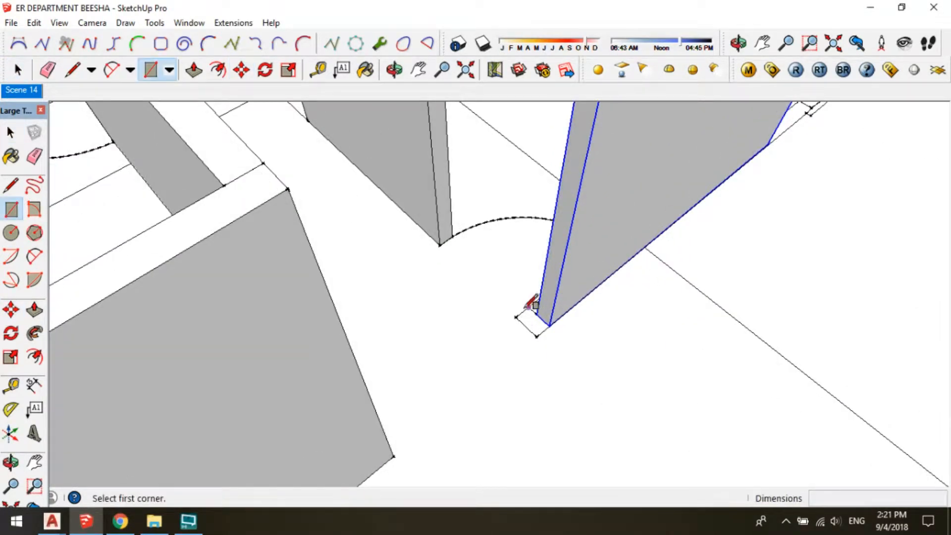
pyautogui.scroll(-3, 539, 334)
pyautogui.press('p')
pyautogui.click(534, 333)
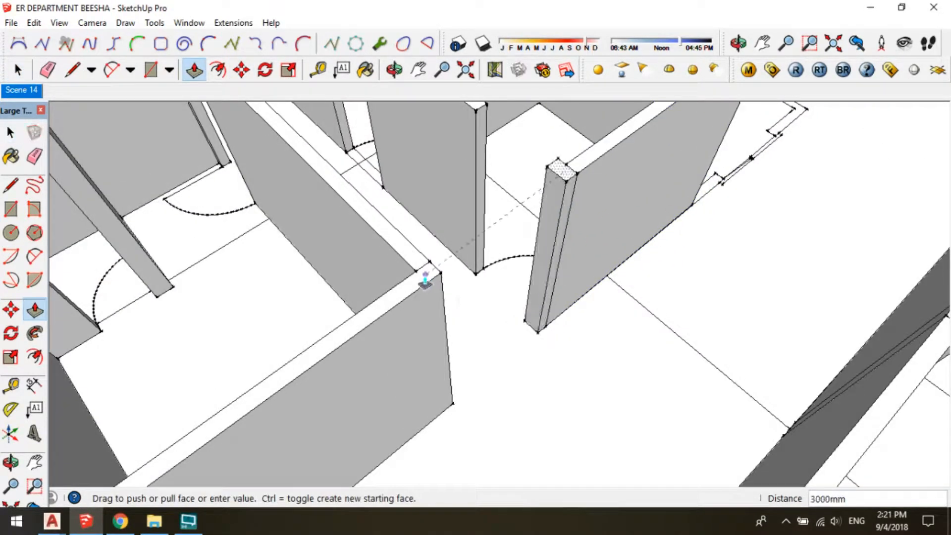
pyautogui.click(425, 272)
pyautogui.press('space')
pyautogui.click(548, 246)
# Open the corridor-side partition and extend its end 800 mm along the strip beyond the cross wall
pyautogui.scroll(-2, 550, 255)
pyautogui.moveTo(553, 263); pyautogui.dragTo(355, 302, button='middle')
pyautogui.scroll(-4, 525, 325)
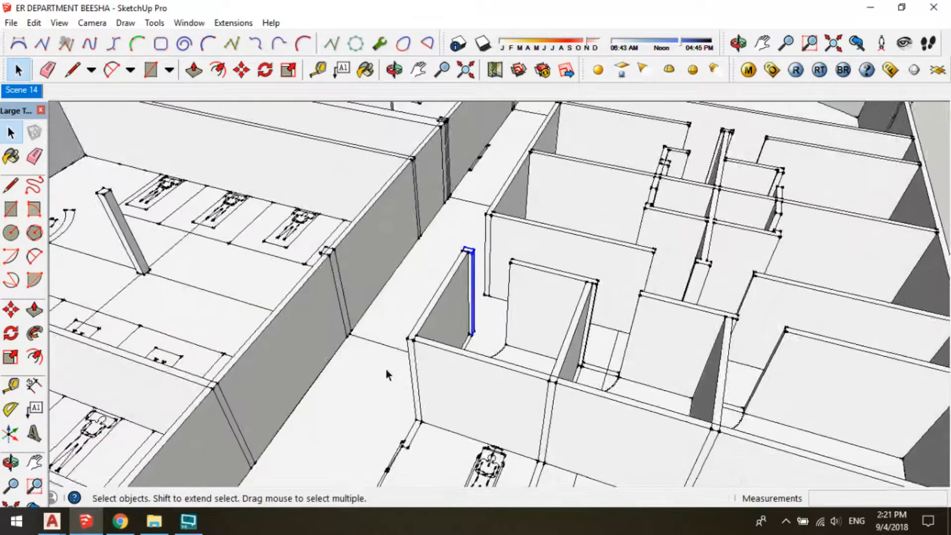
pyautogui.moveTo(385, 371); pyautogui.dragTo(585, 381, button='middle')
pyautogui.scroll(2, 556, 397)
pyautogui.scroll(3, 535, 396)
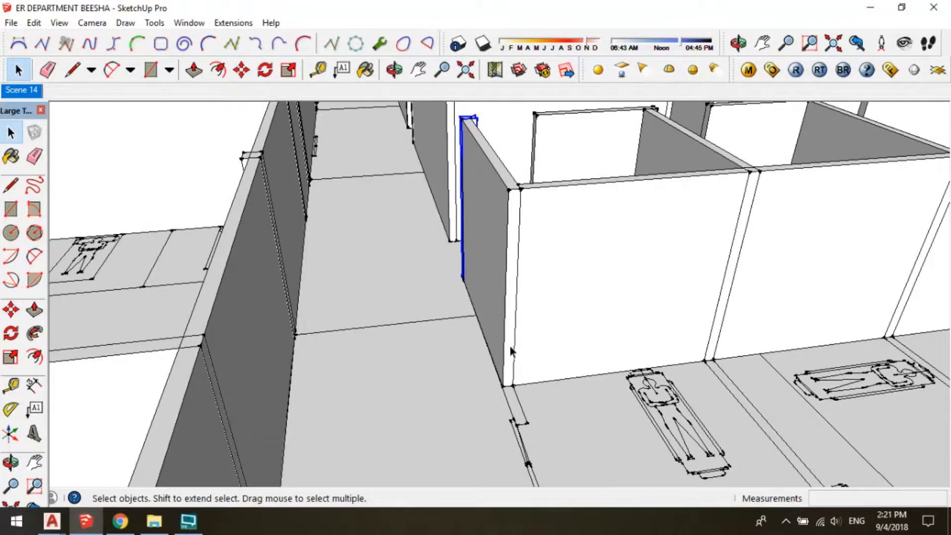
pyautogui.doubleClick(510, 347)
pyautogui.click(513, 378)
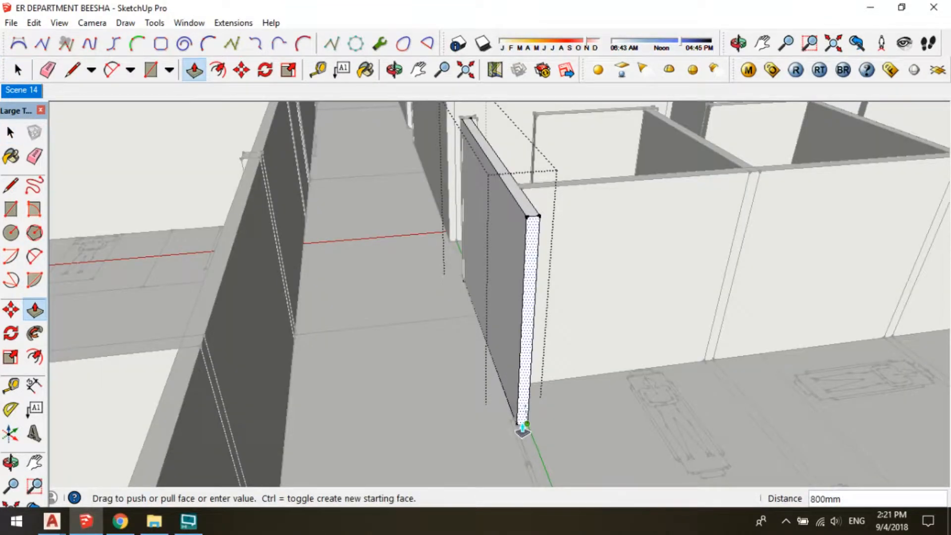
pyautogui.click(521, 427)
pyautogui.scroll(-3, 400, 297)
pyautogui.scroll(2, 611, 268)
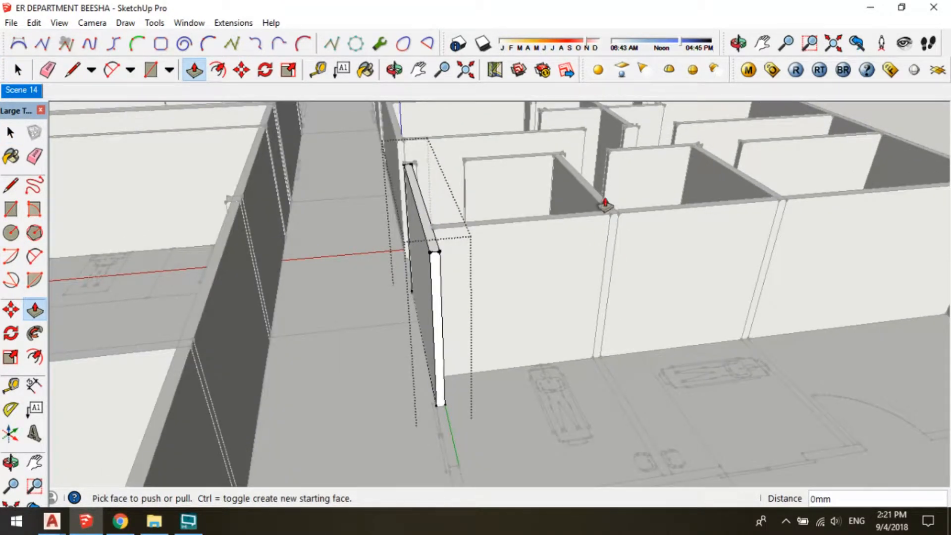
pyautogui.press('space')
pyautogui.press('Escape')
# Open the partition between the two bed bays and extend its end 3000 mm past the cross wall
pyautogui.doubleClick(600, 201)
pyautogui.scroll(-2, 600, 200)
pyautogui.press('p')
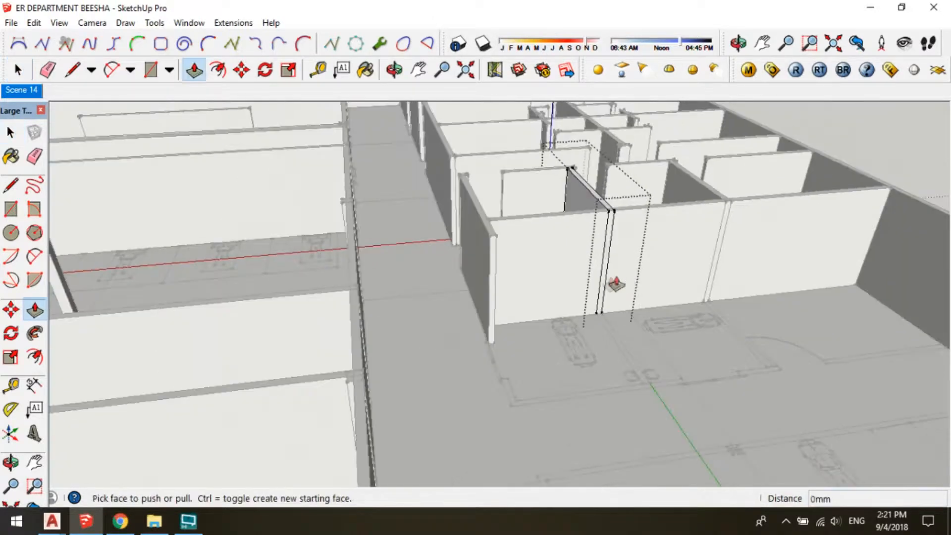
pyautogui.moveTo(604, 283); pyautogui.dragTo(637, 392)
pyautogui.click(642, 384)
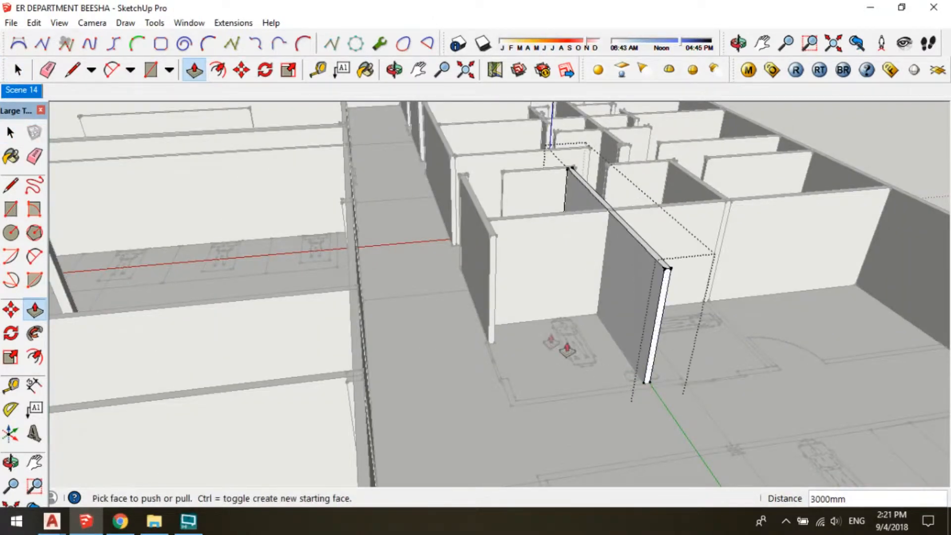
pyautogui.press('space')
# Copy the long cross wall about 3150 mm forward onto the strip closing the bed bays
pyautogui.moveTo(545, 271); pyautogui.dragTo(539, 298, button='middle')
pyautogui.click(538, 302)
pyautogui.click(539, 315)
pyautogui.press('m')
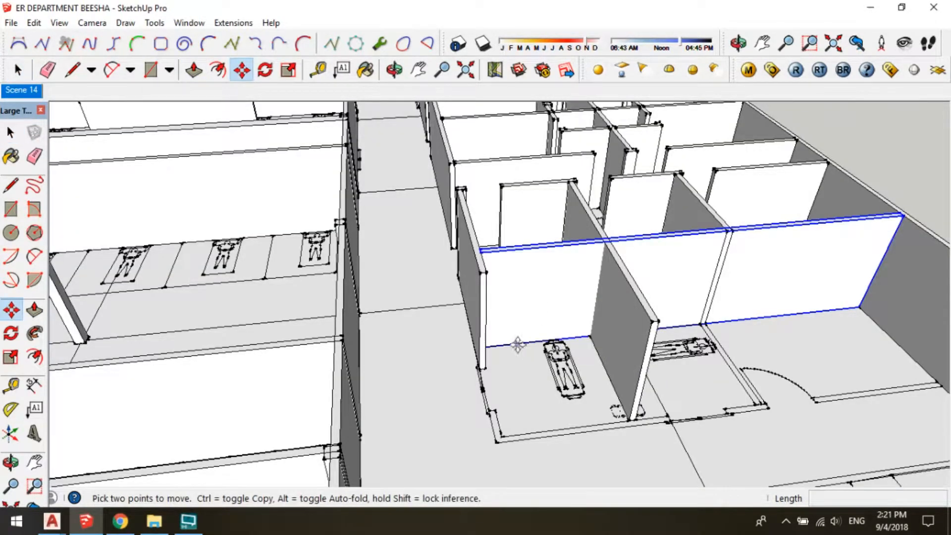
pyautogui.press('ctrl')
pyautogui.click(517, 344)
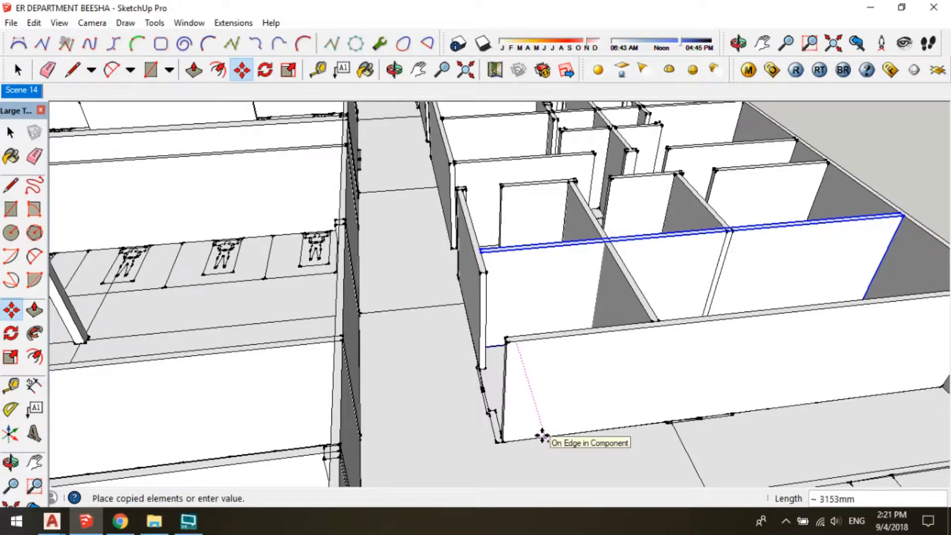
pyautogui.click(543, 435)
# Draw a 150 by 950 mm rectangle over the short wall strip at the corridor corner of the bed bay
pyautogui.moveTo(507, 423); pyautogui.dragTo(696, 407, button='middle')
pyautogui.scroll(3, 632, 386)
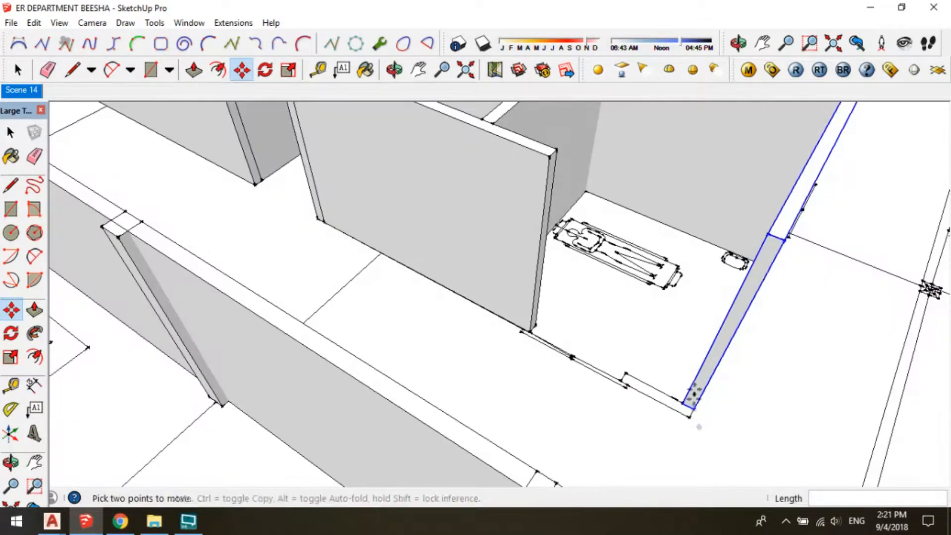
pyautogui.scroll(3, 641, 384)
pyautogui.press('r')
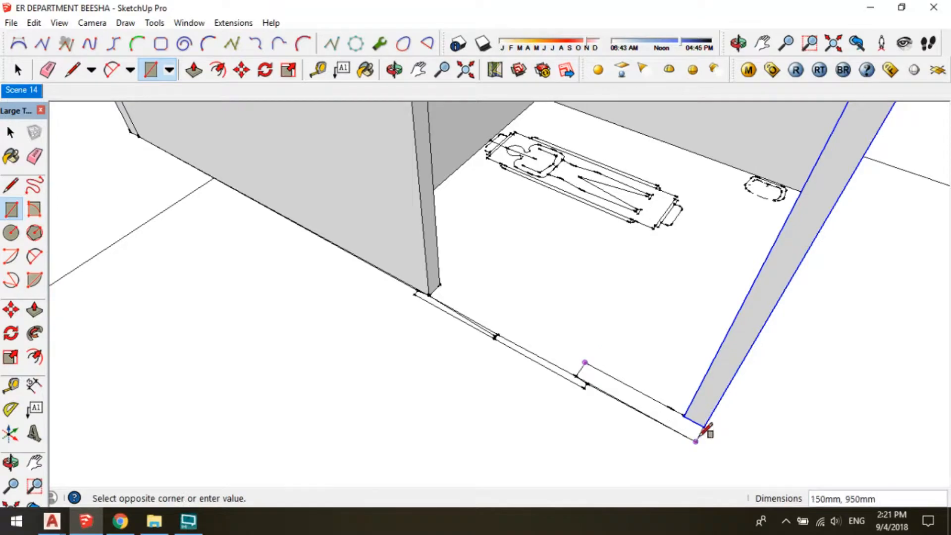
pyautogui.click(696, 440)
pyautogui.press('space')
# Extrude the corner rectangle to the neighbouring wall's height and group it
pyautogui.scroll(-5, 681, 427)
pyautogui.press('p')
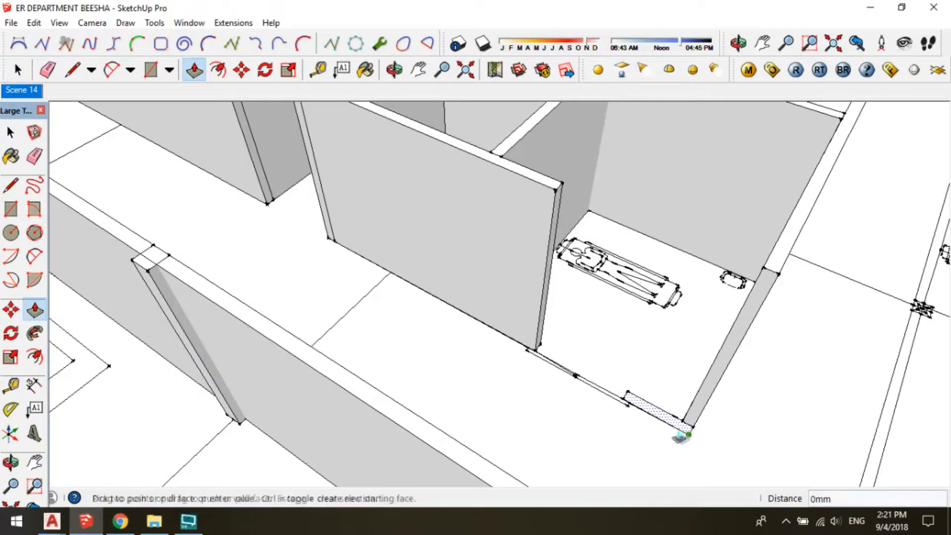
pyautogui.click(688, 435)
pyautogui.click(557, 189)
pyautogui.press('space')
pyautogui.tripleClick(673, 313)
pyautogui.hotkey('ctrl', 'g')
# Remove the outer wall that hides the far end of the new cross wall
pyautogui.scroll(-3, 487, 270)
pyautogui.moveTo(486, 269); pyautogui.dragTo(603, 323, button='middle')
pyautogui.scroll(2, 603, 323)
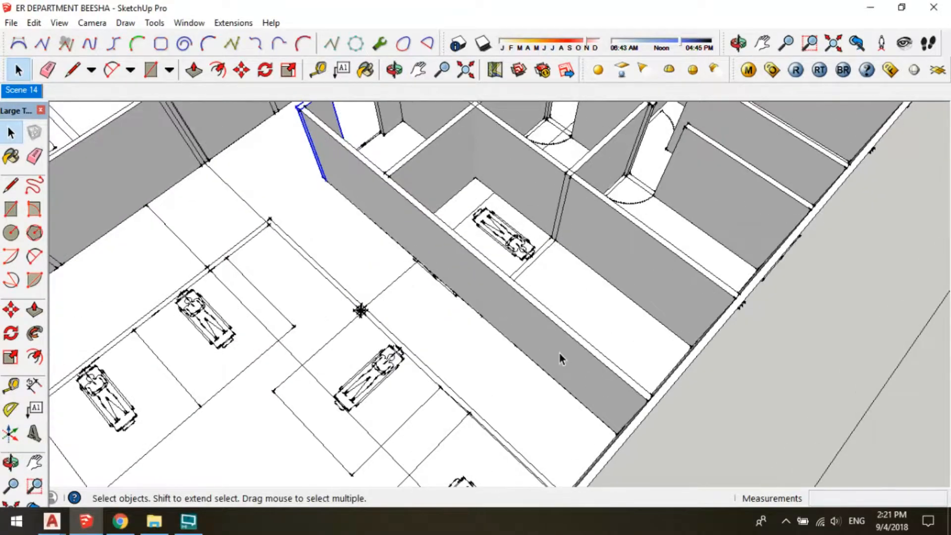
pyautogui.press('Delete')
pyautogui.scroll(2, 555, 343)
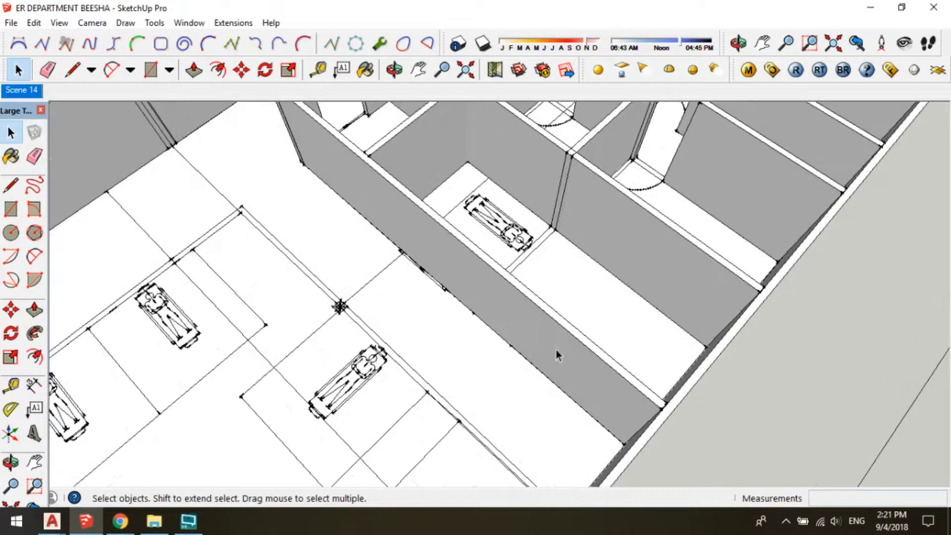
pyautogui.moveTo(555, 349); pyautogui.dragTo(642, 379, button='middle')
pyautogui.press('Delete')
# Open the new cross wall and push its far end back flush with the edge of the door opening
pyautogui.moveTo(716, 364); pyautogui.dragTo(624, 366, button='middle')
pyautogui.doubleClick(632, 350)
pyautogui.press('p')
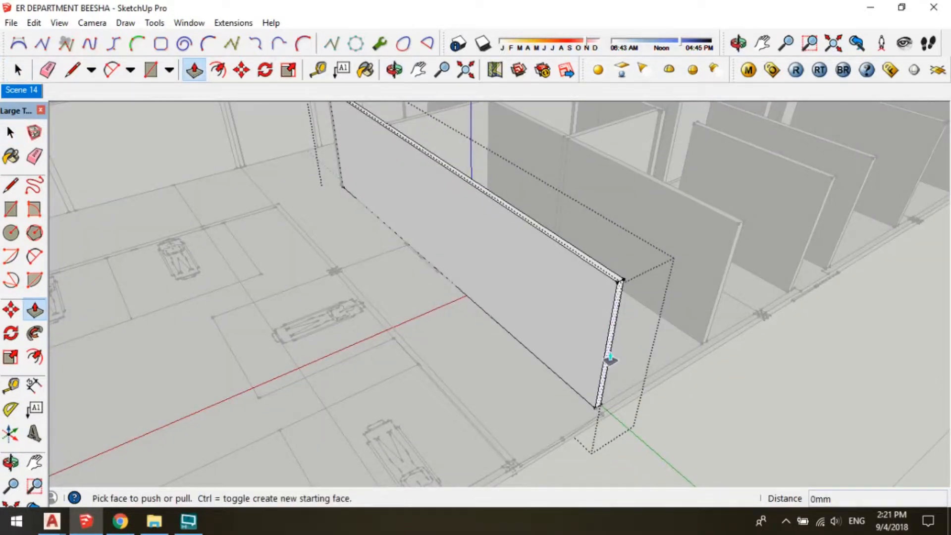
pyautogui.moveTo(610, 360); pyautogui.dragTo(459, 232)
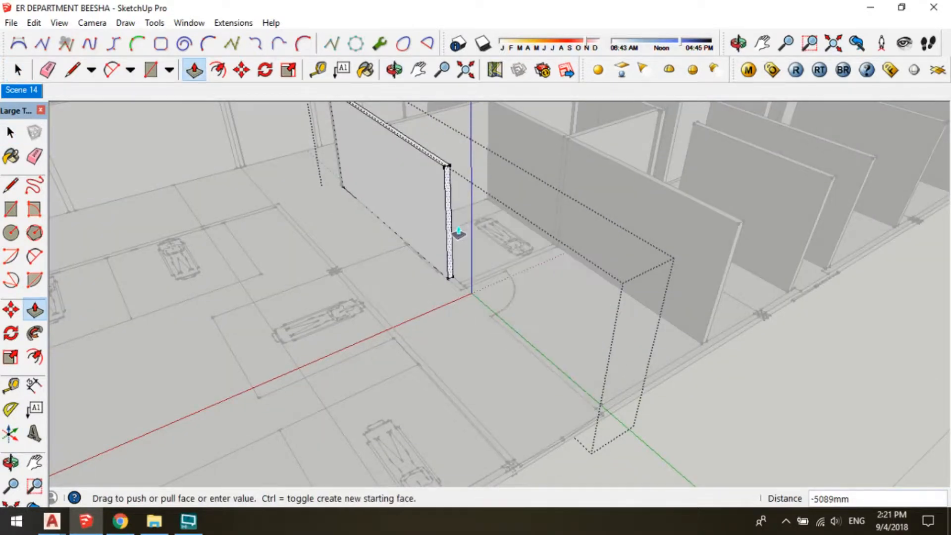
pyautogui.click(463, 301)
pyautogui.moveTo(463, 303); pyautogui.dragTo(484, 347, button='middle')
pyautogui.scroll(3, 484, 346)
pyautogui.click(479, 344)
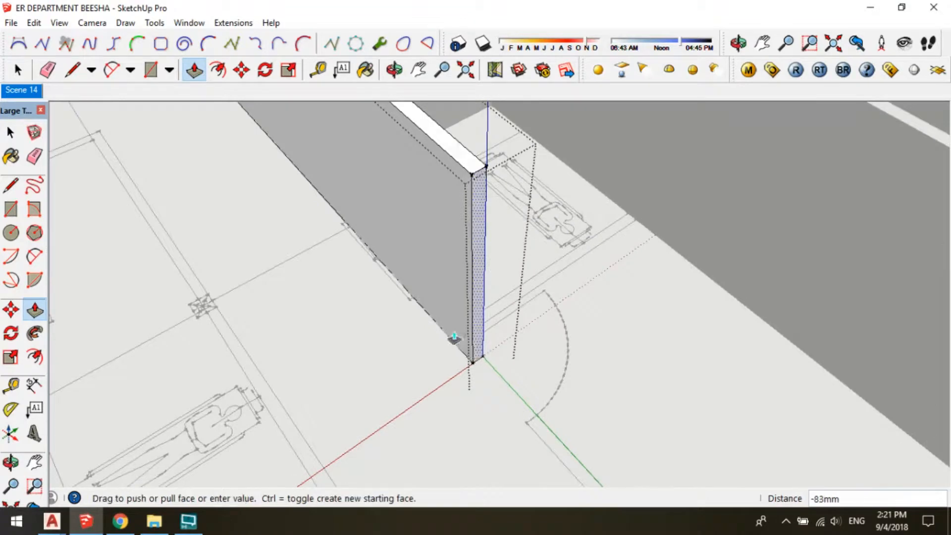
pyautogui.click(459, 348)
pyautogui.scroll(-3, 555, 317)
pyautogui.press('space')
pyautogui.click(555, 317)
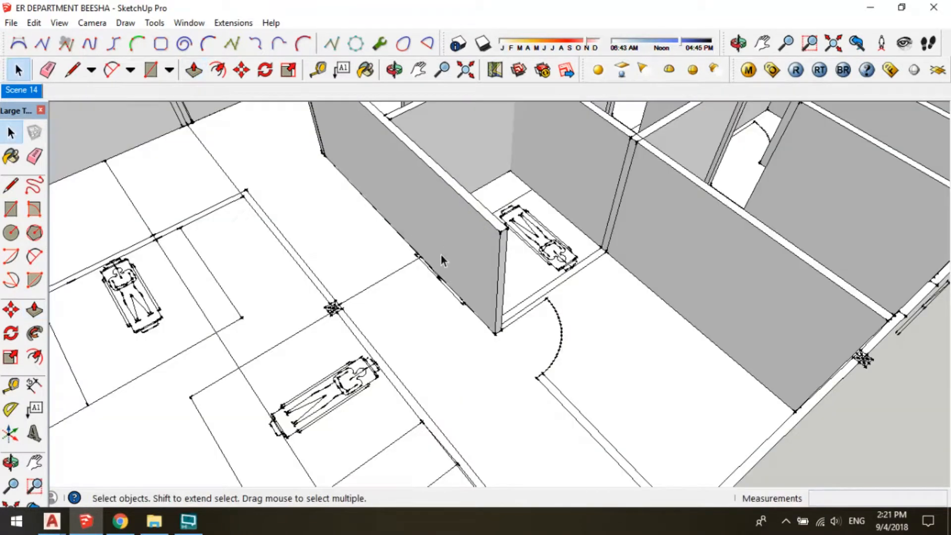
# Copy the trimmed cross wall onto the rest of its strip, starting at the opposite edge of the door opening
pyautogui.click(440, 249)
pyautogui.press('m')
pyautogui.click(326, 154)
pyautogui.press('ctrl')
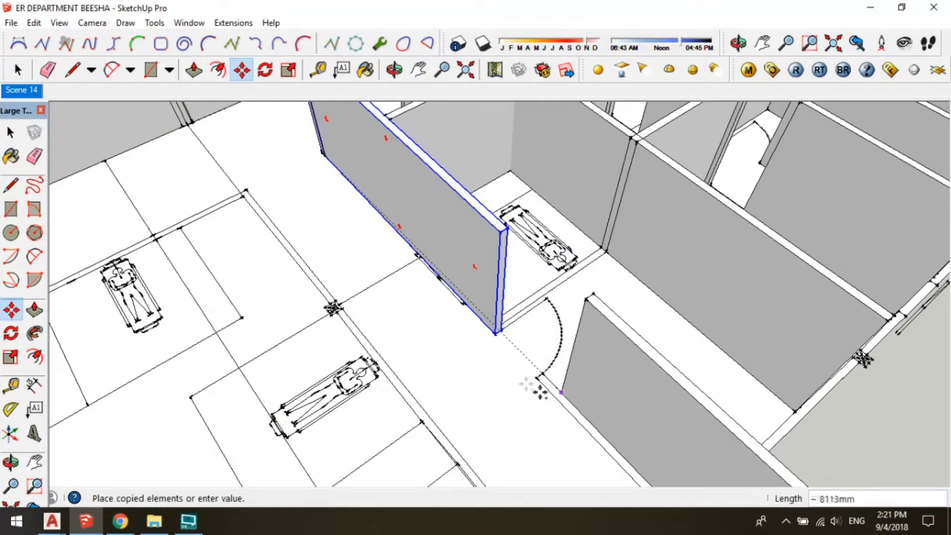
pyautogui.click(536, 380)
pyautogui.scroll(-5, 495, 266)
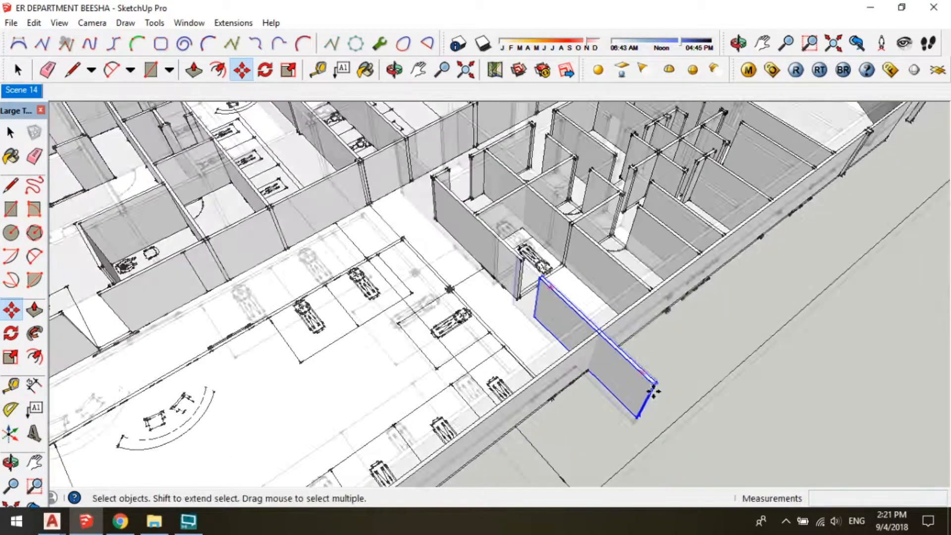
# Open the copied cross wall and push its protruding end back flush with the long outer wall
pyautogui.scroll(2, 654, 396)
pyautogui.press('space')
pyautogui.doubleClick(627, 388)
pyautogui.scroll(1, 632, 397)
pyautogui.scroll(2, 632, 396)
pyautogui.press('p')
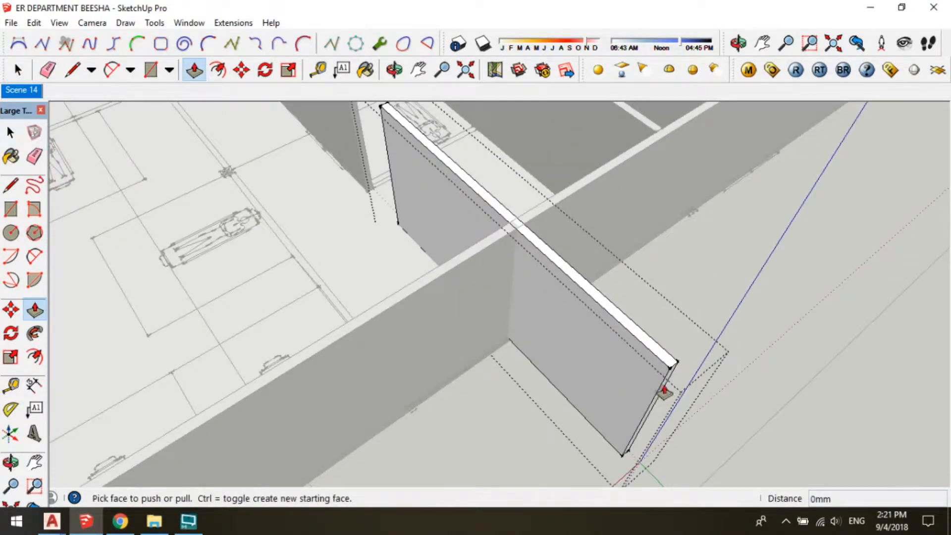
pyautogui.click(662, 389)
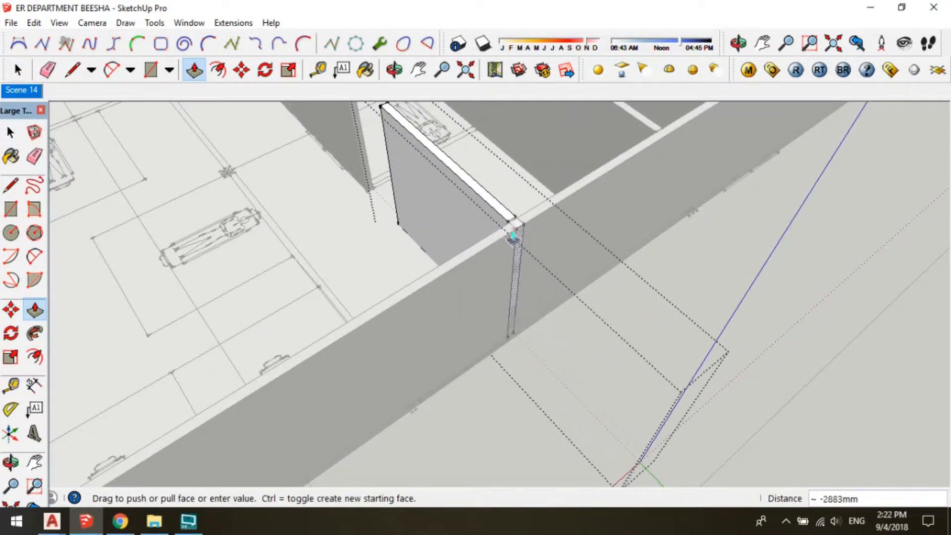
pyautogui.click(510, 223)
pyautogui.press('space')
pyautogui.click(639, 338)
# Open the partition beside the small room and extend its end across the bed room to the wall beside the door opening
pyautogui.scroll(-3, 498, 242)
pyautogui.moveTo(498, 243); pyautogui.dragTo(728, 170, button='middle')
pyautogui.scroll(-2, 525, 268)
pyautogui.moveTo(525, 268); pyautogui.dragTo(703, 317, button='middle')
pyautogui.scroll(5, 406, 169)
pyautogui.keyDown('shift'); pyautogui.moveTo(363, 240); pyautogui.dragTo(504, 371, button='middle'); pyautogui.keyUp('shift')
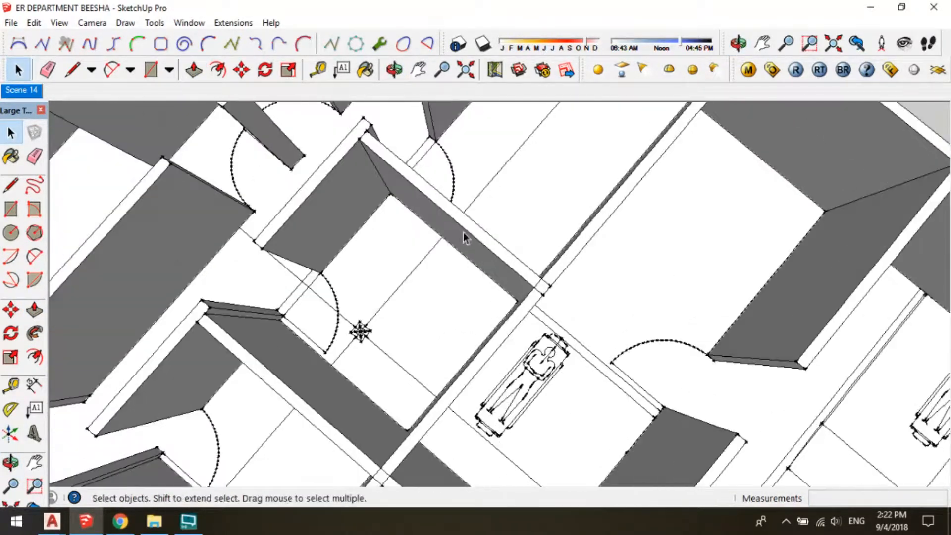
pyautogui.doubleClick(470, 238)
pyautogui.moveTo(482, 255); pyautogui.dragTo(431, 203, button='middle')
pyautogui.moveTo(527, 284); pyautogui.dragTo(555, 269, button='middle')
pyautogui.press('p')
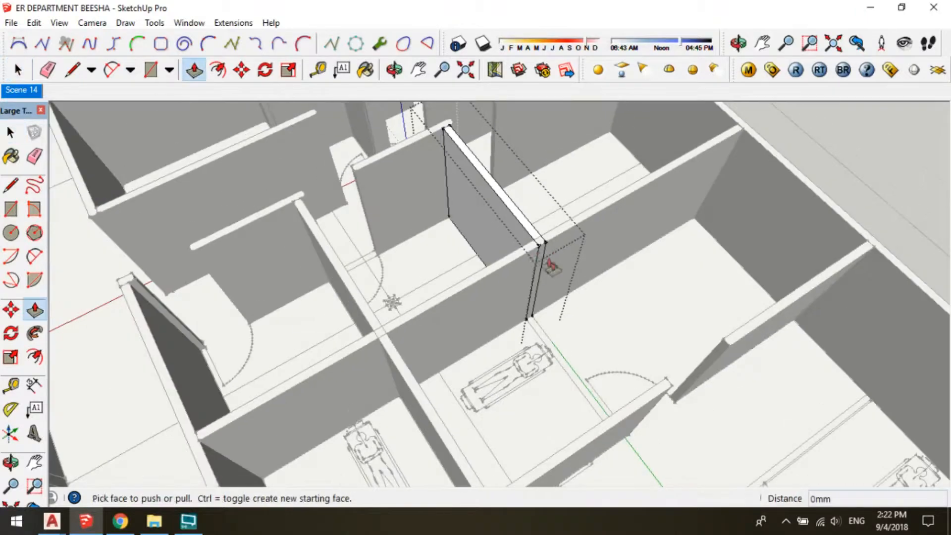
pyautogui.moveTo(540, 256); pyautogui.dragTo(673, 388)
pyautogui.click(658, 393)
pyautogui.press('space')
pyautogui.scroll(-3, 564, 245)
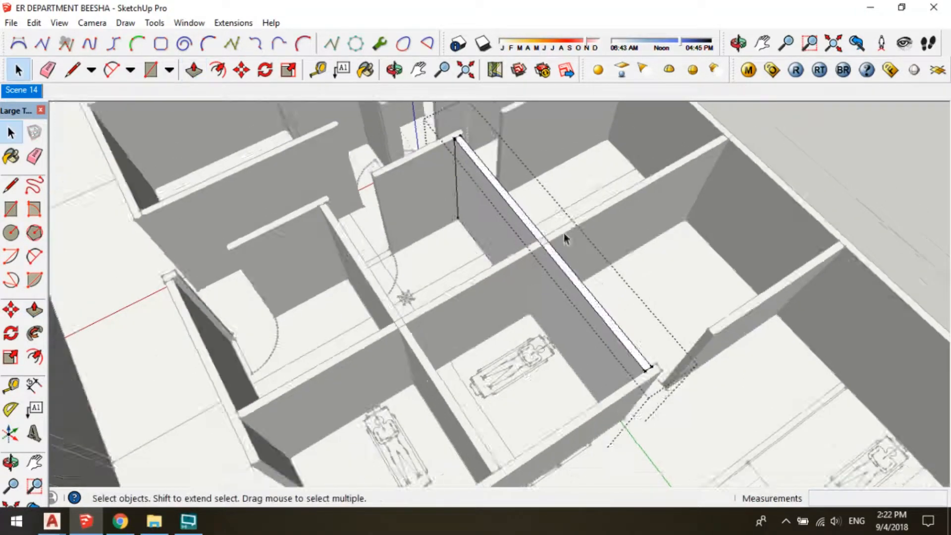
pyautogui.click(522, 335)
# Copy the long cross wall to the near edge of the open bed hall
pyautogui.moveTo(522, 335); pyautogui.dragTo(570, 279, button='middle')
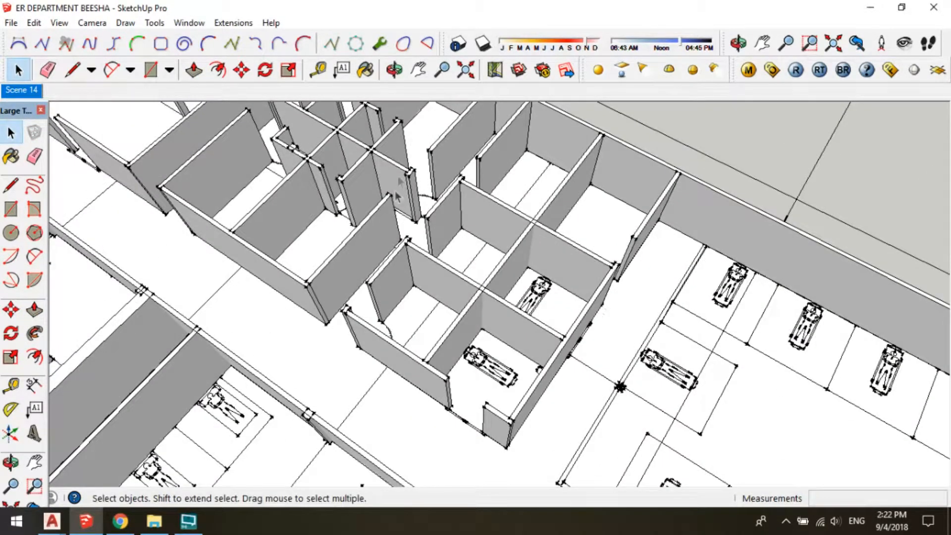
pyautogui.click(365, 240)
pyautogui.moveTo(365, 240); pyautogui.dragTo(343, 283, button='middle')
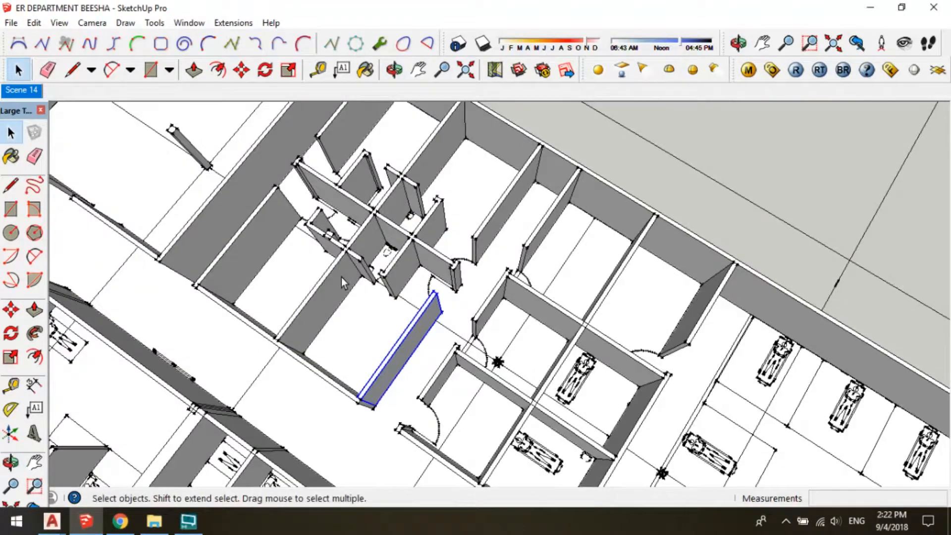
pyautogui.click(465, 138)
pyautogui.scroll(-2, 465, 137)
pyautogui.scroll(3, 474, 191)
pyautogui.keyDown('shift'); pyautogui.moveTo(657, 268); pyautogui.dragTo(459, 206, button='middle'); pyautogui.keyUp('shift')
pyautogui.click(492, 186)
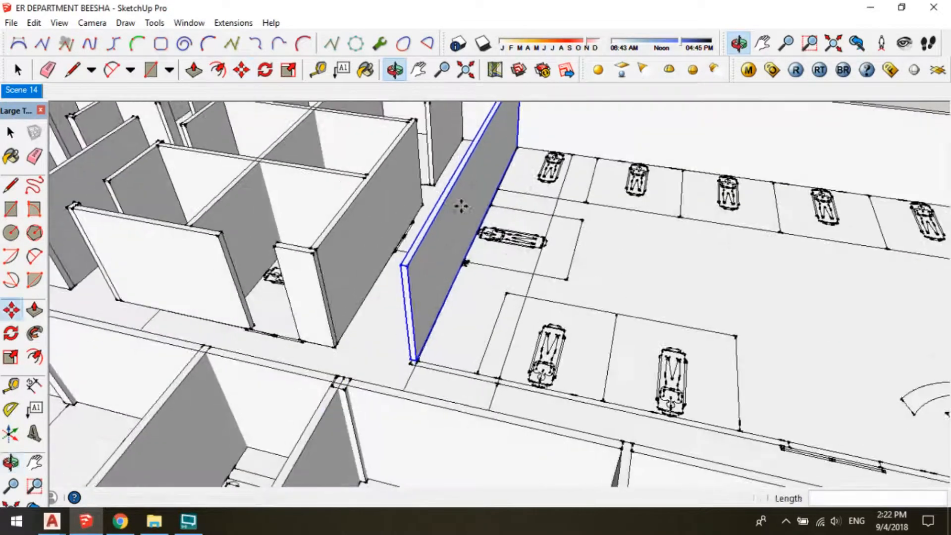
# Move the copied hall wall so its bottom corner snaps to the corner of the plan's wall lines
pyautogui.scroll(3, 438, 350)
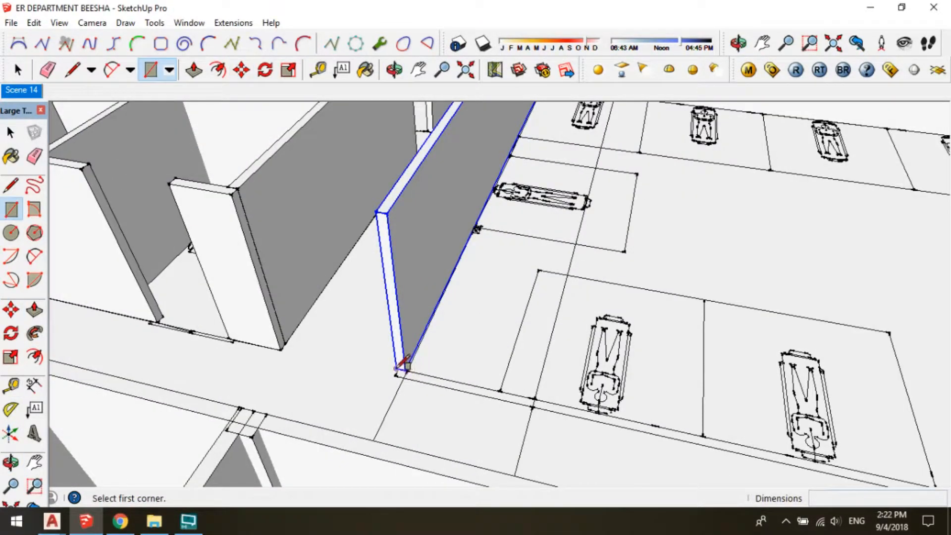
pyautogui.scroll(4, 401, 366)
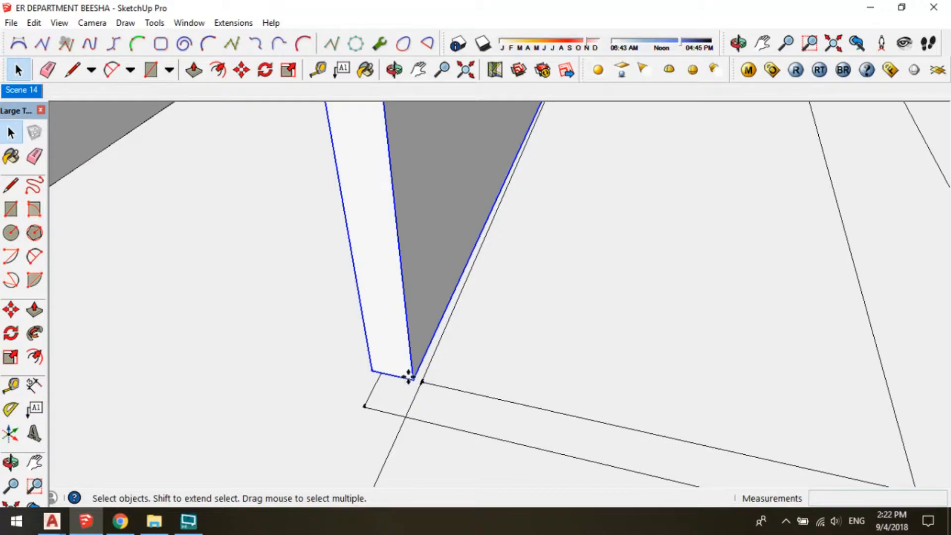
pyautogui.press('m')
pyautogui.click(408, 376)
# Draw a rectangle along the hall's corridor wall strip, from the end wall's bottom corner to the first door opening
pyautogui.press('r')
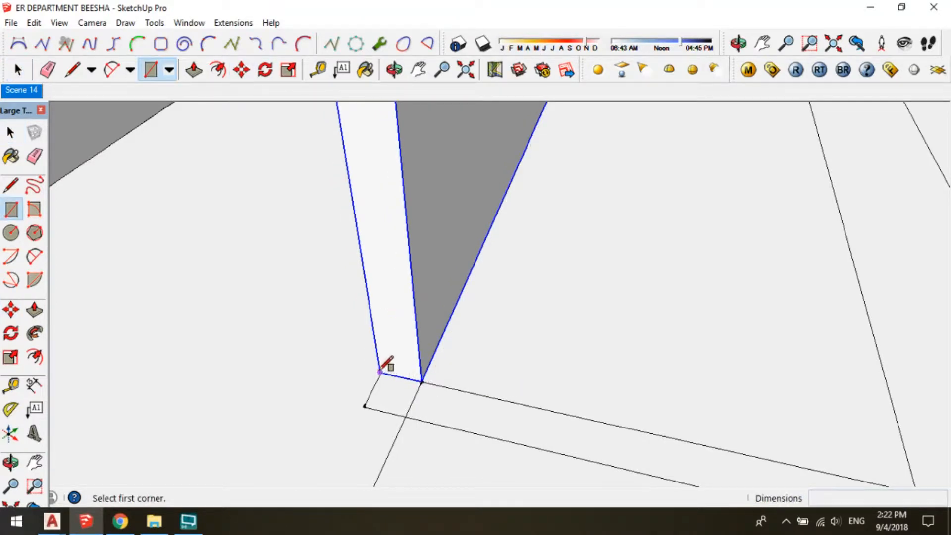
pyautogui.scroll(-3, 438, 378)
pyautogui.moveTo(322, 389); pyautogui.dragTo(403, 355, button='middle')
pyautogui.keyDown('shift'); pyautogui.moveTo(772, 263); pyautogui.dragTo(227, 412, button='middle'); pyautogui.keyUp('shift')
pyautogui.scroll(4, 484, 302)
pyautogui.press('space')
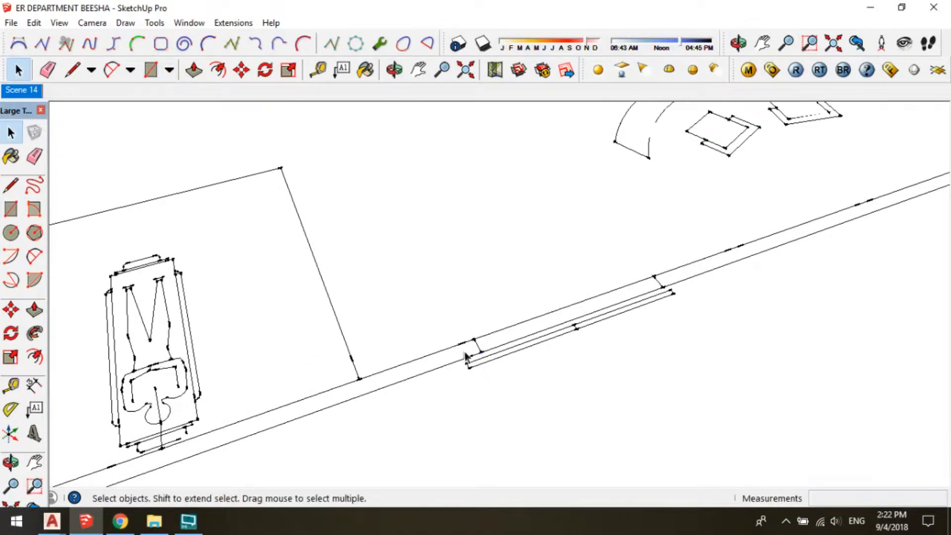
# Extrude the first corridor wall strip to 3000 mm and group it
pyautogui.scroll(-2, 463, 351)
pyautogui.press('p')
pyautogui.click(465, 350)
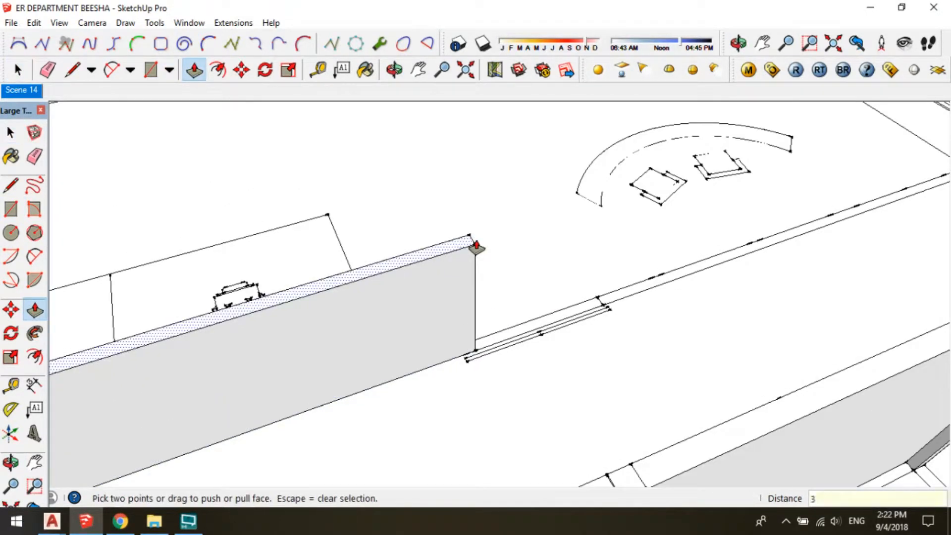
pyautogui.press('Return')
pyautogui.press('space')
pyautogui.click(427, 220)
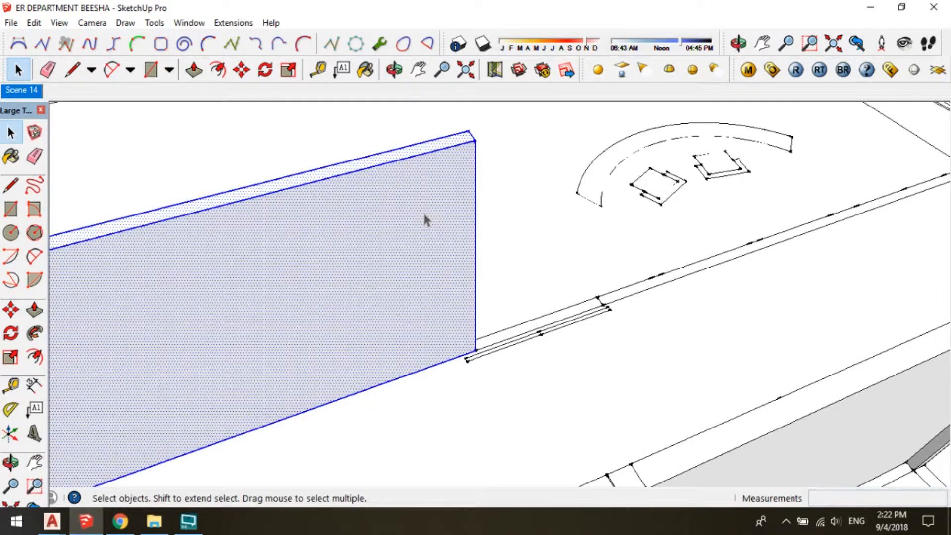
# Draw a rectangle along the corridor wall strip between the hall's first and second door openings
pyautogui.moveTo(530, 271); pyautogui.dragTo(488, 303, button='middle')
pyautogui.press('r')
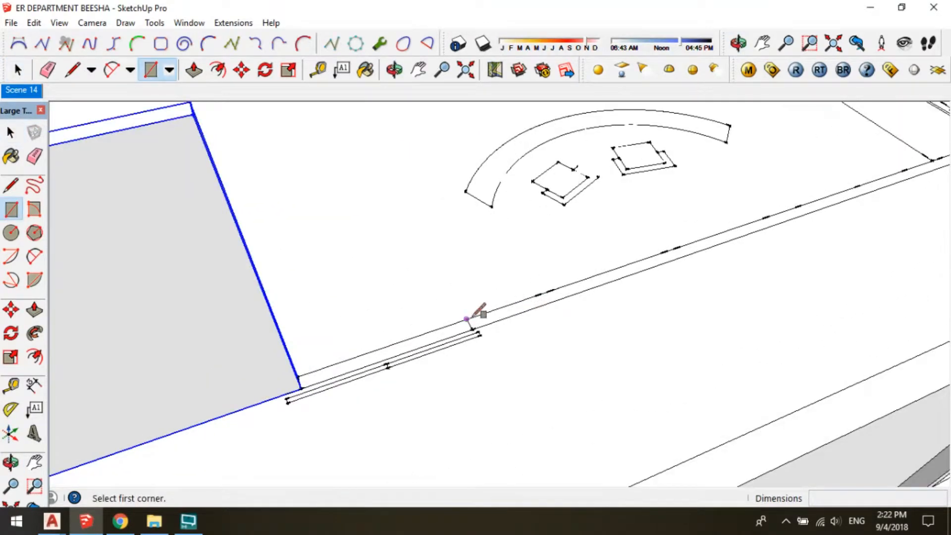
pyautogui.click(467, 319)
pyautogui.scroll(-2, 466, 319)
pyautogui.keyDown('shift'); pyautogui.moveTo(868, 246); pyautogui.dragTo(574, 319, button='middle'); pyautogui.keyUp('shift')
pyautogui.scroll(3, 469, 333)
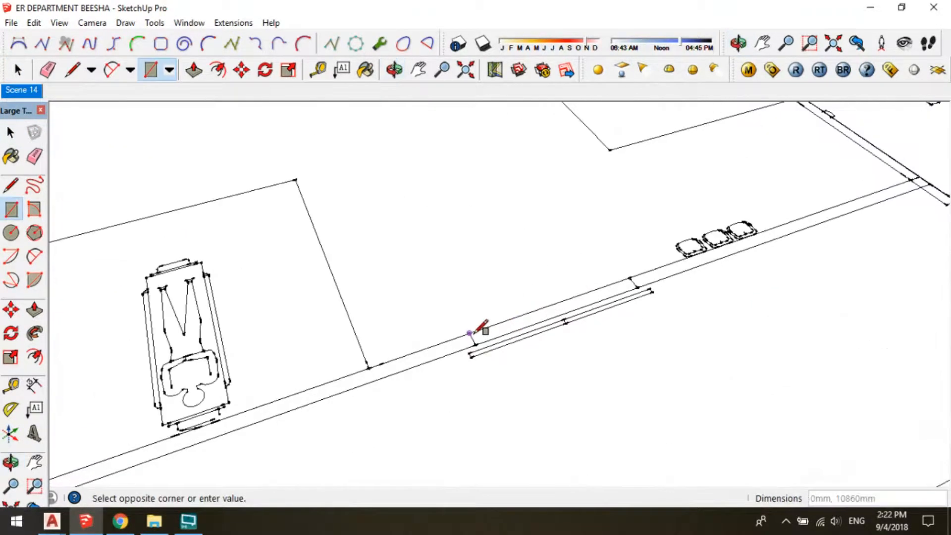
pyautogui.scroll(1, 472, 333)
pyautogui.click(475, 345)
pyautogui.press('space')
# Extrude the strip between the two door openings to 3000 mm and group the wall
pyautogui.click(456, 345)
pyautogui.press('p')
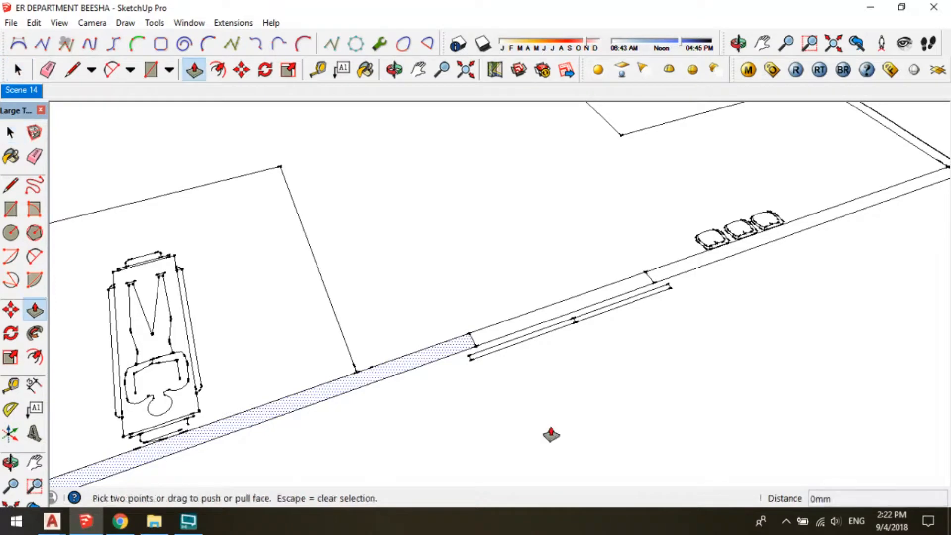
pyautogui.moveTo(550, 436); pyautogui.dragTo(568, 342)
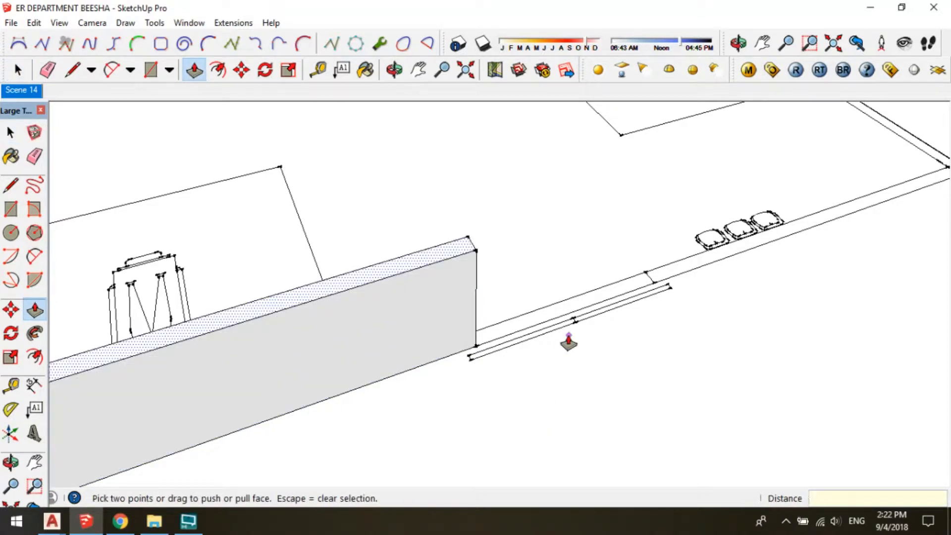
pyautogui.press('Return')
pyautogui.press('space')
pyautogui.doubleClick(371, 278)
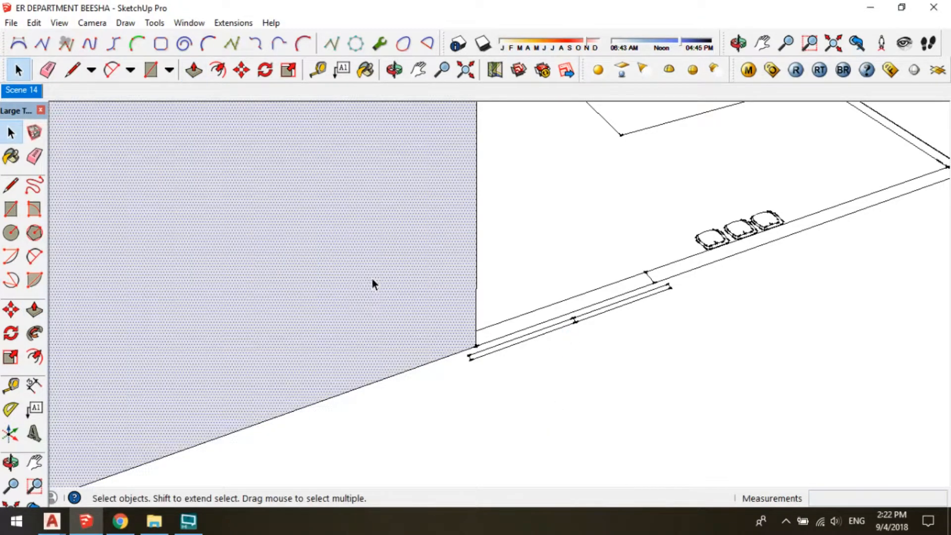
# Draw a rectangle on the last corridor wall strip, from the second door opening to the hall's far corner
pyautogui.moveTo(380, 313); pyautogui.dragTo(496, 332, button='middle')
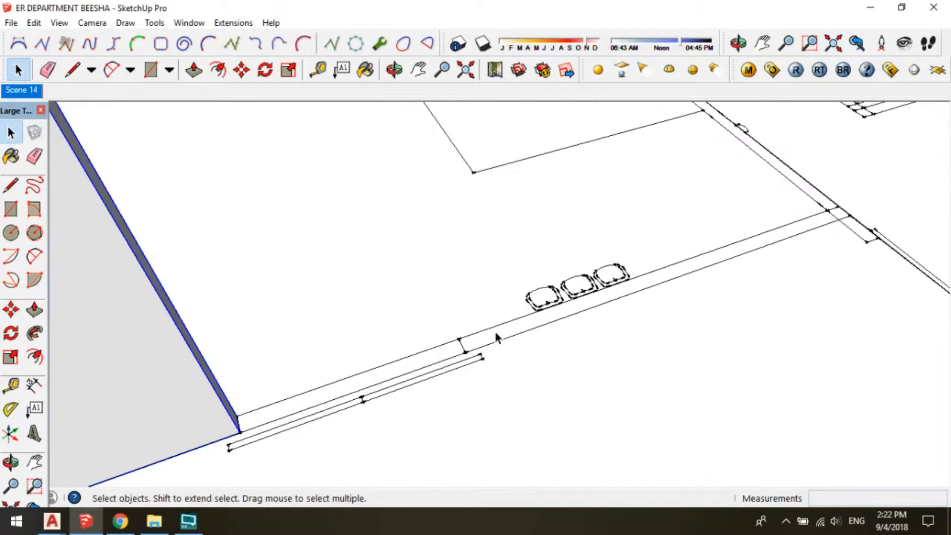
pyautogui.press('r')
pyautogui.click(466, 351)
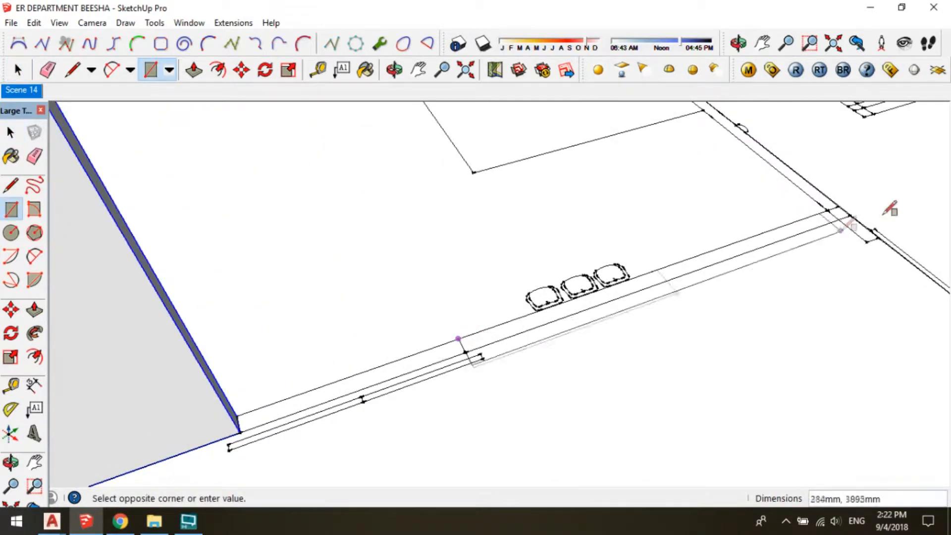
pyautogui.click(841, 219)
pyautogui.press('space')
# Extrude the last corridor wall strip to 3000 mm and group it
pyautogui.click(817, 225)
pyautogui.press('p')
pyautogui.click(806, 232)
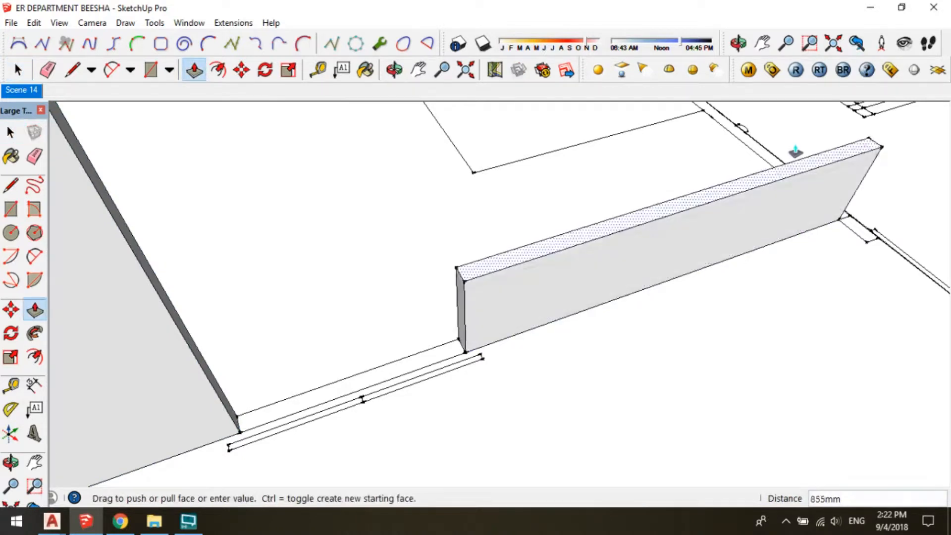
pyautogui.write('3000')
pyautogui.press('Return')
pyautogui.press('space')
pyautogui.click(766, 157)
# Copy the bed hall's end wall about 27120 mm along the hall to close its opposite end
pyautogui.moveTo(759, 172); pyautogui.dragTo(281, 236, button='middle')
pyautogui.scroll(-3, 588, 187)
pyautogui.keyDown('shift'); pyautogui.moveTo(625, 152); pyautogui.dragTo(443, 400, button='middle'); pyautogui.keyUp('shift')
pyautogui.keyDown('shift'); pyautogui.moveTo(348, 239); pyautogui.dragTo(546, 367, button='middle'); pyautogui.keyUp('shift')
pyautogui.scroll(-1, 547, 367)
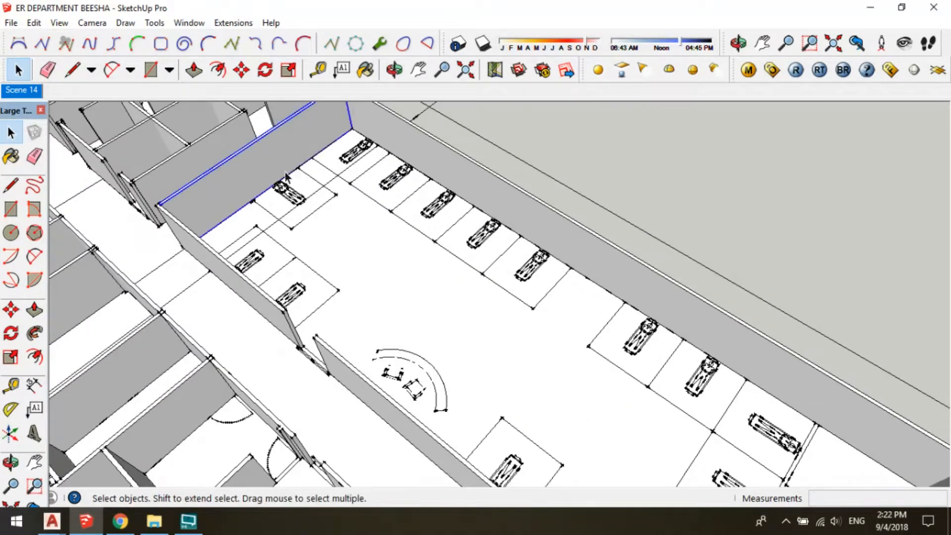
pyautogui.scroll(1, 327, 149)
pyautogui.press('m')
pyautogui.keyDown('shift'); pyautogui.moveTo(556, 268); pyautogui.dragTo(337, 67, button='middle'); pyautogui.keyUp('shift')
pyautogui.scroll(-1, 508, 174)
pyautogui.scroll(1, 715, 235)
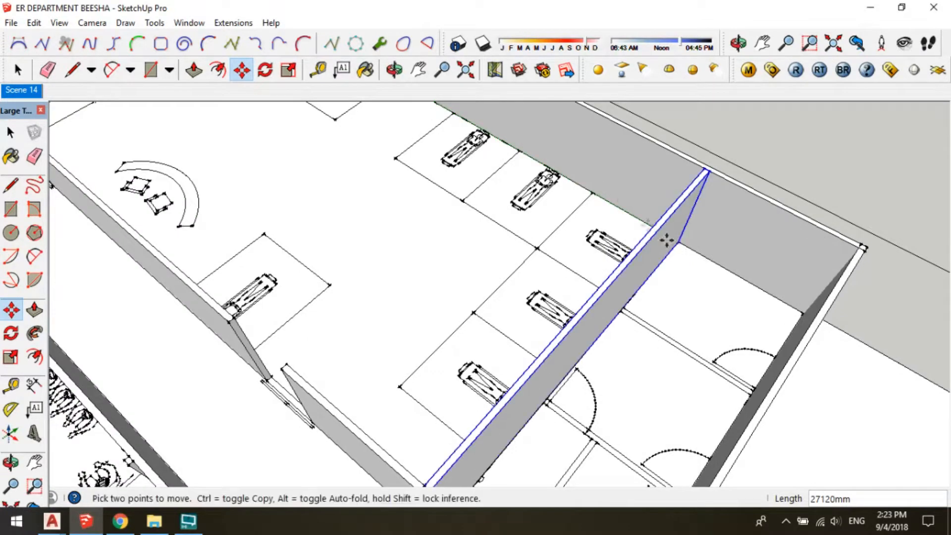
pyautogui.click(677, 243)
# Open the copied end wall and extend its end flush with the outer face of the corridor wall
pyautogui.scroll(-3, 587, 174)
pyautogui.keyDown('shift'); pyautogui.moveTo(504, 374); pyautogui.dragTo(532, 265, button='middle'); pyautogui.keyUp('shift')
pyautogui.scroll(6, 532, 265)
pyautogui.press('space')
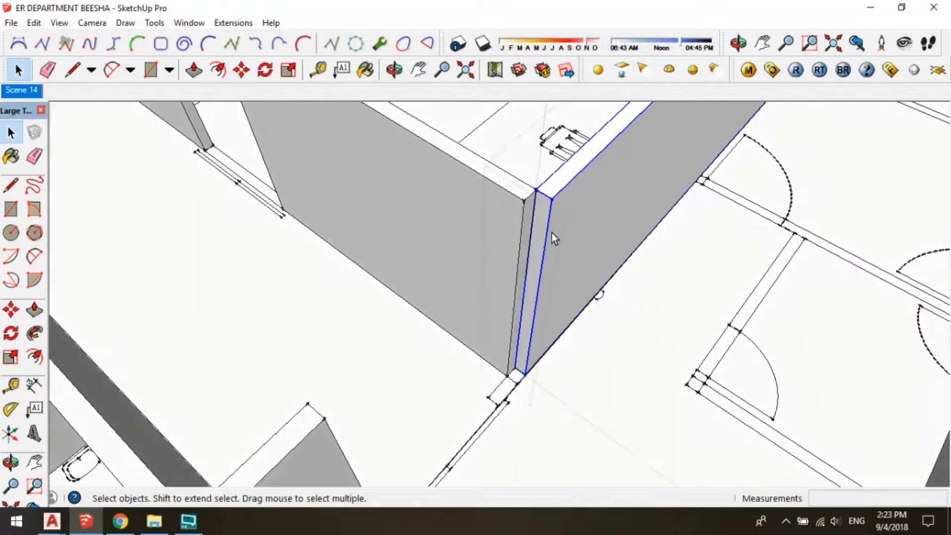
pyautogui.doubleClick(552, 233)
pyautogui.press('p')
pyautogui.click(536, 213)
pyautogui.click(523, 200)
pyautogui.press('space')
pyautogui.scroll(-2, 538, 211)
pyautogui.press('Escape')
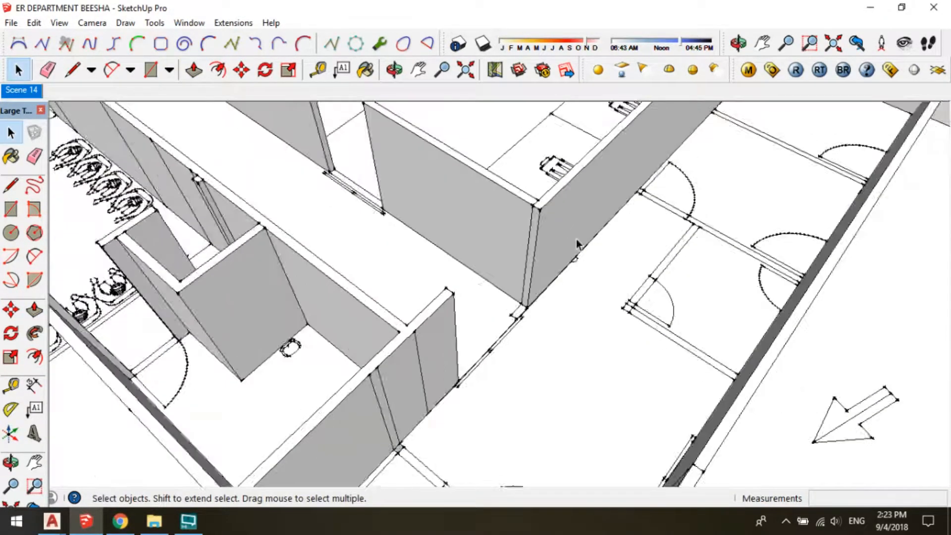
# Extend the hall's end wall a little past the corridor wall to the edge of the corridor door opening
pyautogui.scroll(-2, 533, 277)
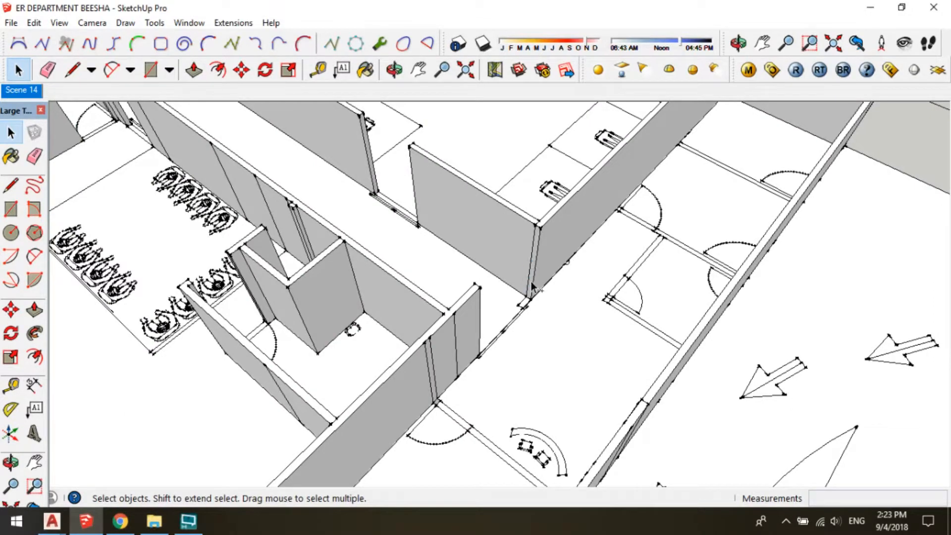
pyautogui.scroll(4, 532, 281)
pyautogui.press('p')
pyautogui.click(529, 311)
pyautogui.click(508, 352)
pyautogui.press('space')
pyautogui.scroll(-4, 569, 294)
pyautogui.click(583, 307)
# Select the short corridor wall between the hall's second door opening and the end wall
pyautogui.moveTo(584, 311); pyautogui.dragTo(626, 321, button='middle')
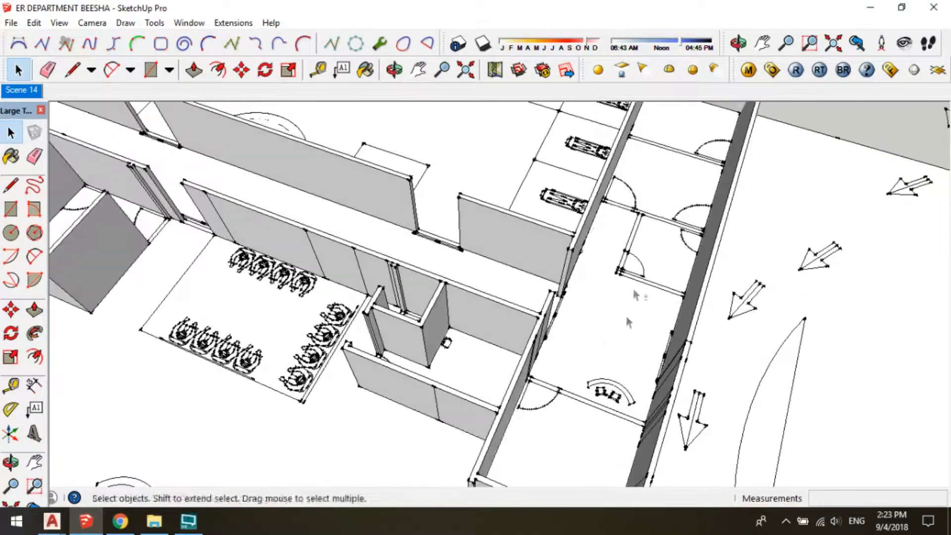
pyautogui.keyDown('shift'); pyautogui.moveTo(607, 210); pyautogui.dragTo(546, 357, button='middle'); pyautogui.keyUp('shift')
pyautogui.scroll(1, 478, 371)
pyautogui.click(452, 393)
pyautogui.scroll(1, 445, 384)
pyautogui.press('m')
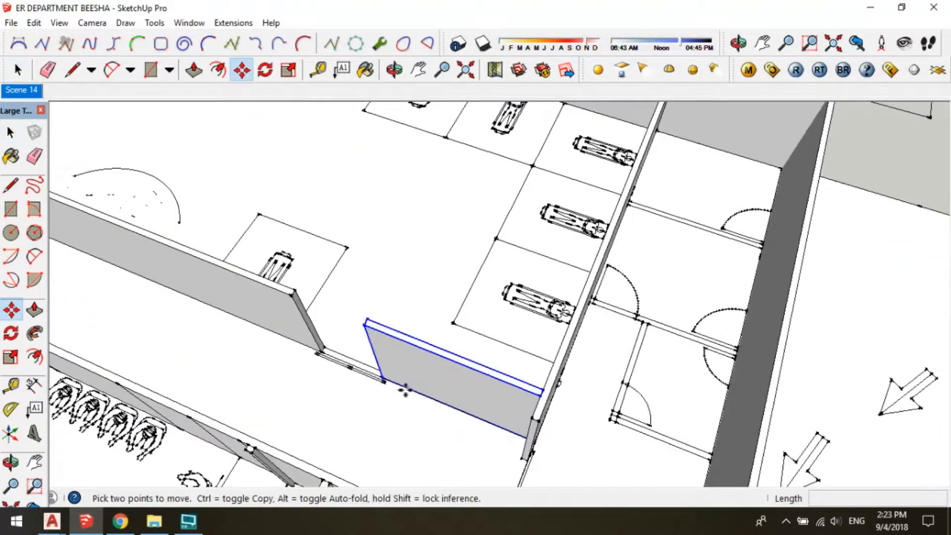
pyautogui.click(381, 378)
pyautogui.press('ctrl')
pyautogui.scroll(3, 584, 317)
pyautogui.moveTo(570, 312); pyautogui.dragTo(431, 305, button='middle')
pyautogui.scroll(1, 427, 301)
pyautogui.press('space')
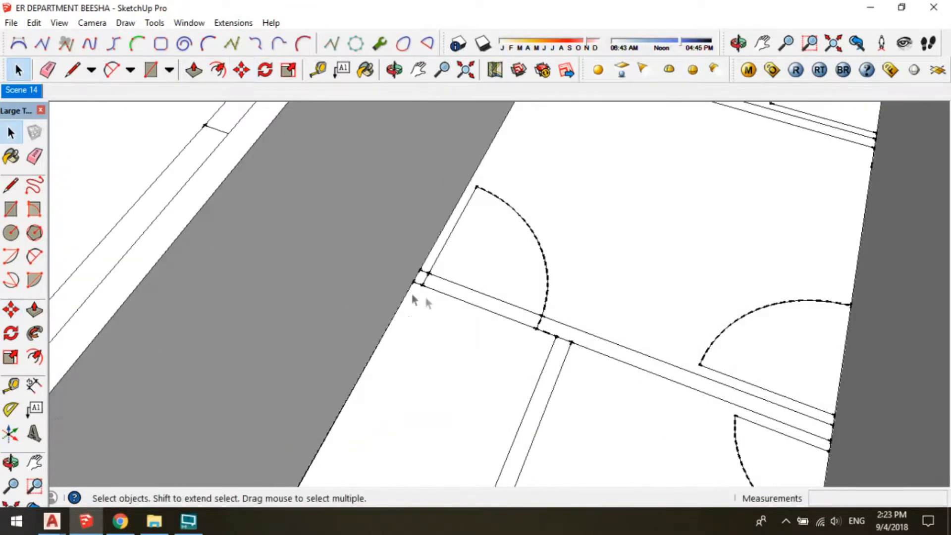
# Copy the short corridor wall into the adjacent room strip, snapping its bottom corner to the endpoint of the cross partition line
pyautogui.scroll(-3, 722, 260)
pyautogui.press('m')
pyautogui.scroll(1, 310, 391)
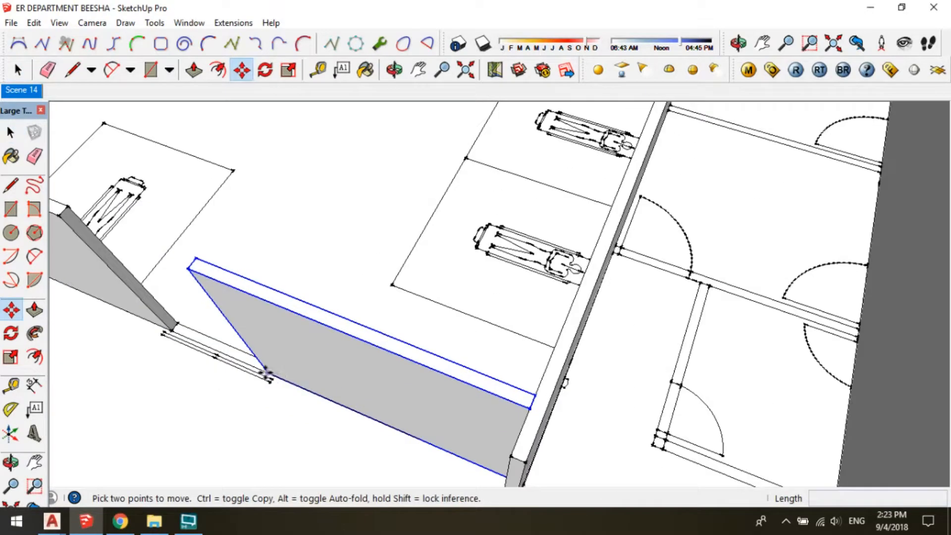
pyautogui.click(268, 373)
pyautogui.press('ctrl')
pyautogui.keyDown('shift'); pyautogui.moveTo(741, 243); pyautogui.dragTo(440, 288, button='middle'); pyautogui.keyUp('shift')
pyautogui.scroll(2, 440, 289)
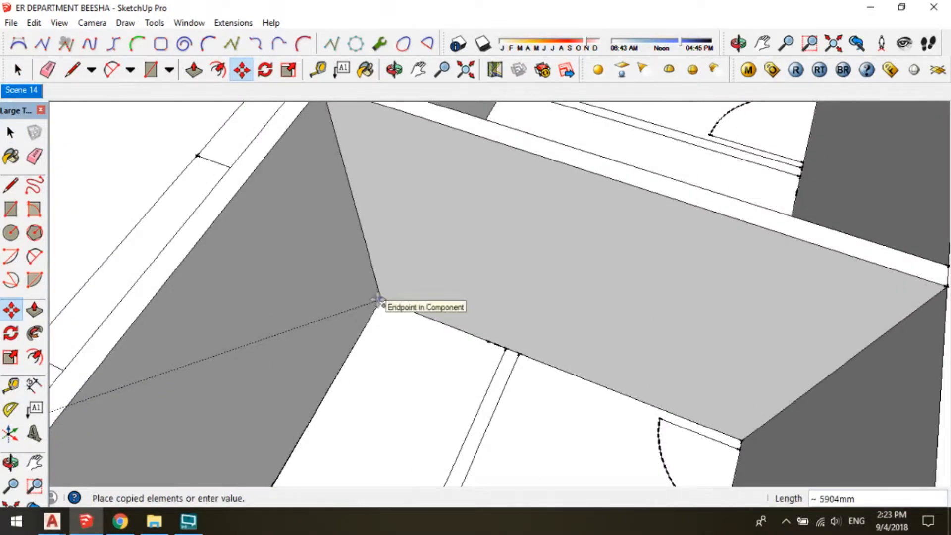
pyautogui.click(378, 301)
# Copy the new partition 3500 mm along the room strip to the next partition line
pyautogui.scroll(-5, 475, 243)
pyautogui.moveTo(475, 243); pyautogui.dragTo(498, 316, button='middle')
pyautogui.press('ctrl')
pyautogui.click(534, 308)
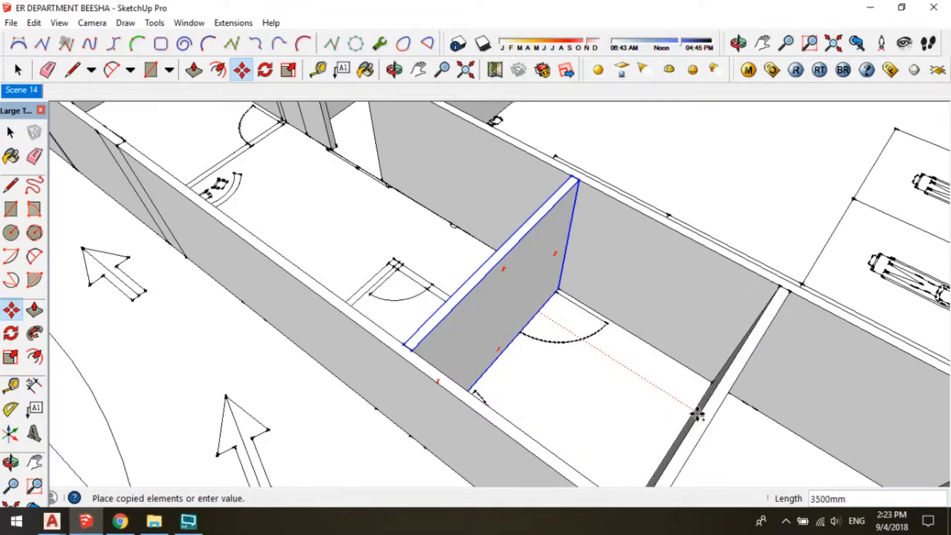
pyautogui.moveTo(416, 305); pyautogui.dragTo(896, 379, button='middle')
pyautogui.scroll(4, 482, 276)
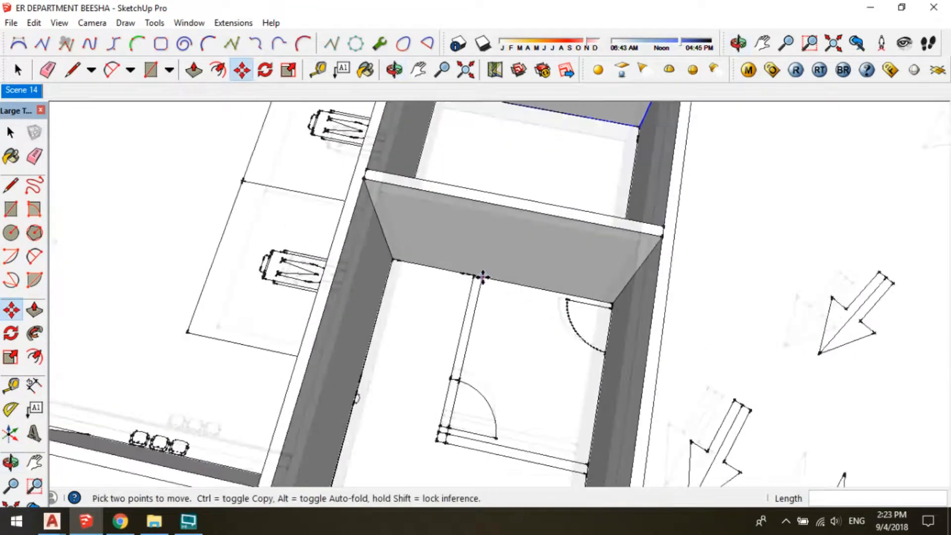
# Rotate a copy of the cross partition about the inner partition line's start so it stands perpendicular to the original
pyautogui.press('space')
pyautogui.click(484, 272)
pyautogui.scroll(1, 483, 272)
pyautogui.press('q')
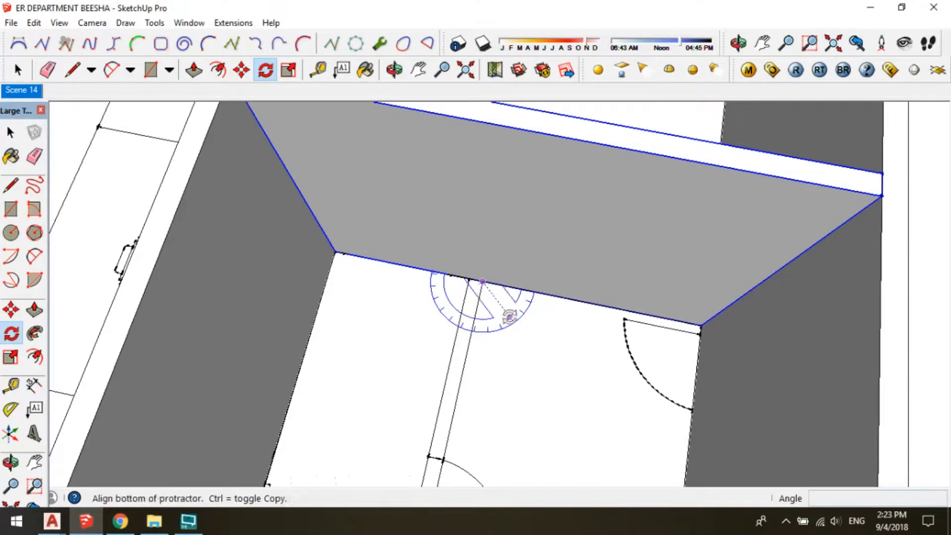
pyautogui.click(509, 316)
pyautogui.click(410, 357)
# Move the rotated wall so its base lines up with the inner partition line on the floor plan
pyautogui.press('m')
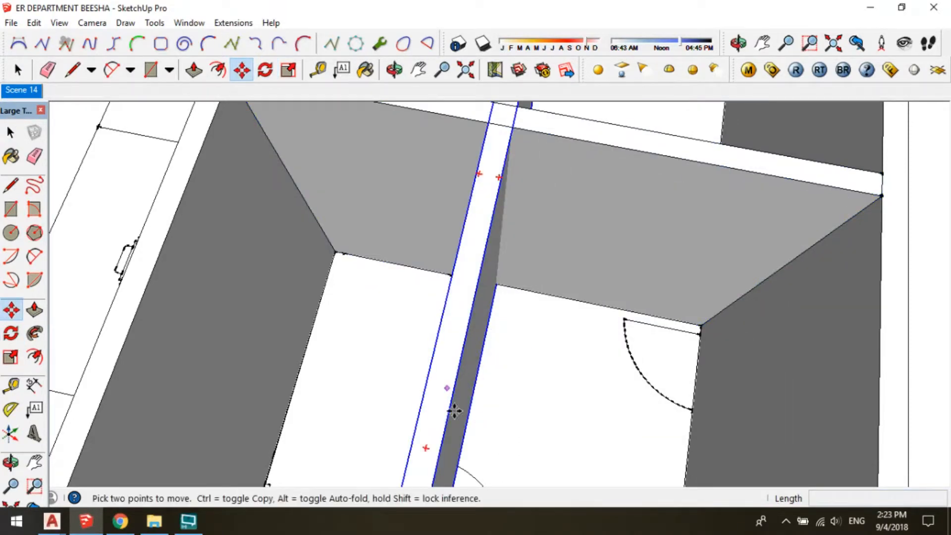
pyautogui.moveTo(454, 411); pyautogui.dragTo(480, 304, button='middle')
pyautogui.scroll(2, 480, 303)
pyautogui.click(465, 327)
pyautogui.click(456, 342)
# Trim the rotated wall's overshooting end back to the cross partition
pyautogui.scroll(-3, 397, 214)
pyautogui.moveTo(397, 214); pyautogui.dragTo(304, 388, button='middle')
pyautogui.scroll(1, 302, 386)
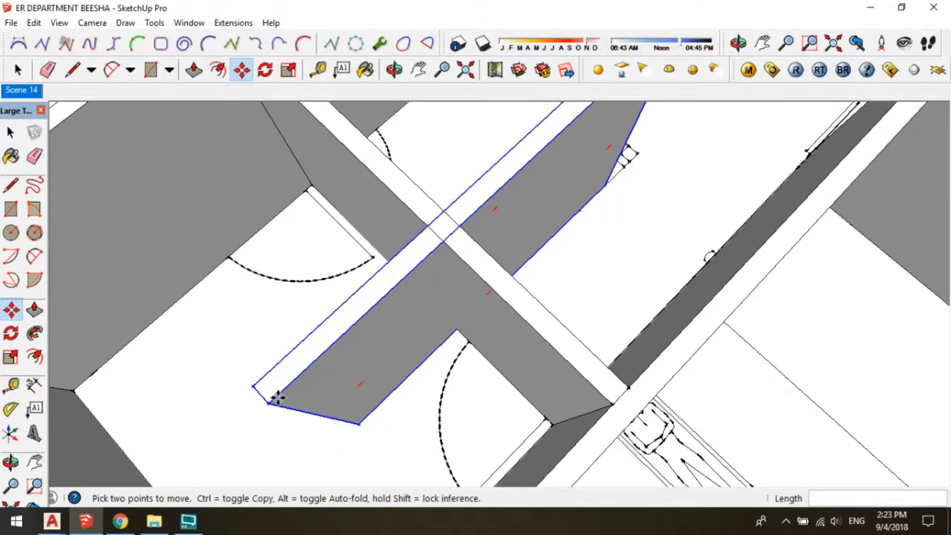
pyautogui.click(248, 419)
pyautogui.click(460, 225)
pyautogui.keyDown('shift'); pyautogui.moveTo(460, 226); pyautogui.dragTo(584, 301, button='middle'); pyautogui.keyUp('shift')
# Push/Pull the inner wall's free end face to the corner where the plan's partition lines meet
pyautogui.scroll(1, 539, 304)
pyautogui.moveTo(488, 298); pyautogui.dragTo(490, 277, button='middle')
pyautogui.press('space')
pyautogui.doubleClick(514, 350)
pyautogui.press('p')
pyautogui.click(516, 350)
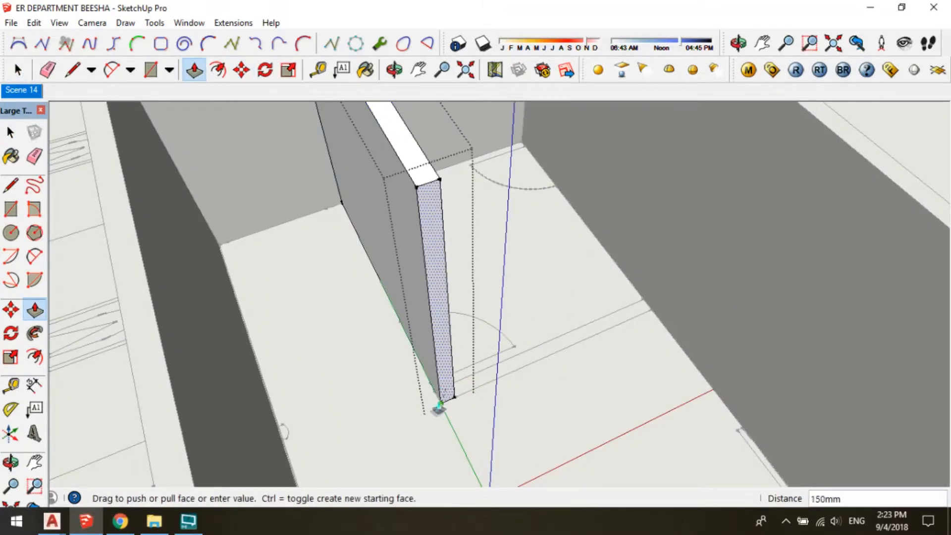
pyautogui.scroll(-1, 445, 358)
pyautogui.press('space')
pyautogui.press('Escape')
# Rotate a copy of the inner wall by 90 degrees at its free end and move it onto the perpendicular partition line
pyautogui.scroll(1, 429, 222)
pyautogui.press('q')
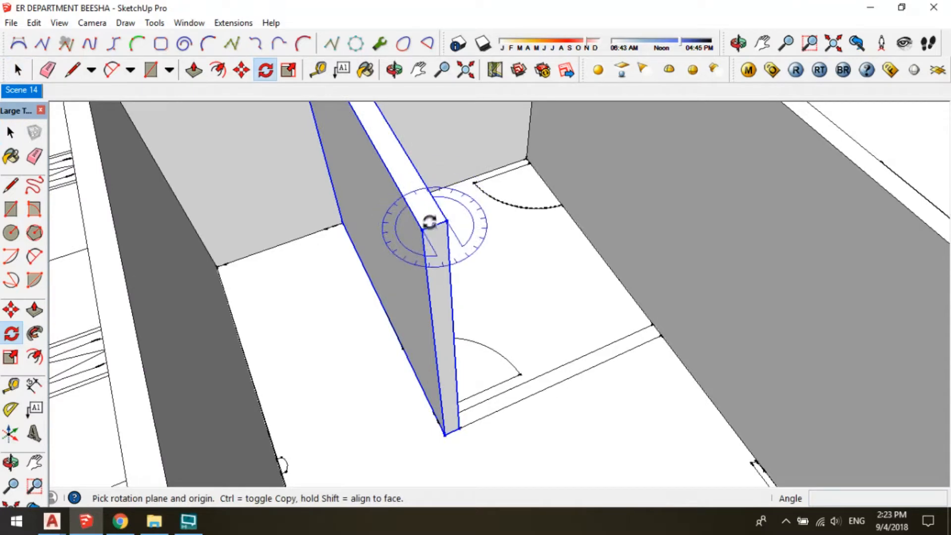
pyautogui.click(470, 234)
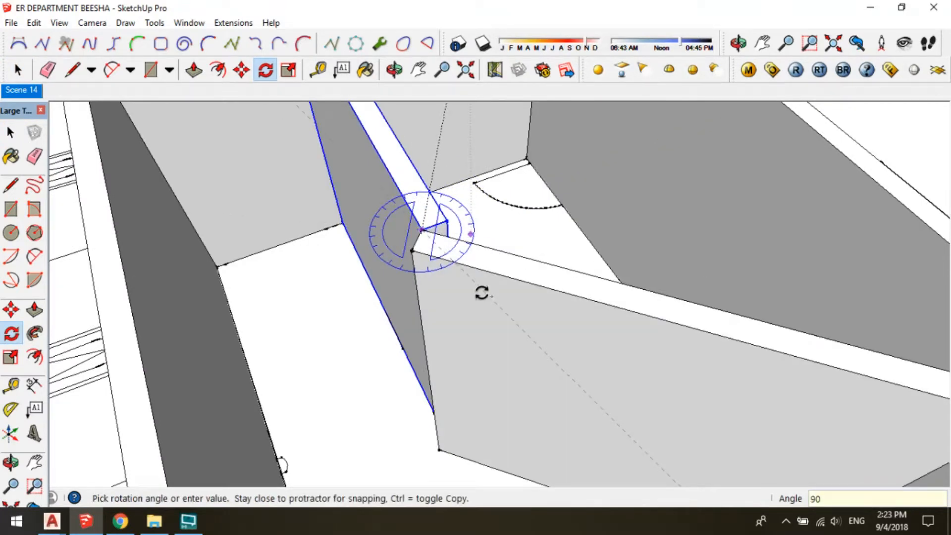
pyautogui.click(481, 293)
pyautogui.click(453, 444)
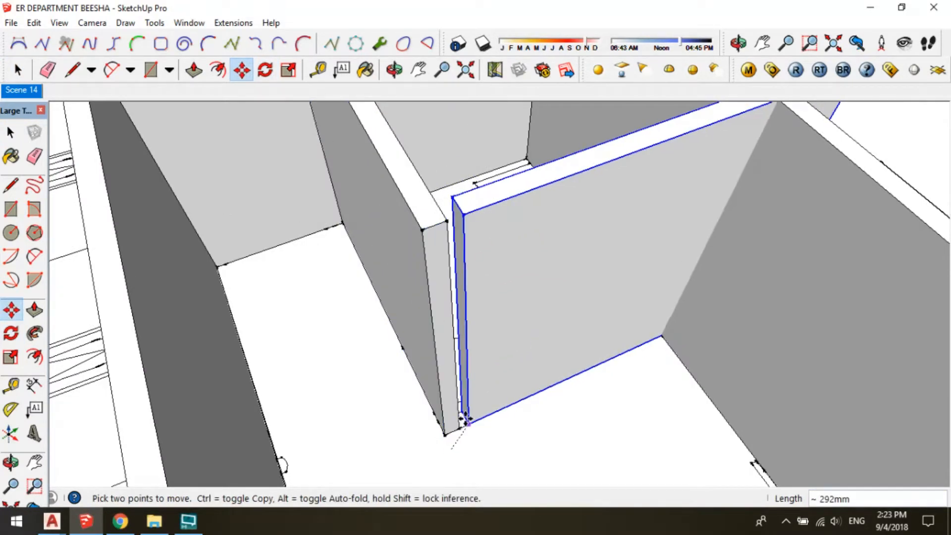
# Trim the new perpendicular wall's overshooting end back to the inner face of the outer wall
pyautogui.moveTo(669, 290); pyautogui.dragTo(456, 198, button='middle')
pyautogui.press('space')
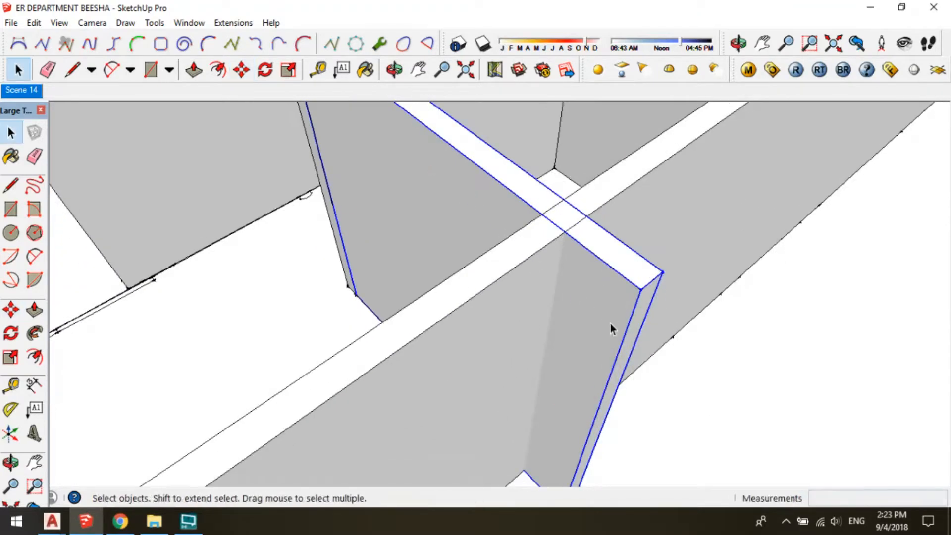
pyautogui.doubleClick(611, 324)
pyautogui.click(638, 313)
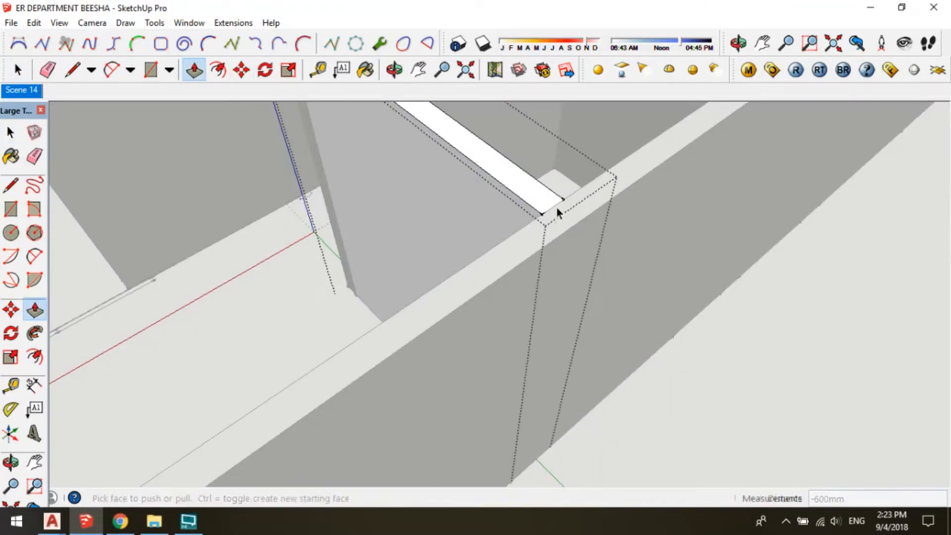
pyautogui.press('space')
pyautogui.press('Escape')
# Copy the short partition along the outer wall to the partition line beyond the curved reception desk
pyautogui.scroll(-6, 559, 213)
pyautogui.moveTo(519, 235); pyautogui.dragTo(520, 258, button='middle')
pyautogui.scroll(2, 476, 238)
pyautogui.click(477, 248)
pyautogui.scroll(1, 480, 289)
pyautogui.press('m')
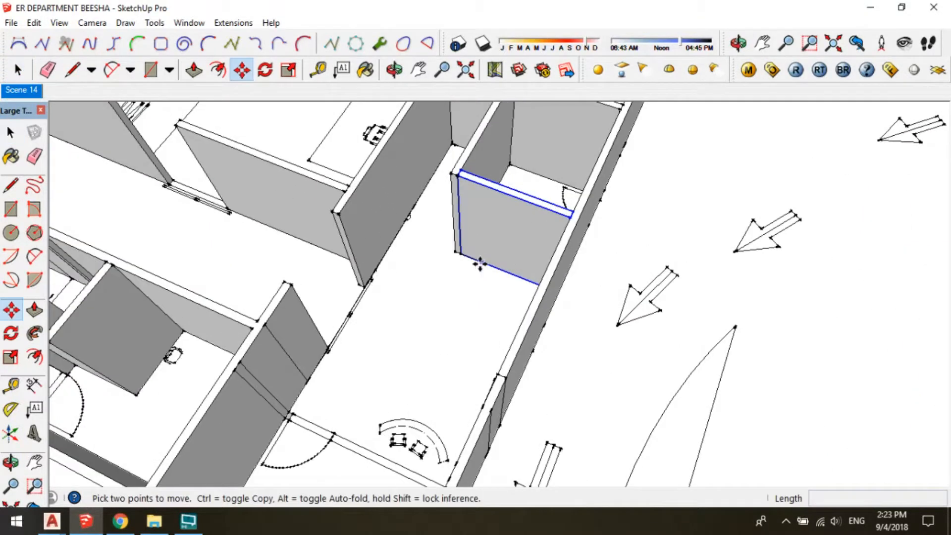
pyautogui.press('ctrl')
pyautogui.click(480, 264)
pyautogui.moveTo(448, 319); pyautogui.dragTo(691, 342, button='middle')
pyautogui.click(501, 397)
# Push/Pull the copied partition's free end face to fit the edge of the neighbouring door opening
pyautogui.scroll(1, 584, 315)
pyautogui.press('space')
pyautogui.doubleClick(581, 313)
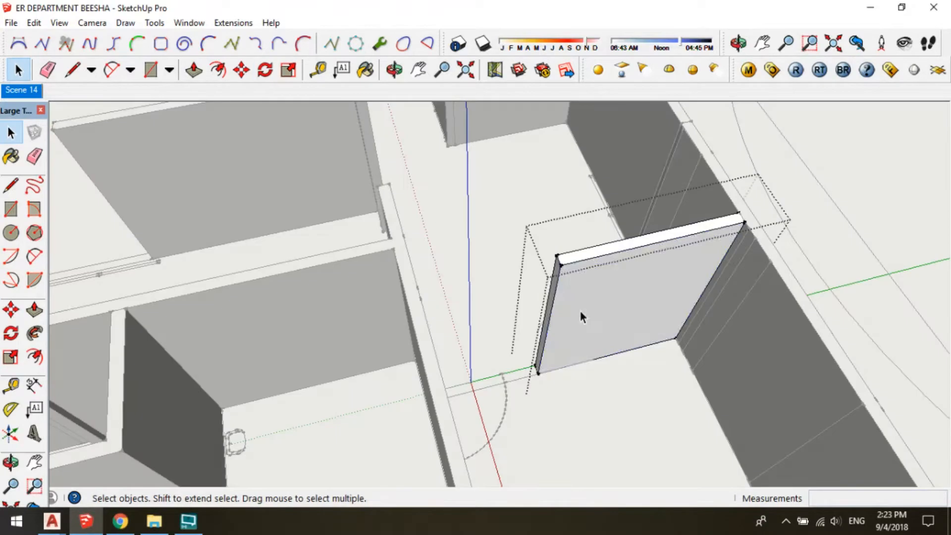
pyautogui.press('p')
pyautogui.moveTo(547, 284); pyautogui.dragTo(389, 191)
pyautogui.press('space')
pyautogui.click(463, 230)
# Examine the whole model from above for rooms whose plan lines still lack walls
pyautogui.scroll(-6, 525, 240)
pyautogui.scroll(-4, 605, 289)
pyautogui.moveTo(605, 289); pyautogui.dragTo(946, 233, button='middle')
pyautogui.moveTo(575, 285); pyautogui.dragTo(440, 243, button='middle')
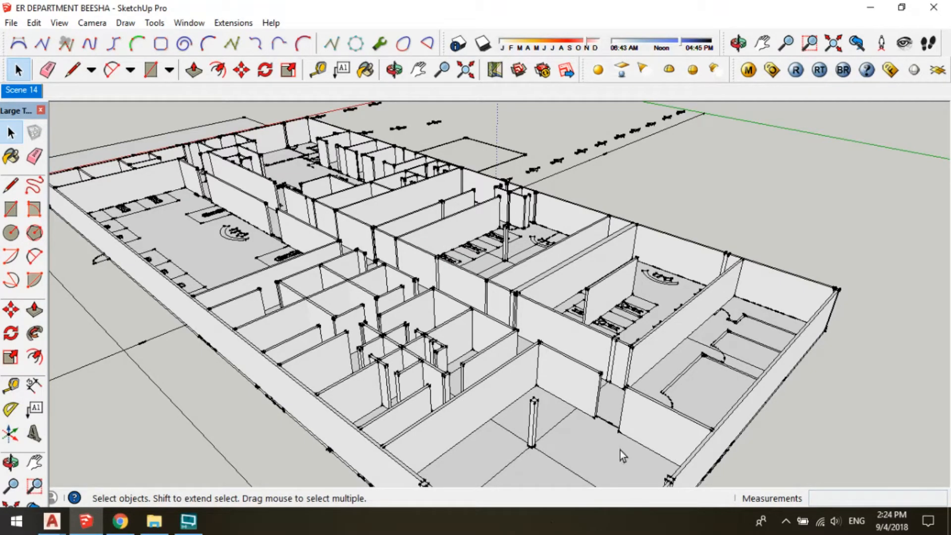
pyautogui.moveTo(680, 378); pyautogui.dragTo(479, 301, button='middle')
pyautogui.scroll(2, 486, 278)
pyautogui.scroll(2, 480, 304)
pyautogui.moveTo(373, 227); pyautogui.dragTo(592, 205, button='middle')
pyautogui.scroll(-2, 592, 206)
# Copy the short wall beside the end room's entrance to the start of the nearest partition line in the adjacent room strip
pyautogui.click(353, 364)
pyautogui.scroll(1, 429, 385)
pyautogui.press('m')
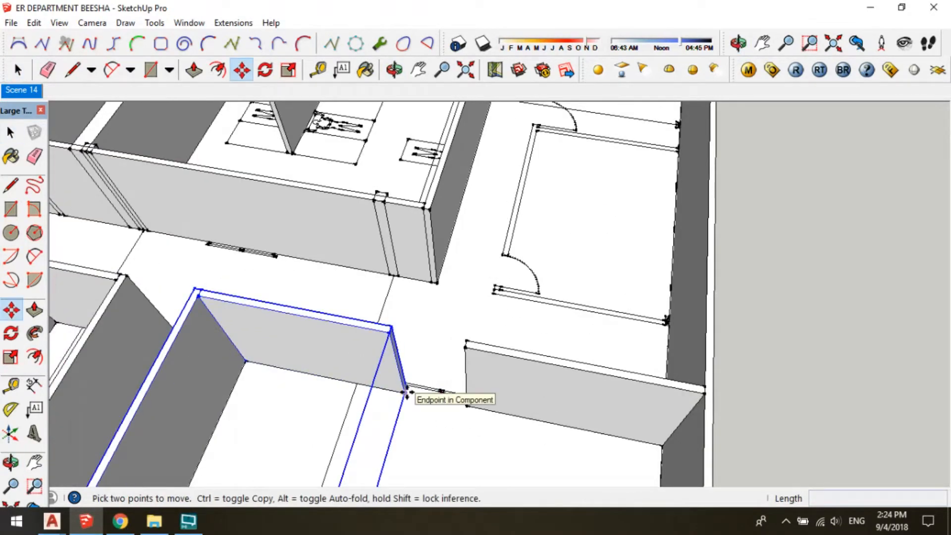
pyautogui.click(489, 396)
pyautogui.press('m')
pyautogui.click(467, 406)
pyautogui.press('ctrl')
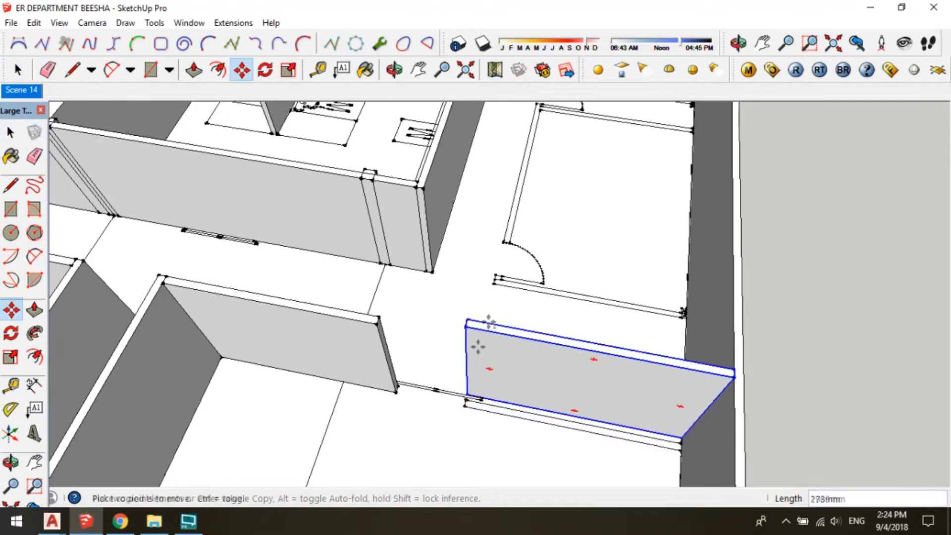
pyautogui.scroll(2, 489, 307)
pyautogui.click(493, 279)
# Rotate a copy of the new partition by 90 degrees about its bottom corner beside the door opening
pyautogui.moveTo(493, 278); pyautogui.dragTo(601, 257, button='middle')
pyautogui.moveTo(482, 225); pyautogui.dragTo(677, 344, button='middle')
pyautogui.scroll(1, 589, 312)
pyautogui.scroll(1, 564, 335)
pyautogui.press('q')
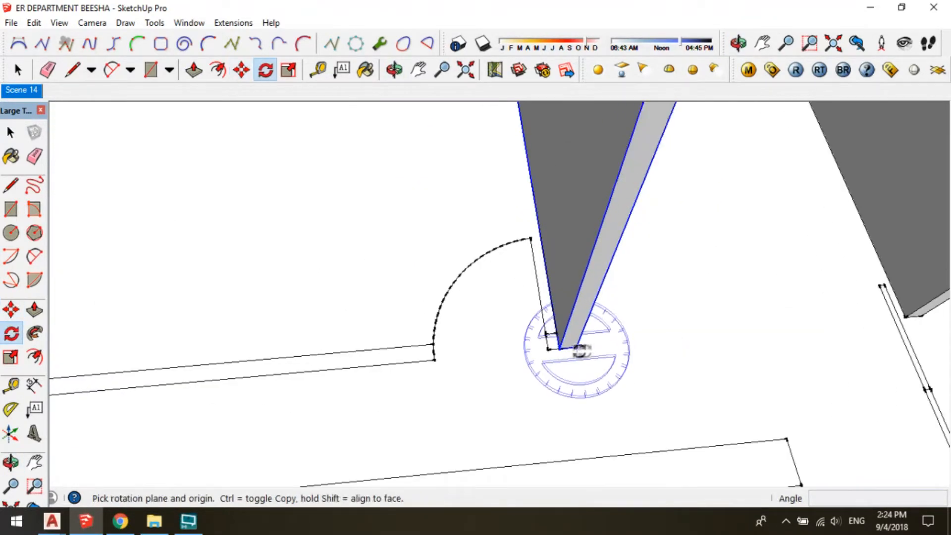
pyautogui.click(576, 347)
pyautogui.click(542, 311)
pyautogui.press('ctrl')
pyautogui.write('90')
pyautogui.press('Return')
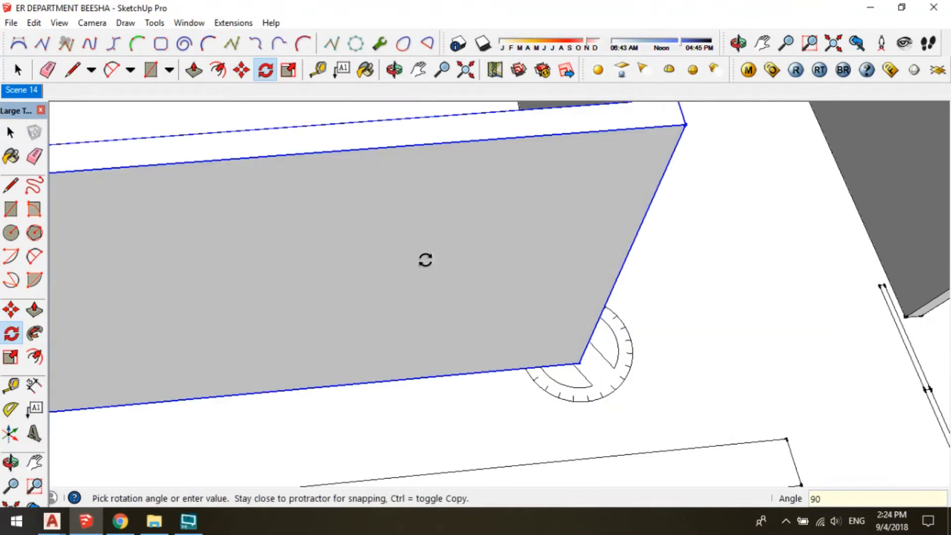
# Move the rotated wall so its bottom corner meets the far edge of the door opening
pyautogui.click(580, 363)
pyautogui.click(432, 360)
pyautogui.scroll(1, 562, 344)
pyautogui.press('space')
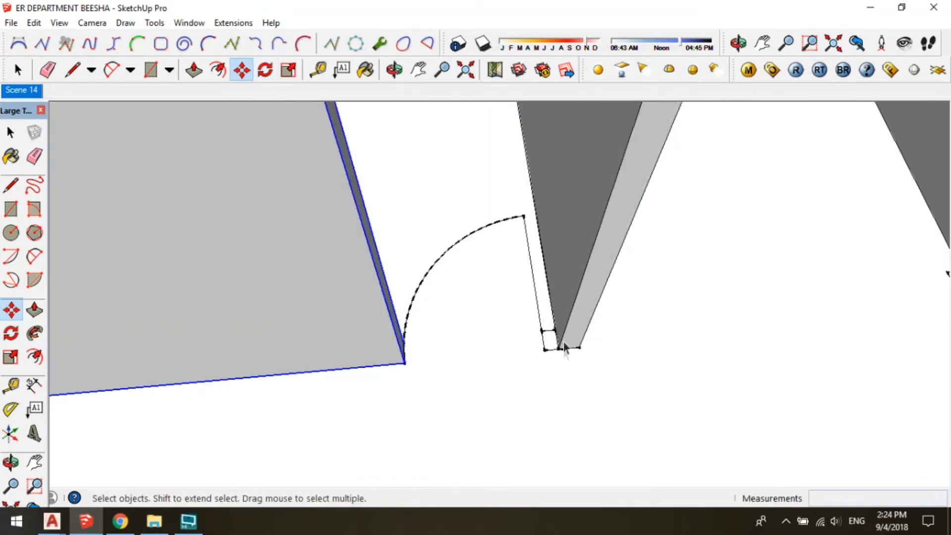
# Draw a 150 x 100 mm rectangle over the door jamb stub at the partition's end and pull it up alongside the wall
pyautogui.press('space')
pyautogui.doubleClick(567, 324)
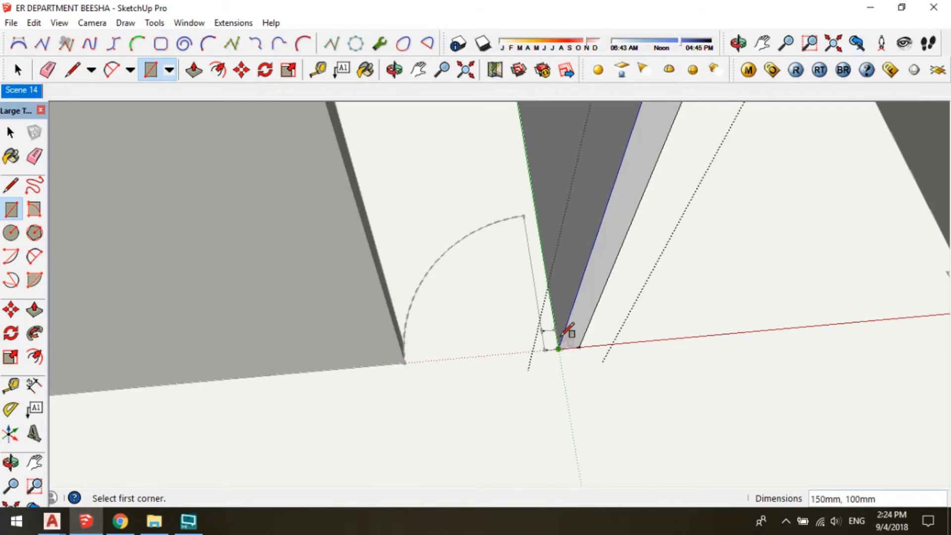
pyautogui.scroll(-2, 560, 346)
pyautogui.press('p')
pyautogui.click(465, 233)
pyautogui.scroll(-2, 597, 237)
# Push/Pull the rotated wall's far end face to the corner of the next partition line
pyautogui.moveTo(319, 282); pyautogui.dragTo(595, 302, button='middle')
pyautogui.scroll(2, 414, 370)
pyautogui.press('space')
pyautogui.click(451, 335)
pyautogui.doubleClick(451, 335)
pyautogui.press('p')
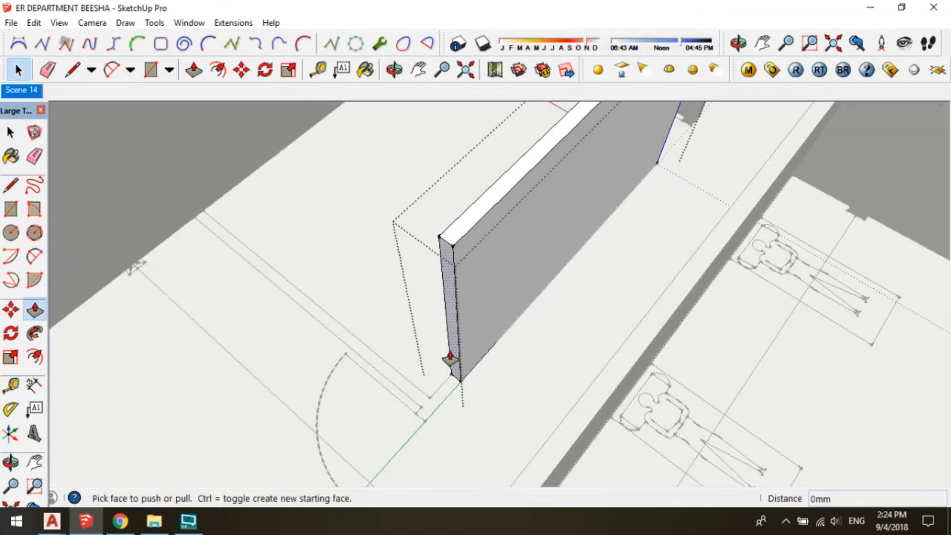
pyautogui.click(425, 421)
pyautogui.moveTo(425, 421); pyautogui.dragTo(630, 333, button='middle')
pyautogui.scroll(-2, 579, 327)
pyautogui.press('space')
pyautogui.click(500, 260)
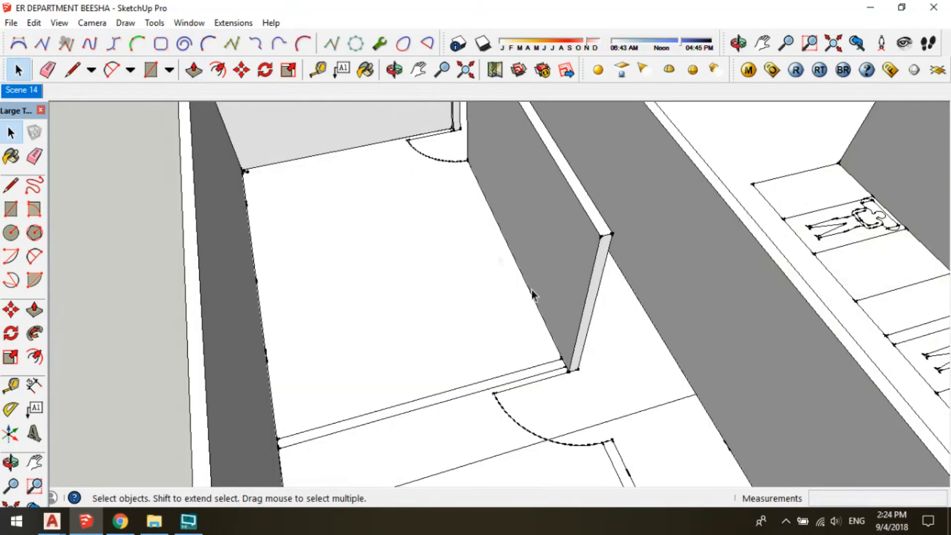
# Move the cross partition from its base edge along the room strip toward the next partition line
pyautogui.click(362, 147)
pyautogui.press('m')
pyautogui.click(357, 144)
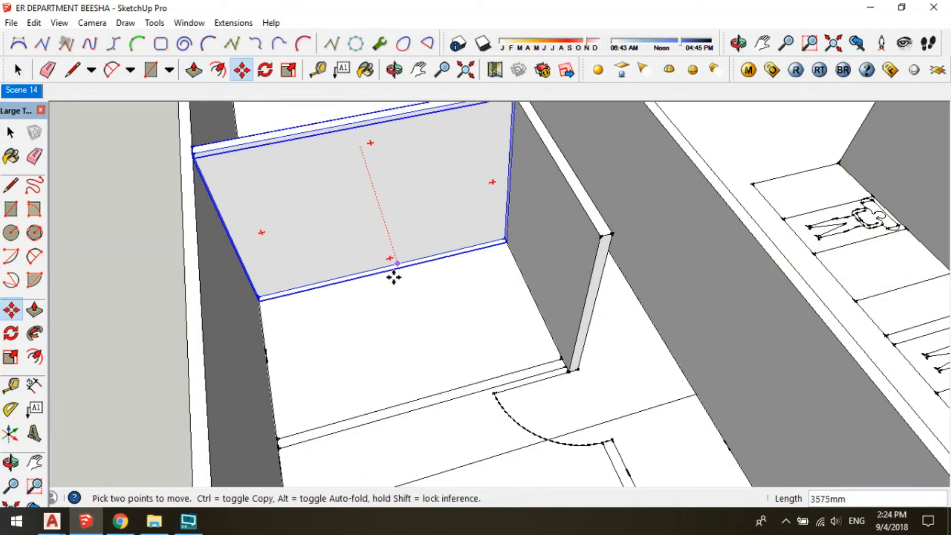